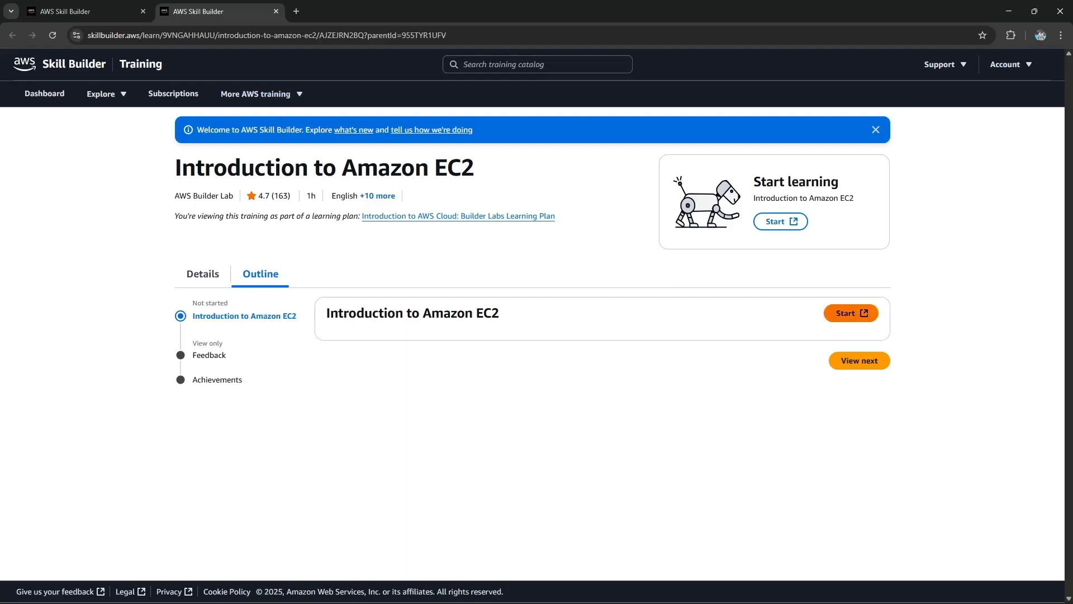
Step: Open the Introduction to Amazon EC2 lab, accept the AWS Learner Terms and Conditions, and start the lab
{"action": "left_click", "coordinate": [851, 313]}
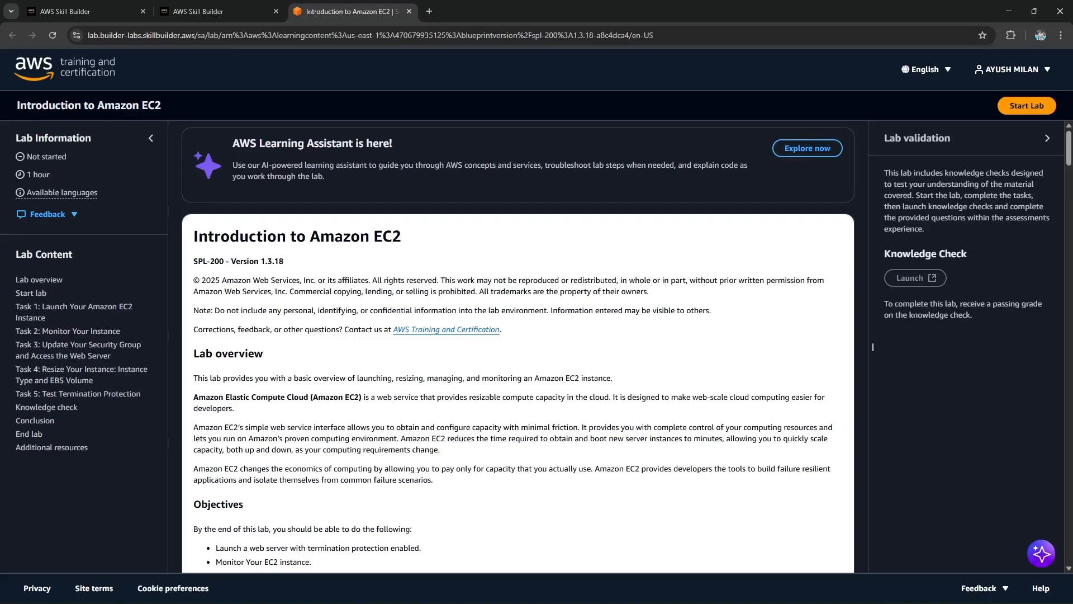
{"action": "left_click", "coordinate": [1027, 106]}
{"action": "left_click", "coordinate": [385, 310]}
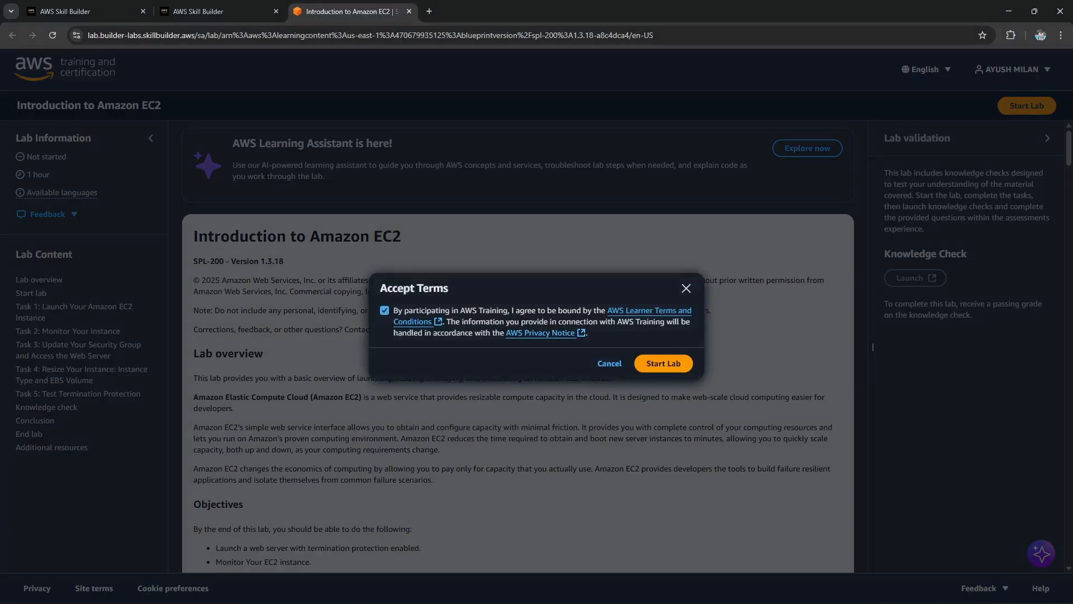
{"action": "left_click", "coordinate": [664, 363]}
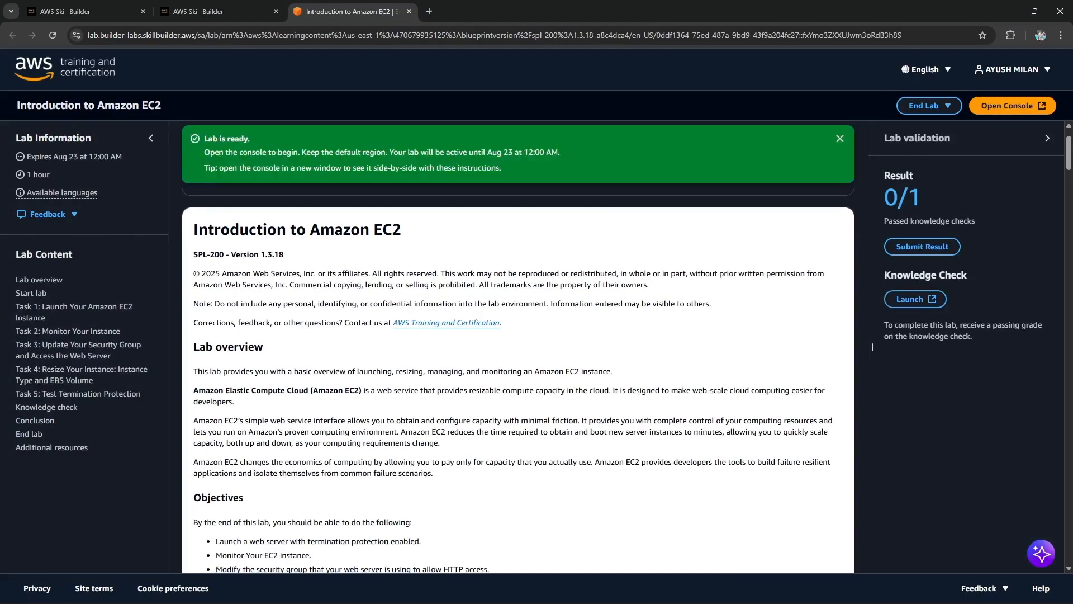
Step: Read through the lab overview and each item in the Objectives list of the lab instructions
{"action": "scroll", "coordinate": [873, 347], "scroll_direction": "down", "scroll_amount": 2}
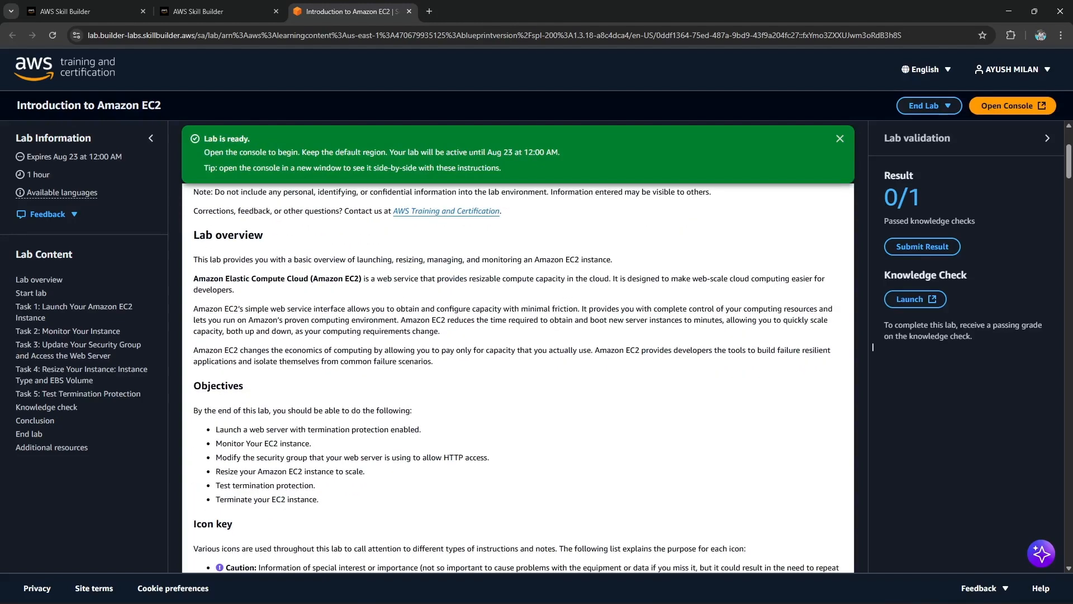
{"action": "scroll", "coordinate": [873, 346], "scroll_direction": "down", "scroll_amount": 3}
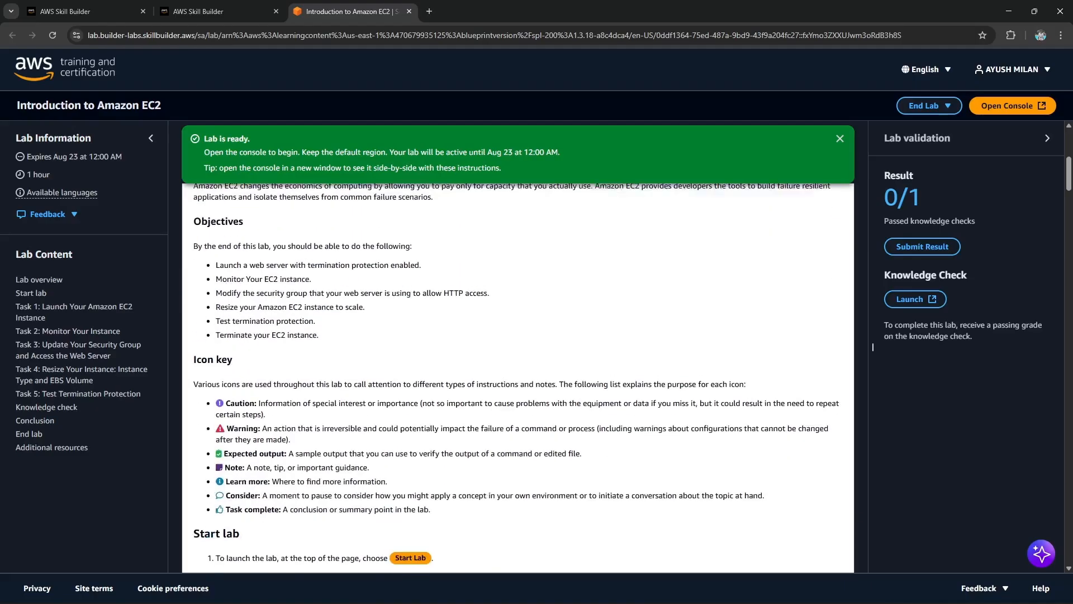
{"action": "left_click_drag", "start_coordinate": [224, 261], "coordinate": [422, 261]}
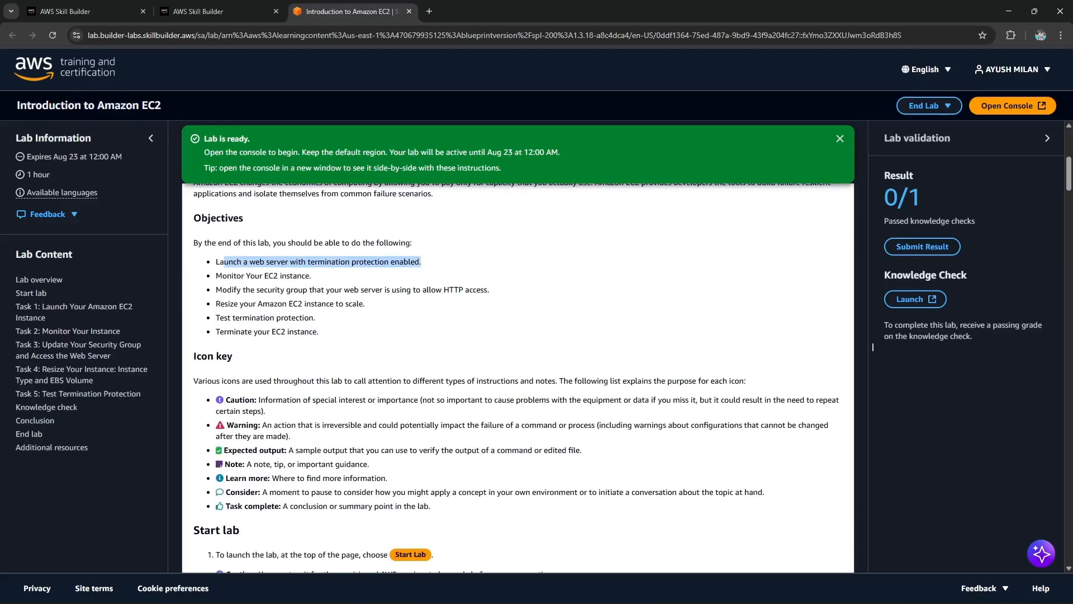
{"action": "left_click", "coordinate": [423, 277]}
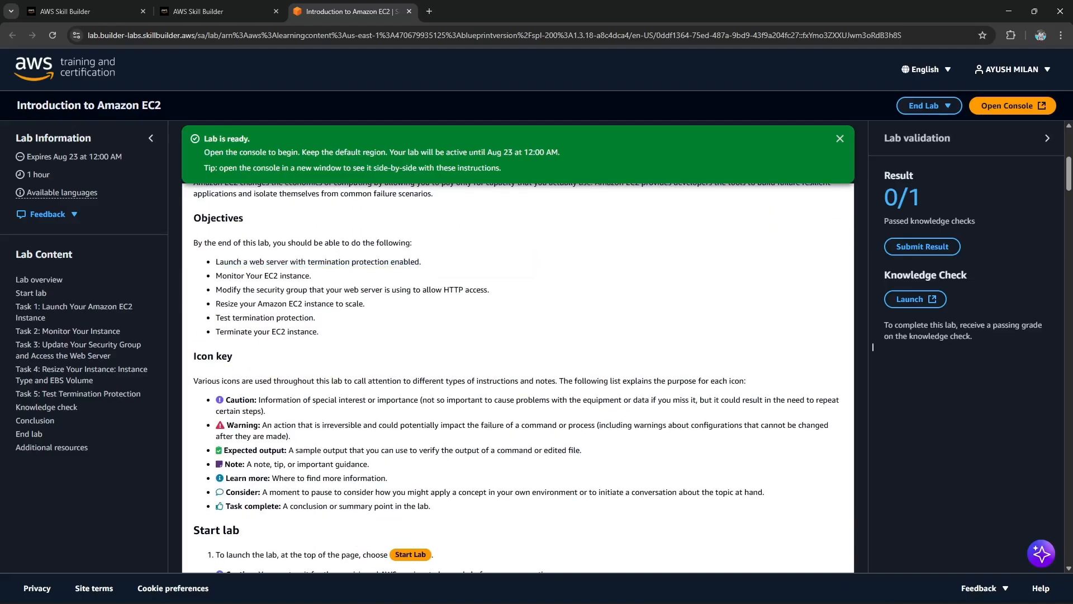
{"action": "left_click_drag", "start_coordinate": [216, 276], "coordinate": [311, 276]}
{"action": "left_click", "coordinate": [310, 276]}
{"action": "left_click_drag", "start_coordinate": [222, 290], "coordinate": [489, 289]}
{"action": "left_click", "coordinate": [490, 291]}
{"action": "left_click_drag", "start_coordinate": [216, 304], "coordinate": [366, 304]}
{"action": "left_click", "coordinate": [366, 303]}
{"action": "left_click_drag", "start_coordinate": [216, 318], "coordinate": [315, 318]}
{"action": "left_click", "coordinate": [315, 317]}
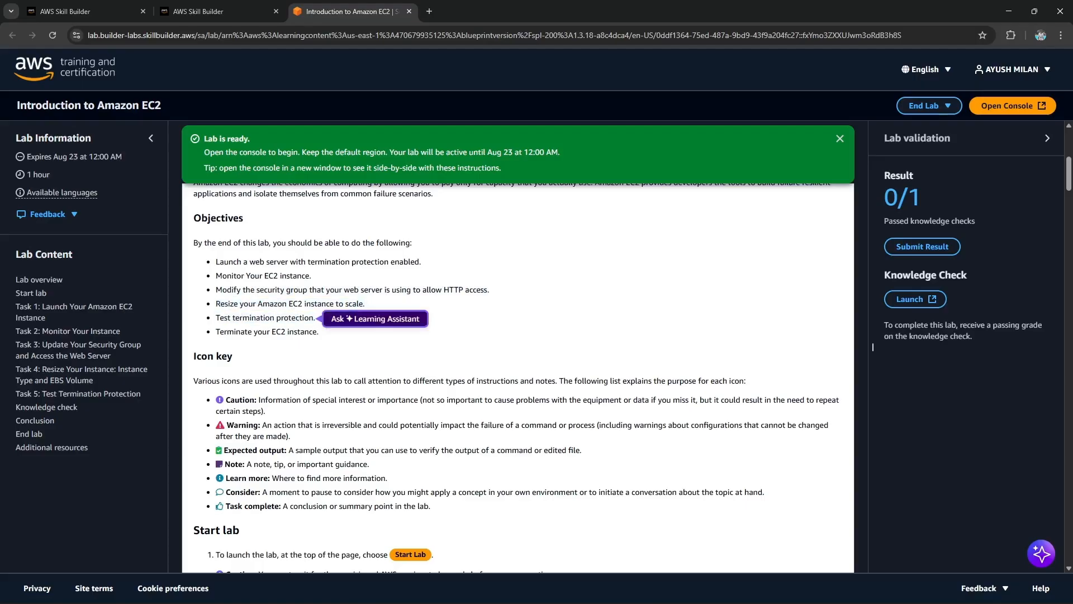
{"action": "left_click_drag", "start_coordinate": [215, 331], "coordinate": [319, 332]}
{"action": "left_click", "coordinate": [319, 331]}
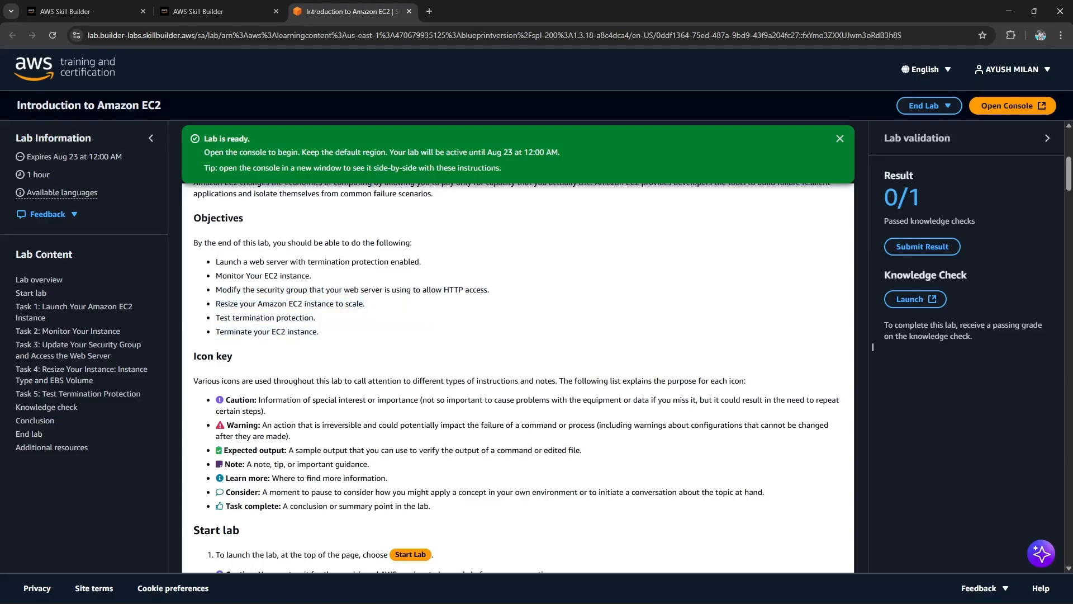
Step: Open the lab's AWS Management Console in its own tab, and return to the lab instructions at Task 1
{"action": "scroll", "coordinate": [872, 347], "scroll_direction": "down", "scroll_amount": 3}
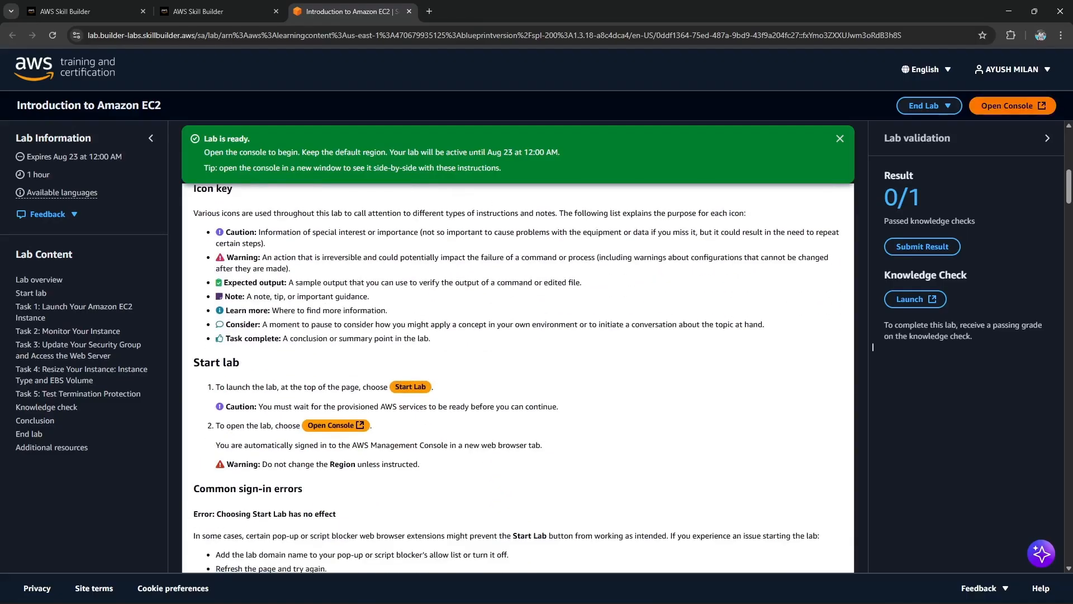
{"action": "left_click", "coordinate": [1013, 106]}
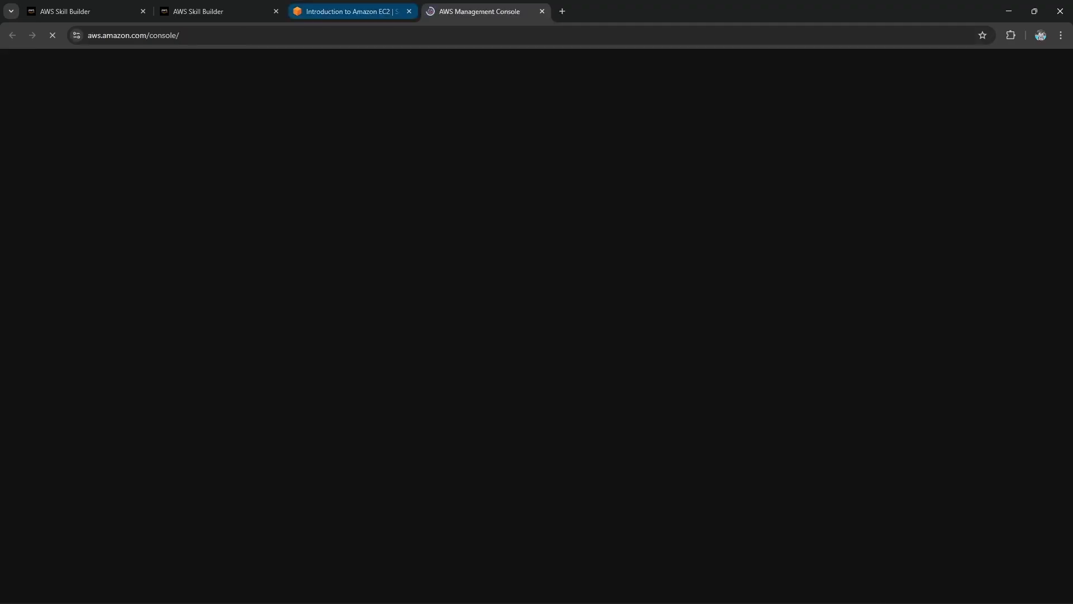
{"action": "left_click", "coordinate": [347, 11]}
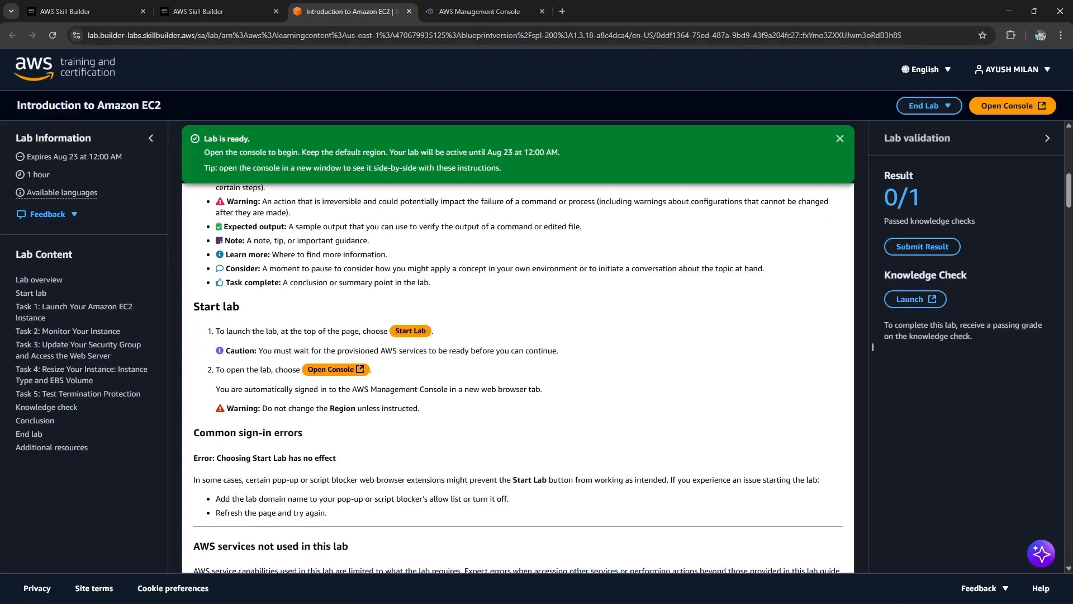
{"action": "scroll", "coordinate": [873, 347], "scroll_direction": "down", "scroll_amount": 2}
{"action": "scroll", "coordinate": [873, 348], "scroll_direction": "down", "scroll_amount": 1}
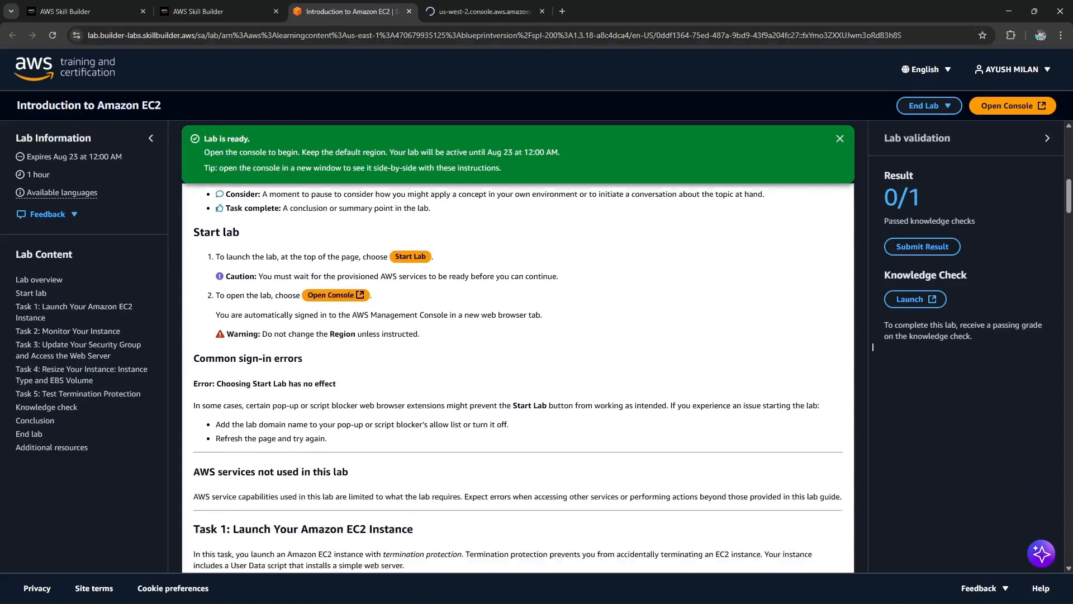
{"action": "scroll", "coordinate": [873, 348], "scroll_direction": "down", "scroll_amount": 2}
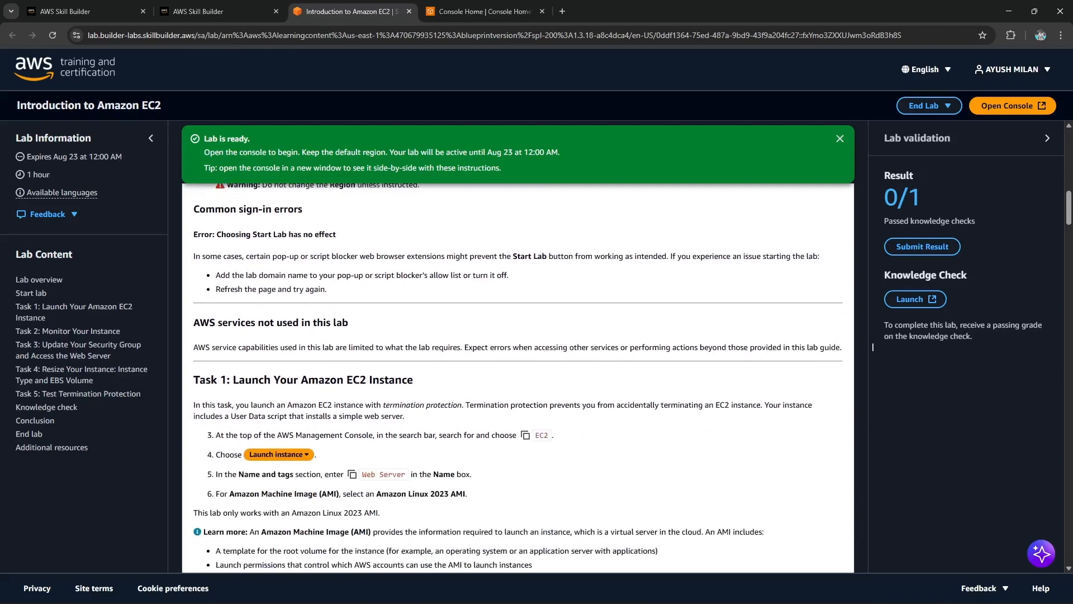
{"action": "scroll", "coordinate": [873, 347], "scroll_direction": "down", "scroll_amount": 3}
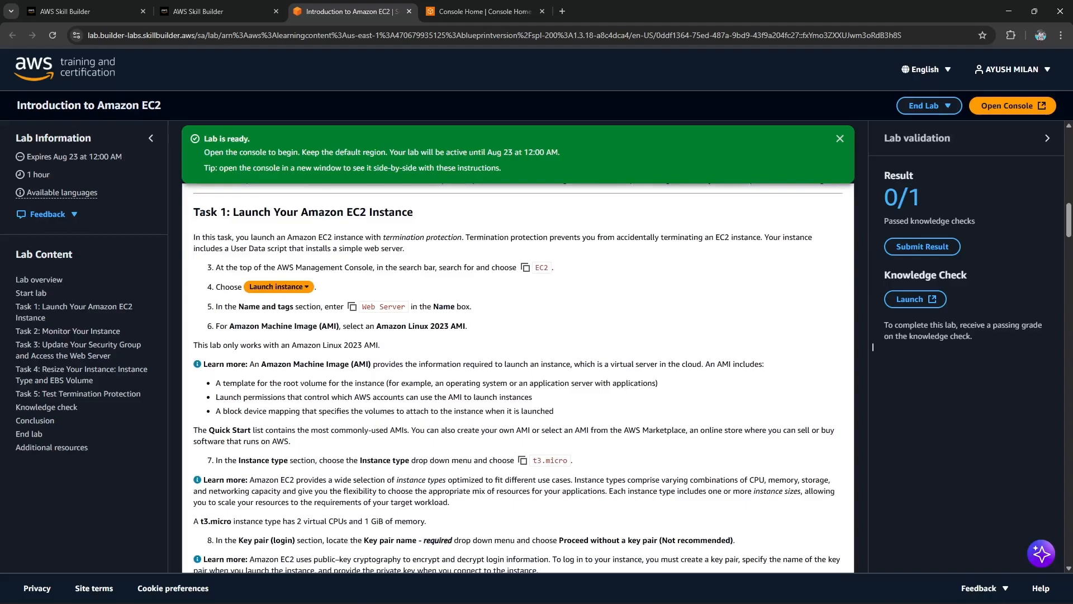
Step: Copy the search term EC2 from Task 1, open the EC2 service in the AWS console, and start launching an instance
{"action": "left_click", "coordinate": [526, 267]}
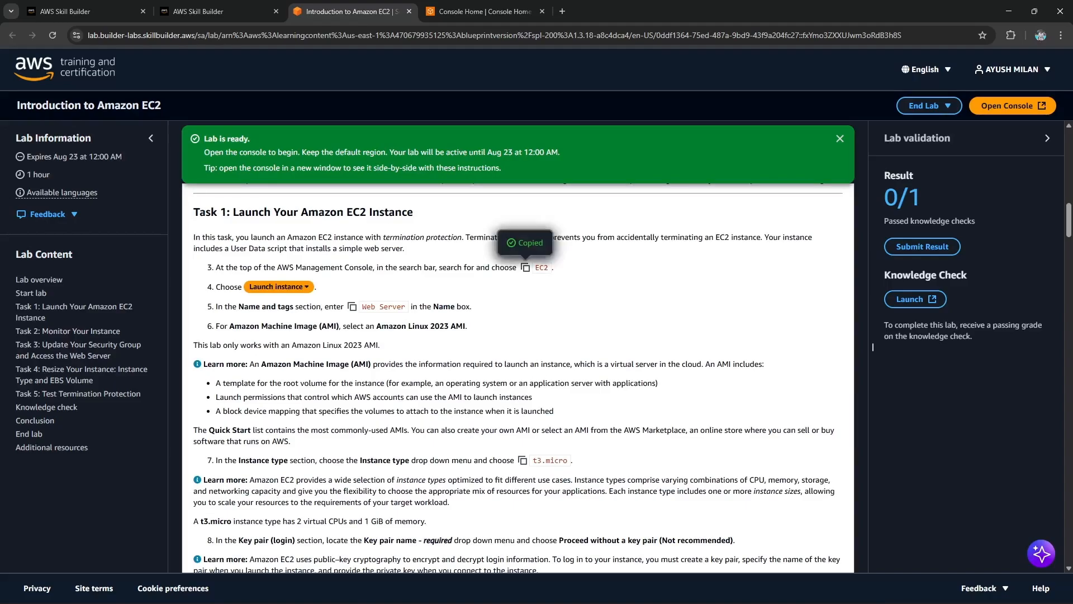
{"action": "key", "text": "ctrl+Tab"}
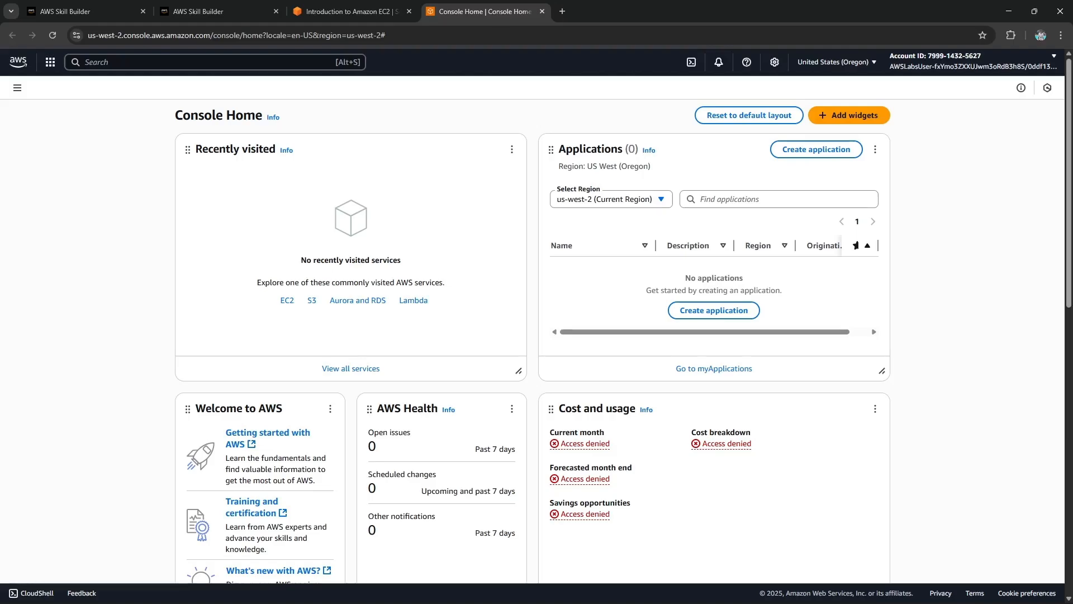
{"action": "key", "text": "alt+s"}
{"action": "key", "text": "ctrl+v"}
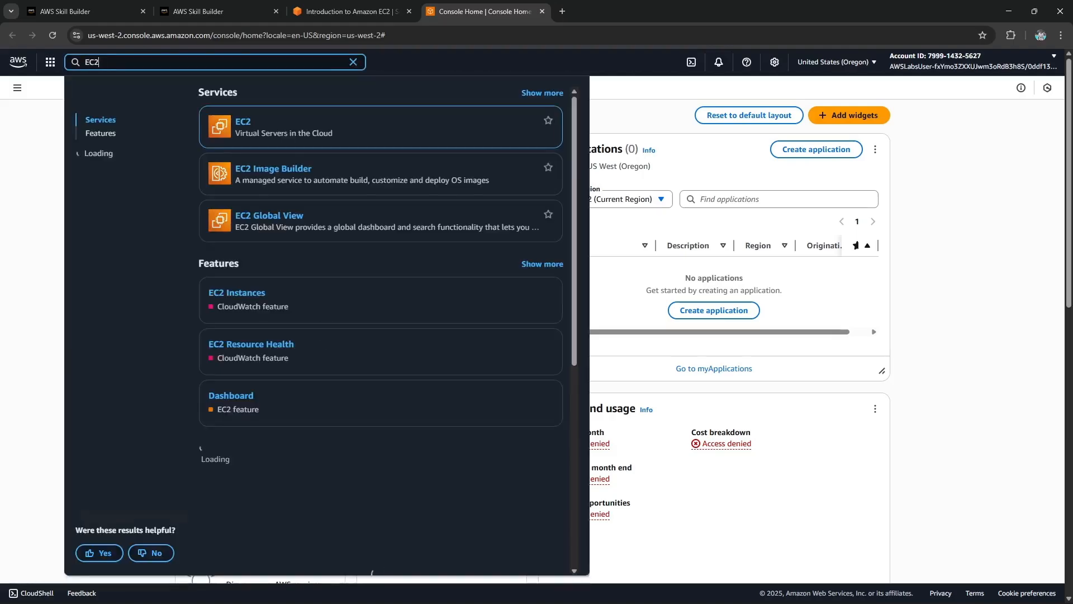
{"action": "key", "text": "Return"}
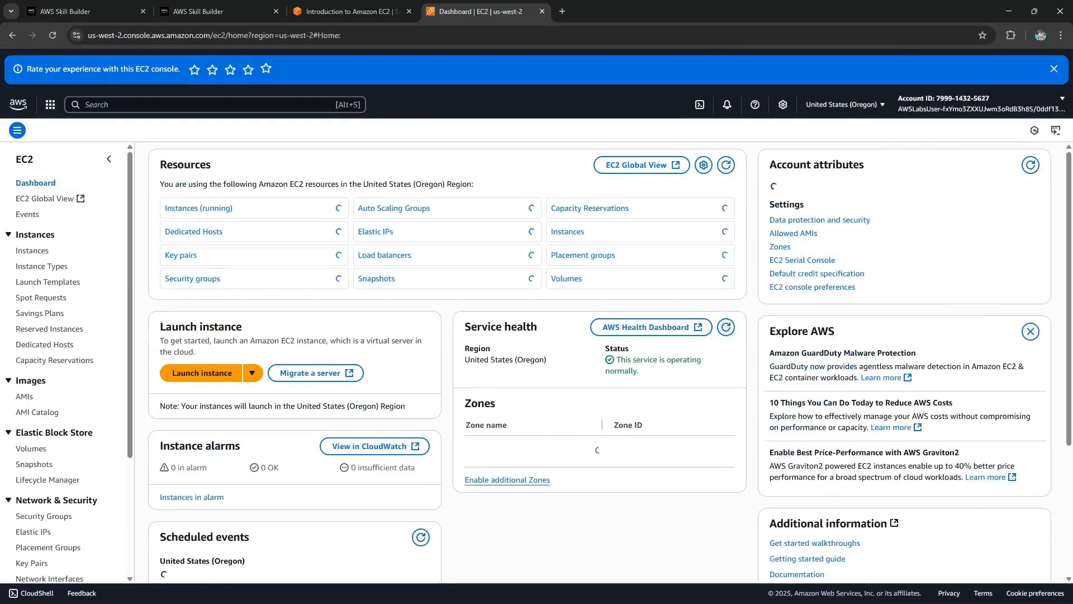
{"action": "left_click", "coordinate": [202, 405]}
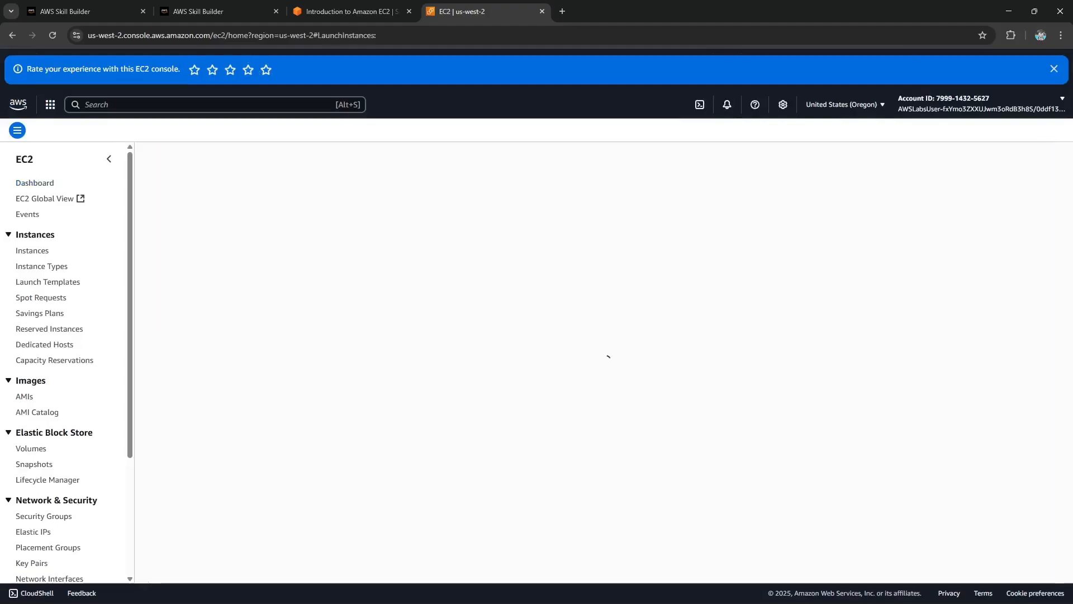
Step: Copy the name Web Server from the lab instructions, check the required AMI, and name the new instance Web Server
{"action": "left_click", "coordinate": [353, 11]}
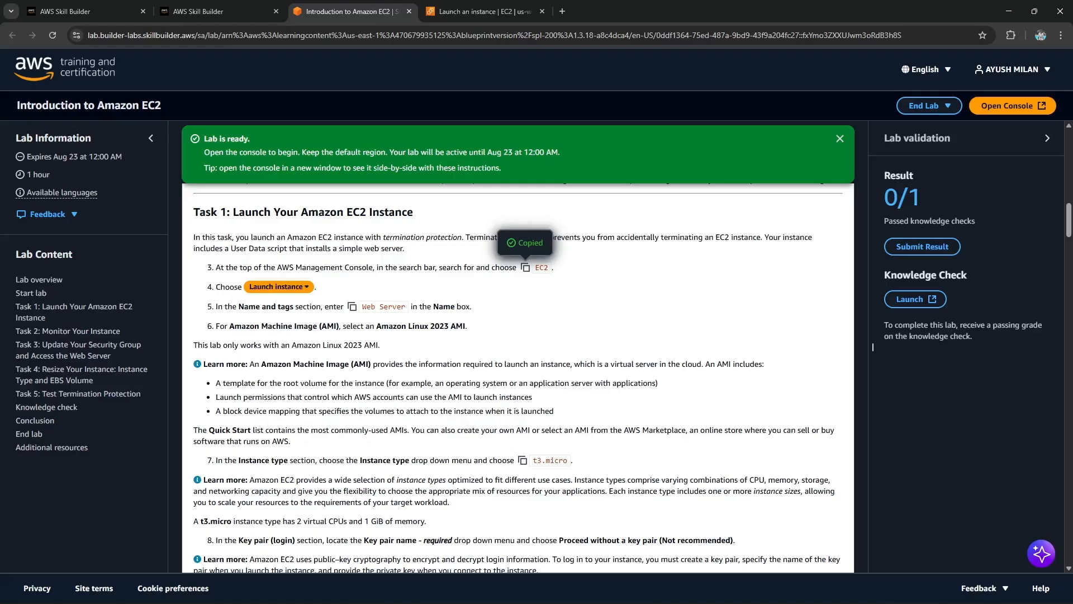
{"action": "left_click", "coordinate": [352, 306]}
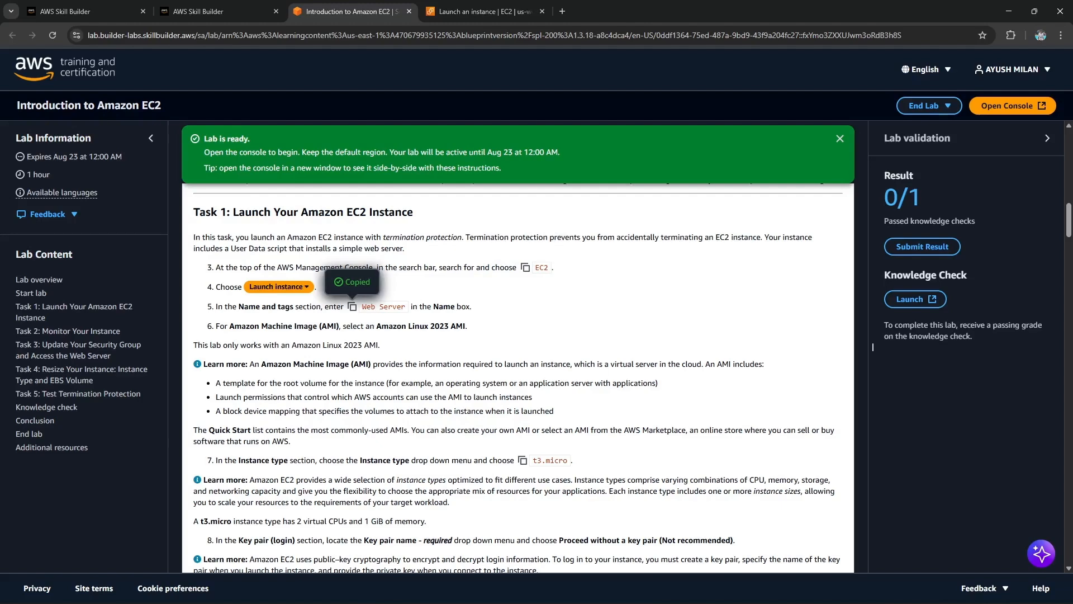
{"action": "left_click_drag", "start_coordinate": [376, 326], "coordinate": [467, 326]}
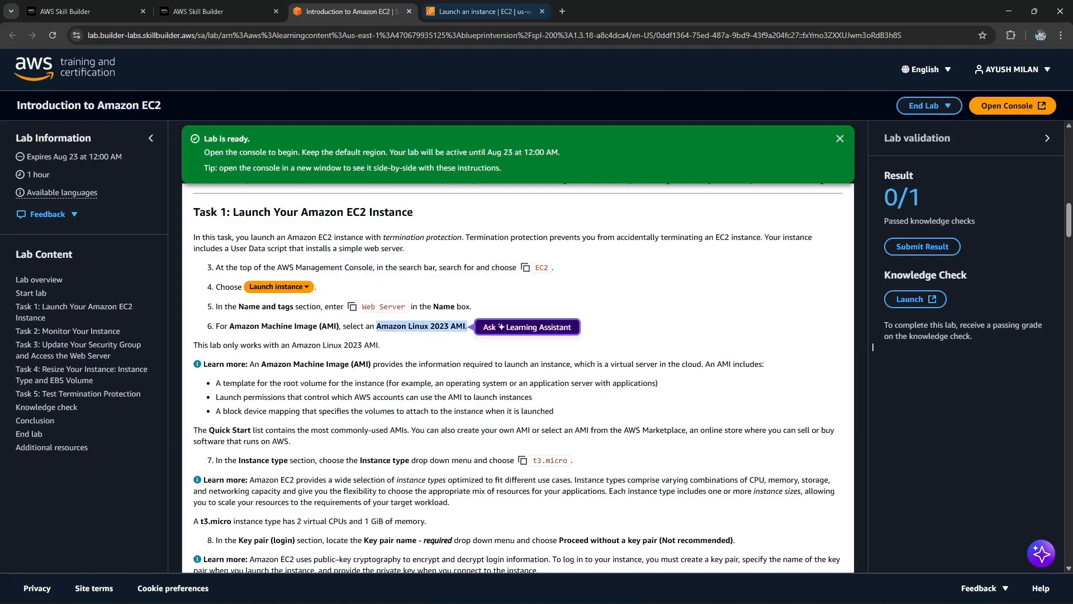
{"action": "key", "text": "ctrl+Tab"}
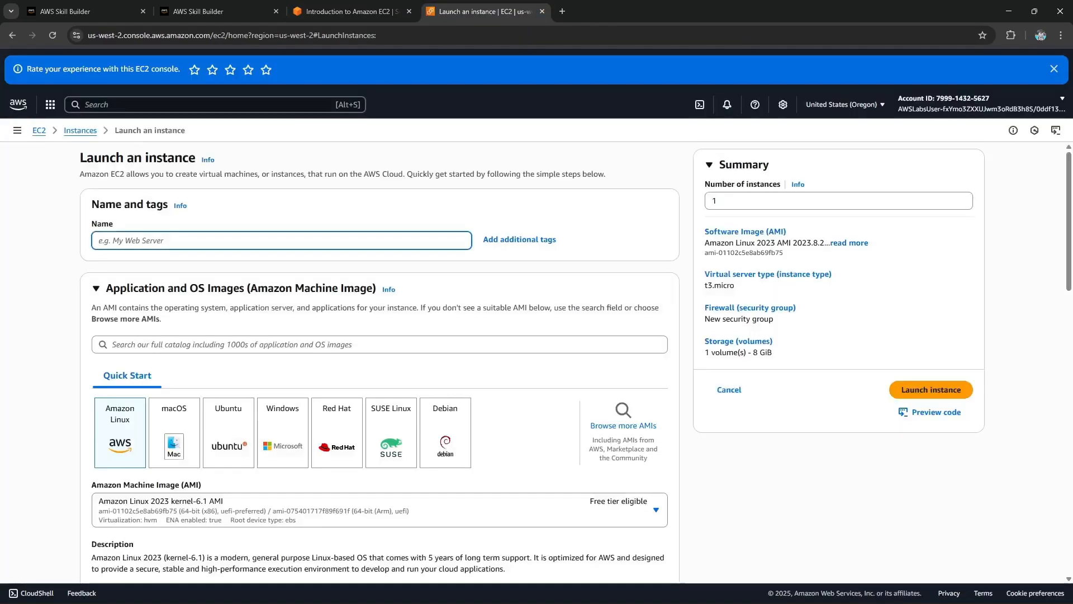
{"action": "key", "text": "ctrl+v"}
Step: Choose Amazon Linux 2023 kernel-6.1 AMI as the instance's Amazon Machine Image
{"action": "scroll", "coordinate": [379, 363], "scroll_direction": "down", "scroll_amount": 2}
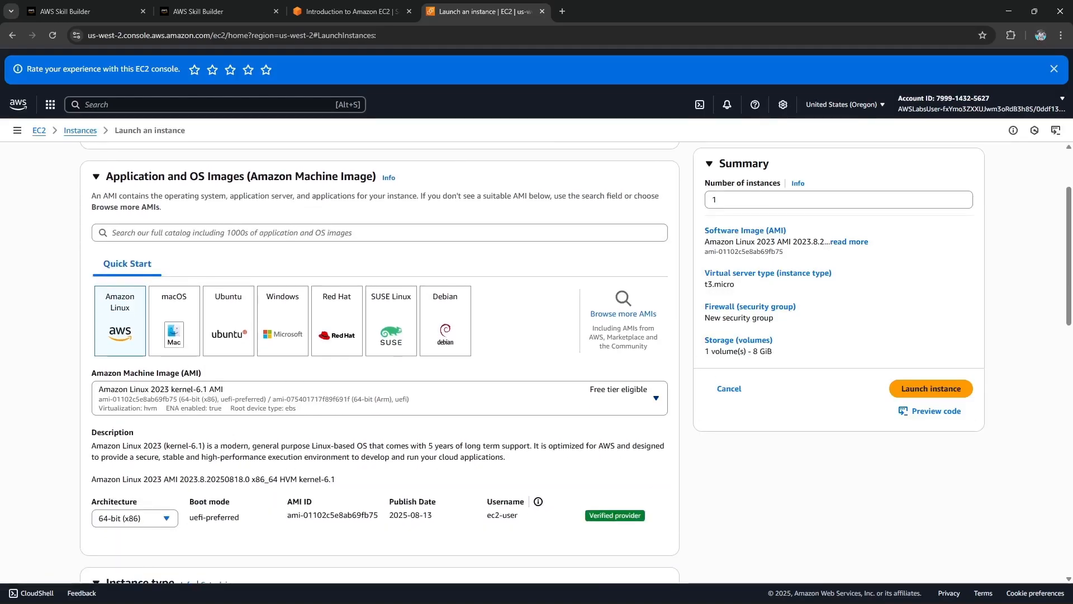
{"action": "left_click", "coordinate": [656, 398]}
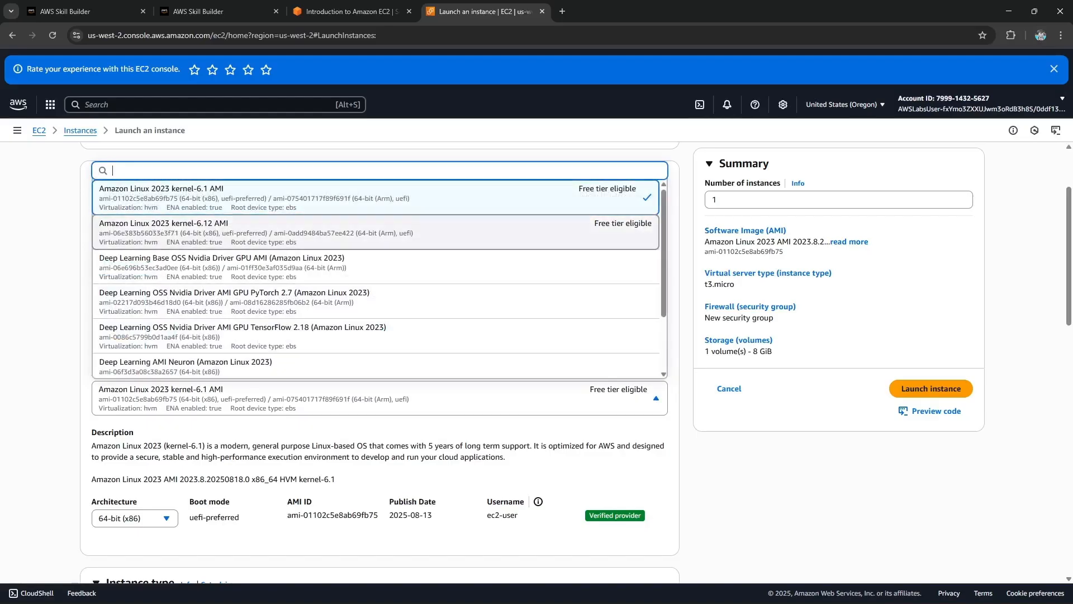
{"action": "left_click", "coordinate": [375, 197]}
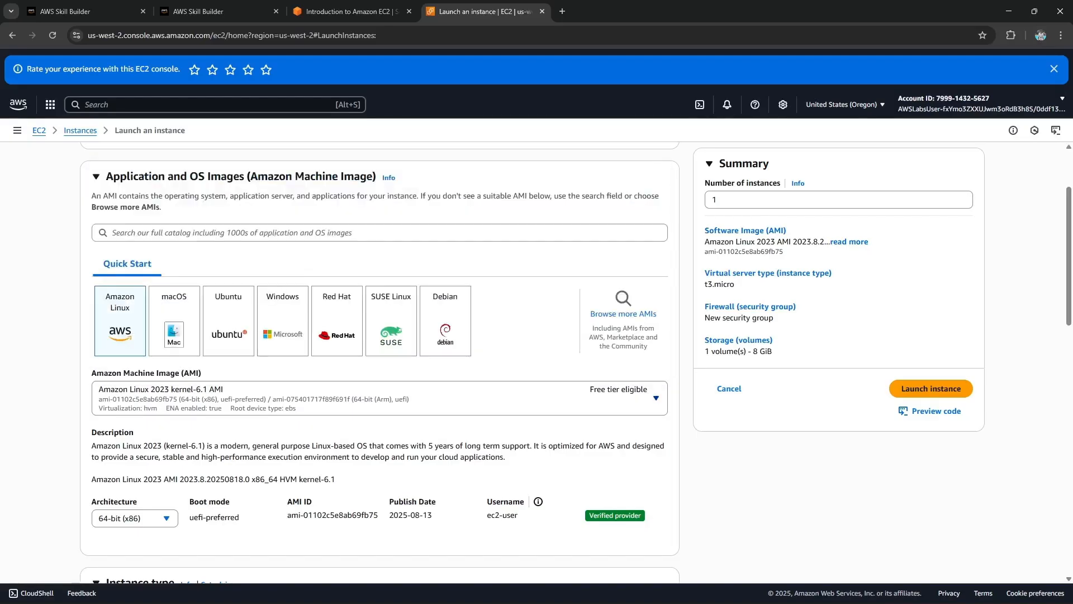
Step: Look up and copy the instance type required in step 7 of the lab instructions, and select t3.micro for the new instance
{"action": "left_click", "coordinate": [347, 12]}
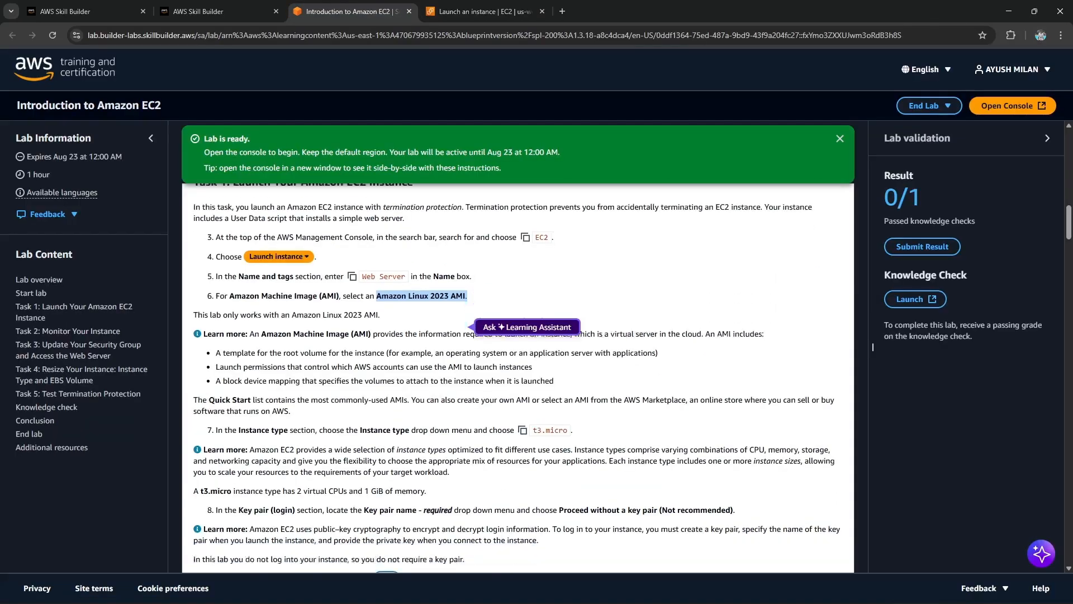
{"action": "scroll", "coordinate": [872, 347], "scroll_direction": "down", "scroll_amount": 2}
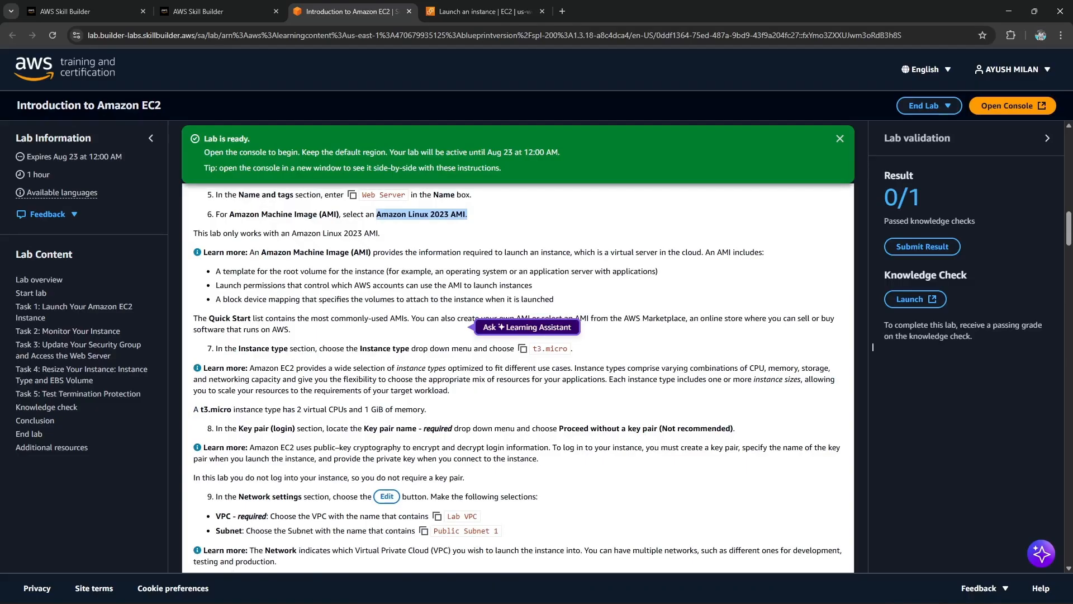
{"action": "left_click_drag", "start_coordinate": [232, 348], "coordinate": [492, 351]}
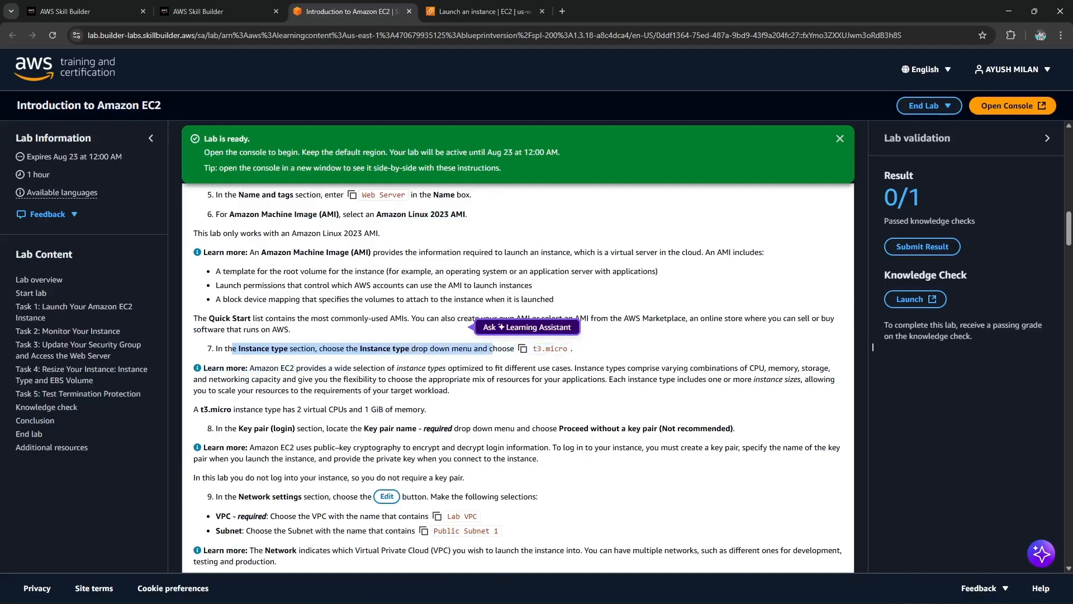
{"action": "left_click", "coordinate": [488, 354]}
{"action": "left_click", "coordinate": [522, 348]}
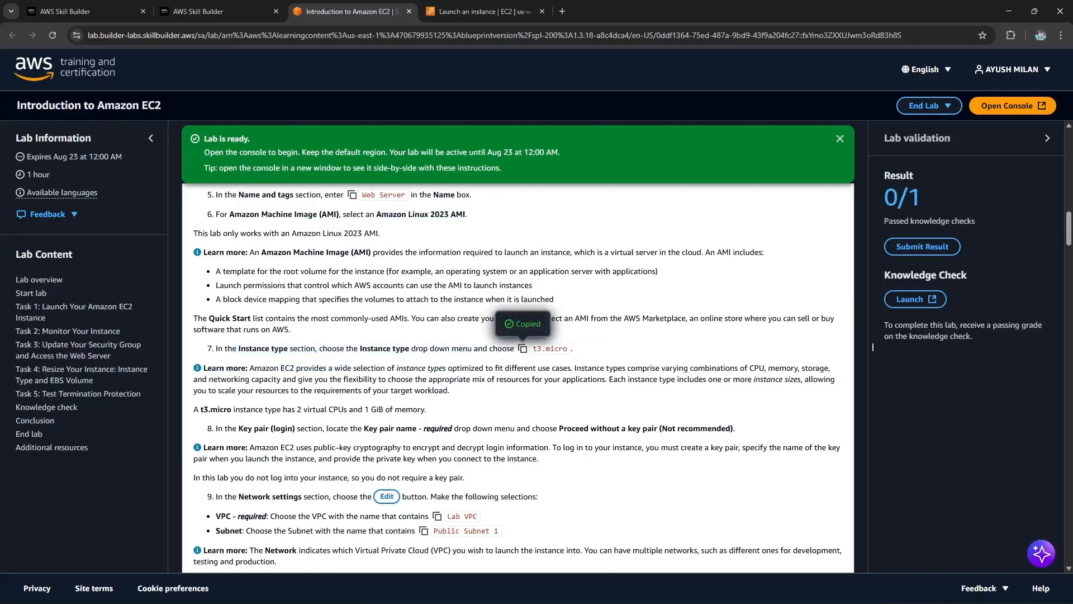
{"action": "key", "text": "ctrl+Tab"}
{"action": "scroll", "coordinate": [268, 71], "scroll_direction": "down", "scroll_amount": 3}
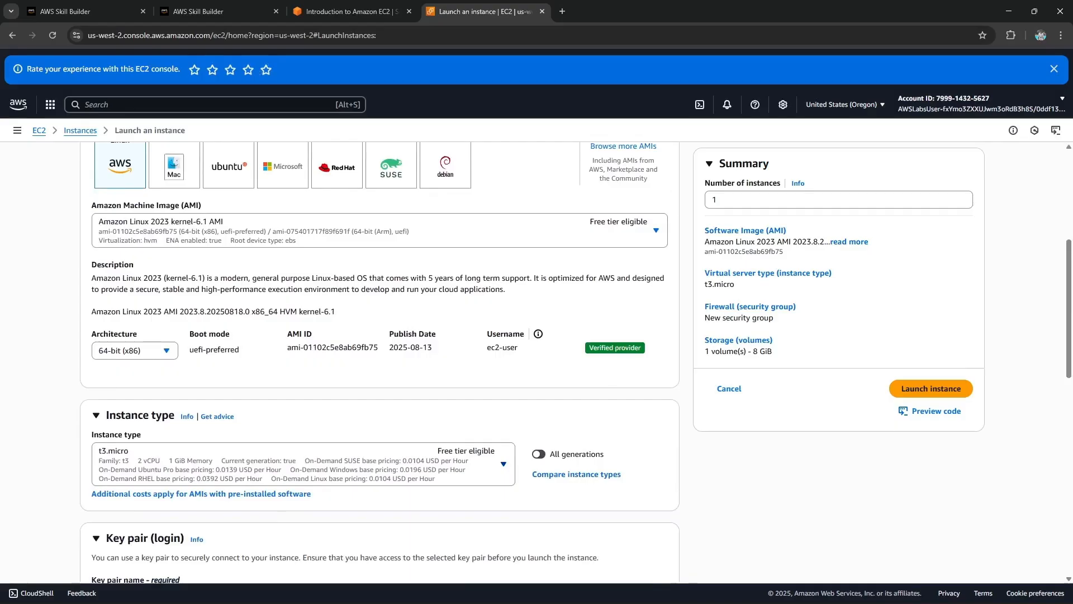
{"action": "left_click", "coordinate": [303, 464]}
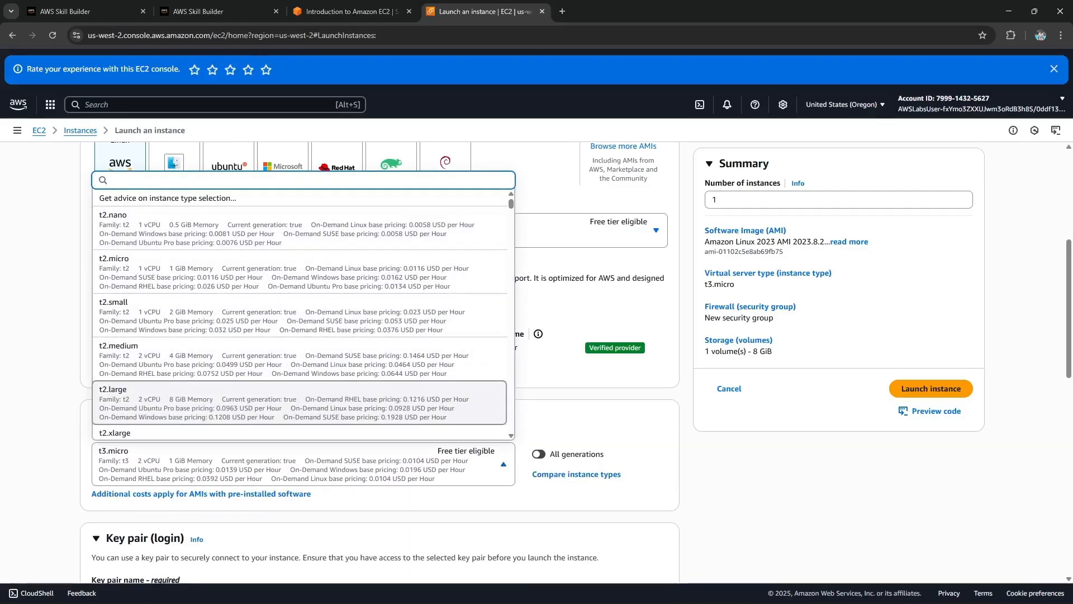
{"action": "key", "text": "Down"}
{"action": "key", "text": "Down"}
{"action": "key", "text": "Down"}
{"action": "key", "text": "Down"}
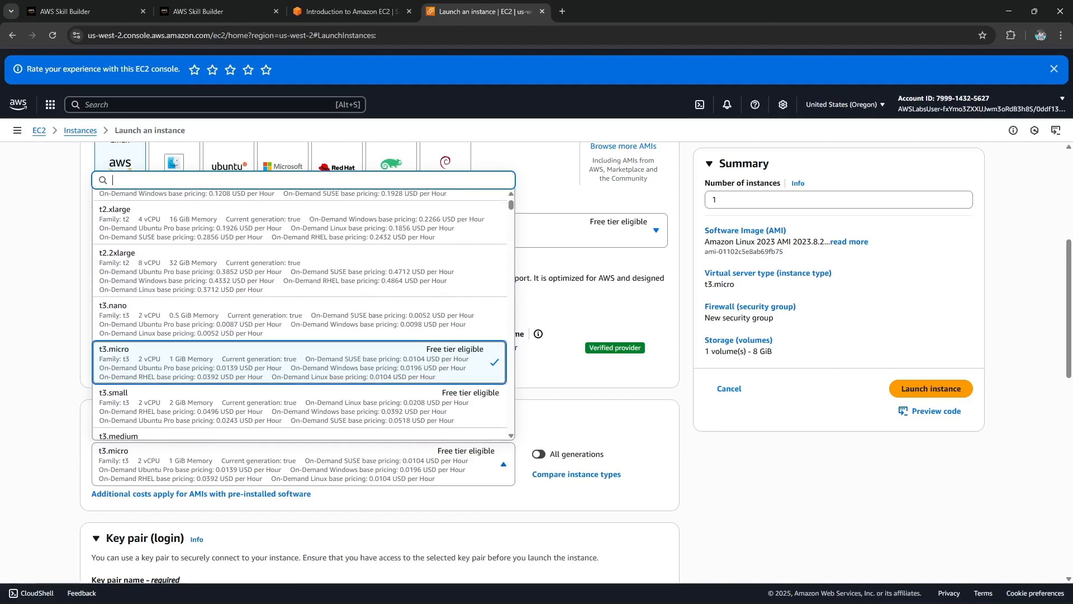
{"action": "key", "text": "Return"}
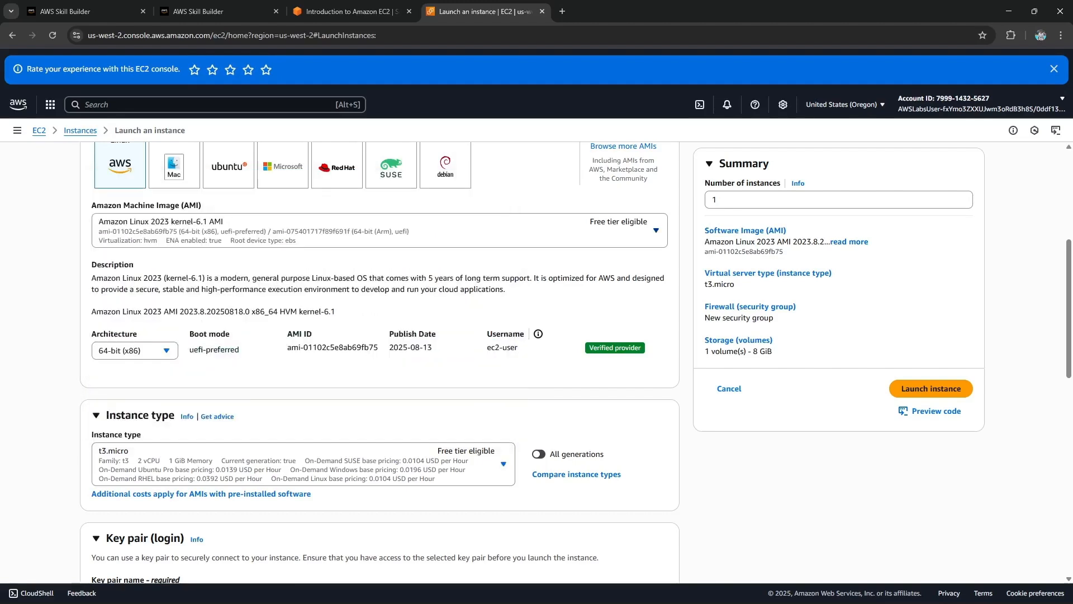
Step: Read step 8 of the lab instructions and set the key pair name to Proceed without a key pair (Not recommended)
{"action": "scroll", "coordinate": [379, 358], "scroll_direction": "down", "scroll_amount": 5}
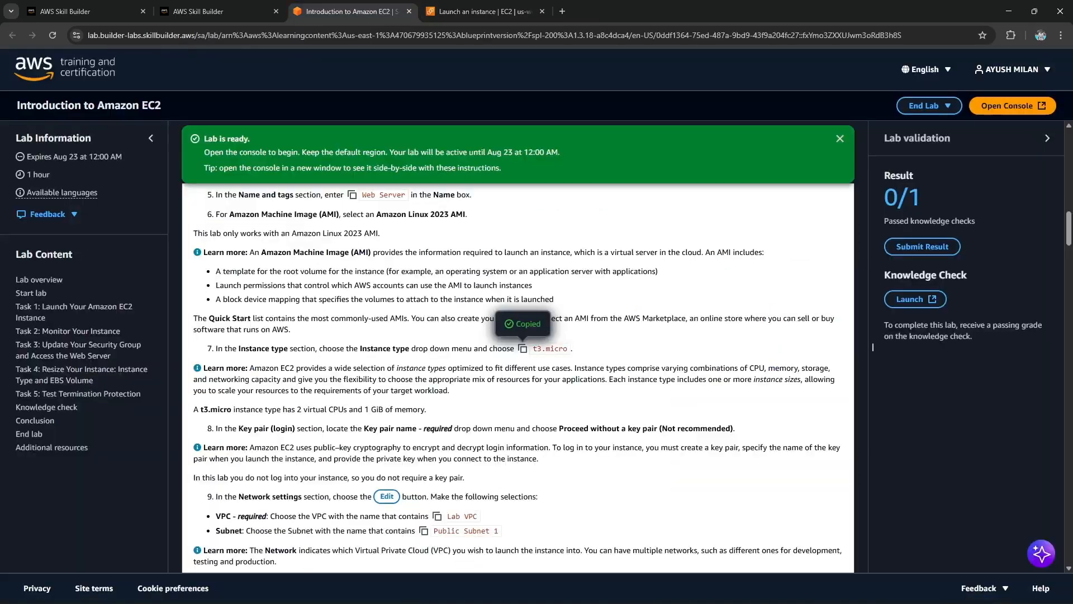
{"action": "left_click", "coordinate": [347, 11]}
{"action": "scroll", "coordinate": [873, 347], "scroll_direction": "down", "scroll_amount": 1}
{"action": "left_click_drag", "start_coordinate": [216, 372], "coordinate": [734, 373]}
{"action": "left_click", "coordinate": [873, 347]}
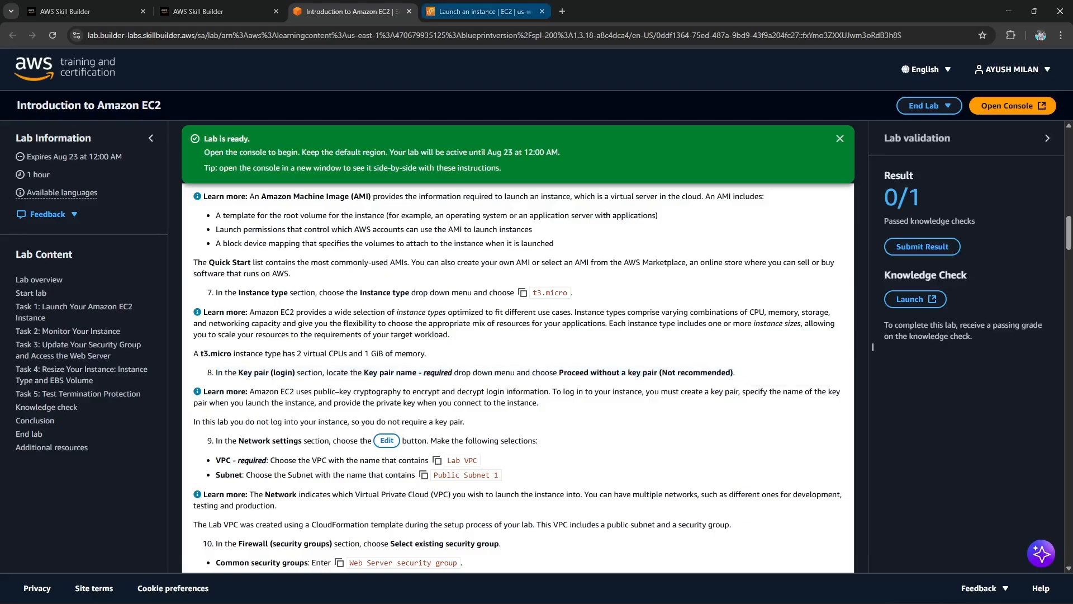
{"action": "left_click", "coordinate": [480, 11]}
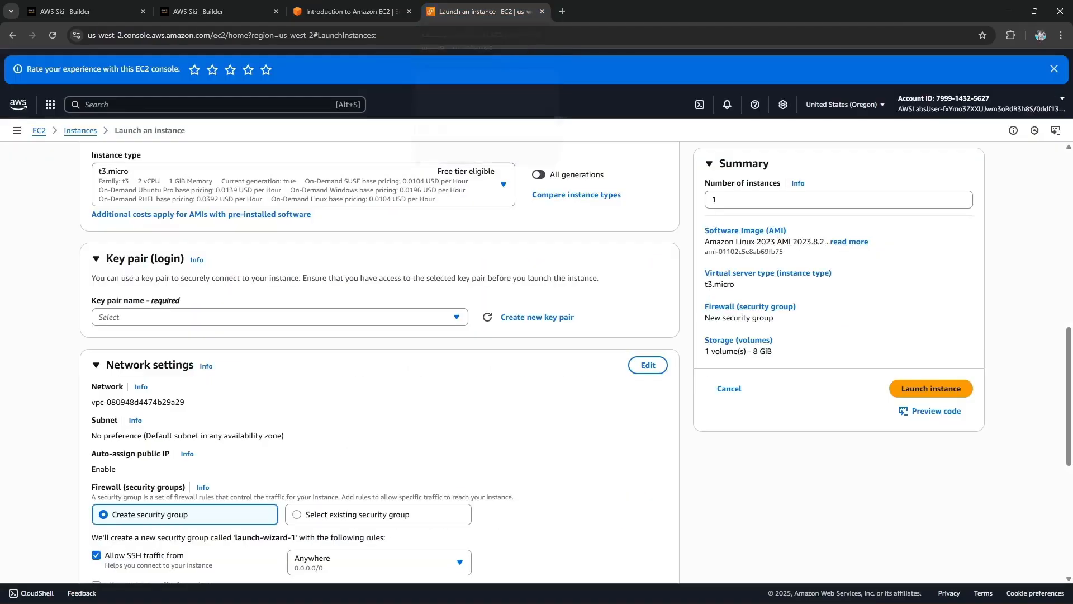
{"action": "scroll", "coordinate": [380, 336], "scroll_direction": "down", "scroll_amount": 1}
{"action": "left_click", "coordinate": [280, 261]}
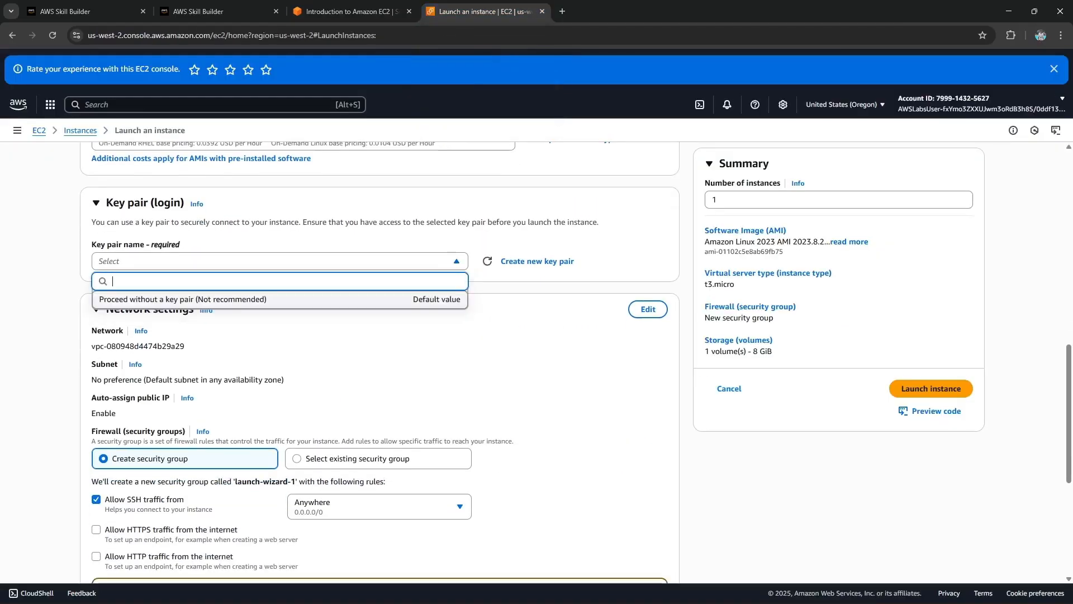
{"action": "left_click", "coordinate": [185, 299]}
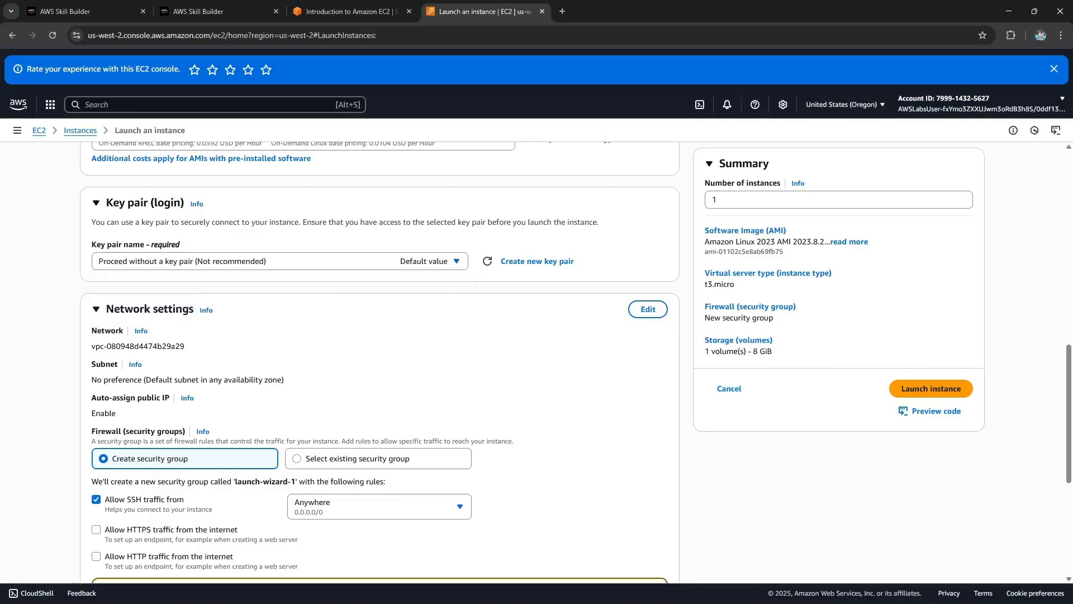
Step: Copy the VPC name from step 9 of the lab instructions, make the network settings editable, and select Lab VPC
{"action": "key", "text": "ctrl+shift+Tab"}
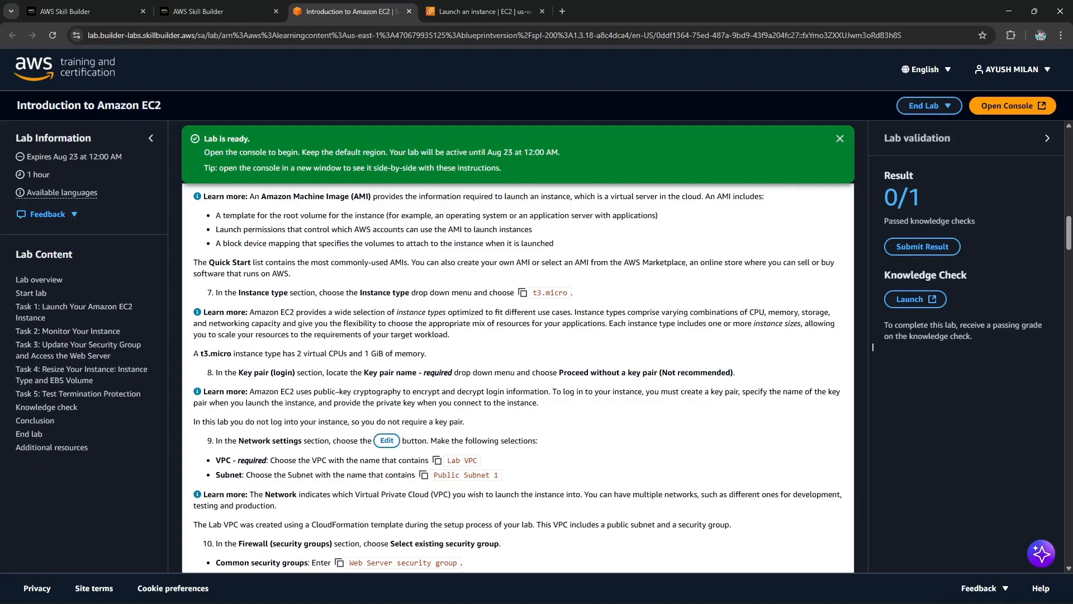
{"action": "scroll", "coordinate": [873, 346], "scroll_direction": "down", "scroll_amount": 1}
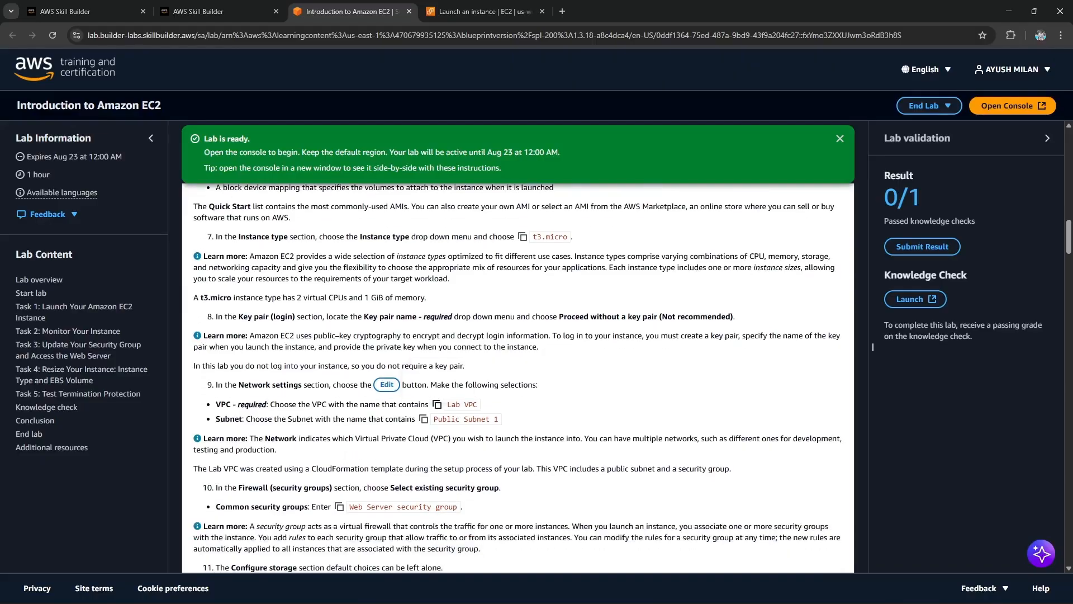
{"action": "left_click", "coordinate": [437, 404]}
{"action": "left_click", "coordinate": [481, 11]}
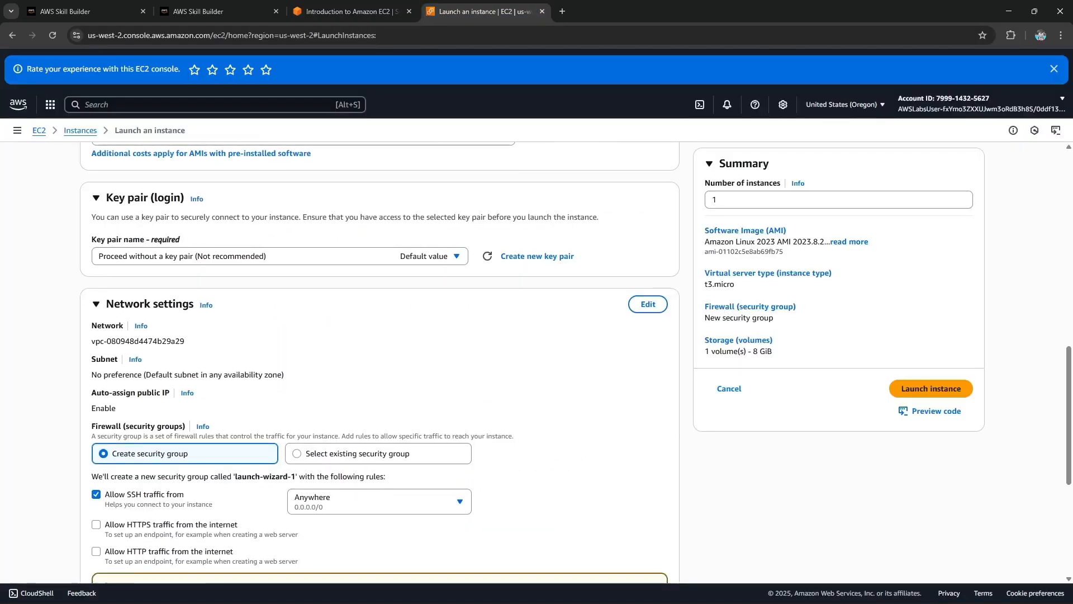
{"action": "scroll", "coordinate": [381, 364], "scroll_direction": "down", "scroll_amount": 3}
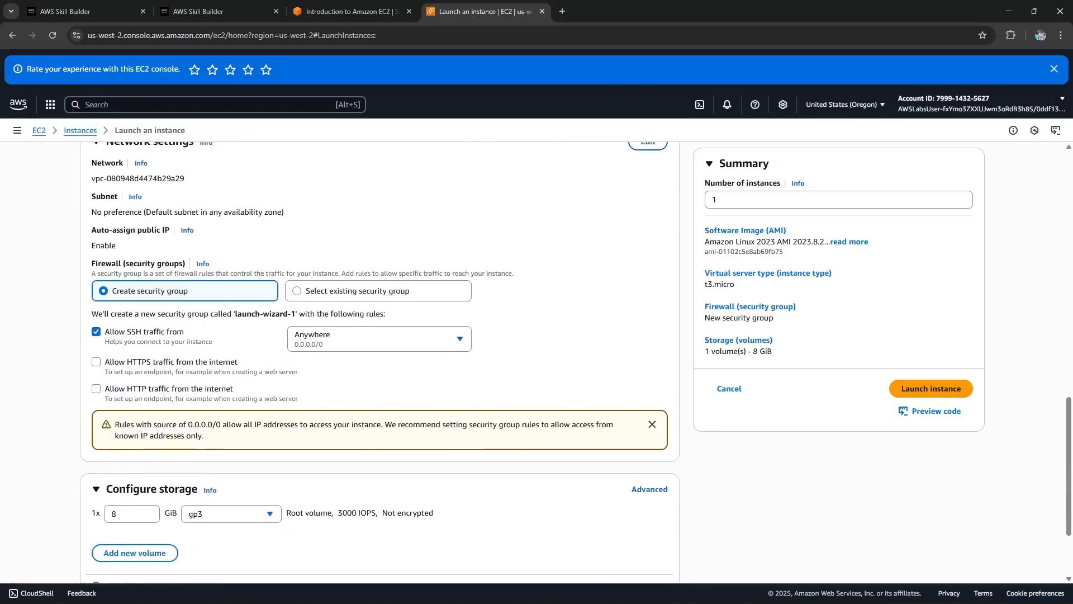
{"action": "scroll", "coordinate": [381, 364], "scroll_direction": "up", "scroll_amount": 2}
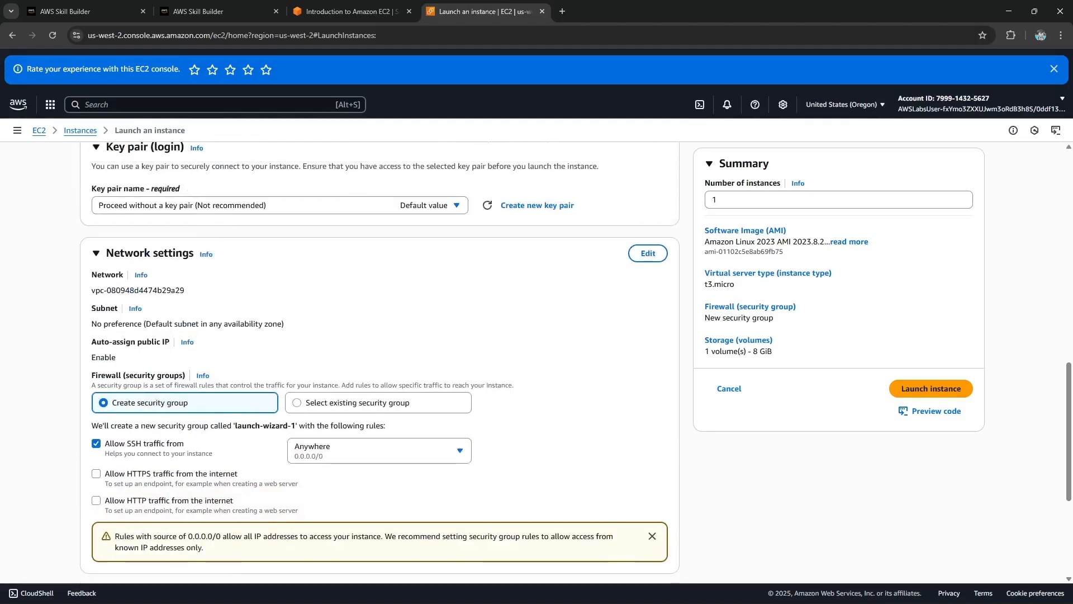
{"action": "left_click", "coordinate": [648, 254]}
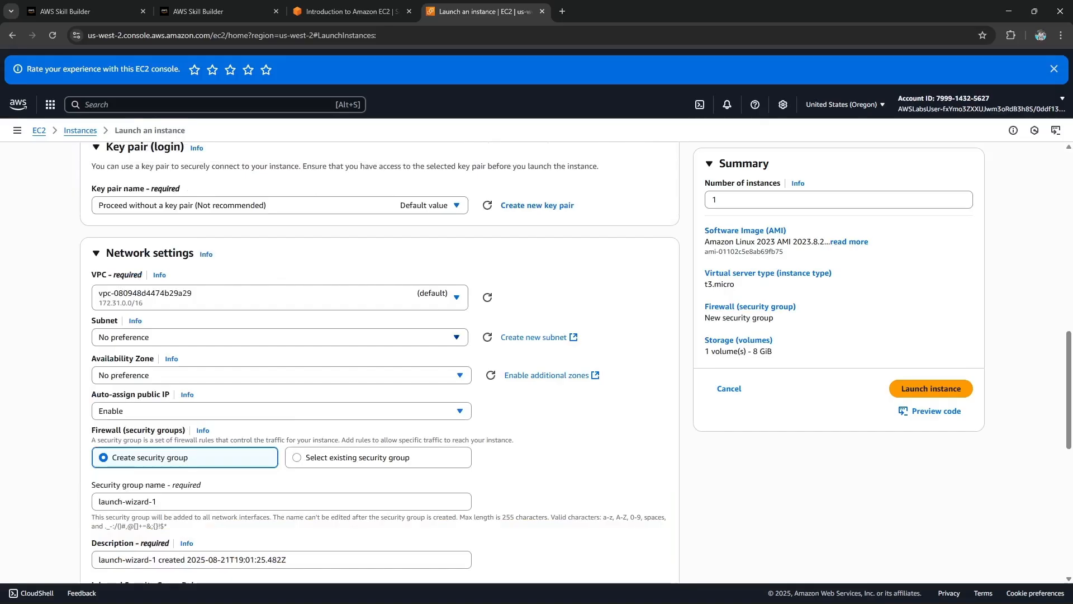
{"action": "left_click", "coordinate": [279, 297]}
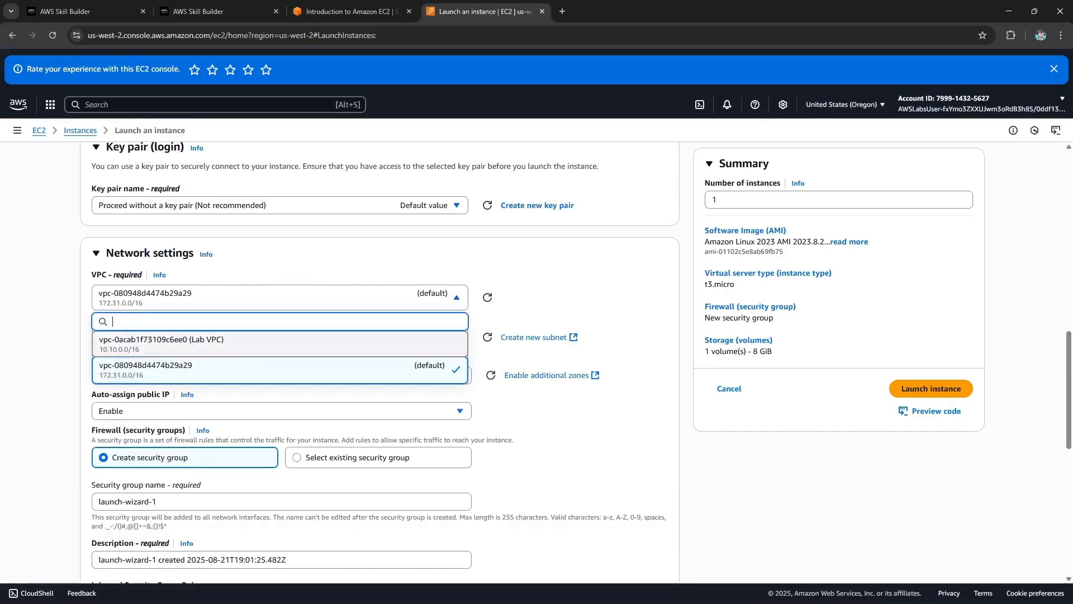
{"action": "left_click", "coordinate": [224, 342]}
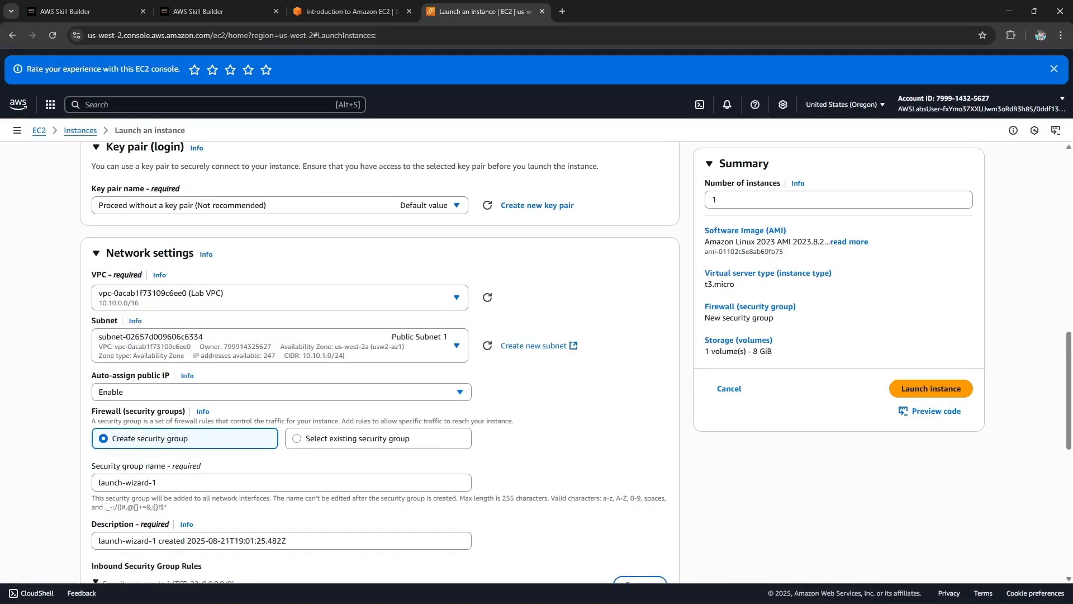
Step: Check the subnet required in step 9 of the lab instructions and choose Public Subnet 1 for the instance
{"action": "key", "text": "ctrl+shift+Tab"}
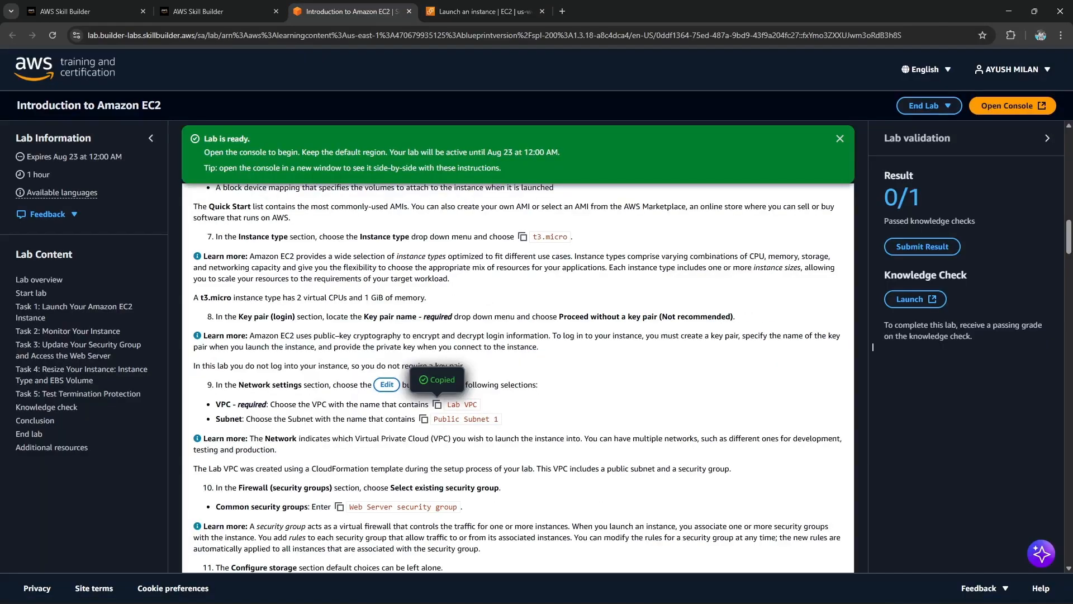
{"action": "left_click_drag", "start_coordinate": [260, 418], "coordinate": [464, 419]}
{"action": "left_click", "coordinate": [484, 11]}
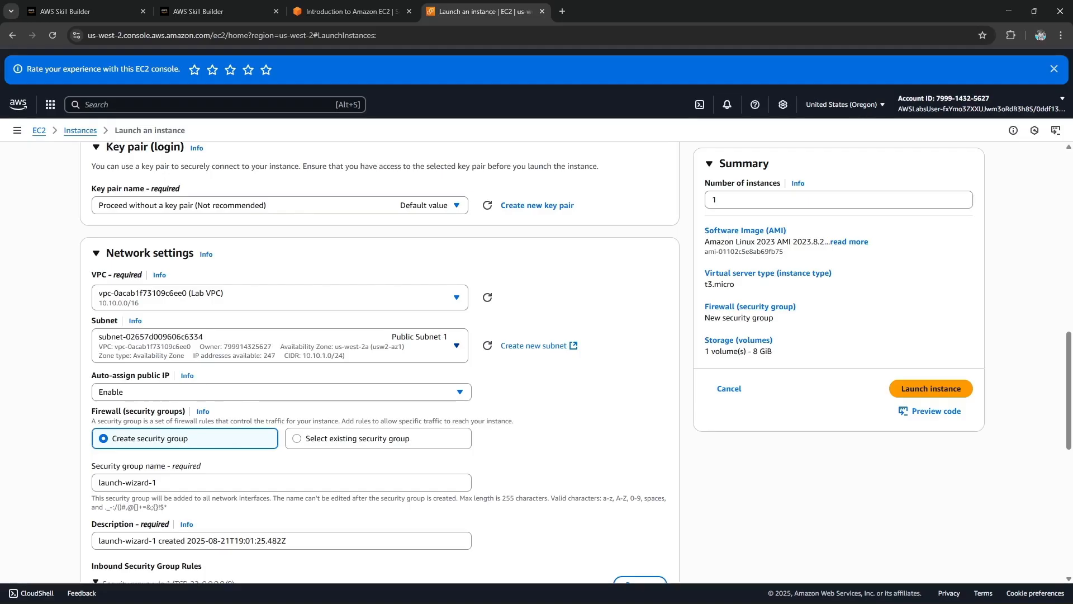
{"action": "left_click", "coordinate": [280, 345]}
{"action": "left_click", "coordinate": [280, 401]}
Step: Copy the group name from step 10 of the lab instructions and assign the existing Web Server security group to the instance
{"action": "left_click", "coordinate": [352, 11]}
{"action": "scroll", "coordinate": [873, 347], "scroll_direction": "down", "scroll_amount": 3}
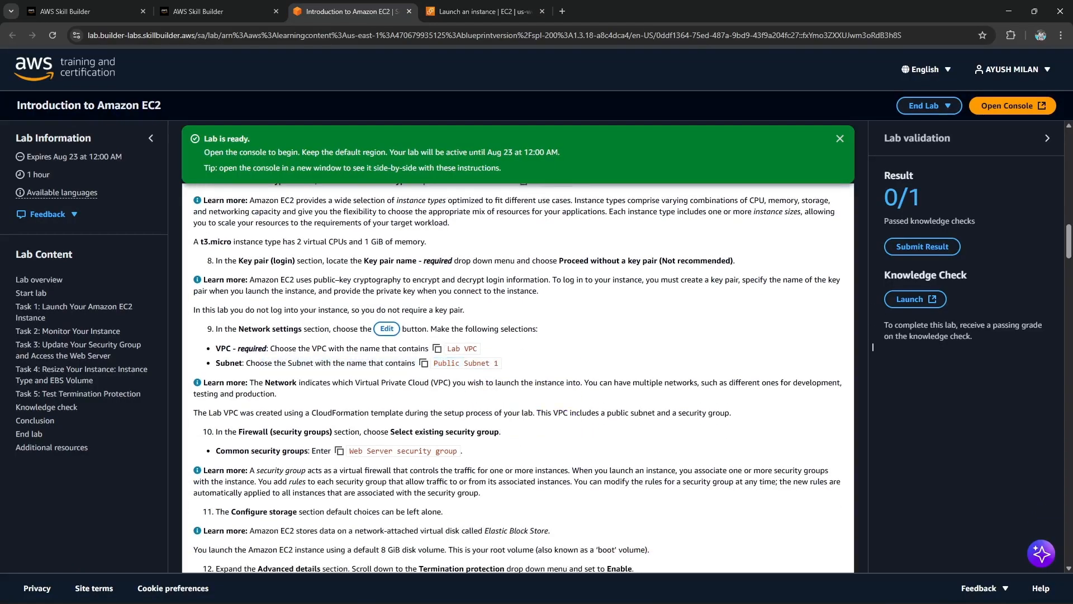
{"action": "left_click_drag", "start_coordinate": [253, 320], "coordinate": [502, 319]}
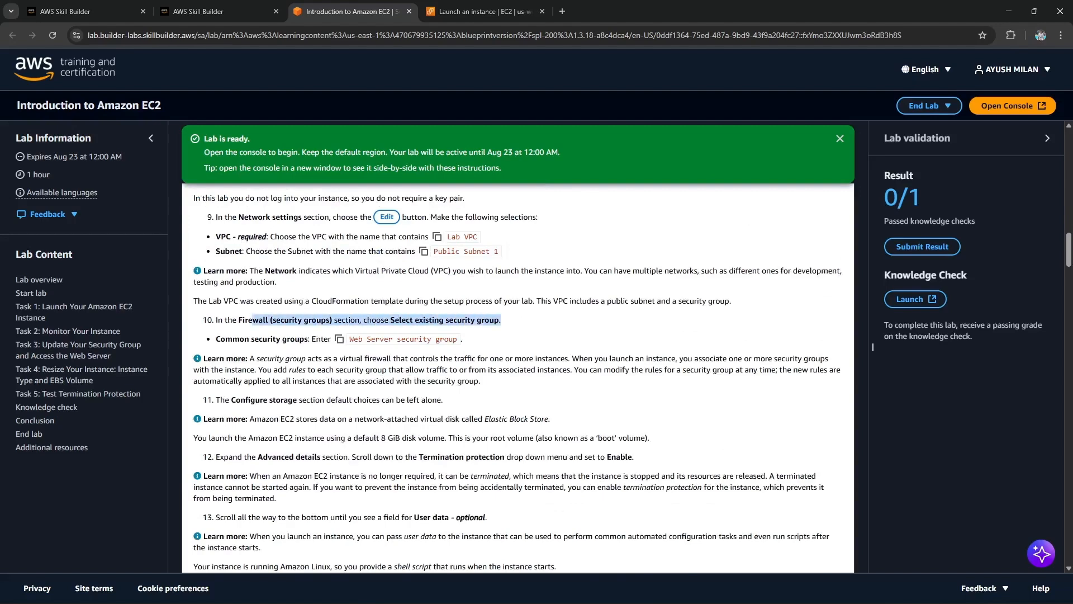
{"action": "left_click", "coordinate": [339, 339]}
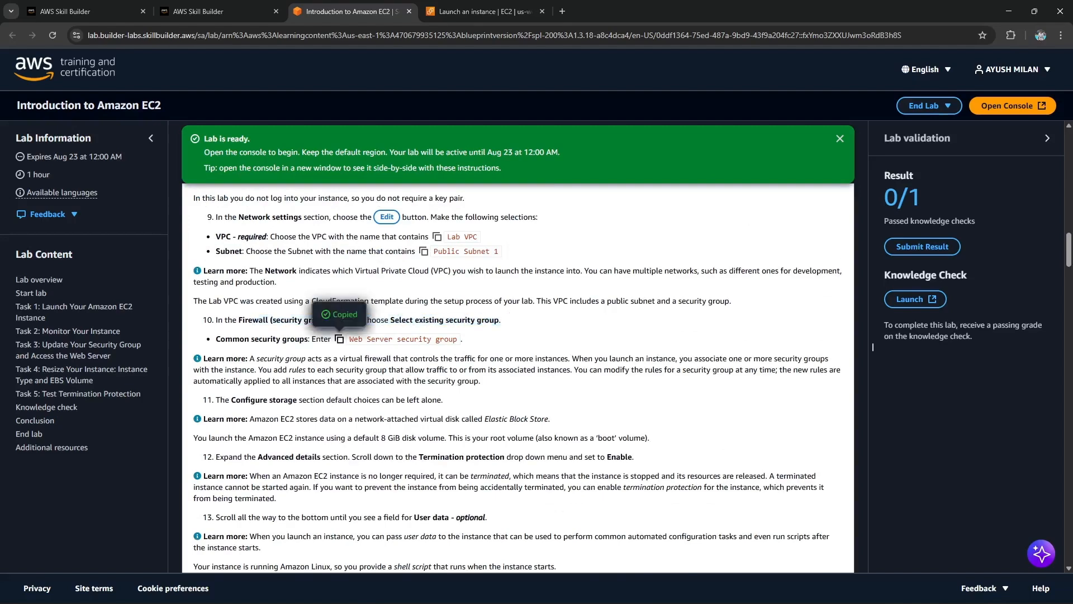
{"action": "left_click", "coordinate": [483, 11]}
{"action": "scroll", "coordinate": [380, 364], "scroll_direction": "down", "scroll_amount": 2}
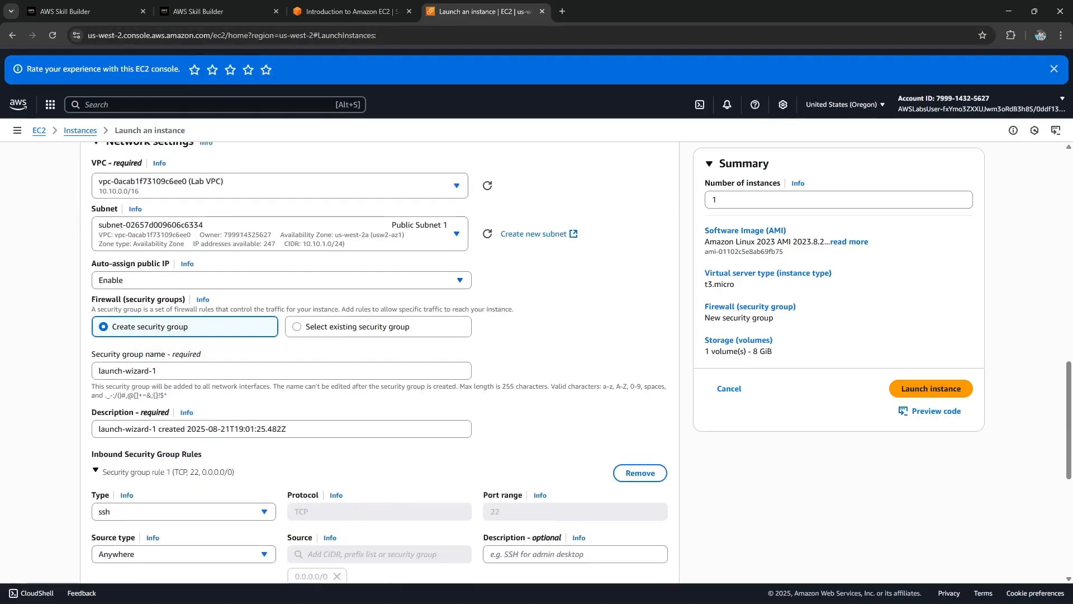
{"action": "left_click", "coordinate": [358, 327]}
{"action": "left_click", "coordinate": [279, 371]}
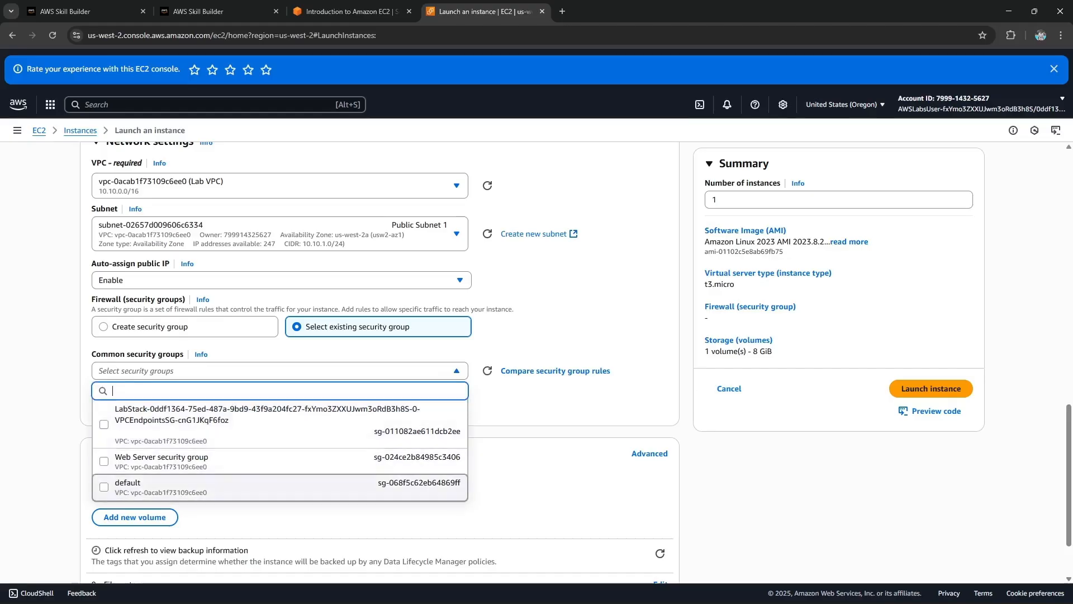
{"action": "key", "text": "ctrl+v"}
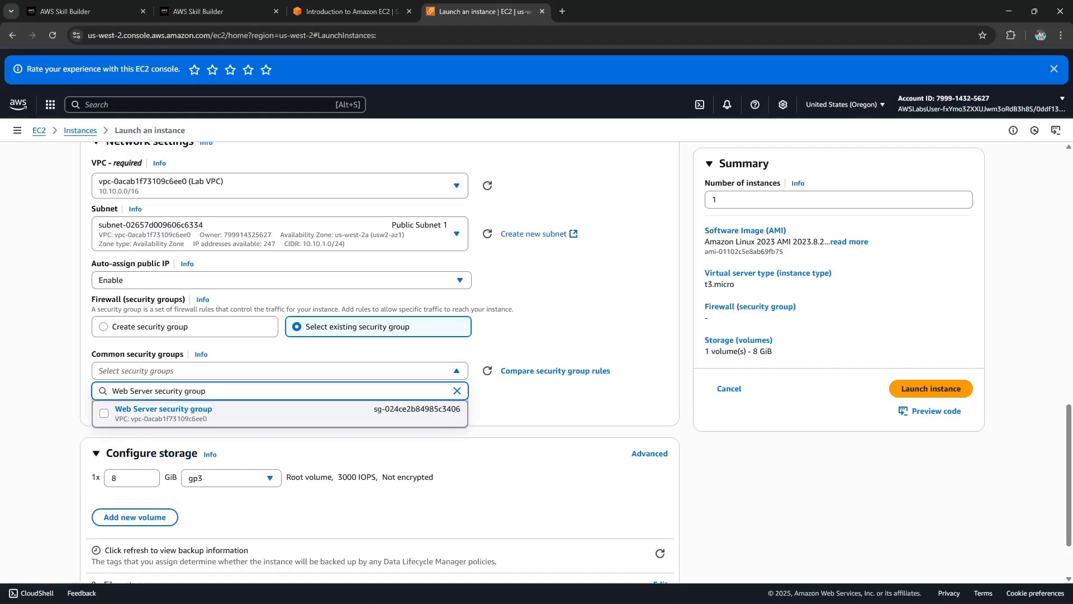
{"action": "key", "text": "Return"}
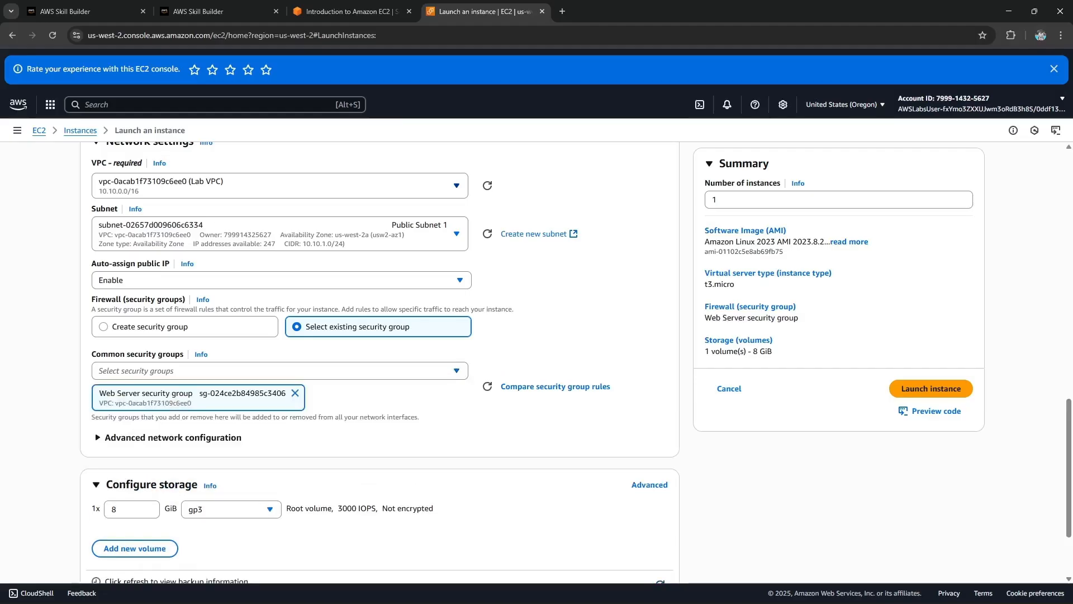
Step: Read step 11 of the lab instructions and review the instance's Configure storage section against it
{"action": "left_click", "coordinate": [346, 11]}
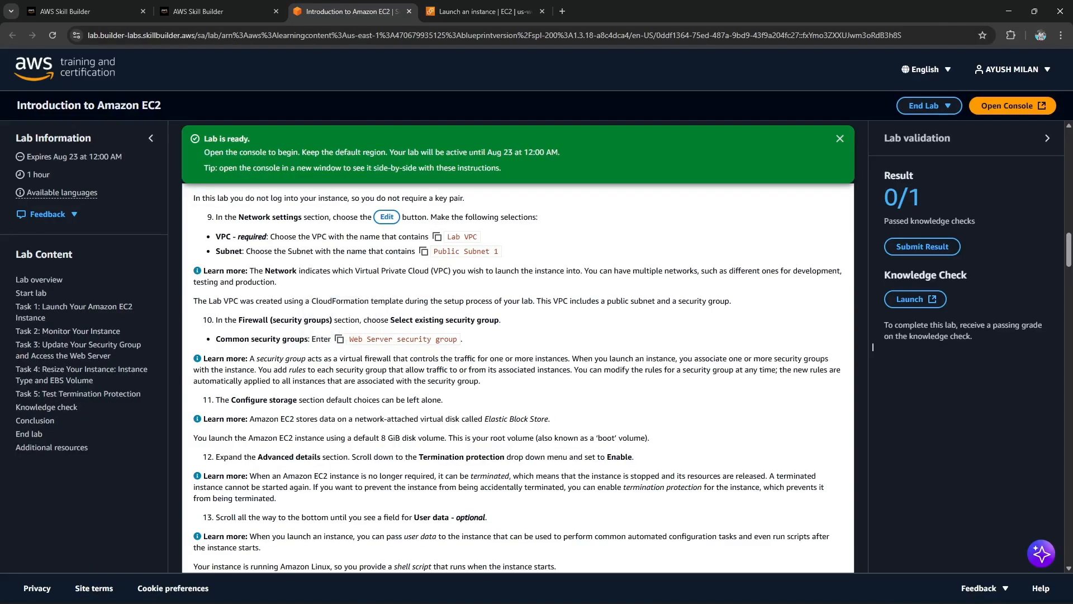
{"action": "scroll", "coordinate": [873, 348], "scroll_direction": "down", "scroll_amount": 1}
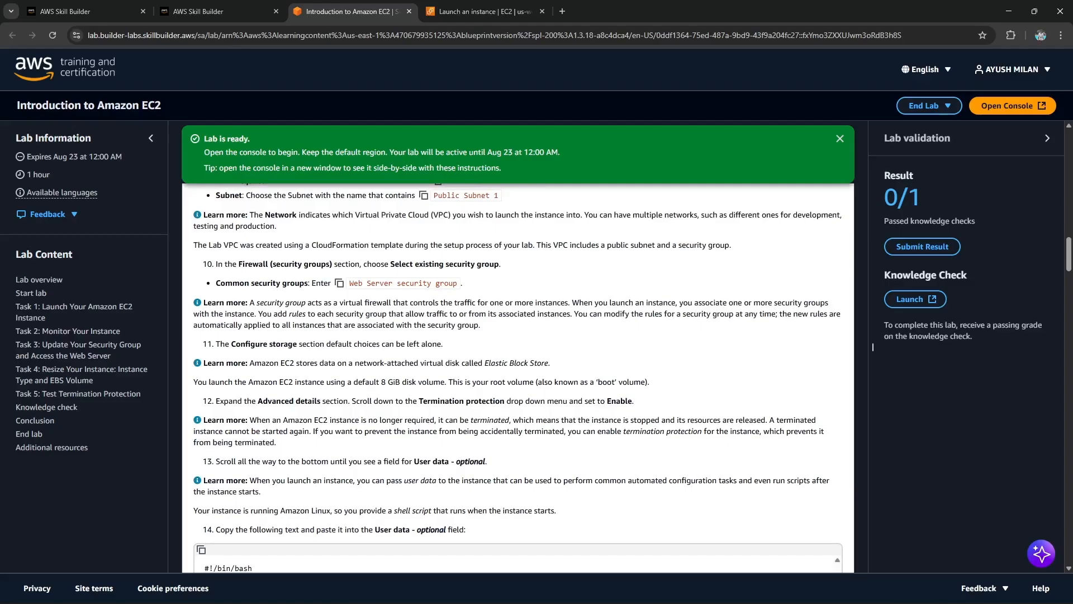
{"action": "left_click_drag", "start_coordinate": [325, 344], "coordinate": [441, 343]}
{"action": "key", "text": "ctrl+Tab"}
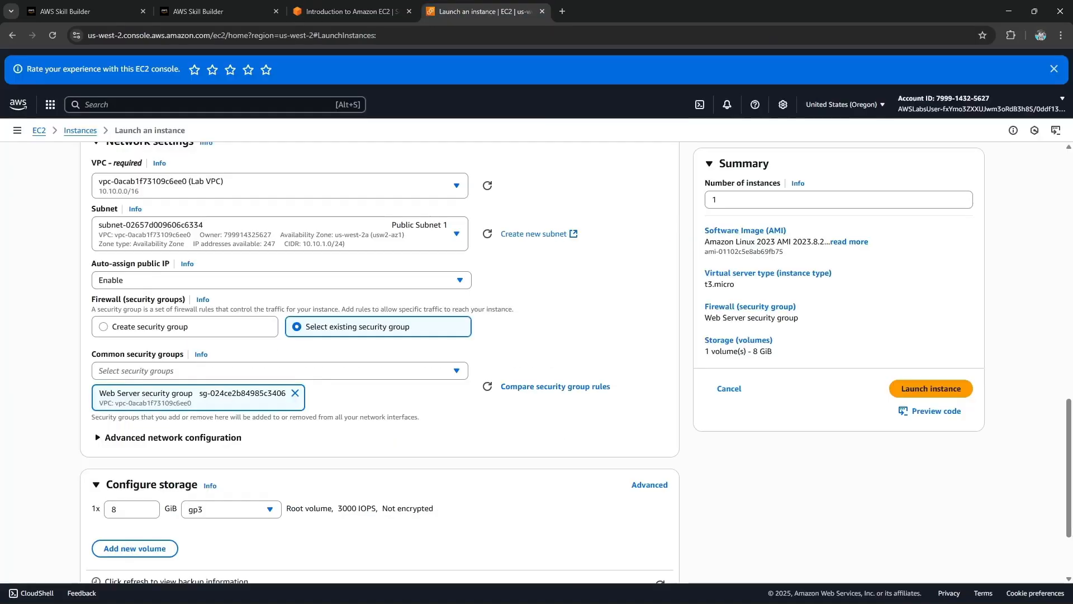
{"action": "scroll", "coordinate": [380, 363], "scroll_direction": "down", "scroll_amount": 2}
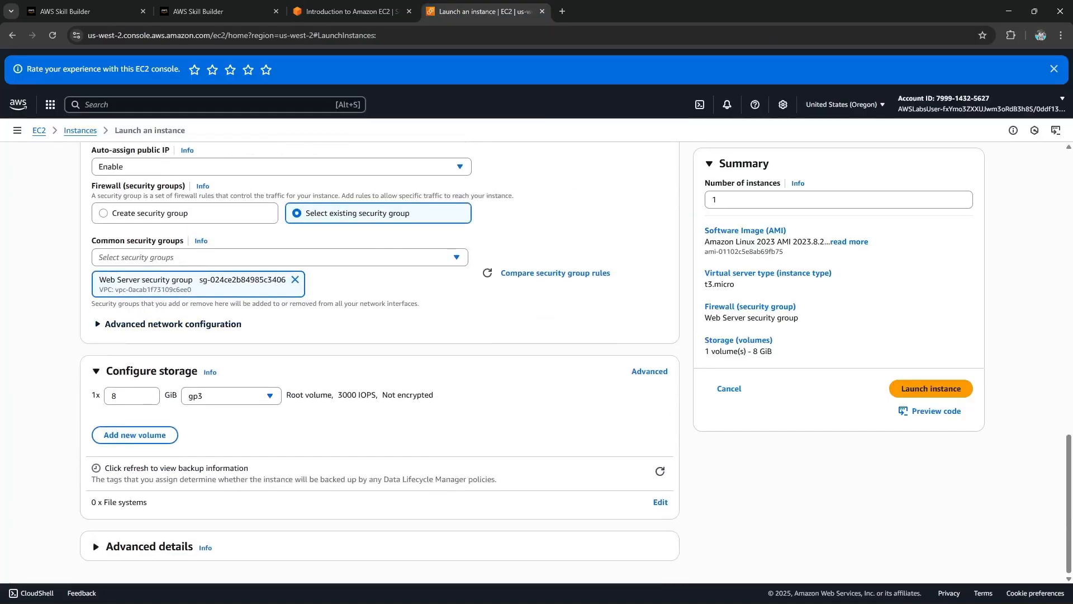
Step: Read step 12 of the lab instructions and expand the Advanced details section of the instance launch form
{"action": "key", "text": "ctrl+shift+Tab"}
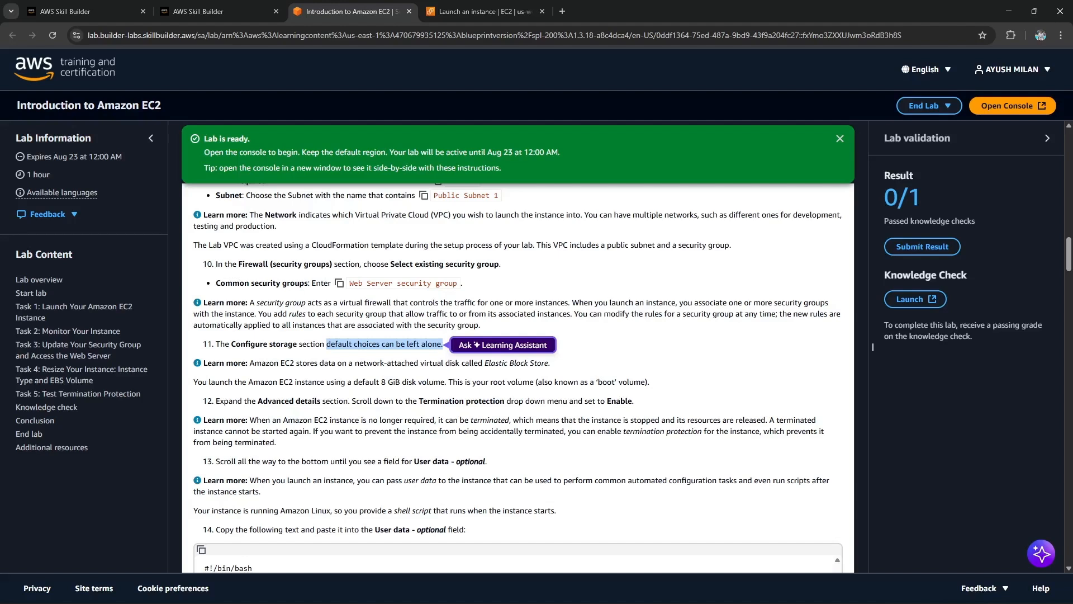
{"action": "left_click_drag", "start_coordinate": [258, 402], "coordinate": [409, 401]}
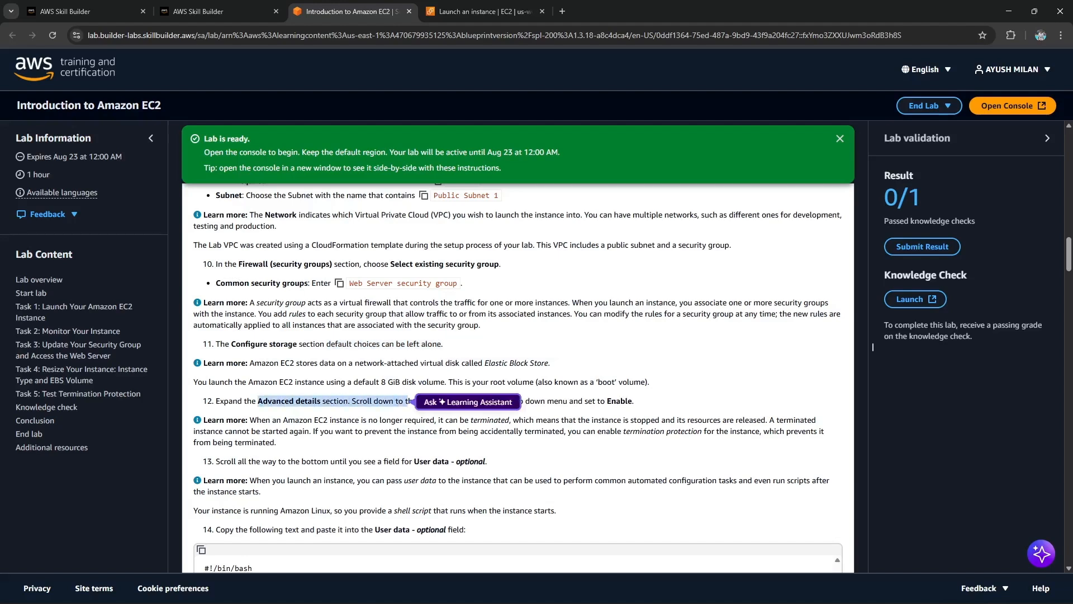
{"action": "left_click", "coordinate": [480, 383]}
{"action": "key", "text": "ctrl+Tab"}
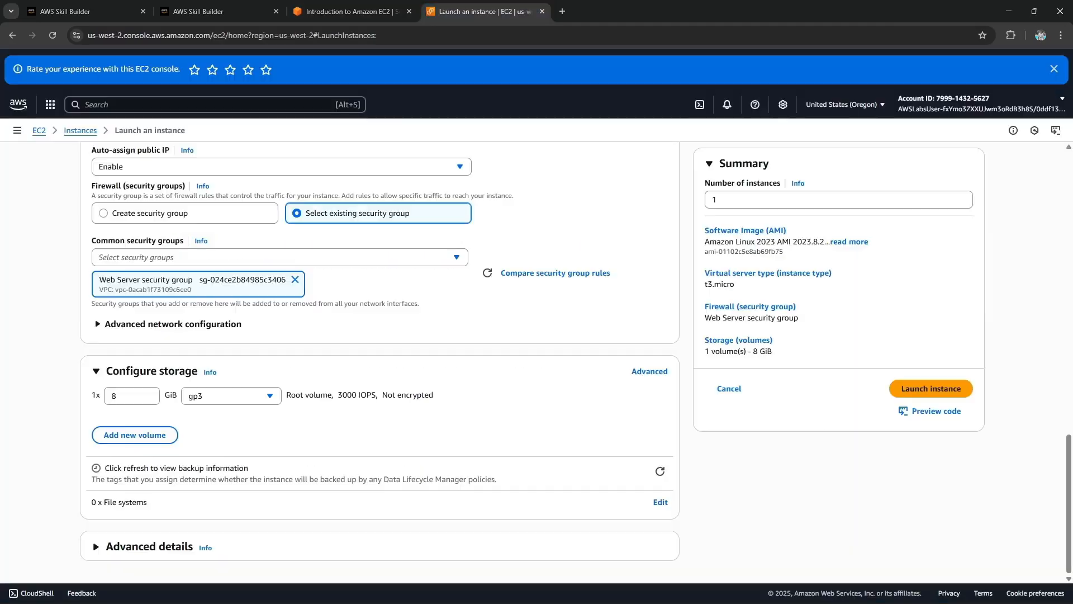
{"action": "left_click", "coordinate": [149, 546]}
Step: Find Termination protection in the advanced details, recheck its required value in step 12, and set it to Enable
{"action": "scroll", "coordinate": [280, 348], "scroll_direction": "down", "scroll_amount": 5}
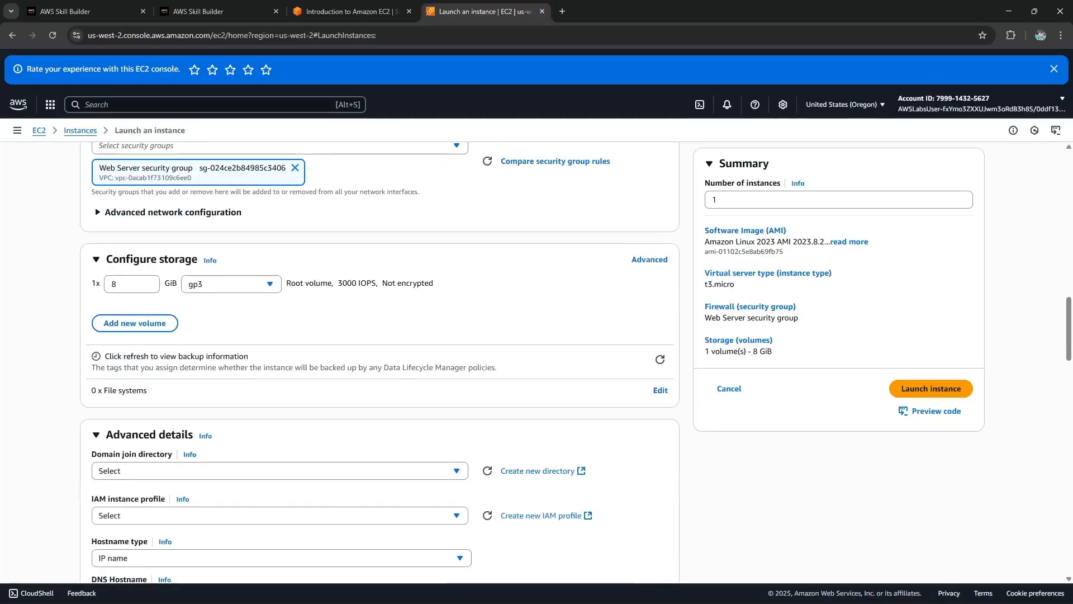
{"action": "scroll", "coordinate": [280, 363], "scroll_direction": "down", "scroll_amount": 3}
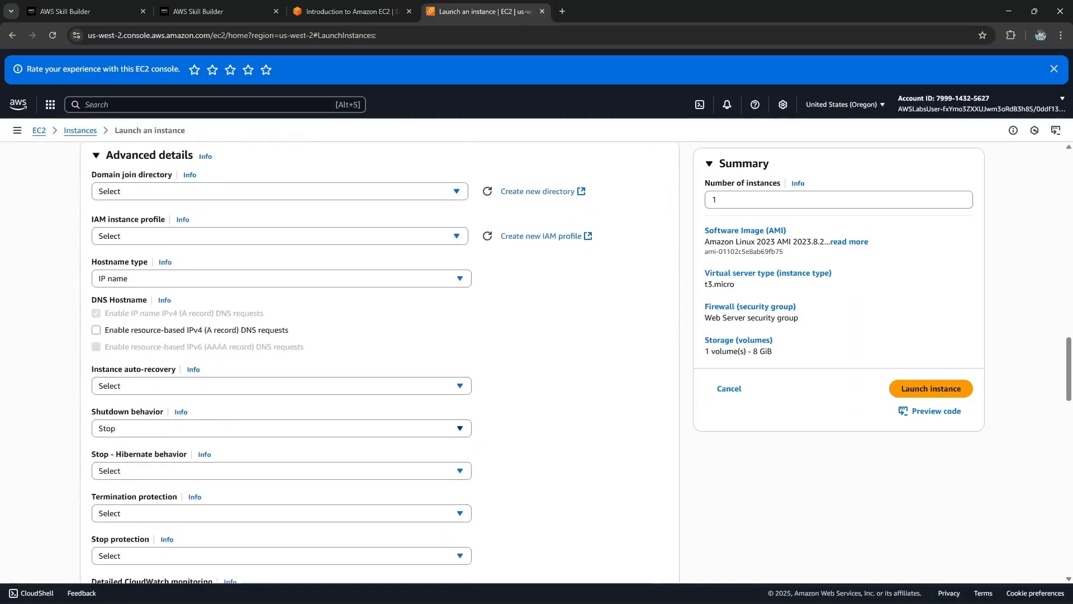
{"action": "left_click_drag", "start_coordinate": [92, 438], "coordinate": [167, 440]}
{"action": "left_click", "coordinate": [351, 12]}
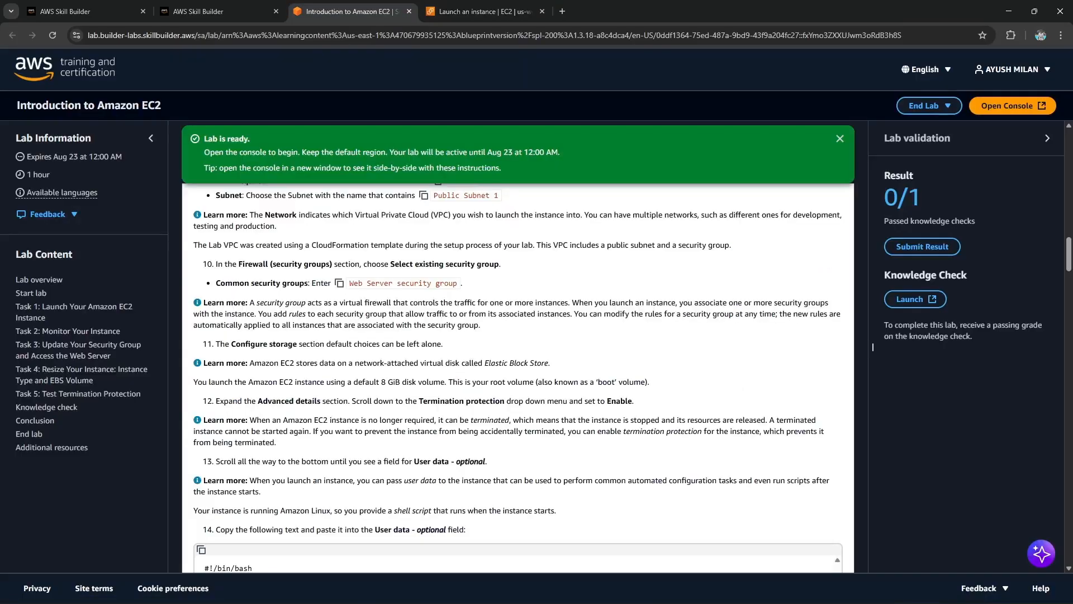
{"action": "left_click", "coordinate": [482, 11]}
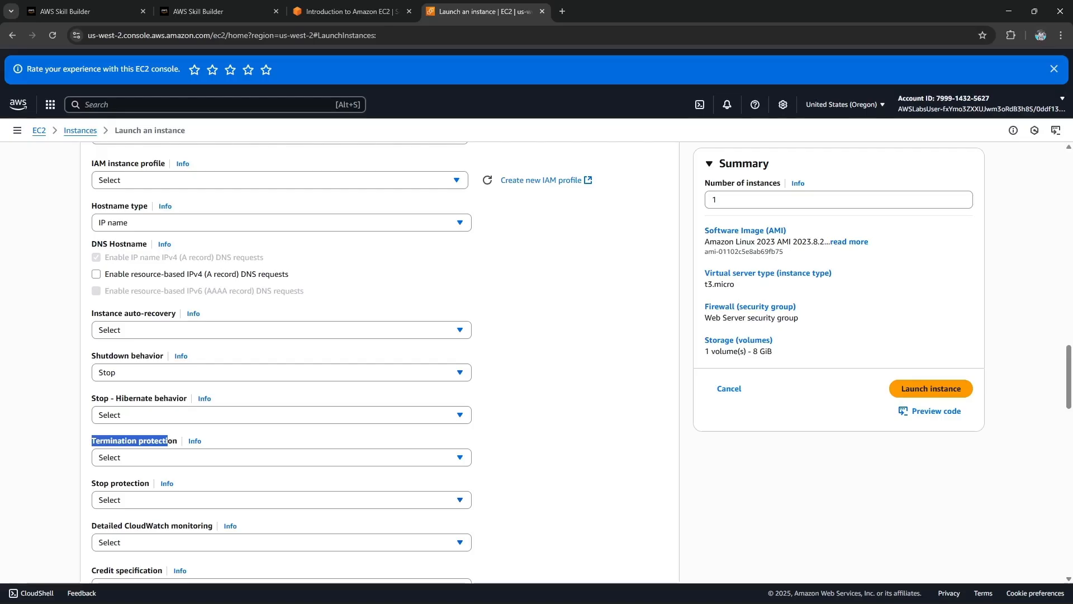
{"action": "left_click", "coordinate": [280, 458]}
{"action": "left_click", "coordinate": [111, 493]}
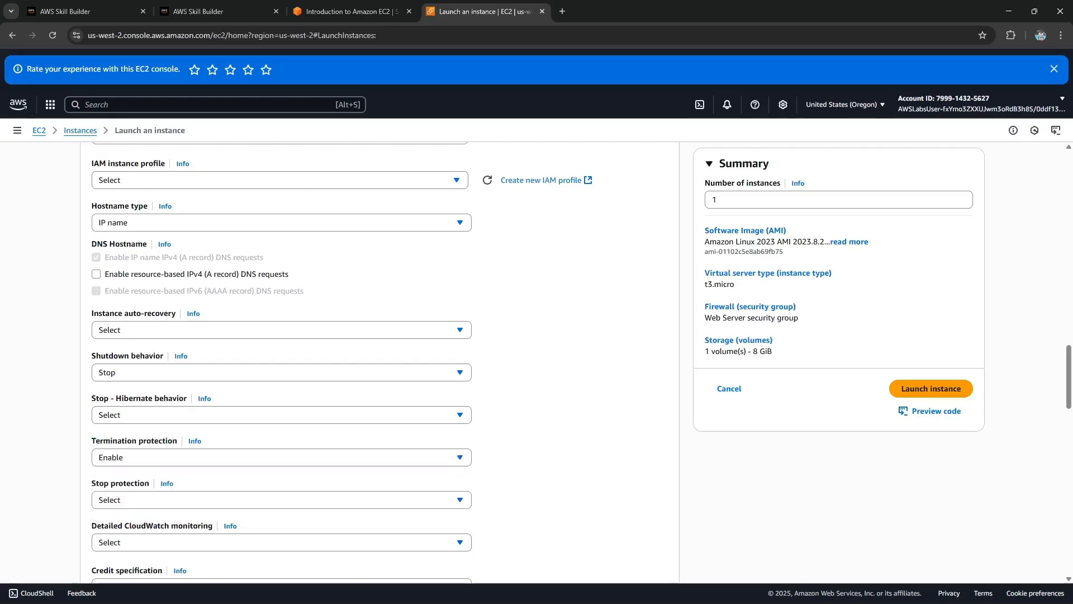
Step: Read steps 13 and 14 of the lab instructions and find the optional User data field in the instance launch form
{"action": "left_click", "coordinate": [351, 12]}
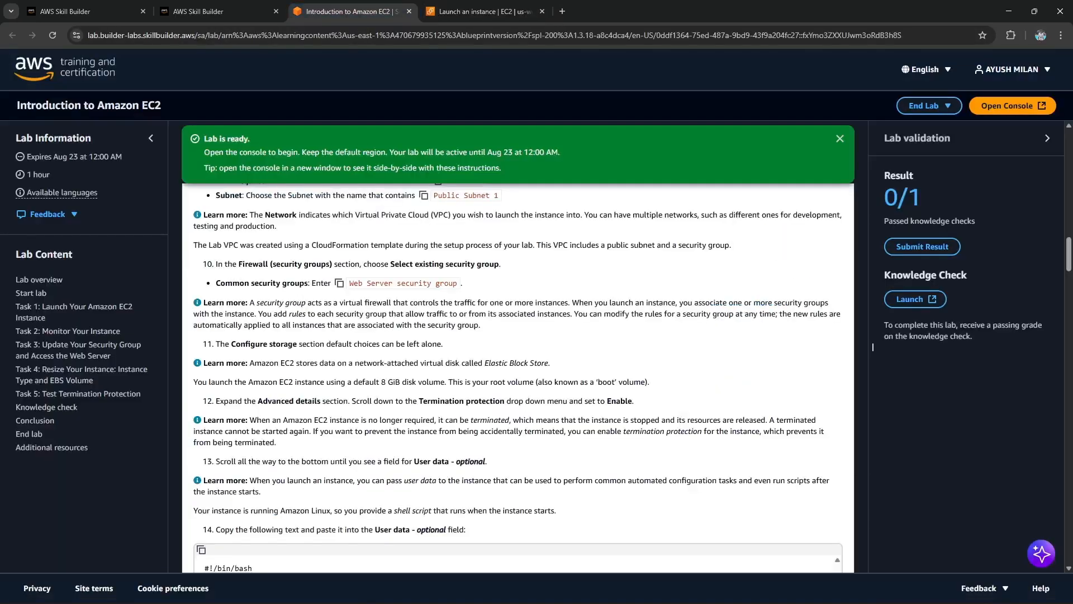
{"action": "scroll", "coordinate": [873, 347], "scroll_direction": "down", "scroll_amount": 3}
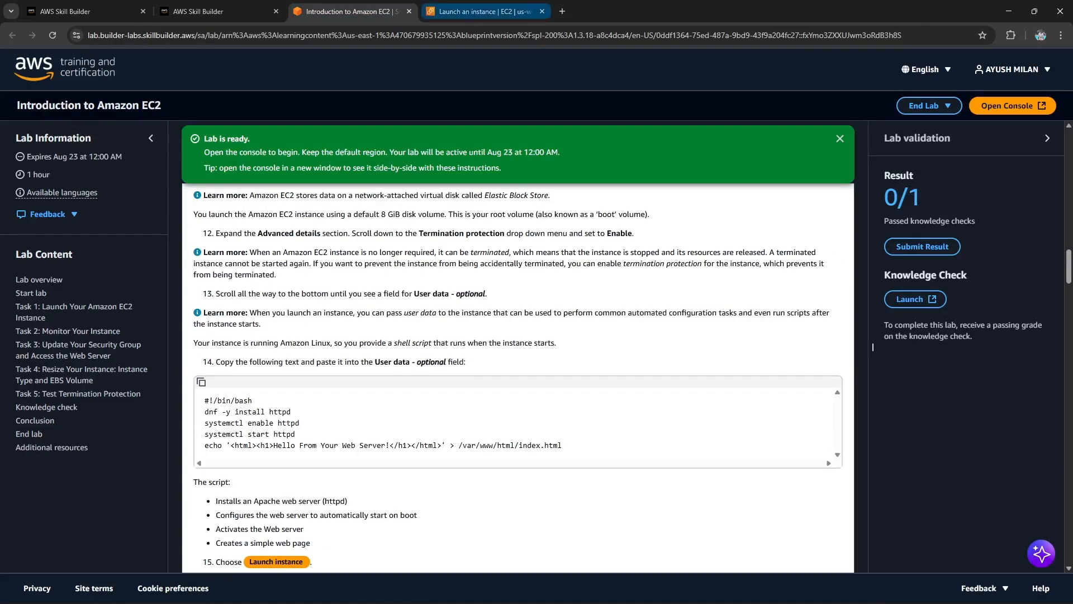
{"action": "left_click", "coordinate": [487, 11]}
{"action": "scroll", "coordinate": [280, 363], "scroll_direction": "down", "scroll_amount": 5}
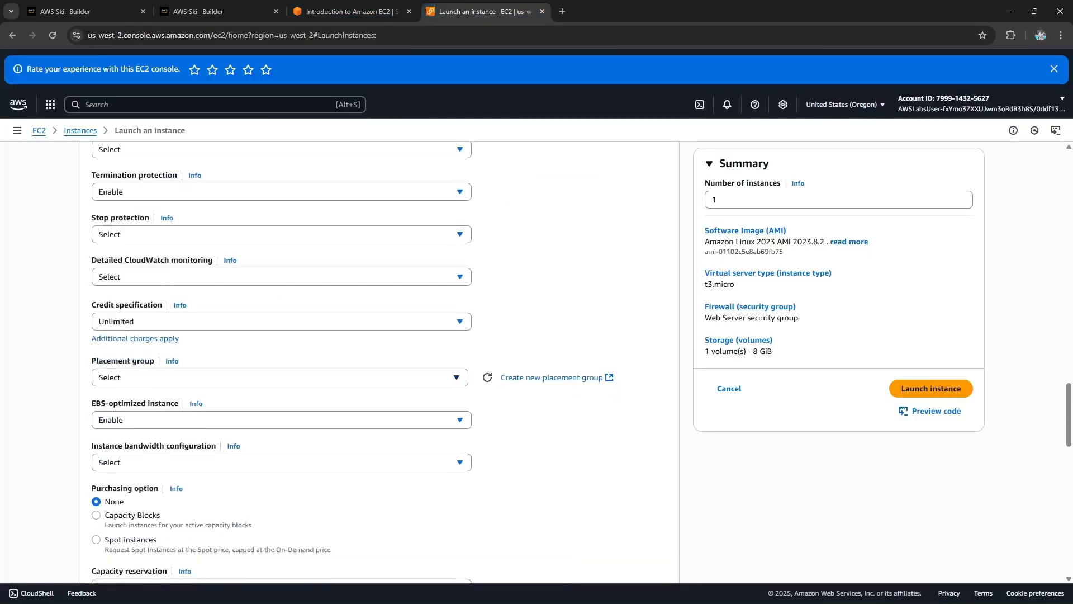
{"action": "scroll", "coordinate": [280, 364], "scroll_direction": "down", "scroll_amount": 8}
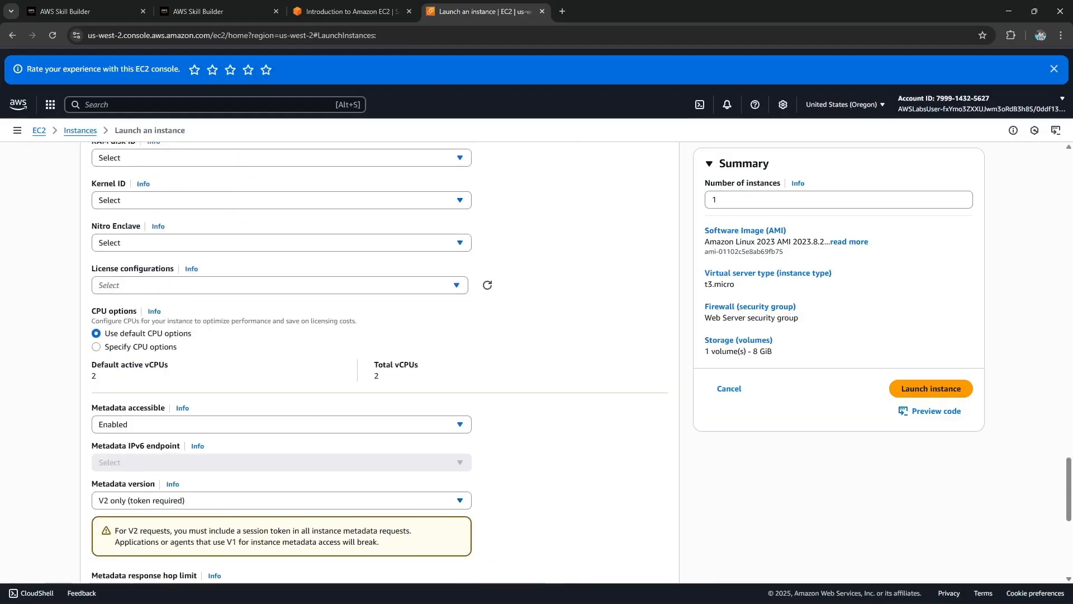
{"action": "scroll", "coordinate": [280, 363], "scroll_direction": "down", "scroll_amount": 6}
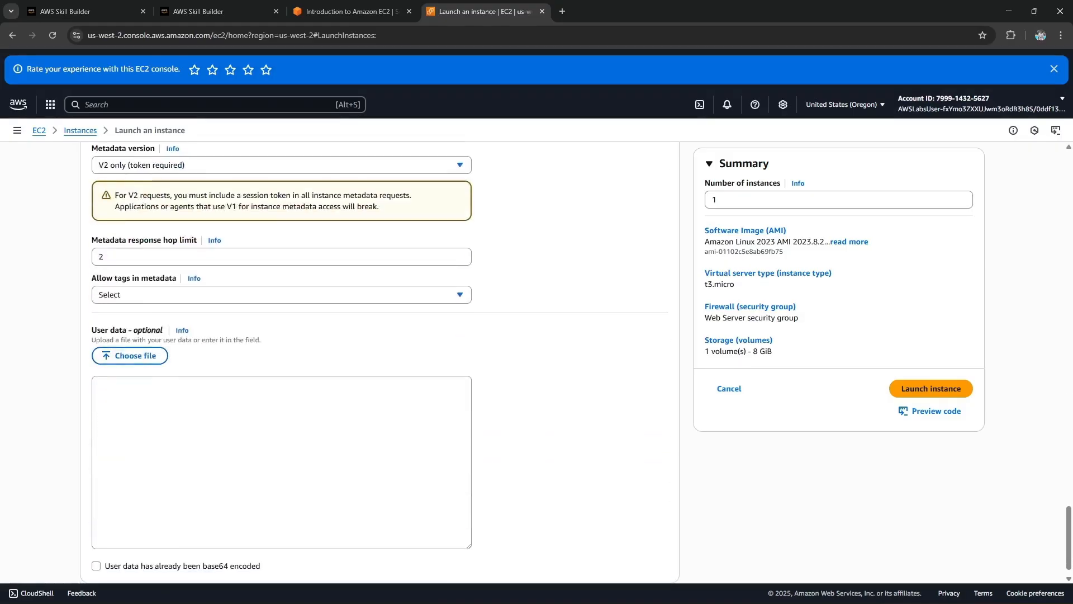
{"action": "left_click_drag", "start_coordinate": [91, 330], "coordinate": [164, 330]}
Step: Copy the httpd web server bash script from step 14 of the lab instructions into the instance's User data field
{"action": "left_click", "coordinate": [281, 462]}
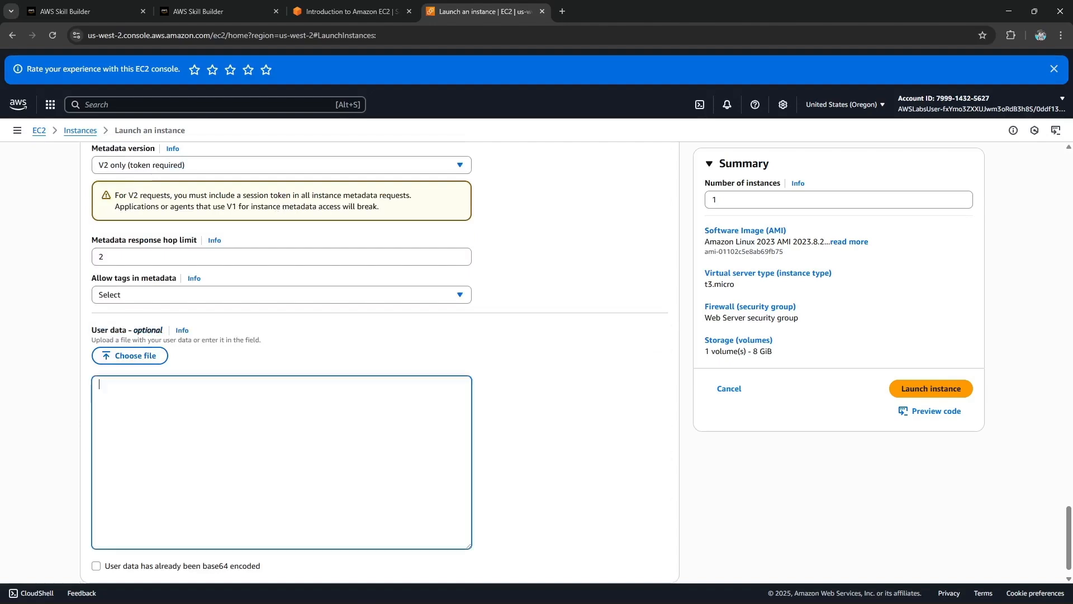
{"action": "left_click", "coordinate": [347, 11]}
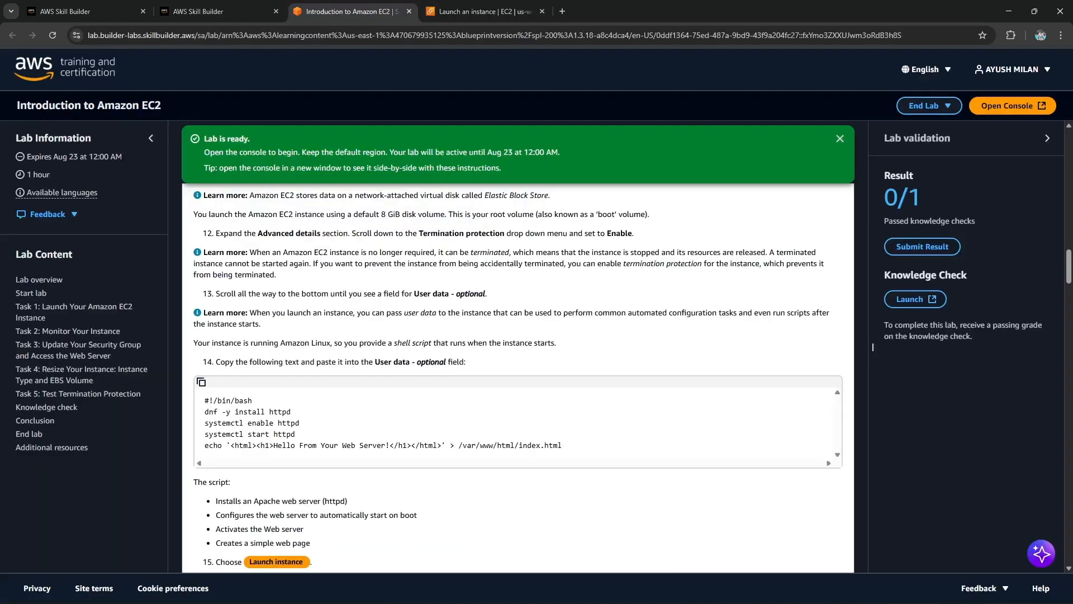
{"action": "left_click", "coordinate": [201, 382]}
{"action": "left_click", "coordinate": [481, 11]}
{"action": "key", "text": "ctrl+v"}
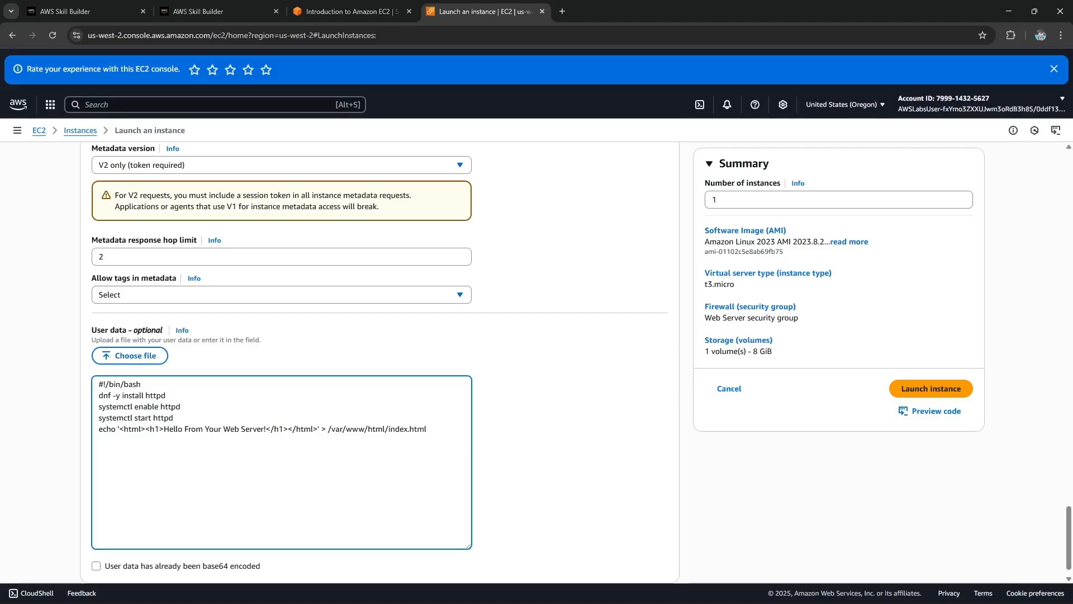
{"action": "left_click_drag", "start_coordinate": [164, 428], "coordinate": [428, 429]}
{"action": "left_click", "coordinate": [414, 465]}
Step: Read step 15 of the lab instructions and launch the configured Web Server instance
{"action": "left_click", "coordinate": [346, 11]}
{"action": "scroll", "coordinate": [873, 347], "scroll_direction": "down", "scroll_amount": 3}
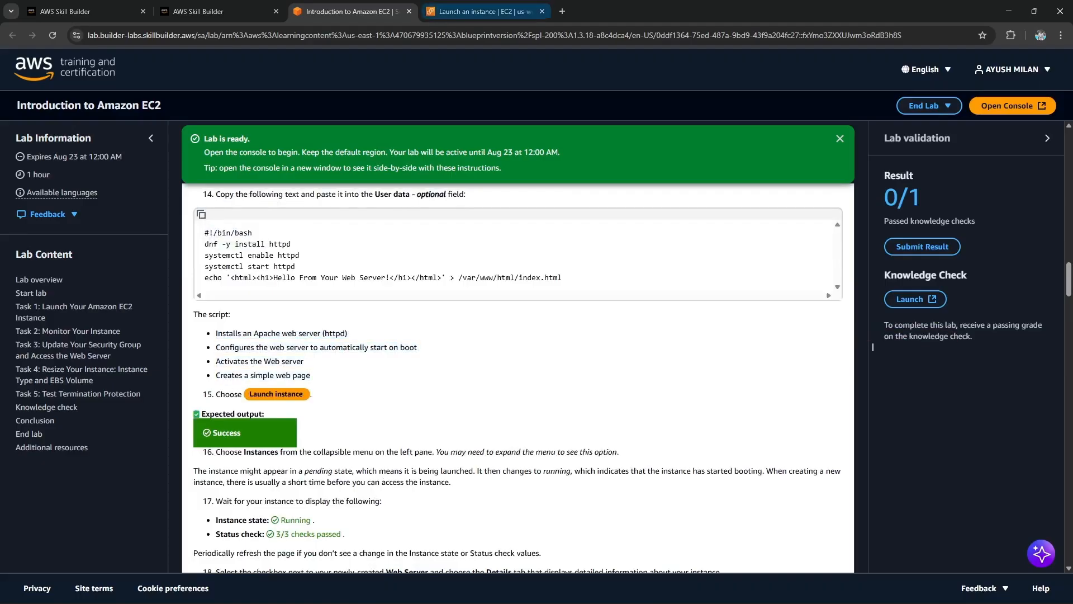
{"action": "left_click", "coordinate": [481, 12]}
{"action": "left_click", "coordinate": [575, 436]}
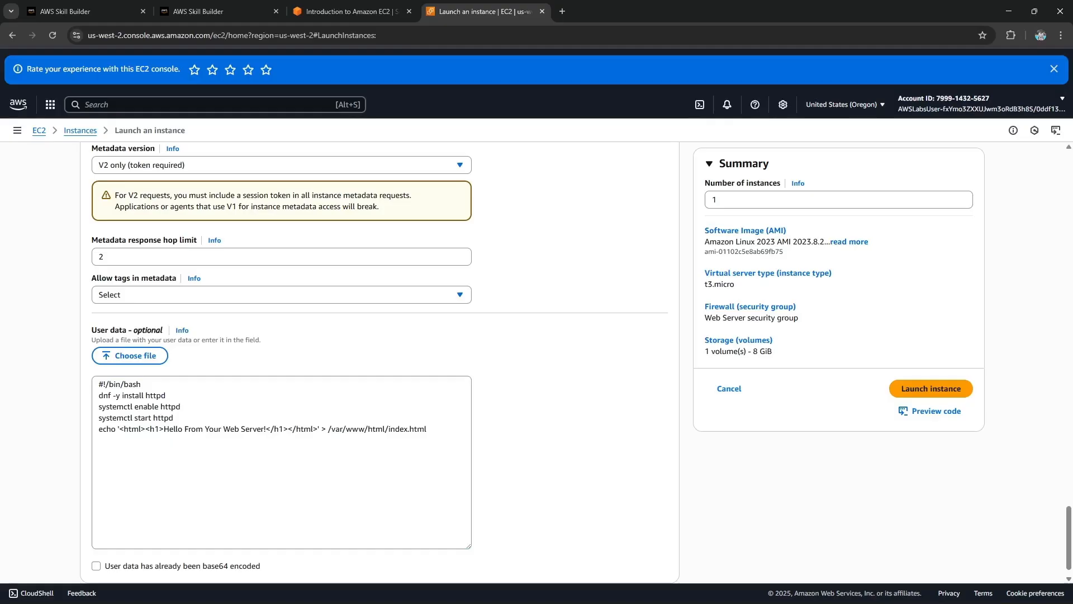
{"action": "scroll", "coordinate": [380, 363], "scroll_direction": "down", "scroll_amount": 1}
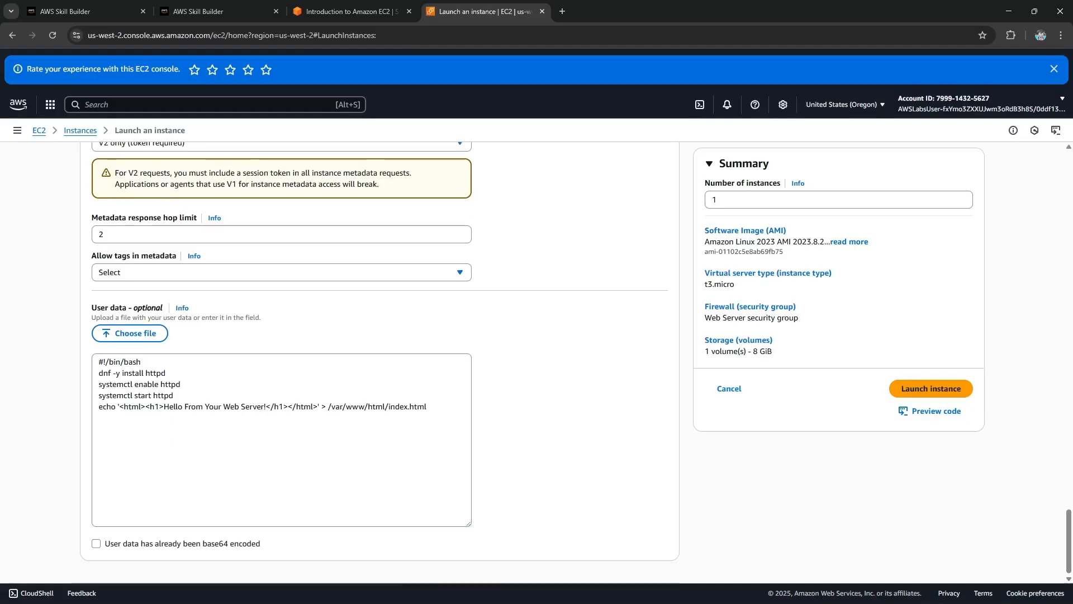
{"action": "left_click", "coordinate": [931, 389]}
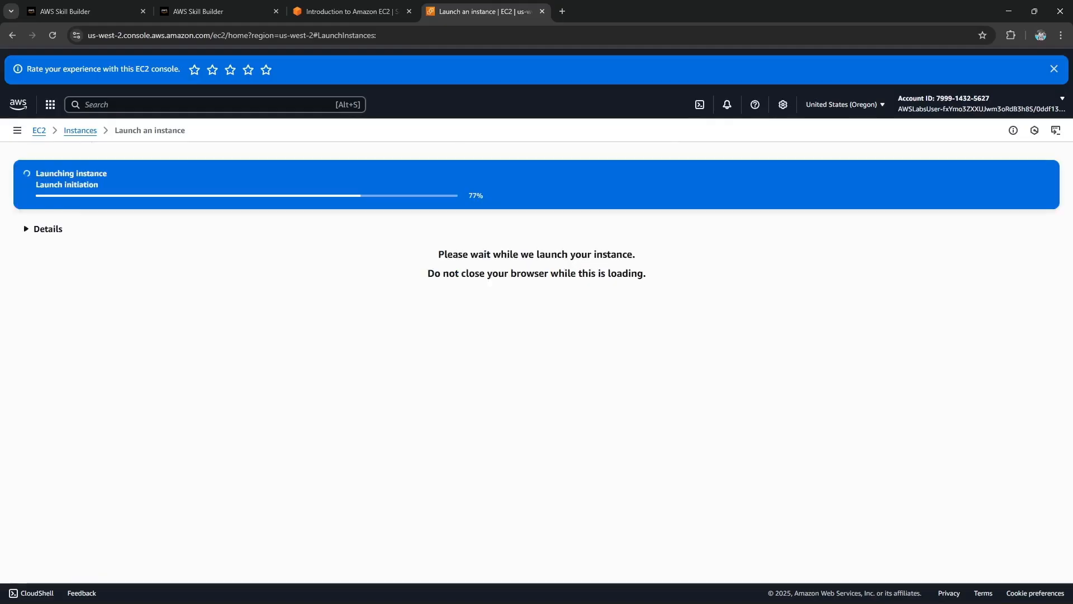
Step: Read steps 16 to 18 of the lab instructions and open the Instances list in the EC2 console
{"action": "left_click", "coordinate": [347, 11]}
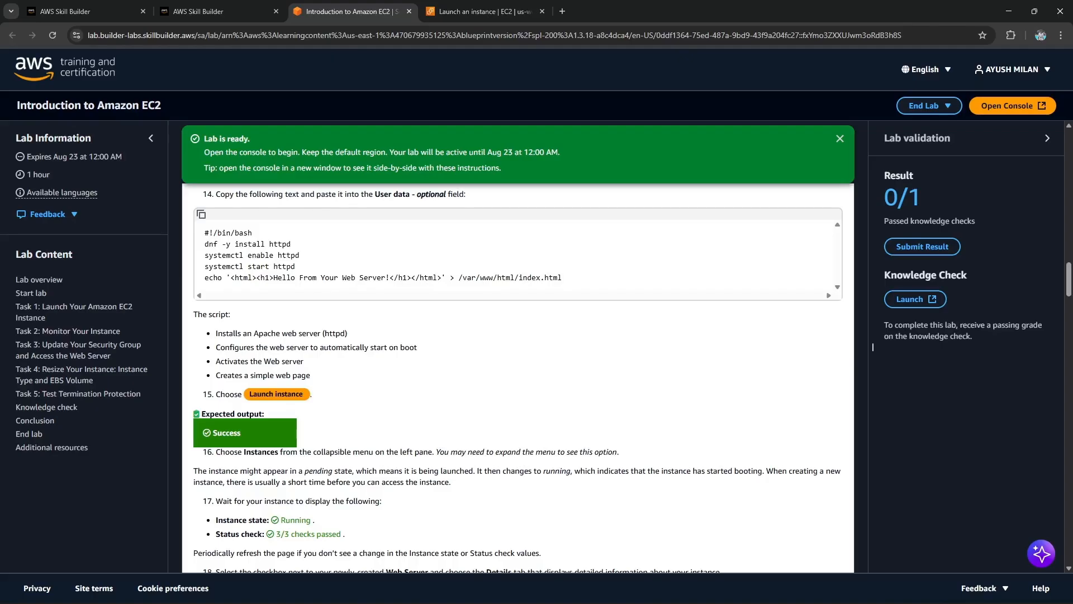
{"action": "scroll", "coordinate": [873, 347], "scroll_direction": "down", "scroll_amount": 1}
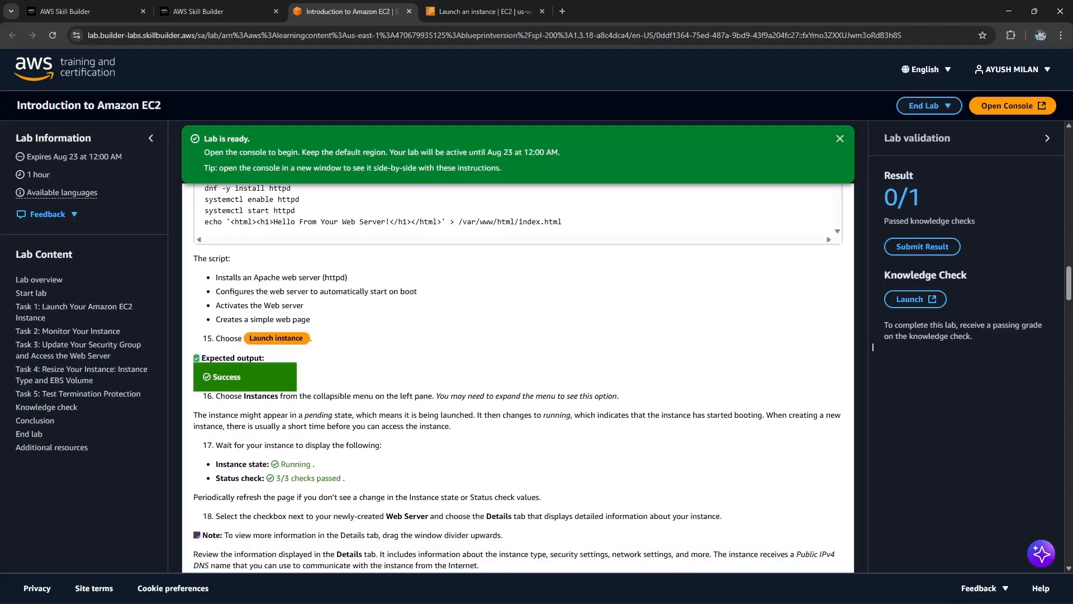
{"action": "scroll", "coordinate": [873, 347], "scroll_direction": "down", "scroll_amount": 1}
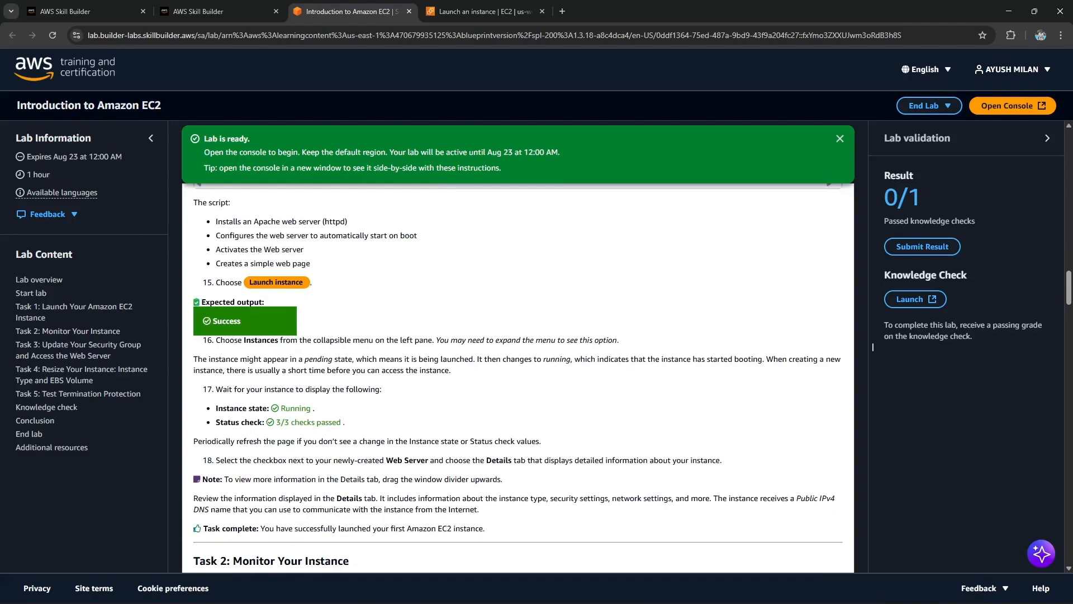
{"action": "scroll", "coordinate": [873, 347], "scroll_direction": "down", "scroll_amount": 1}
{"action": "scroll", "coordinate": [873, 347], "scroll_direction": "down", "scroll_amount": 1}
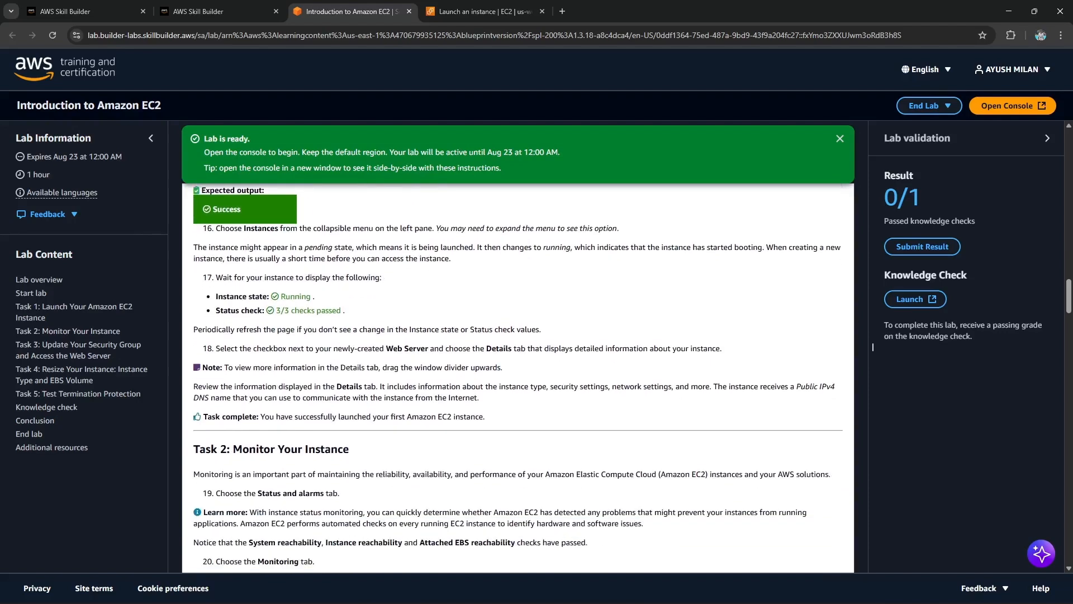
{"action": "key", "text": "ctrl+Tab"}
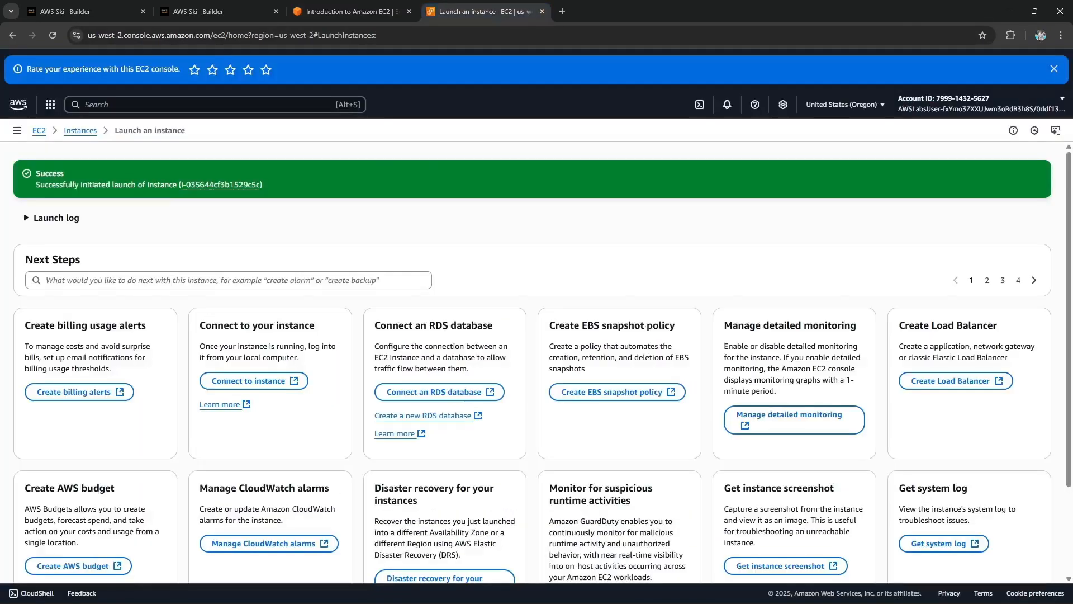
{"action": "left_click", "coordinate": [17, 130]}
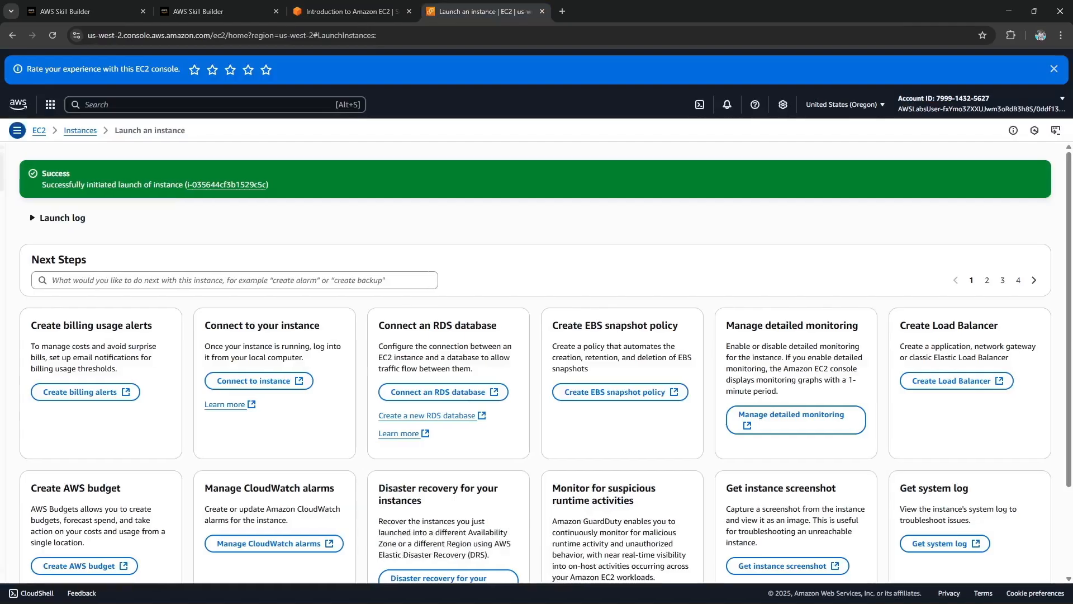
{"action": "left_click", "coordinate": [32, 250]}
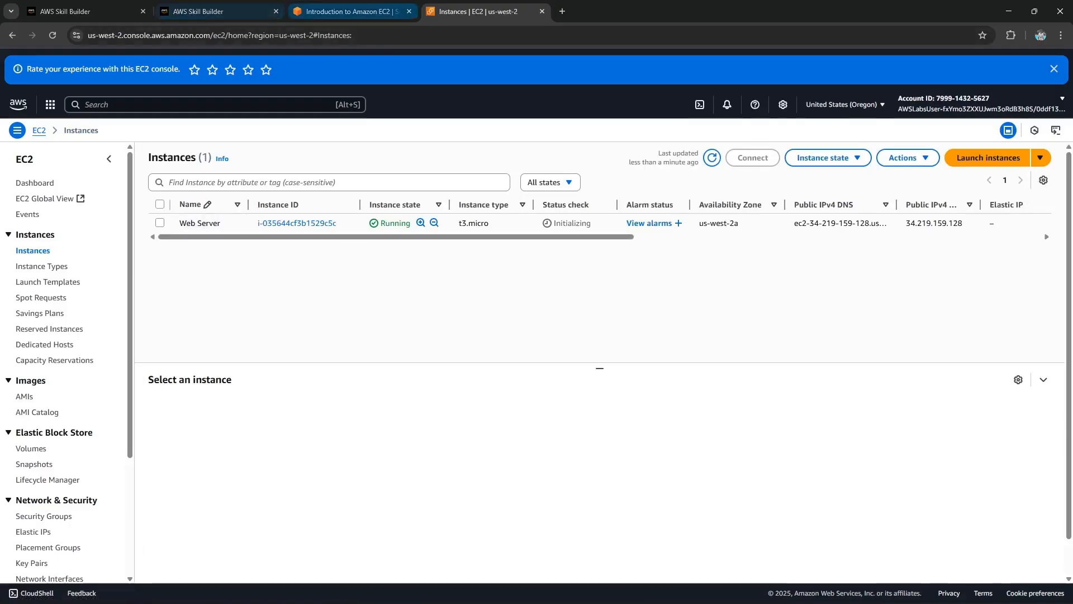
Step: Recheck the status check expected in step 17 of the lab instructions and refresh the instances list
{"action": "left_click", "coordinate": [351, 11]}
{"action": "left_click_drag", "start_coordinate": [258, 310], "coordinate": [345, 311]}
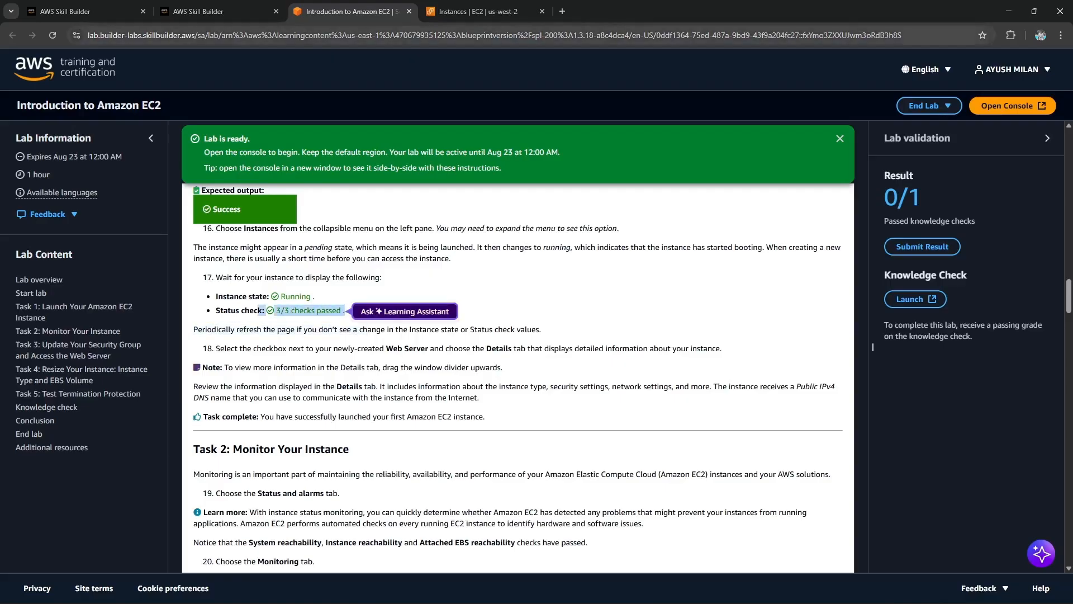
{"action": "key", "text": "ctrl+Tab"}
{"action": "left_click", "coordinate": [712, 158]}
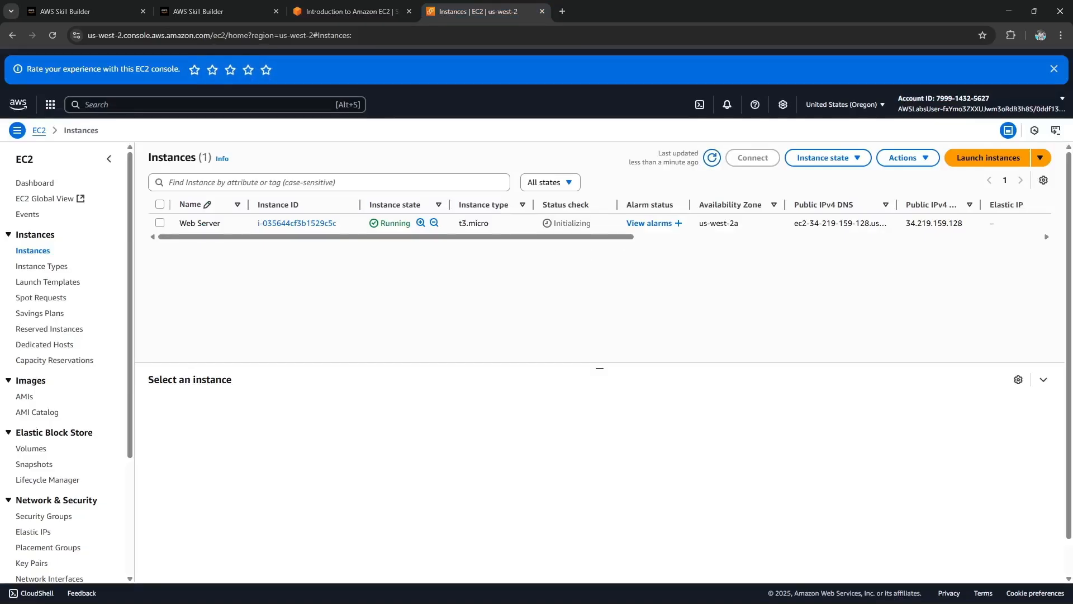
Step: Rate the EC2 console experience five stars and refresh the instances list again
{"action": "left_click", "coordinate": [266, 70]}
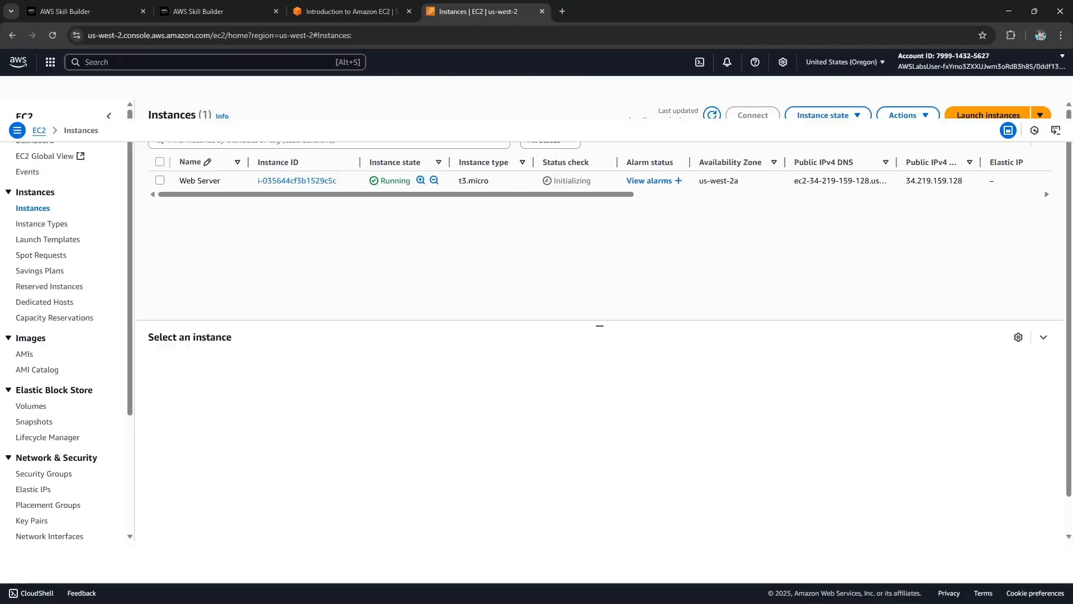
{"action": "left_click", "coordinate": [612, 439]}
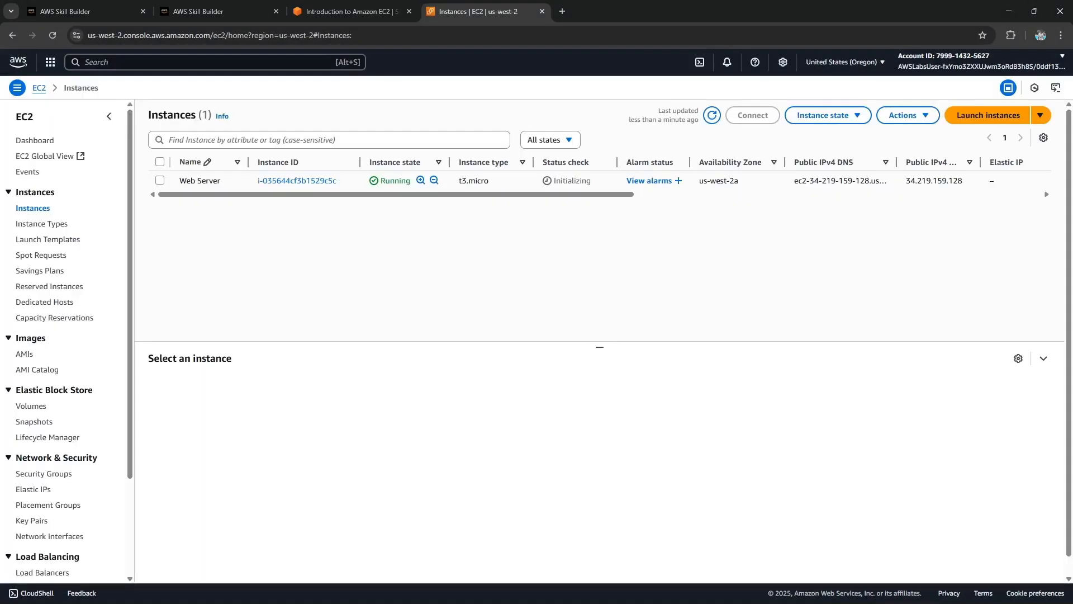
{"action": "left_click", "coordinate": [712, 115]}
Step: Select the Web Server instance, read step 18 of the lab instructions, and enlarge the instance's details pane upwards
{"action": "double_click", "coordinate": [572, 181]}
{"action": "left_click", "coordinate": [572, 180]}
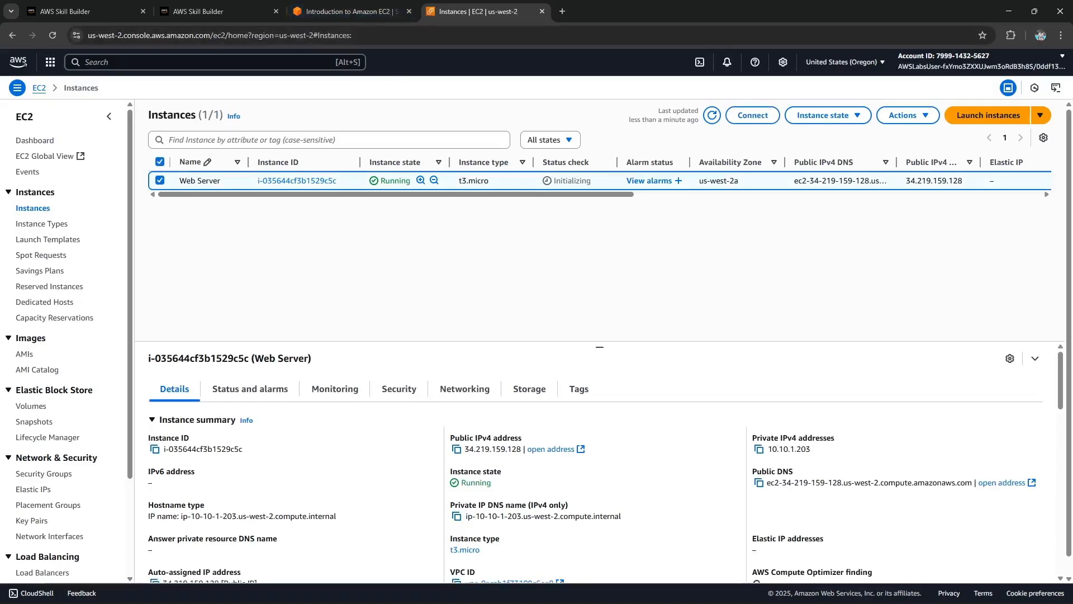
{"action": "left_click", "coordinate": [347, 12]}
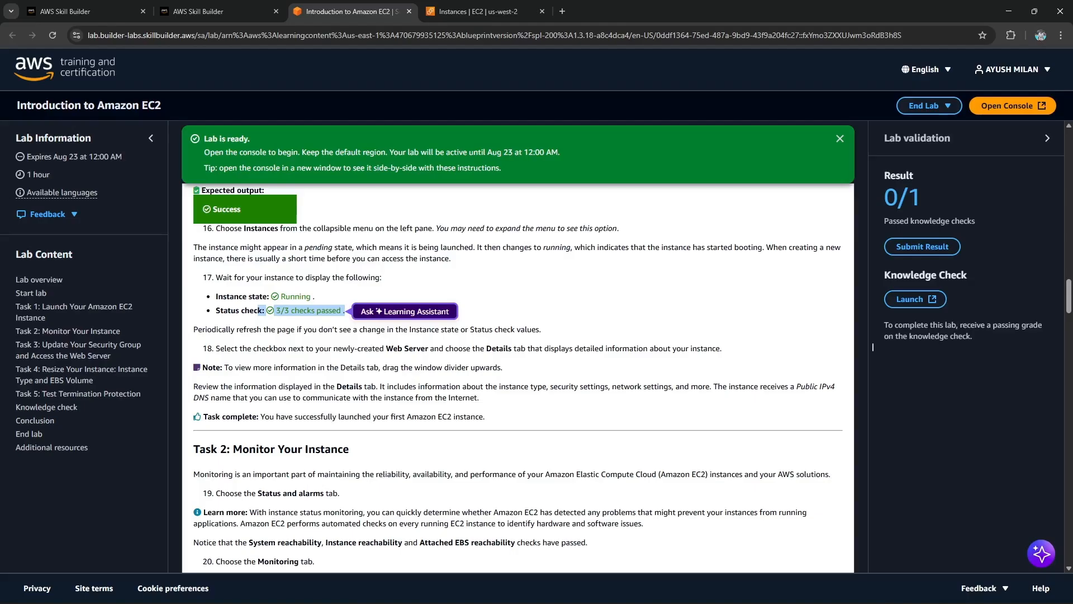
{"action": "left_click_drag", "start_coordinate": [258, 349], "coordinate": [503, 367]}
{"action": "left_click", "coordinate": [479, 11]}
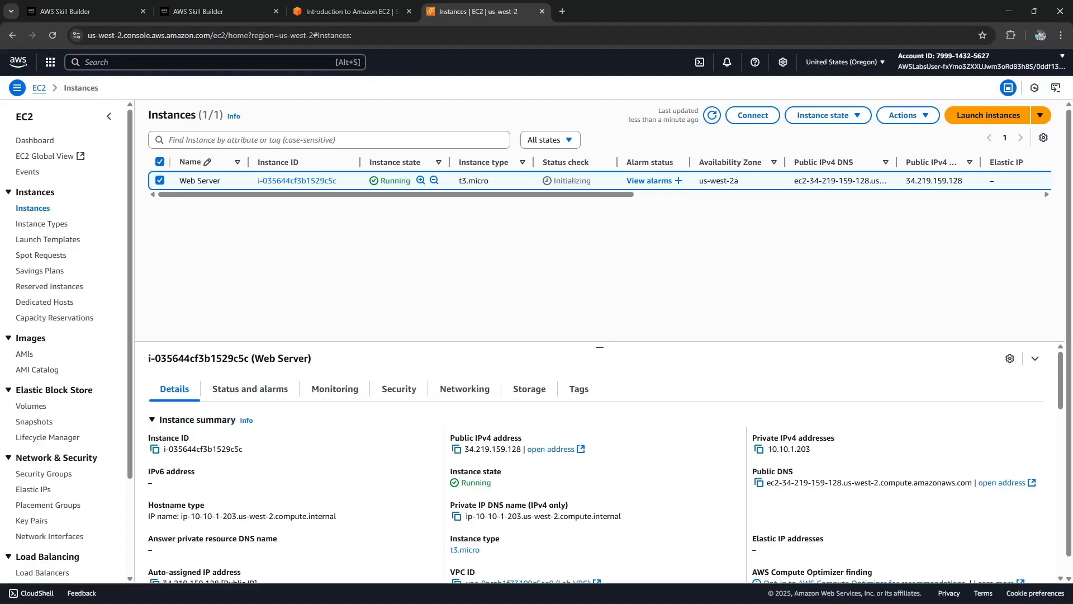
{"action": "left_click_drag", "start_coordinate": [600, 347], "coordinate": [600, 246]}
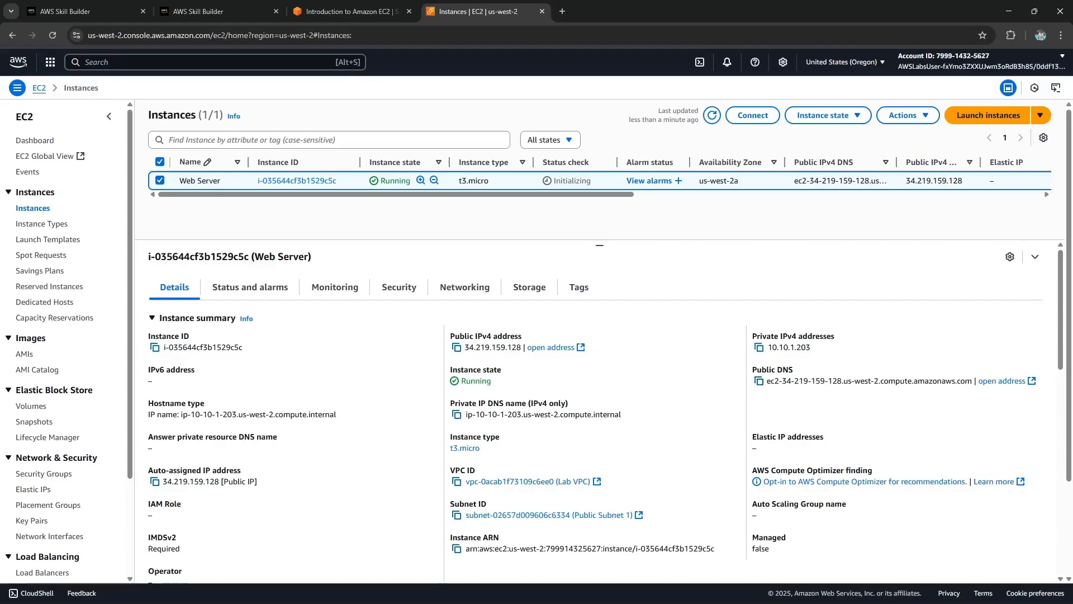
Step: Review the Web Server instance's summary and details, and refresh the instances list to recheck its status
{"action": "scroll", "coordinate": [600, 414], "scroll_direction": "down", "scroll_amount": 3}
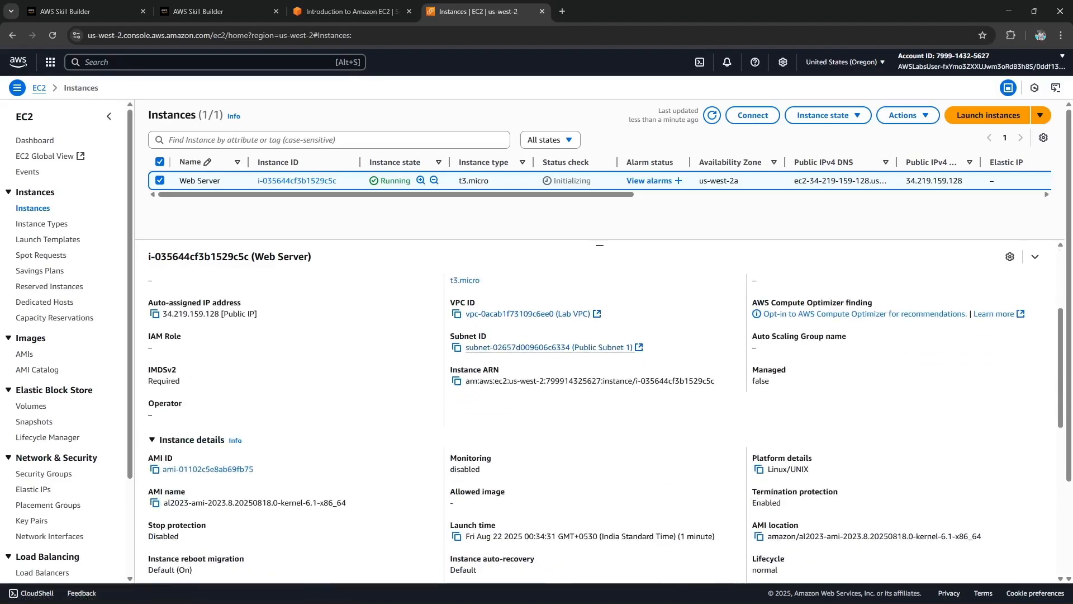
{"action": "scroll", "coordinate": [600, 413], "scroll_direction": "up", "scroll_amount": 1}
{"action": "scroll", "coordinate": [600, 431], "scroll_direction": "down", "scroll_amount": 10}
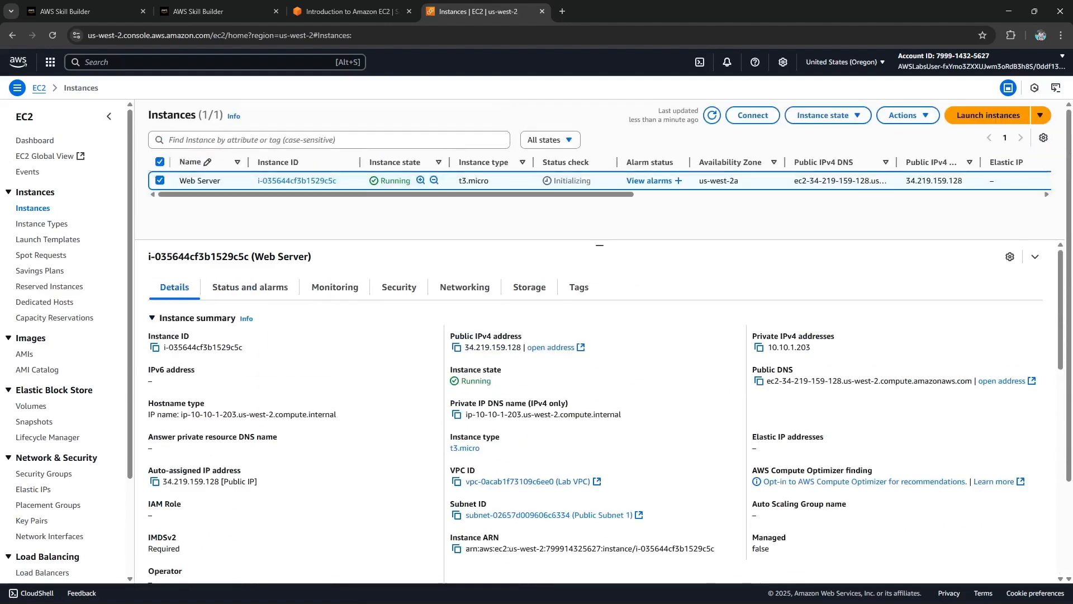
{"action": "left_click", "coordinate": [712, 115]}
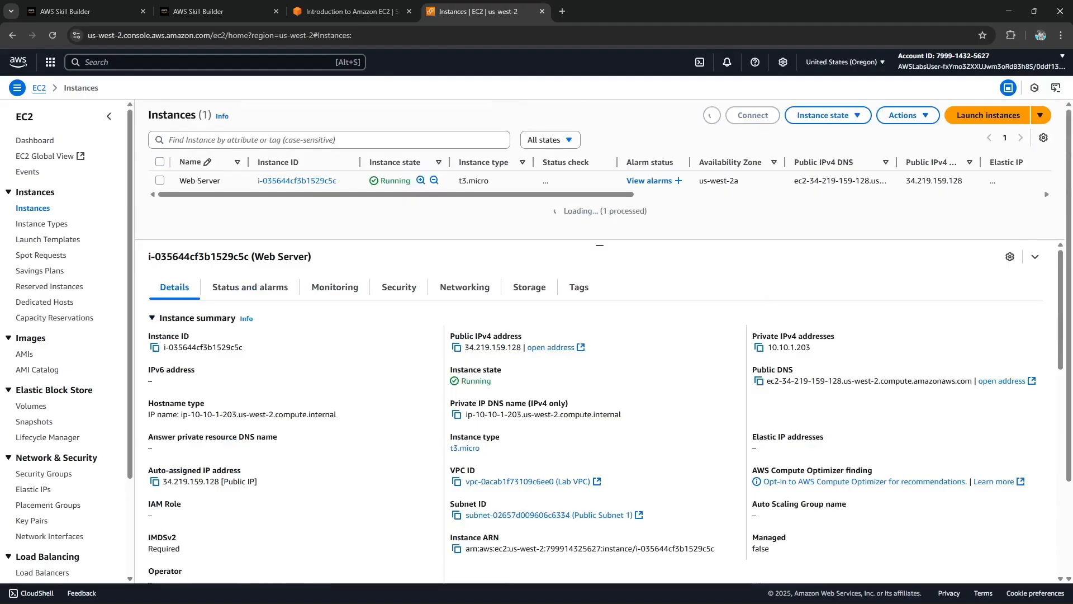
Step: Read step 19 under Task 2 of the lab instructions and display the Web Server instance's Status and alarms information
{"action": "left_click", "coordinate": [347, 11]}
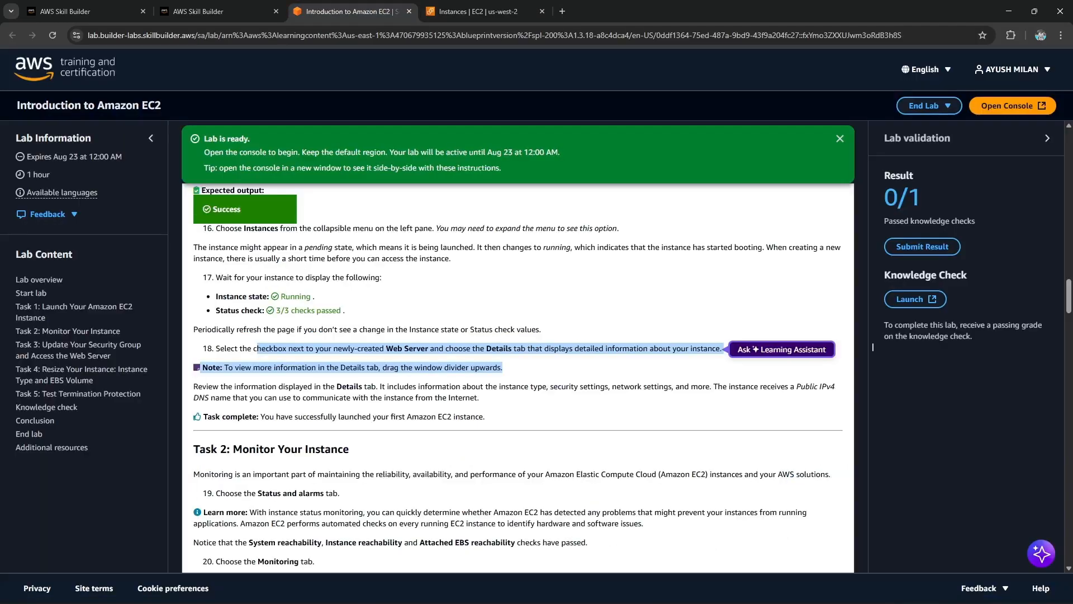
{"action": "scroll", "coordinate": [873, 347], "scroll_direction": "down", "scroll_amount": 1}
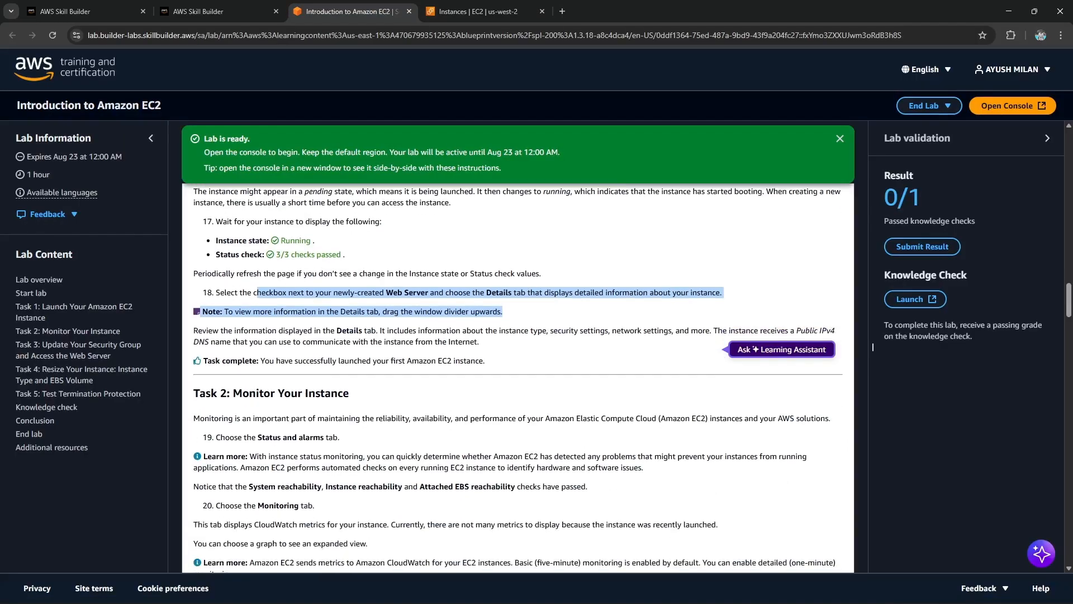
{"action": "scroll", "coordinate": [873, 347], "scroll_direction": "down", "scroll_amount": 2}
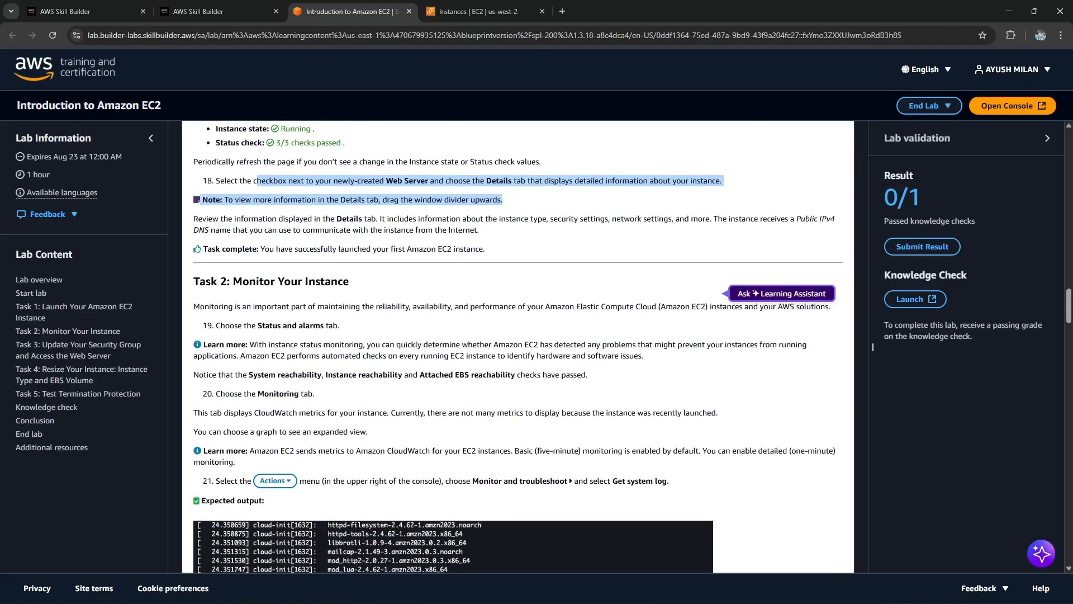
{"action": "left_click_drag", "start_coordinate": [258, 325], "coordinate": [324, 326]}
{"action": "key", "text": "ctrl+Tab"}
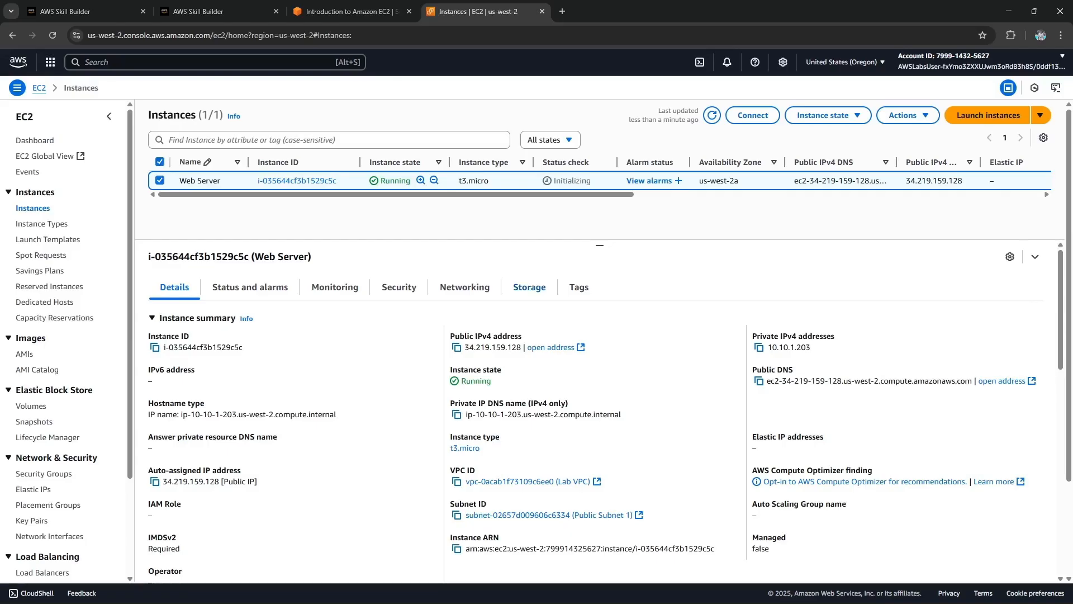
{"action": "left_click", "coordinate": [250, 287]}
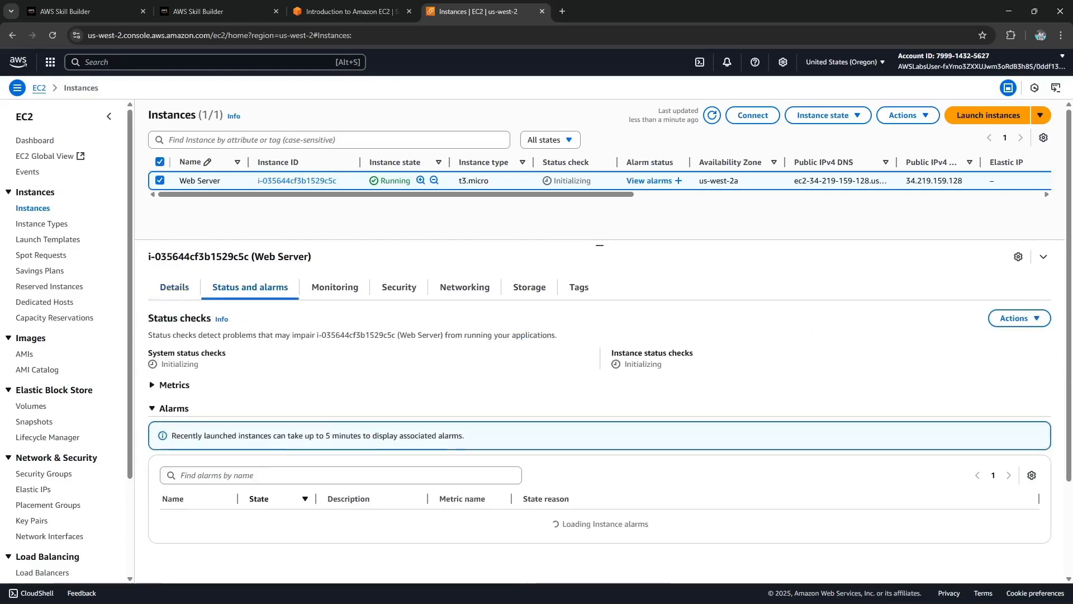
Step: Refresh the instances list and review the Web Server instance's system, instance and attached EBS status checks
{"action": "scroll", "coordinate": [240, 336], "scroll_direction": "down", "scroll_amount": 1}
{"action": "scroll", "coordinate": [600, 167], "scroll_direction": "up", "scroll_amount": 1}
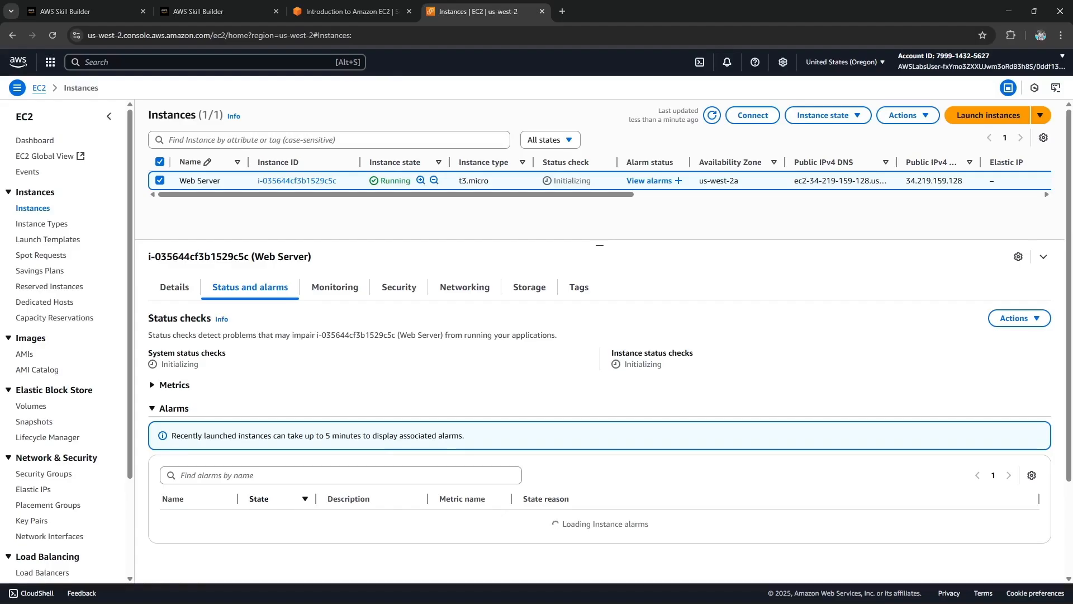
{"action": "left_click", "coordinate": [711, 115]}
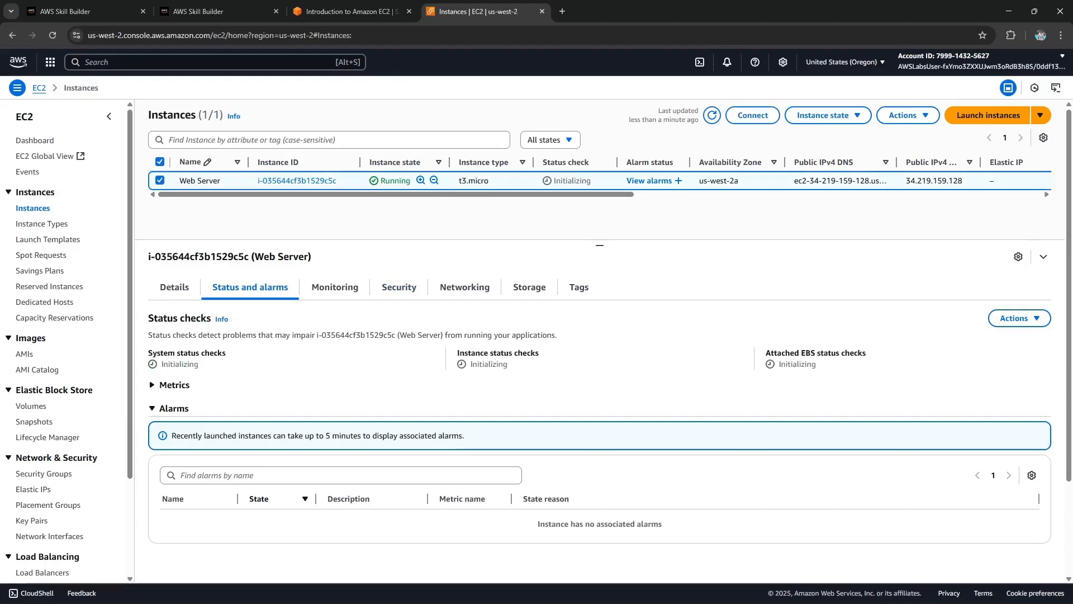
{"action": "left_click_drag", "start_coordinate": [458, 353], "coordinate": [539, 353]}
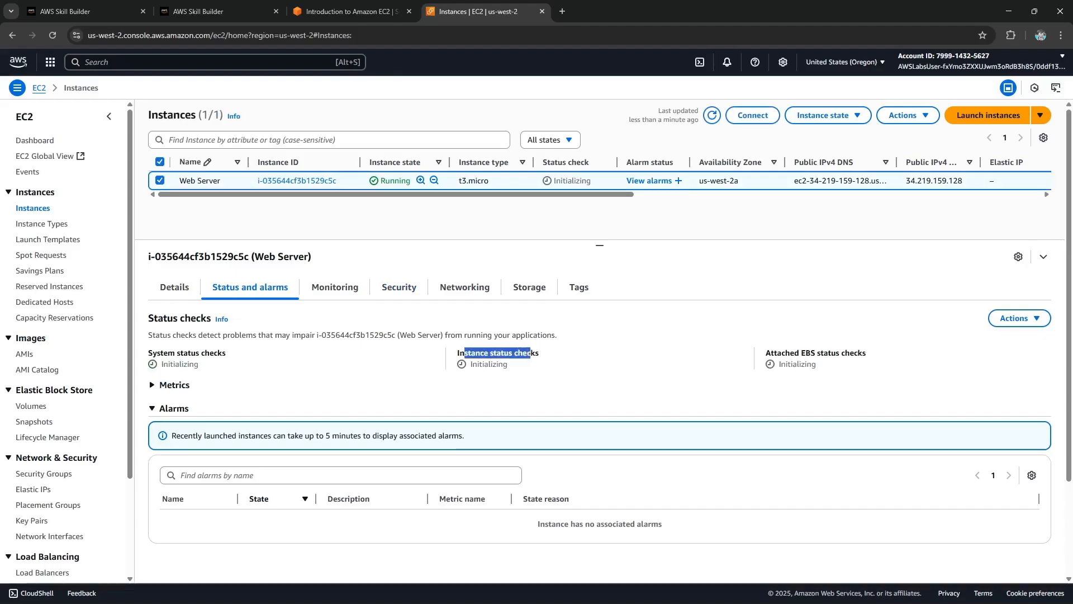
{"action": "left_click_drag", "start_coordinate": [766, 353], "coordinate": [849, 353]}
{"action": "left_click", "coordinate": [851, 355]}
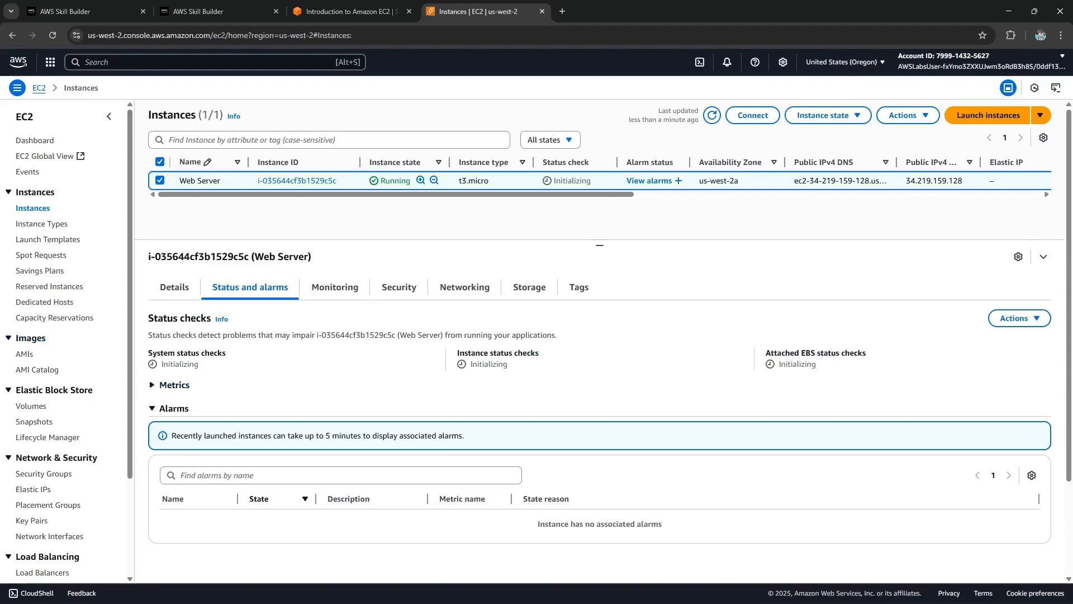
Step: Read step 20 of the lab instructions and review the Web Server instance's CloudWatch graphs in its Monitoring information
{"action": "key", "text": "ctrl+shift+Tab"}
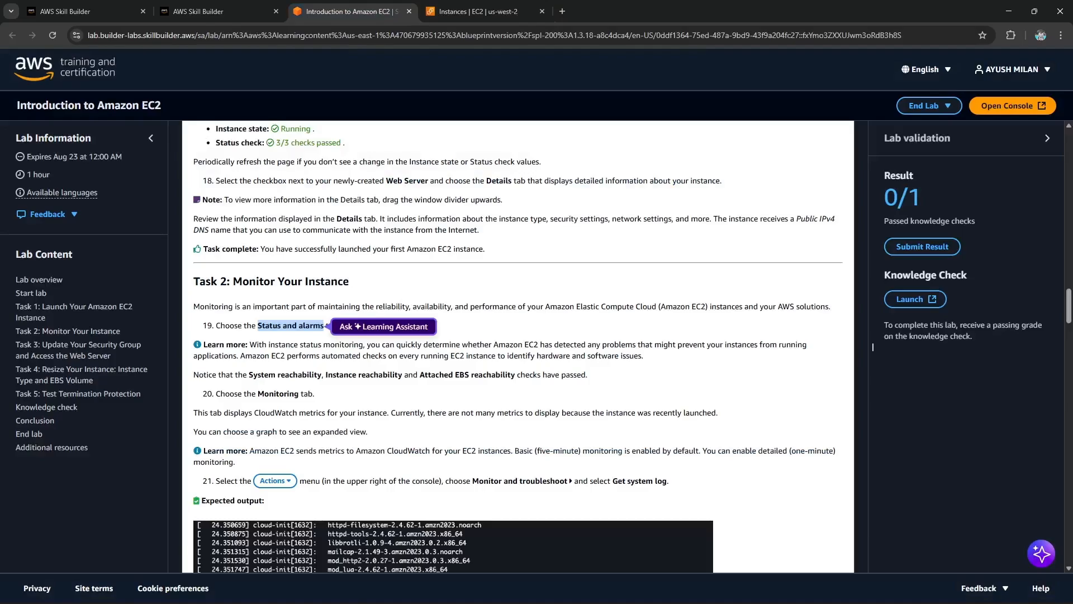
{"action": "scroll", "coordinate": [872, 348], "scroll_direction": "down", "scroll_amount": 2}
{"action": "key", "text": "ctrl+Tab"}
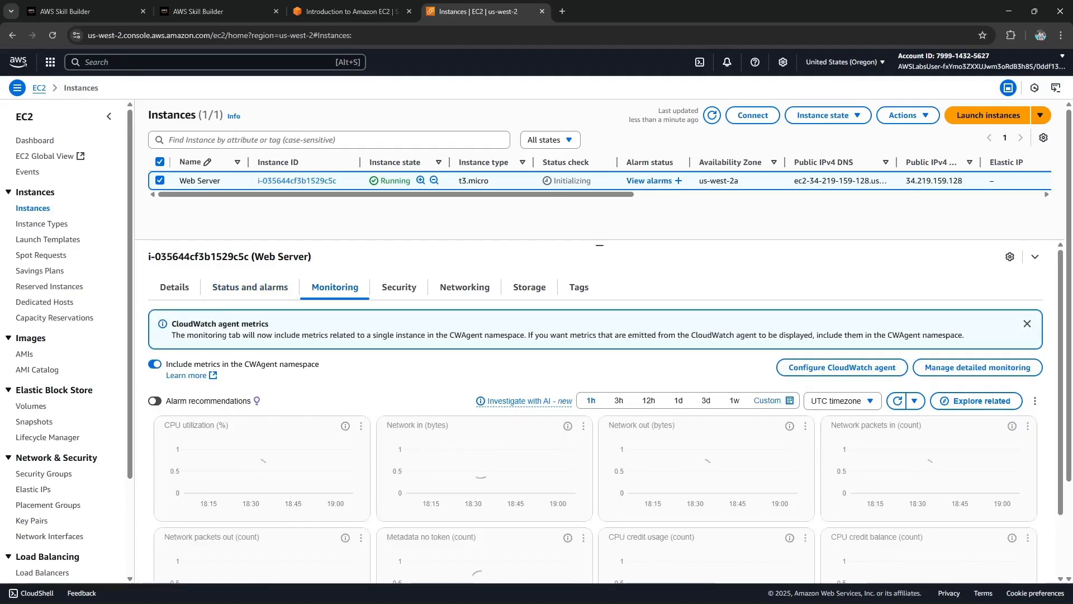
{"action": "scroll", "coordinate": [484, 391], "scroll_direction": "down", "scroll_amount": 2}
{"action": "scroll", "coordinate": [599, 168], "scroll_direction": "down", "scroll_amount": 1}
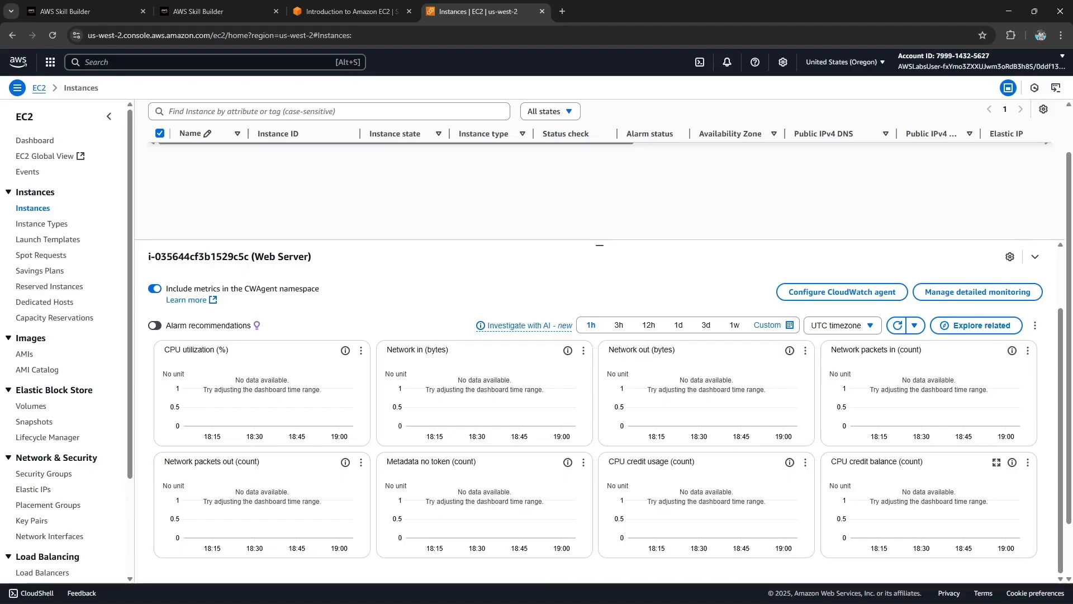
{"action": "scroll", "coordinate": [600, 420], "scroll_direction": "up", "scroll_amount": 2}
{"action": "scroll", "coordinate": [599, 168], "scroll_direction": "up", "scroll_amount": 1}
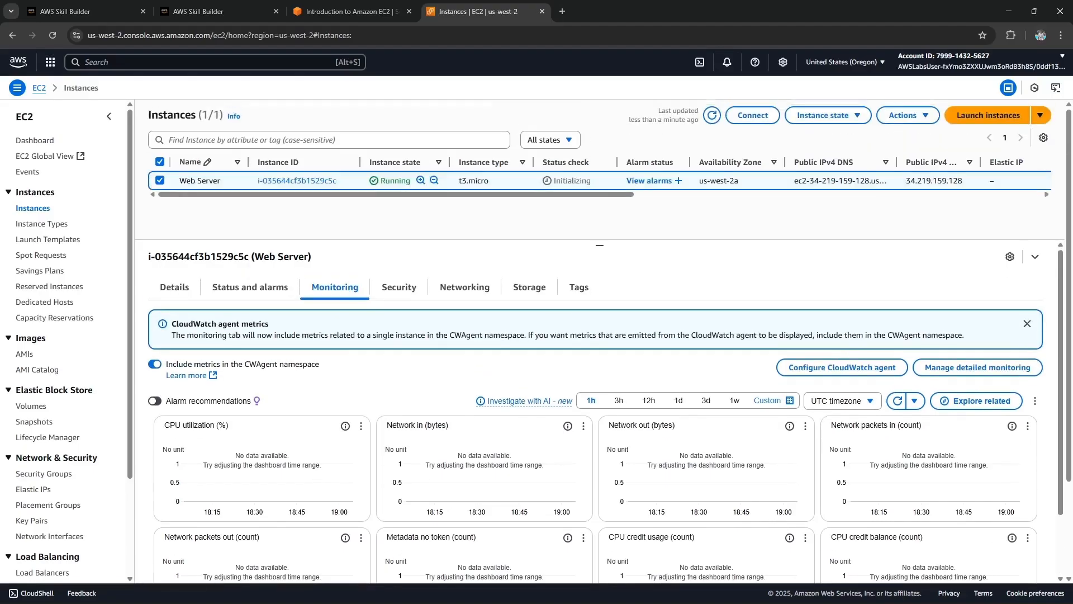
Step: Read step 21 of the lab instructions about getting the system log, including its expected output, and return to the EC2 console
{"action": "left_click", "coordinate": [347, 11]}
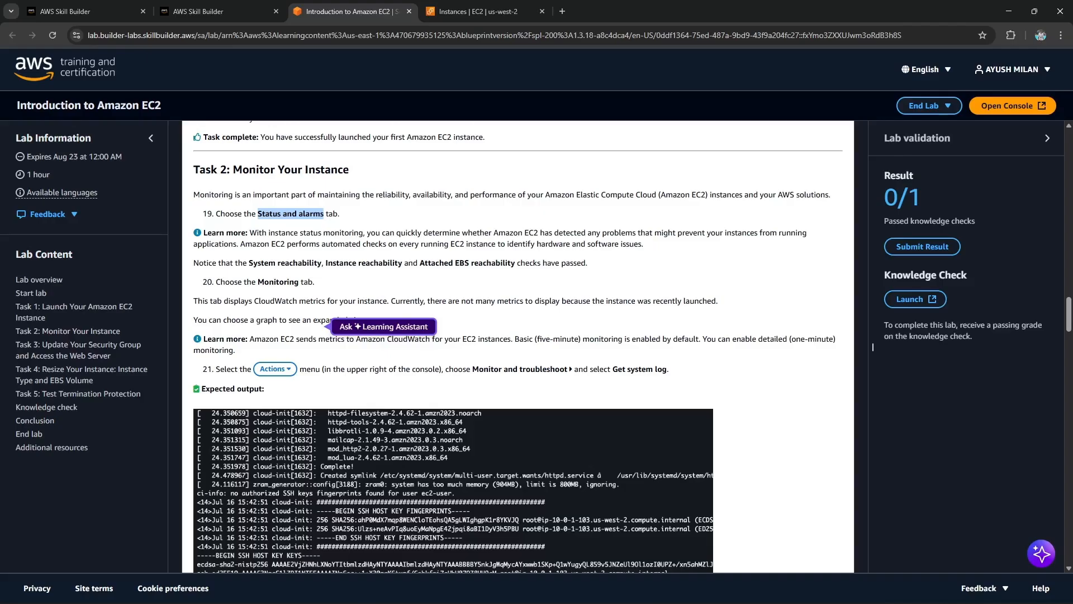
{"action": "left_click_drag", "start_coordinate": [368, 369], "coordinate": [669, 369]}
{"action": "scroll", "coordinate": [874, 346], "scroll_direction": "down", "scroll_amount": 2}
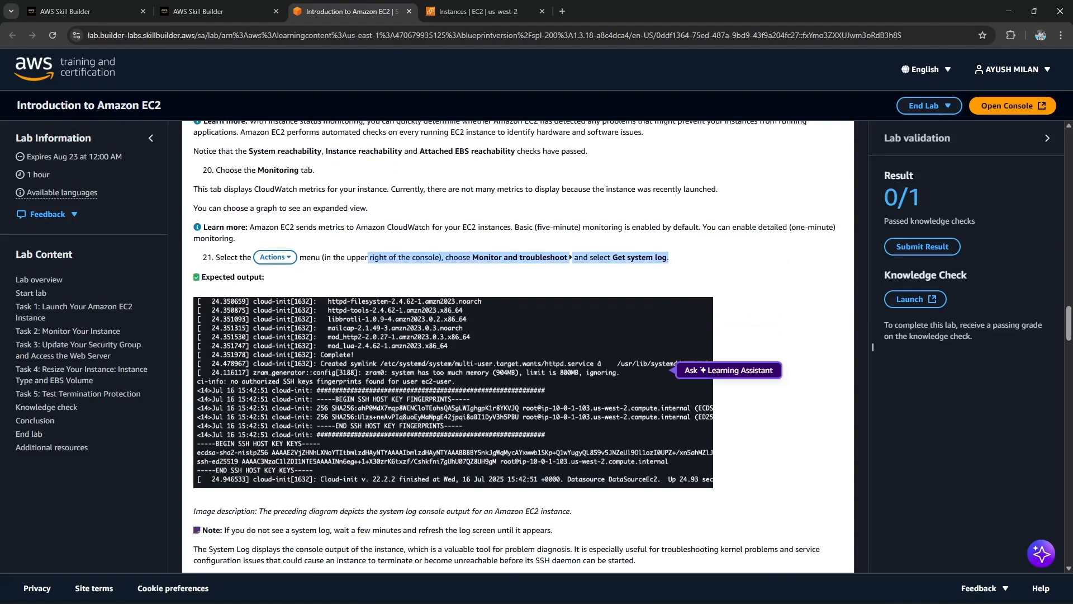
{"action": "key", "text": "ctrl+Tab"}
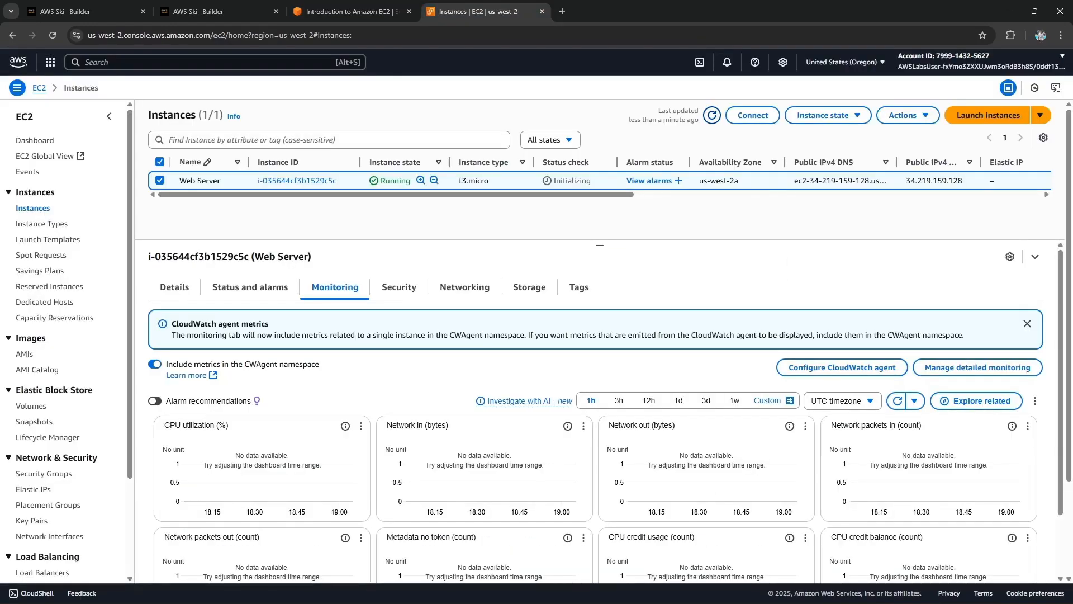
Step: Refresh the instances list again and recheck the Web Server's overall status check and its three individual reachability checks
{"action": "left_click", "coordinate": [712, 115]}
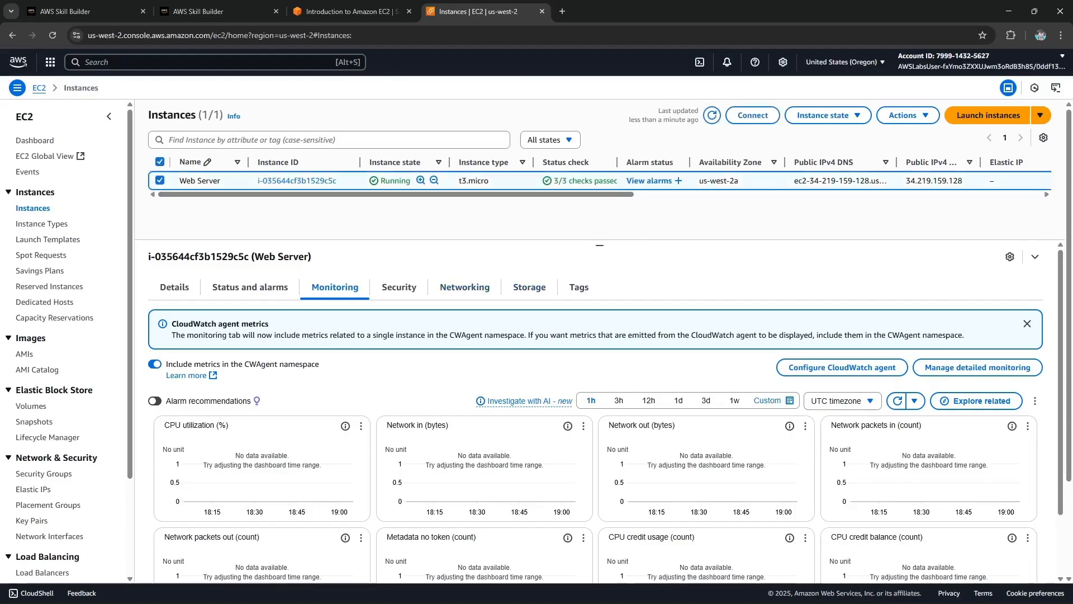
{"action": "left_click_drag", "start_coordinate": [554, 180], "coordinate": [614, 181]}
{"action": "left_click", "coordinate": [250, 287]}
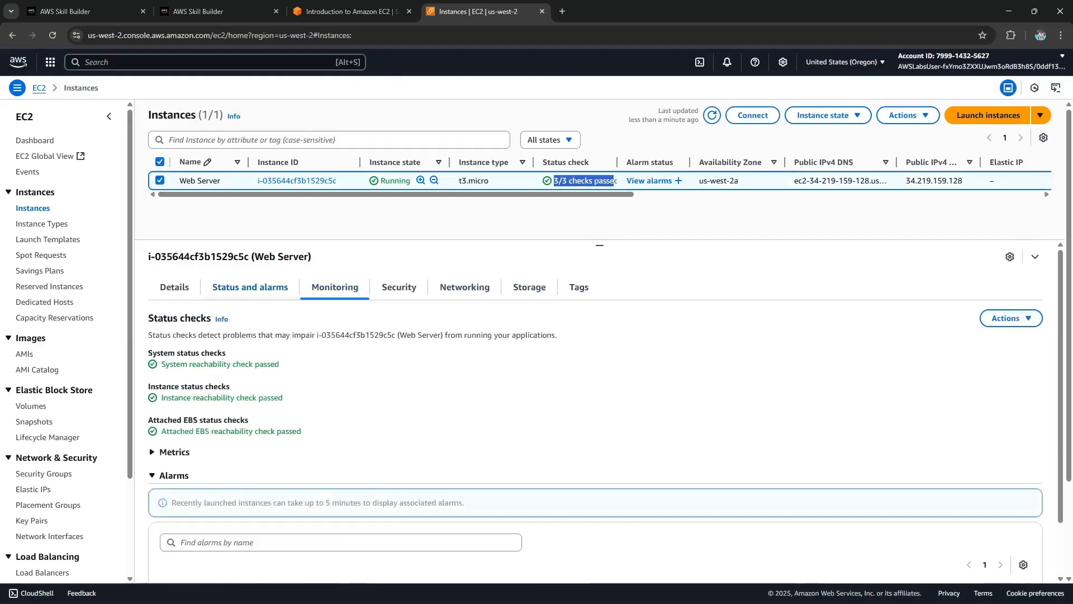
{"action": "left_click_drag", "start_coordinate": [161, 364], "coordinate": [275, 364]}
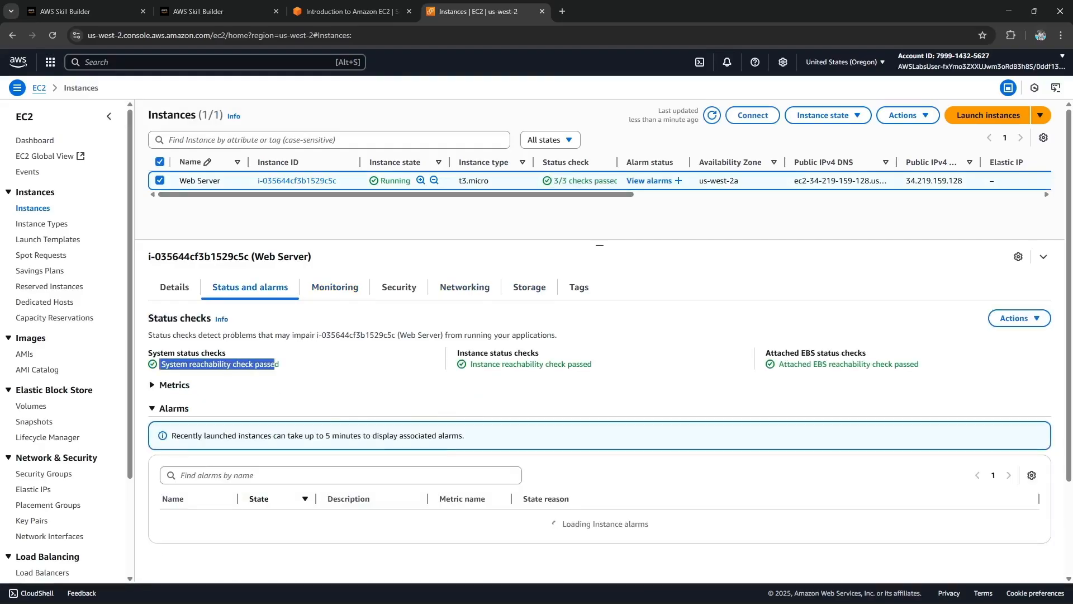
{"action": "left_click_drag", "start_coordinate": [469, 364], "coordinate": [591, 364]}
{"action": "left_click_drag", "start_coordinate": [788, 364], "coordinate": [919, 364]}
{"action": "left_click", "coordinate": [917, 380]}
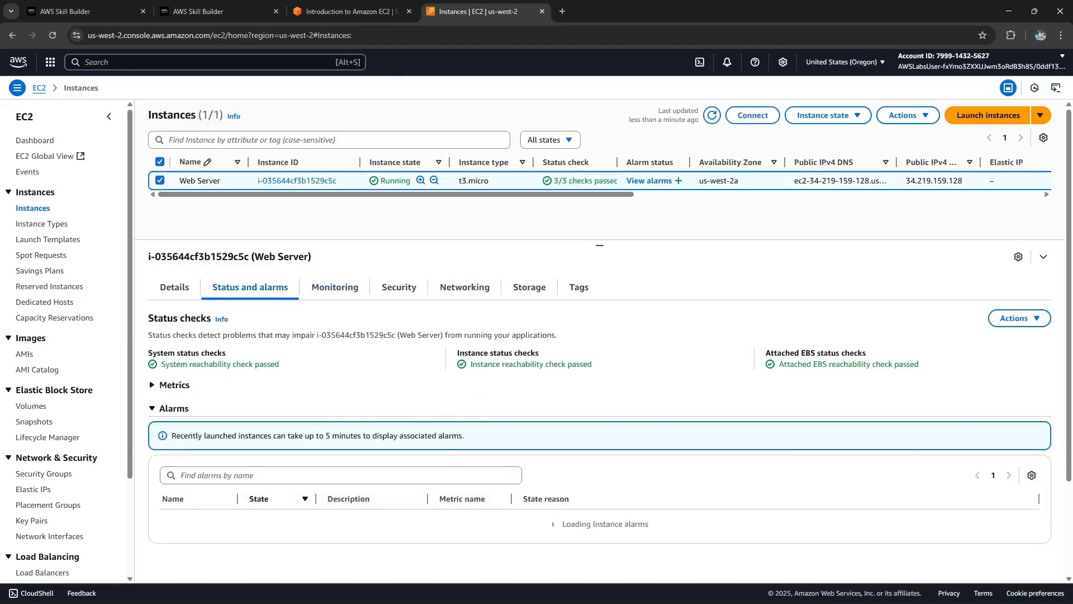
Step: Get the system log of the Web Server instance, rechecking step 21 of the lab instructions
{"action": "left_click", "coordinate": [908, 115]}
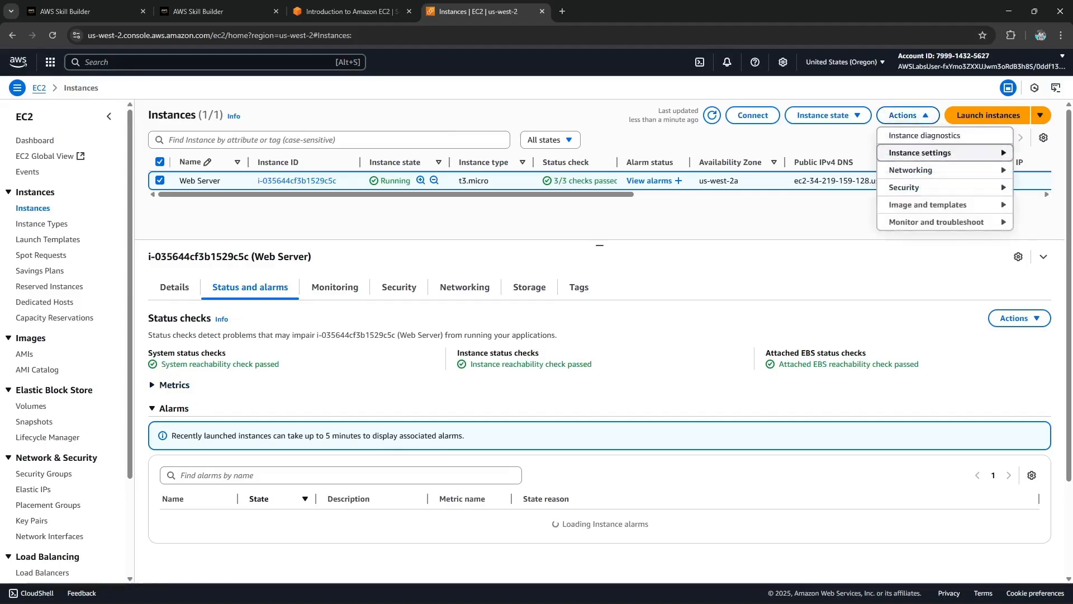
{"action": "left_click", "coordinate": [936, 222]}
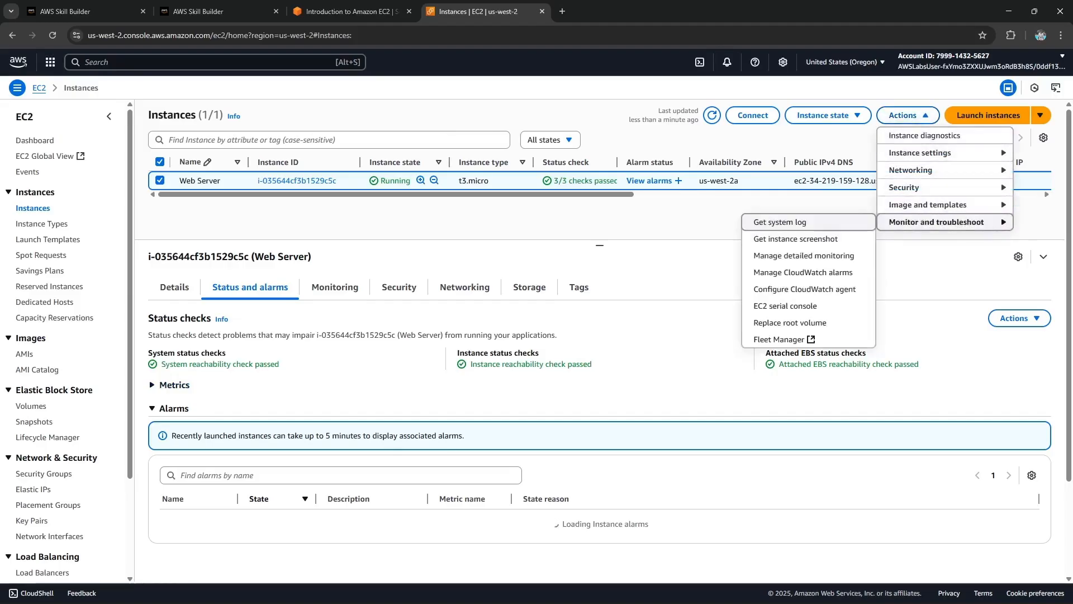
{"action": "left_click", "coordinate": [351, 11]}
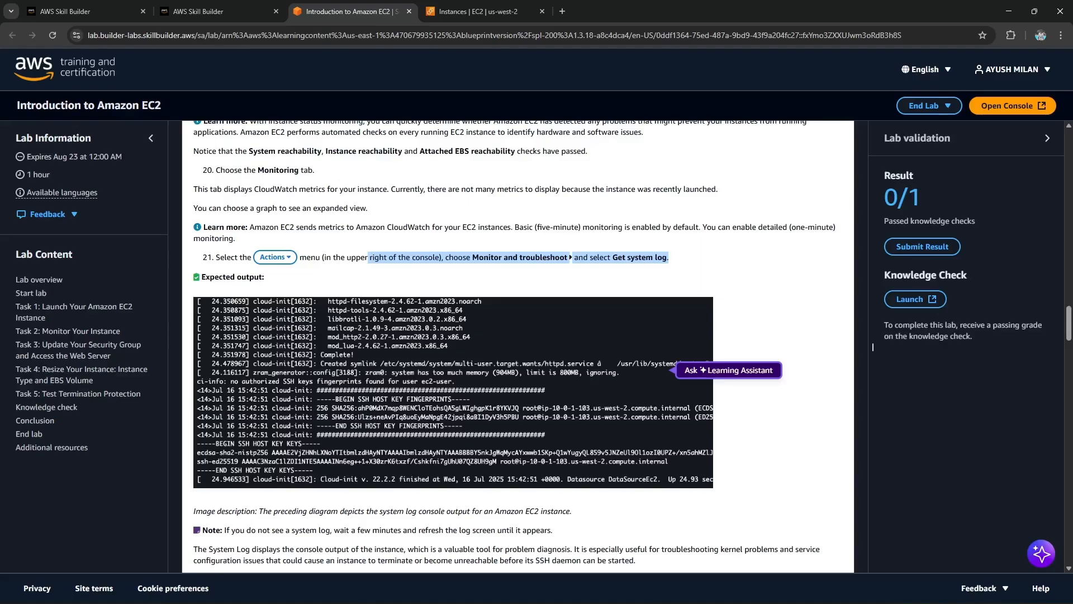
{"action": "left_click", "coordinate": [484, 11]}
{"action": "left_click", "coordinate": [783, 219]}
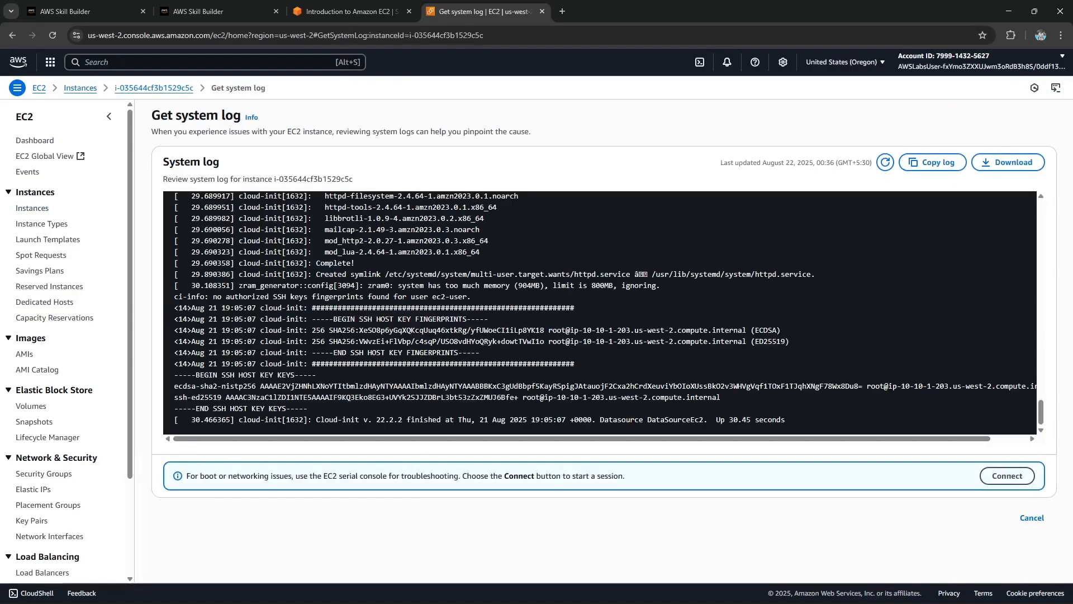
{"action": "left_click_drag", "start_coordinate": [787, 420], "coordinate": [307, 218]}
Step: Read the system log notes and step 22 of the lab instructions about the httpd package installation
{"action": "left_click", "coordinate": [353, 11]}
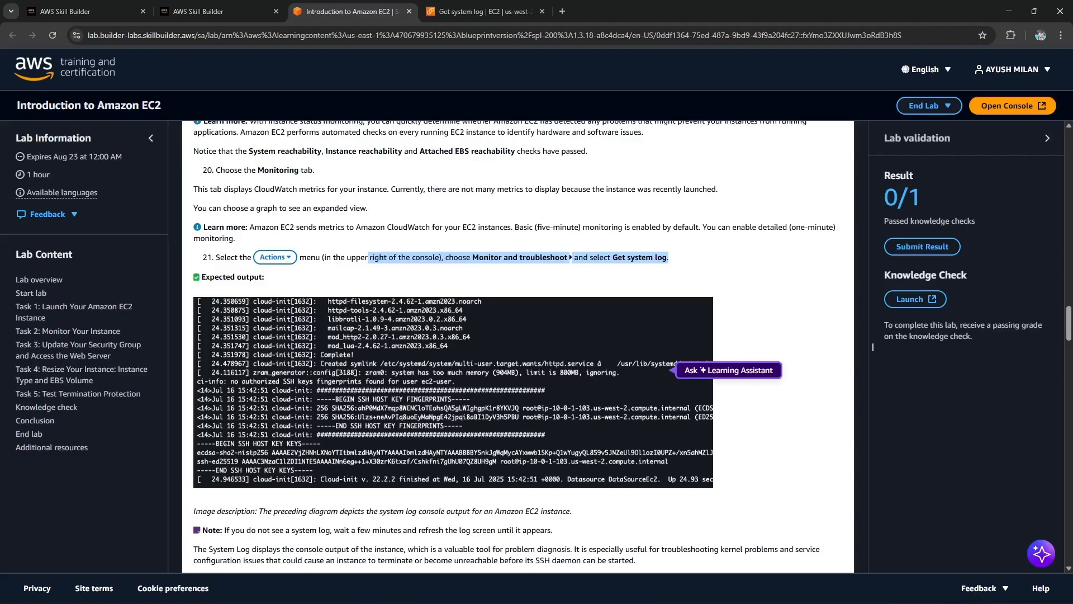
{"action": "scroll", "coordinate": [873, 346], "scroll_direction": "down", "scroll_amount": 1}
{"action": "scroll", "coordinate": [873, 346], "scroll_direction": "down", "scroll_amount": 2}
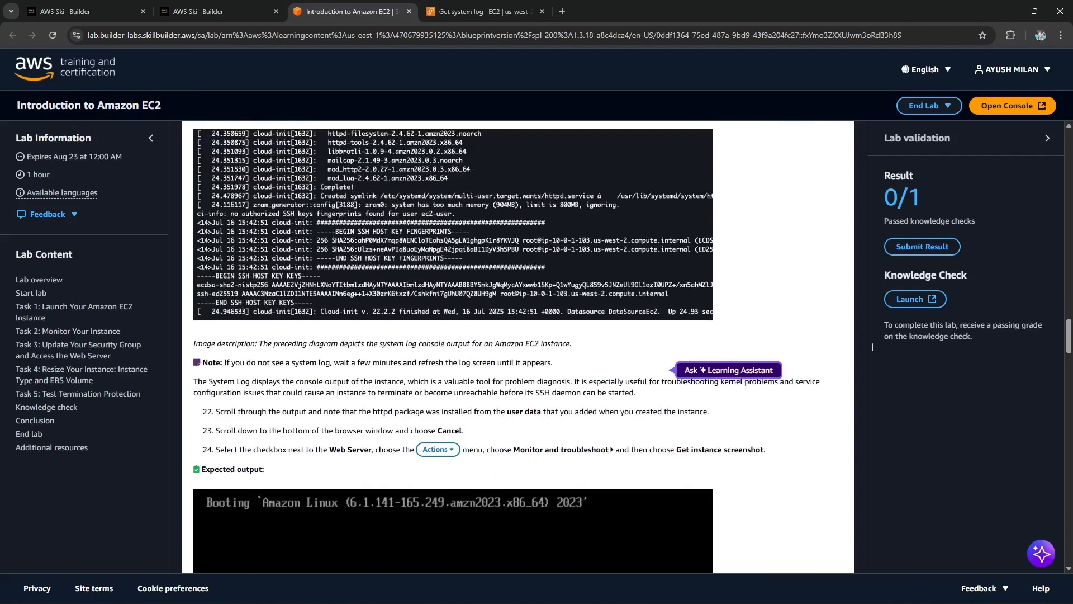
{"action": "left_click_drag", "start_coordinate": [332, 362], "coordinate": [554, 362]}
{"action": "scroll", "coordinate": [873, 347], "scroll_direction": "down", "scroll_amount": 2}
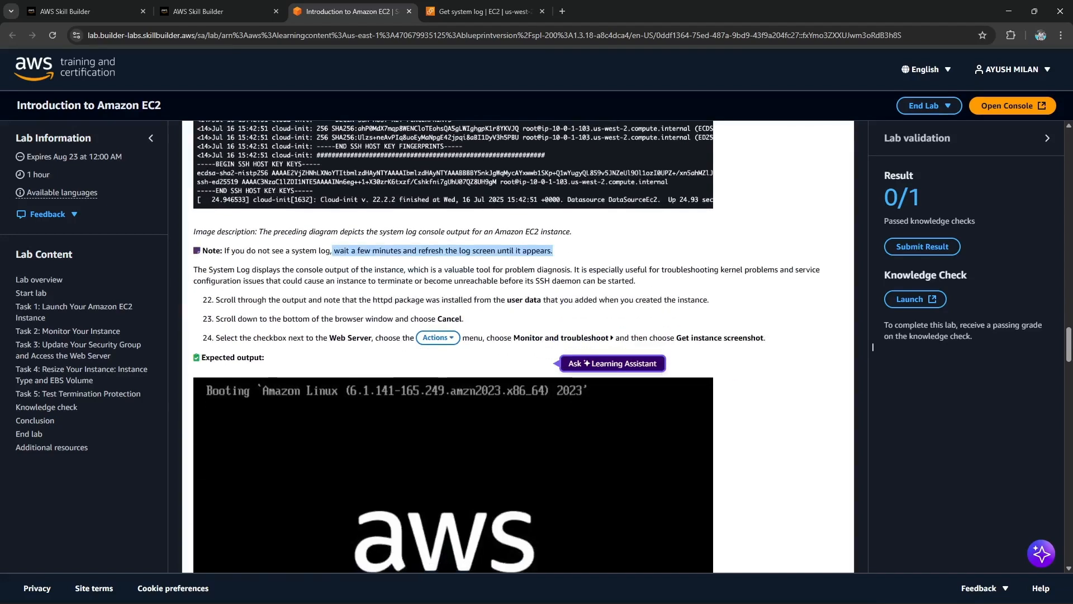
{"action": "left_click_drag", "start_coordinate": [253, 300], "coordinate": [408, 300]}
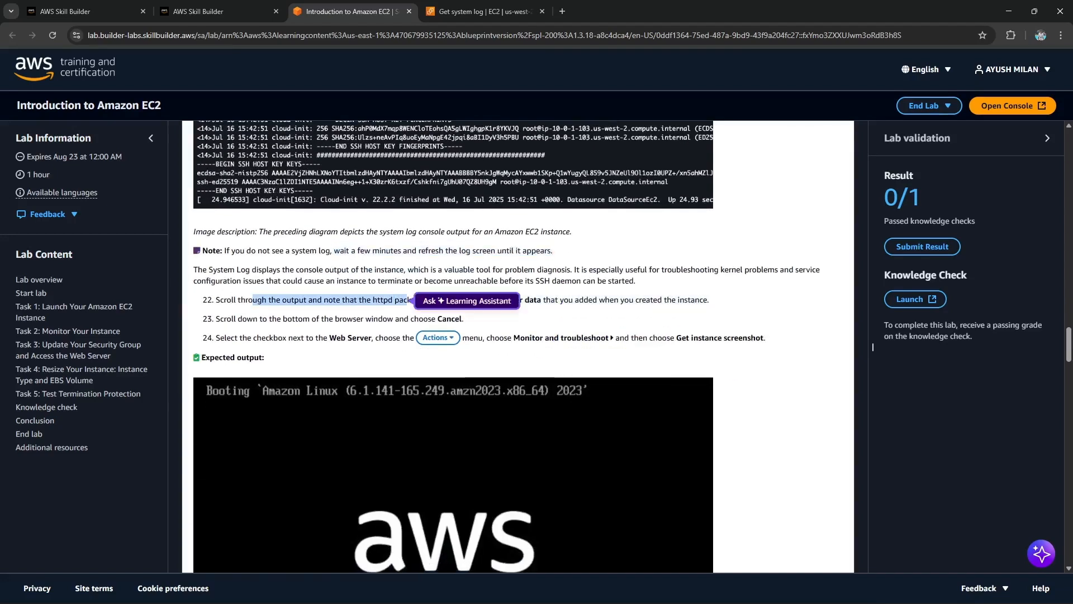
{"action": "left_click", "coordinate": [873, 346]}
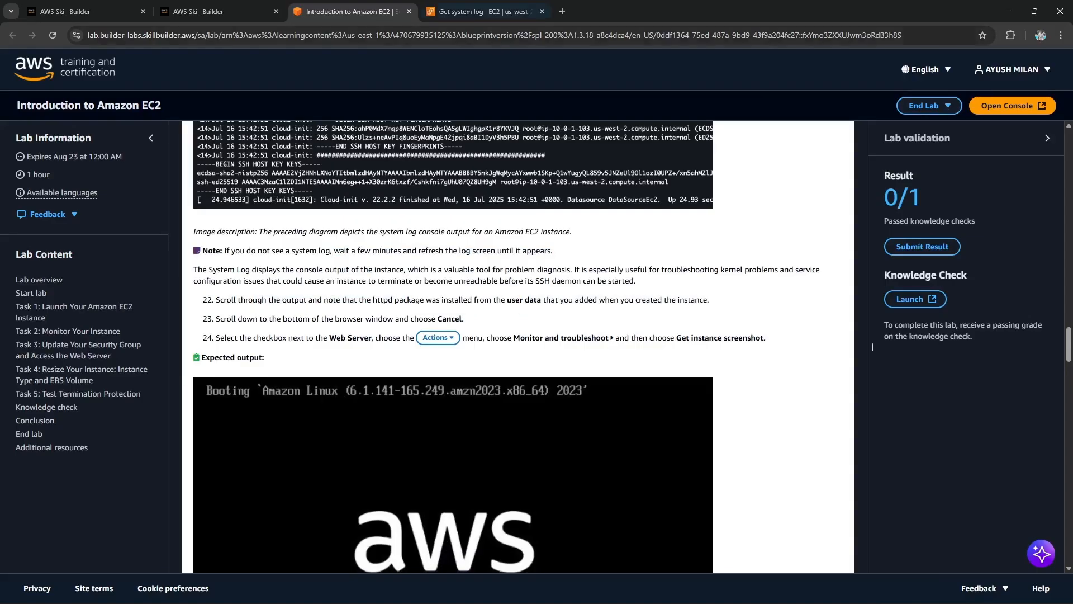
Step: Examine the Web Server's system log output for the httpd package installation and return to the end of the log
{"action": "left_click", "coordinate": [480, 11]}
{"action": "left_click", "coordinate": [600, 313]}
{"action": "scroll", "coordinate": [600, 313], "scroll_direction": "up", "scroll_amount": 3}
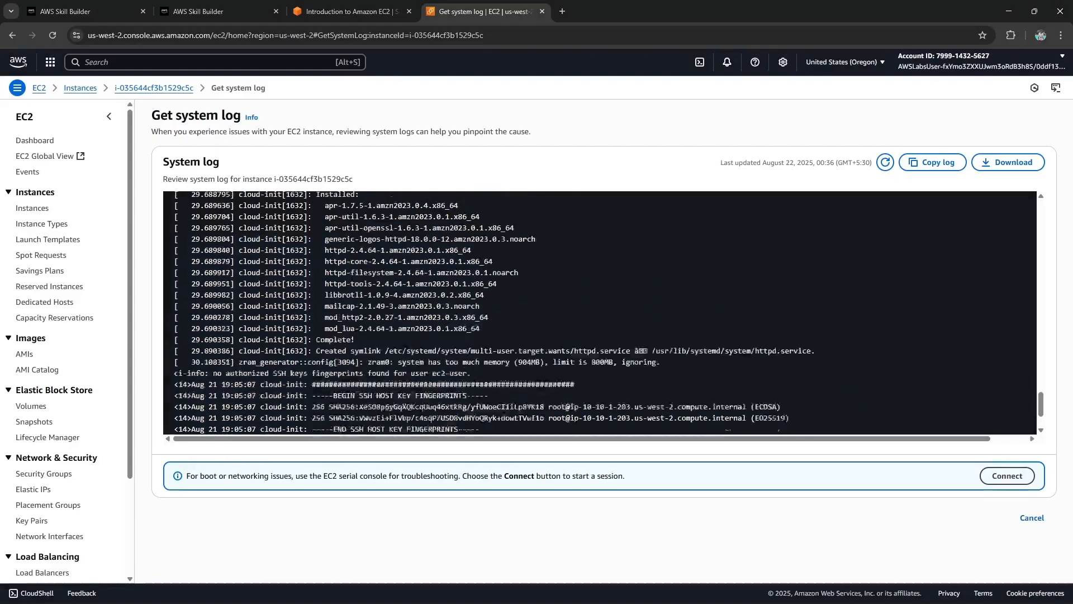
{"action": "scroll", "coordinate": [600, 313], "scroll_direction": "down", "scroll_amount": 3}
{"action": "scroll", "coordinate": [600, 313], "scroll_direction": "up", "scroll_amount": 10}
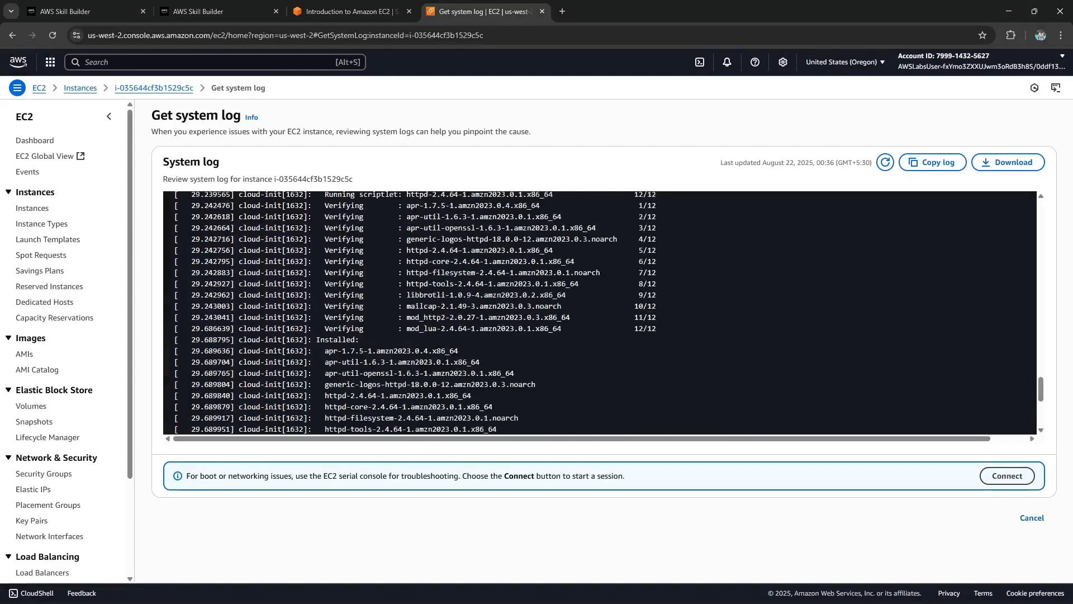
{"action": "scroll", "coordinate": [599, 313], "scroll_direction": "up", "scroll_amount": 1}
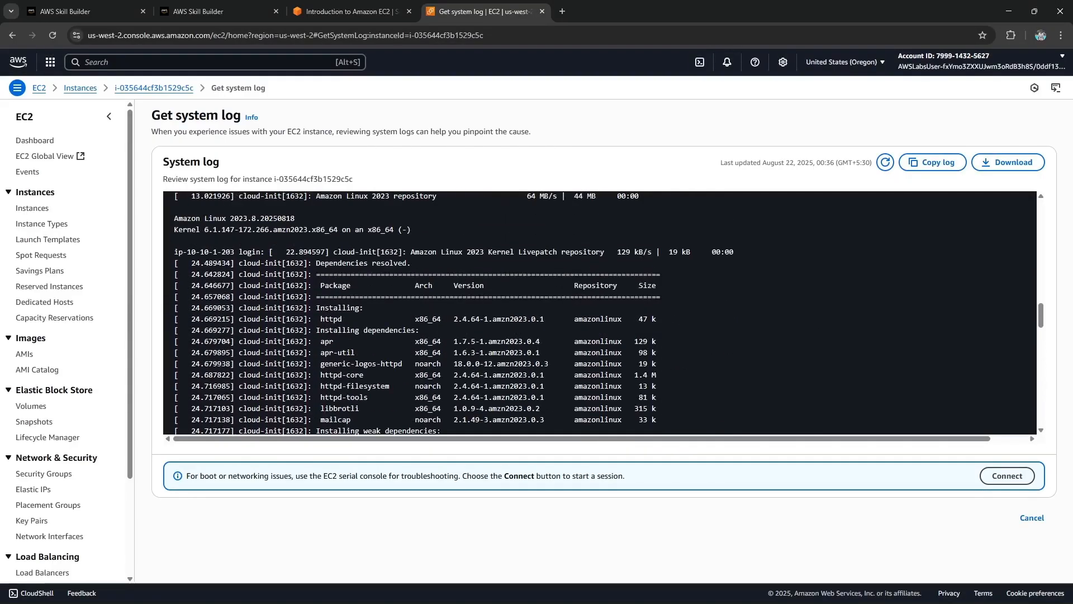
{"action": "scroll", "coordinate": [600, 313], "scroll_direction": "up", "scroll_amount": 2}
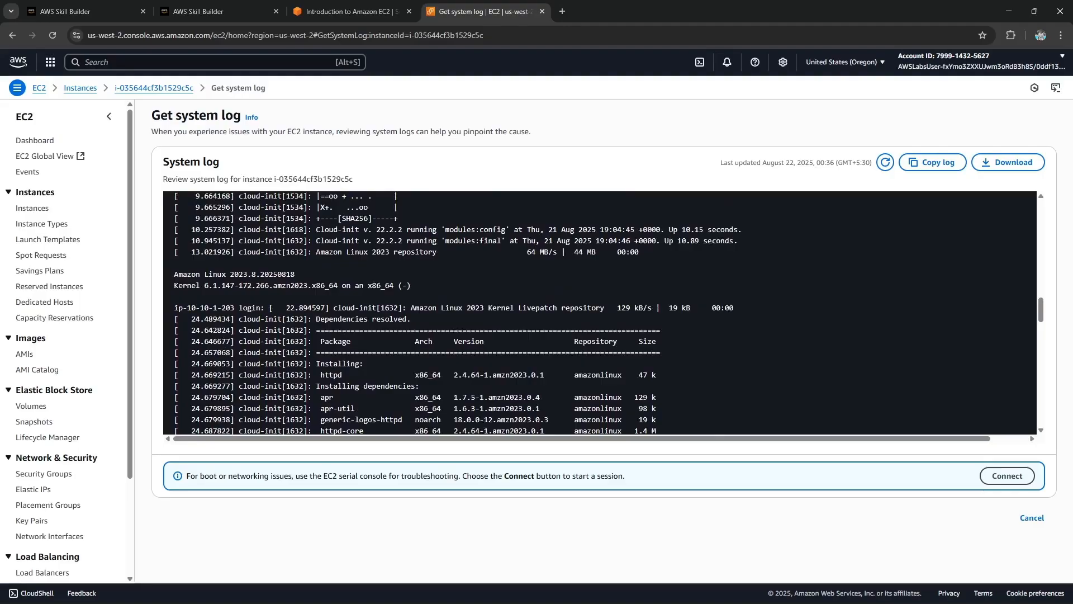
{"action": "scroll", "coordinate": [599, 313], "scroll_direction": "down", "scroll_amount": 2}
{"action": "scroll", "coordinate": [600, 313], "scroll_direction": "up", "scroll_amount": 8}
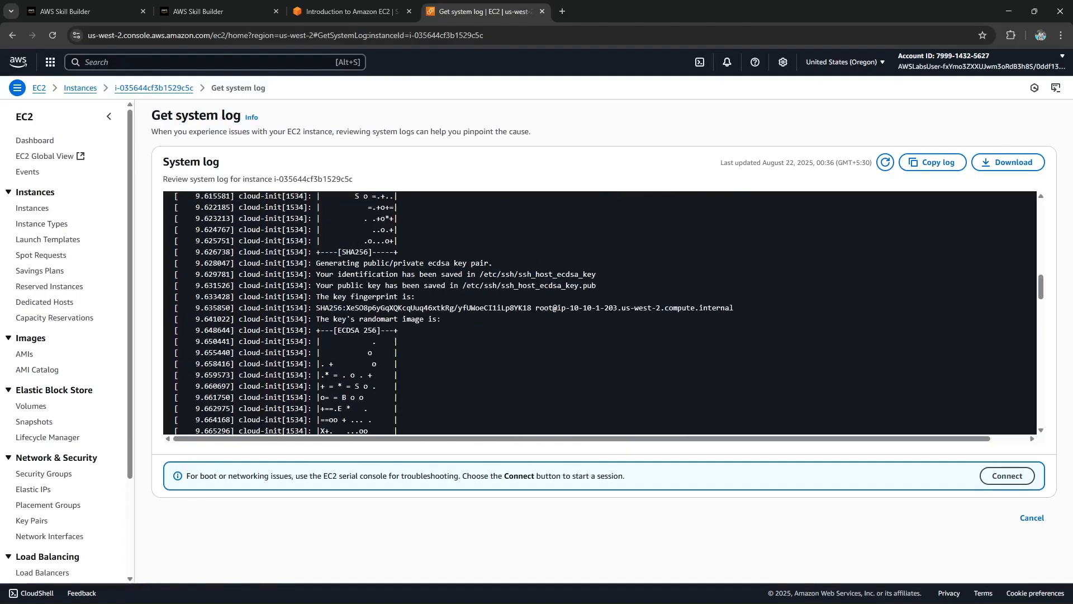
{"action": "scroll", "coordinate": [599, 313], "scroll_direction": "up", "scroll_amount": 13}
{"action": "scroll", "coordinate": [600, 313], "scroll_direction": "down", "scroll_amount": 7}
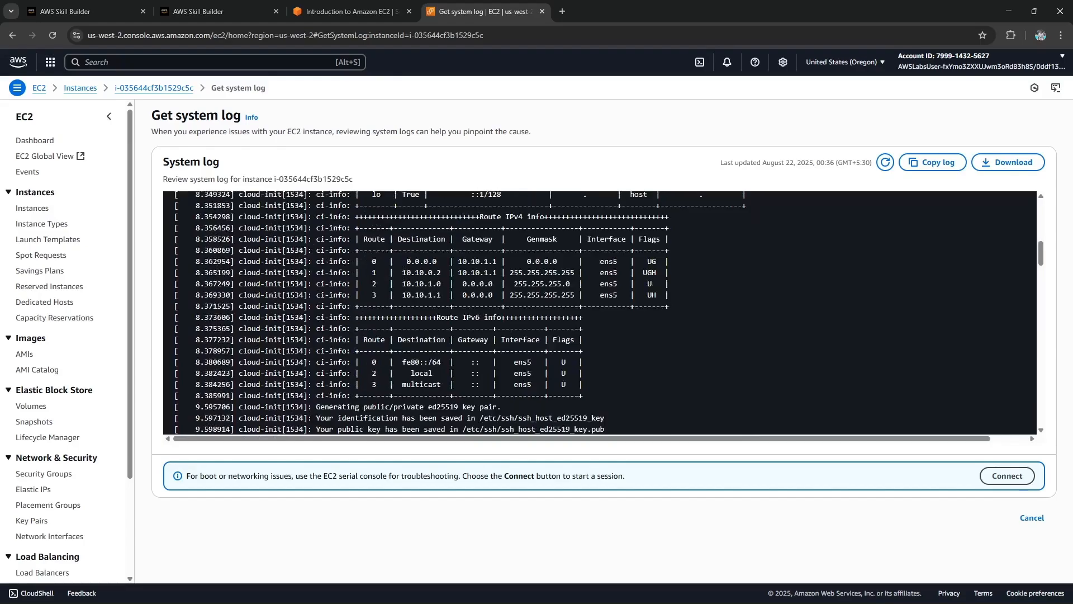
{"action": "scroll", "coordinate": [600, 313], "scroll_direction": "down", "scroll_amount": 15}
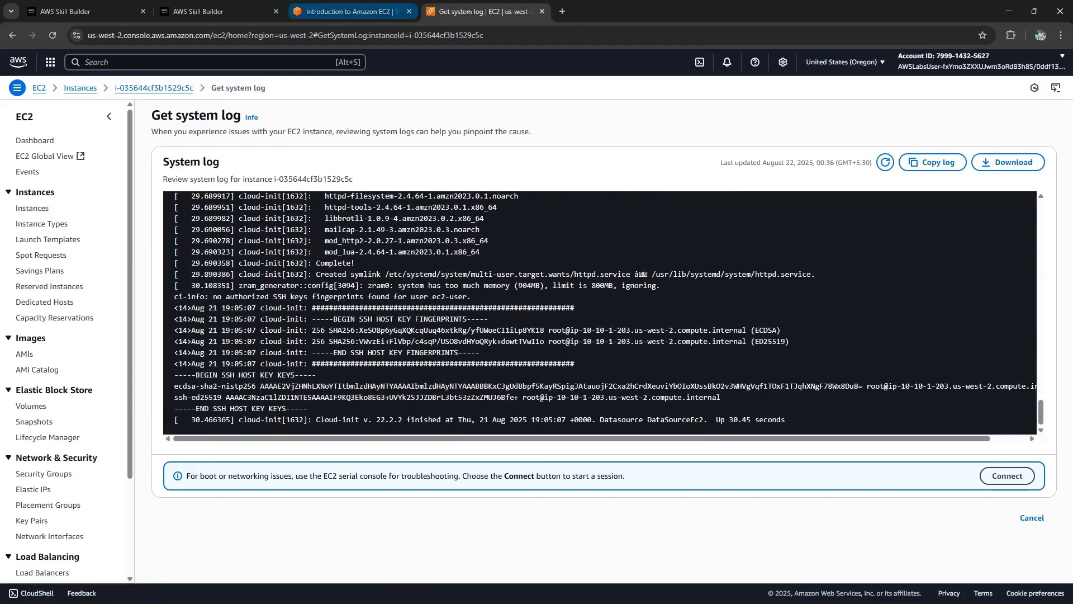
Step: Read steps 22 to 24 of the lab instructions and close the system log to return to the instances list
{"action": "left_click", "coordinate": [346, 11]}
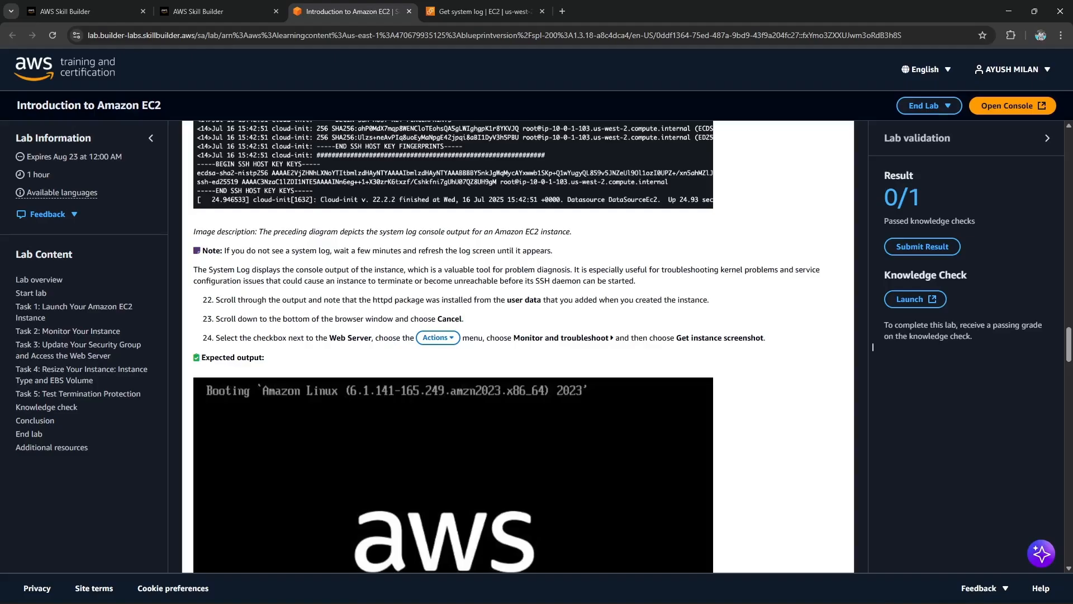
{"action": "left_click_drag", "start_coordinate": [493, 301], "coordinate": [709, 300]}
{"action": "left_click_drag", "start_coordinate": [323, 318], "coordinate": [464, 319]}
{"action": "left_click", "coordinate": [481, 12]}
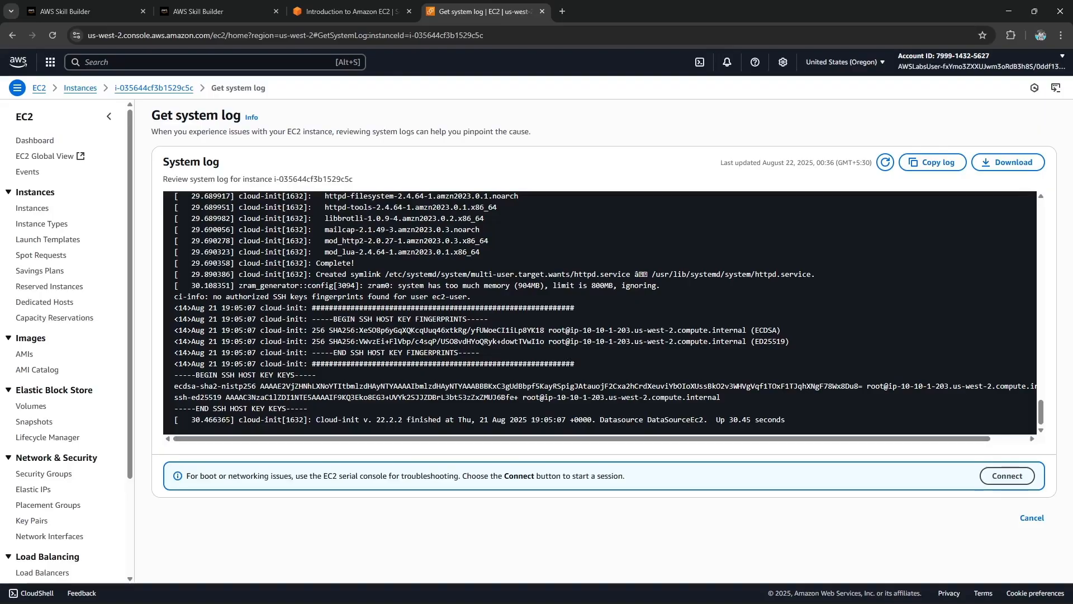
{"action": "left_click", "coordinate": [346, 11]}
{"action": "left_click", "coordinate": [873, 347]}
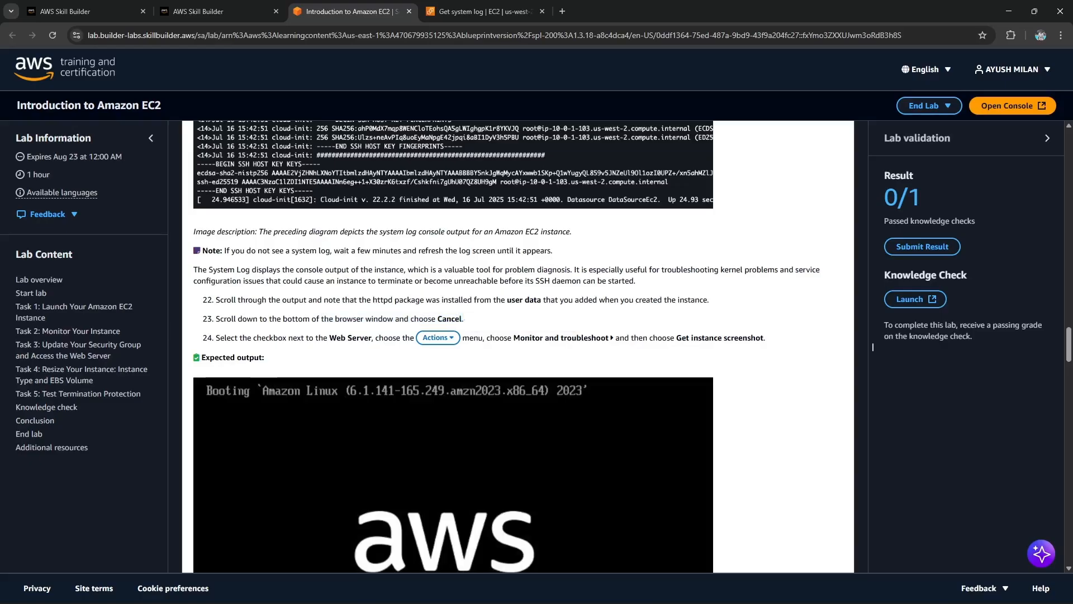
{"action": "left_click_drag", "start_coordinate": [272, 300], "coordinate": [460, 299]}
{"action": "left_click_drag", "start_coordinate": [226, 338], "coordinate": [872, 346]}
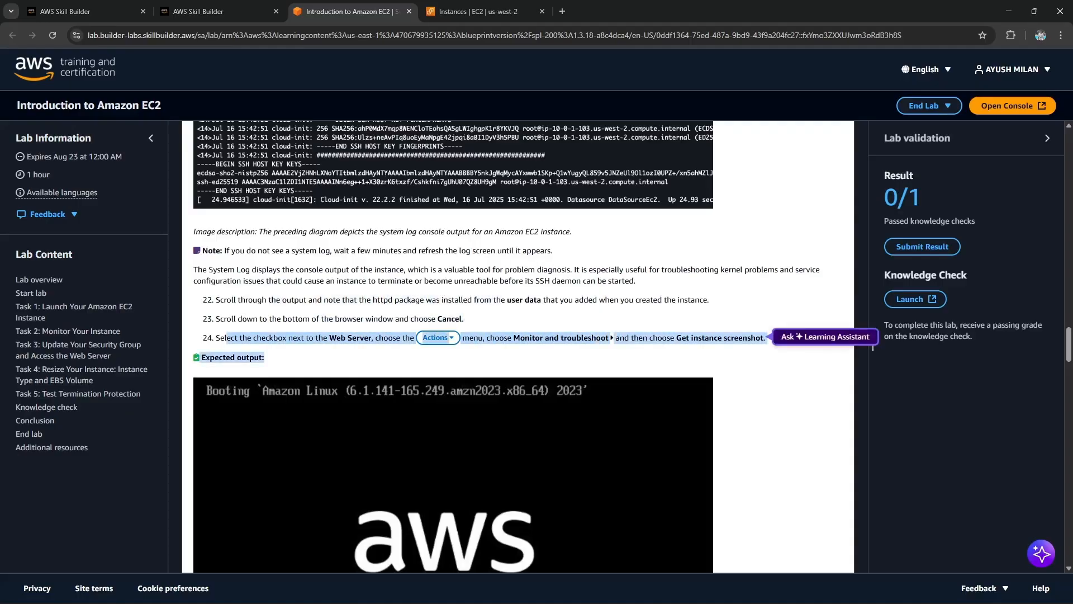
Step: Get the instance screenshot of the Web Server following step 24 of the lab instructions, and view the whole image
{"action": "left_click", "coordinate": [873, 346]}
{"action": "scroll", "coordinate": [873, 347], "scroll_direction": "down", "scroll_amount": 3}
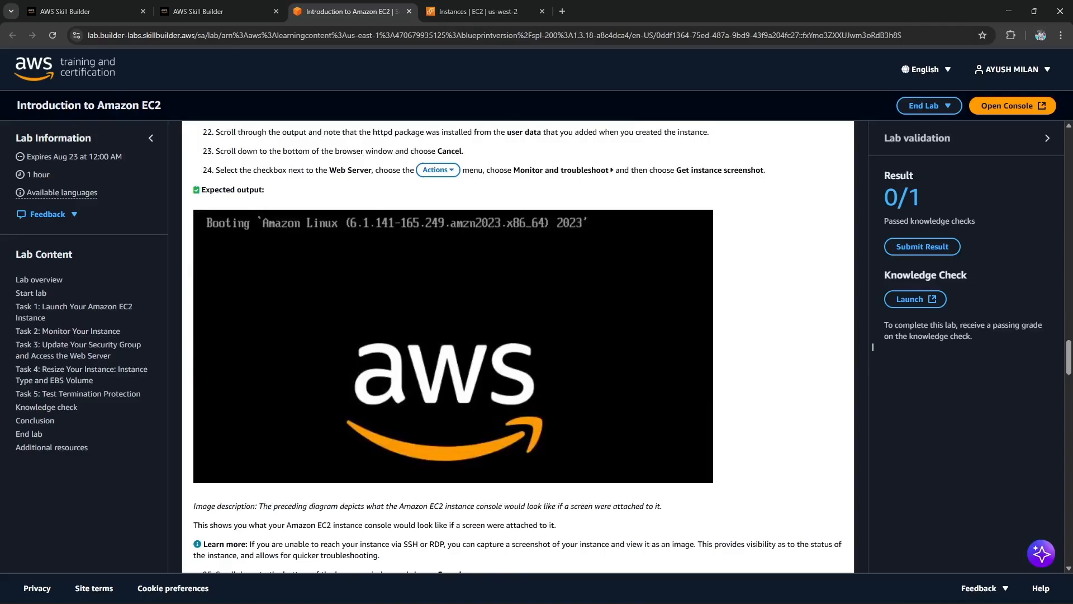
{"action": "key", "text": "ctrl+Tab"}
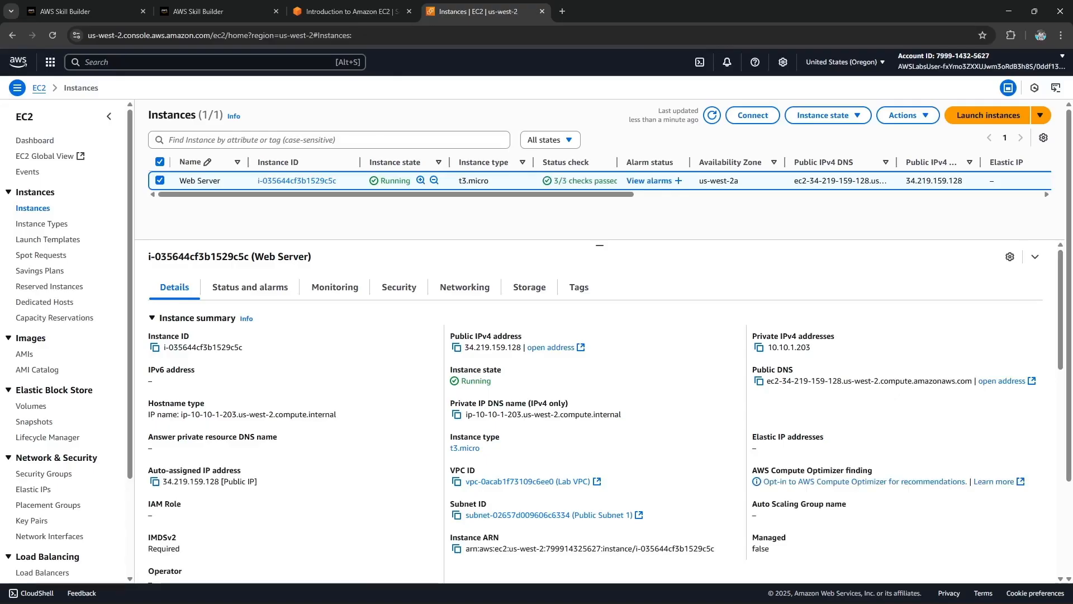
{"action": "left_click", "coordinate": [908, 115]}
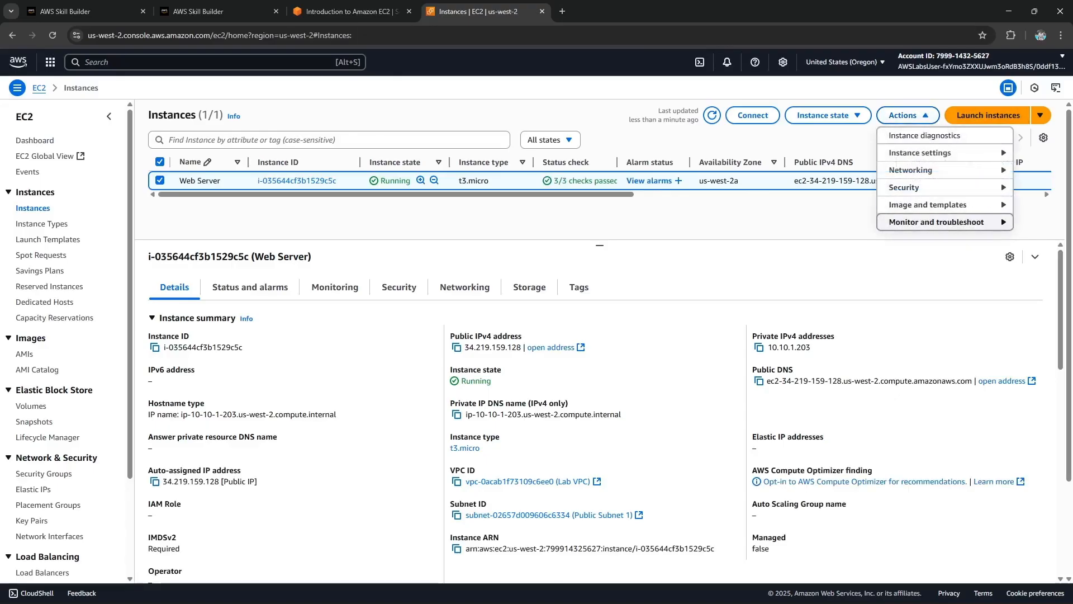
{"action": "mouse_move", "coordinate": [936, 222]}
{"action": "left_click", "coordinate": [796, 239]}
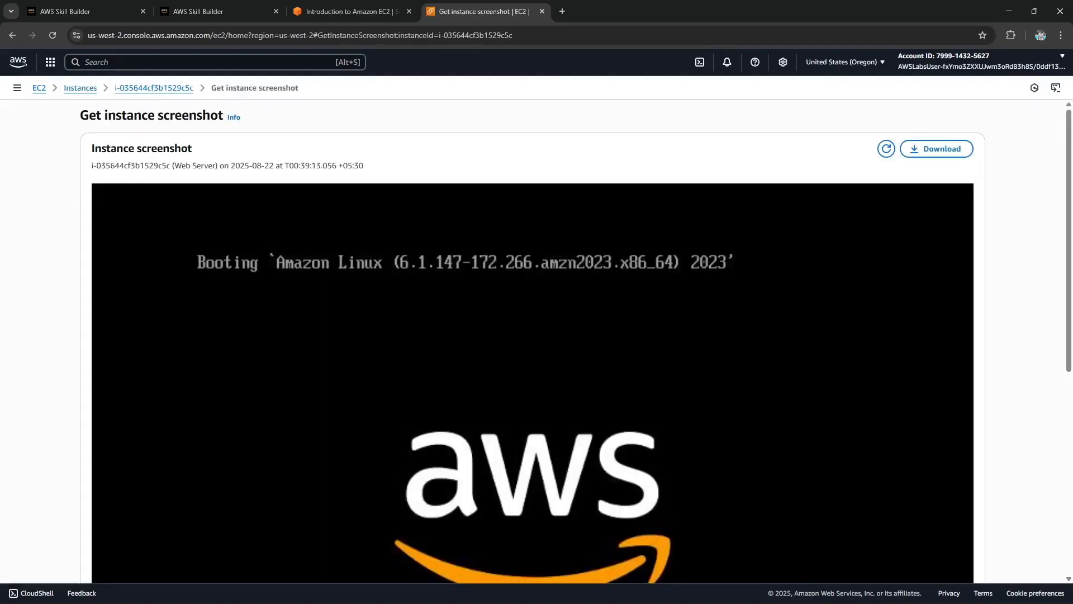
{"action": "scroll", "coordinate": [532, 335], "scroll_direction": "down", "scroll_amount": 5}
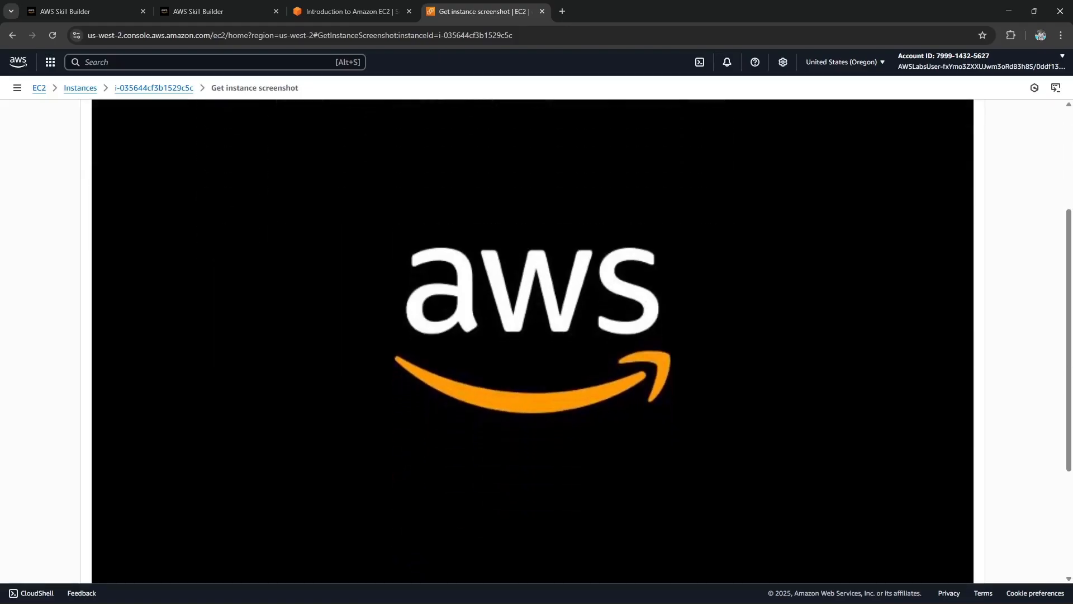
{"action": "scroll", "coordinate": [533, 335], "scroll_direction": "up", "scroll_amount": 5}
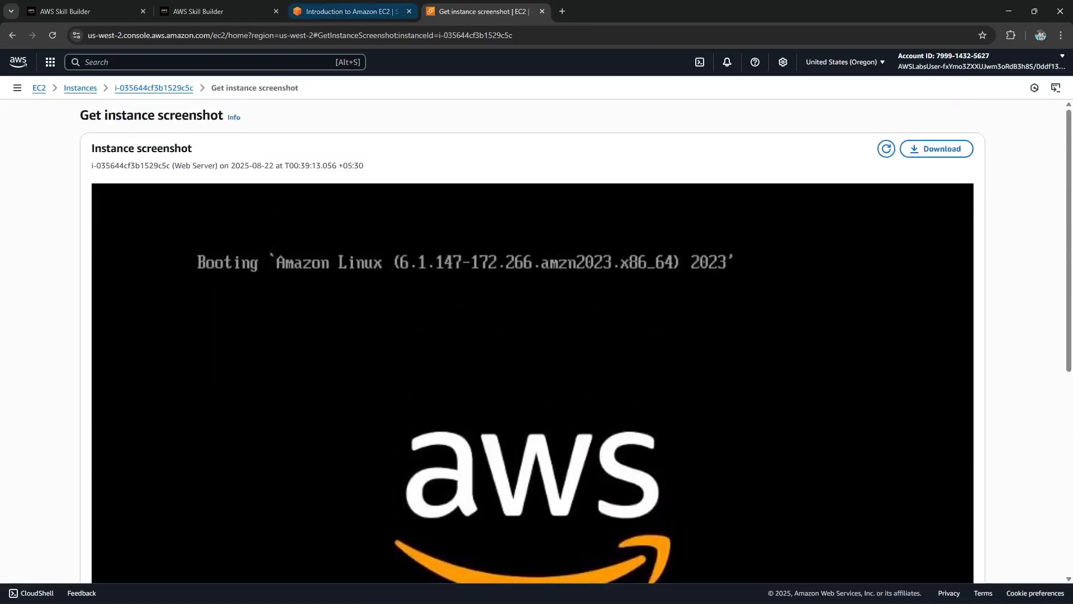
Step: Read the instance screenshot notes and step 25 of the lab instructions, and close the screenshot page to return to the instances list
{"action": "left_click", "coordinate": [352, 11]}
{"action": "scroll", "coordinate": [873, 346], "scroll_direction": "down", "scroll_amount": 2}
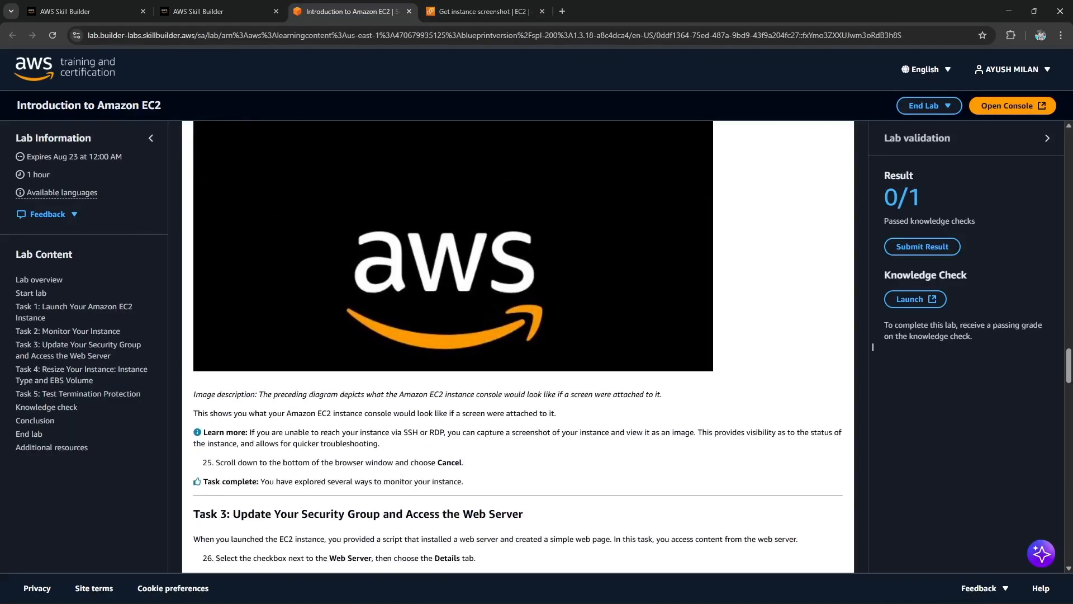
{"action": "left_click_drag", "start_coordinate": [258, 395], "coordinate": [663, 394]}
{"action": "left_click", "coordinate": [662, 414]}
{"action": "scroll", "coordinate": [519, 347], "scroll_direction": "down", "scroll_amount": 3}
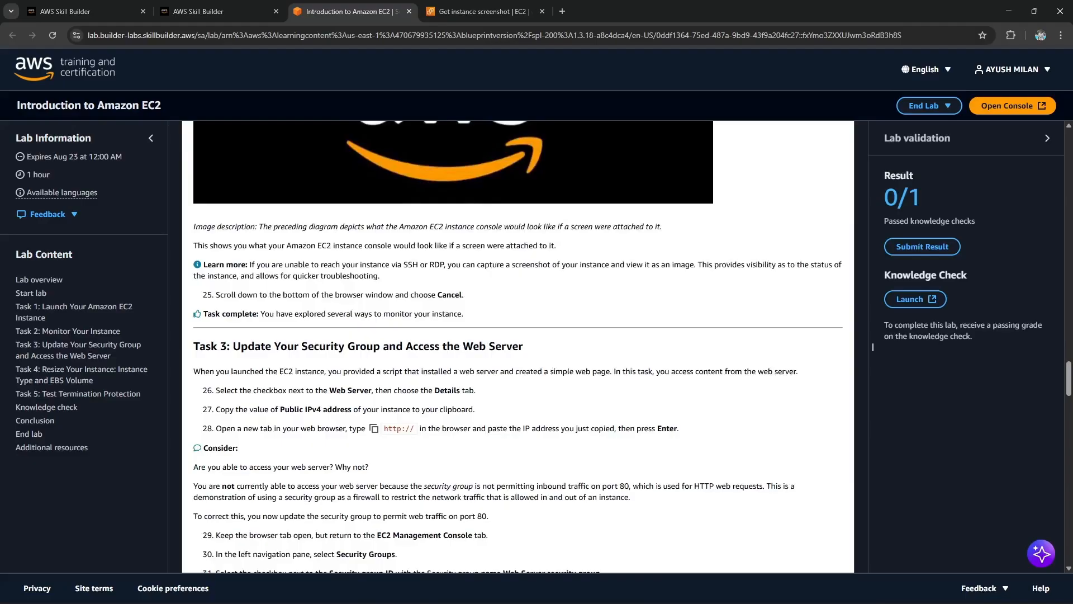
{"action": "left_click_drag", "start_coordinate": [216, 295], "coordinate": [463, 314]}
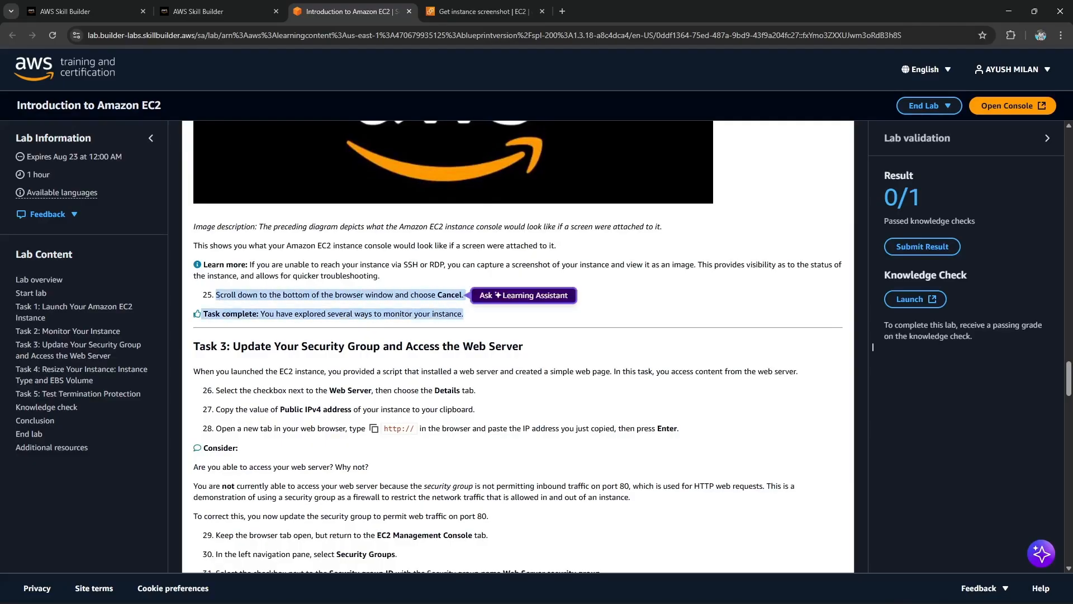
{"action": "scroll", "coordinate": [873, 347], "scroll_direction": "down", "scroll_amount": 2}
{"action": "left_click", "coordinate": [484, 12]}
{"action": "scroll", "coordinate": [537, 335], "scroll_direction": "down", "scroll_amount": 6}
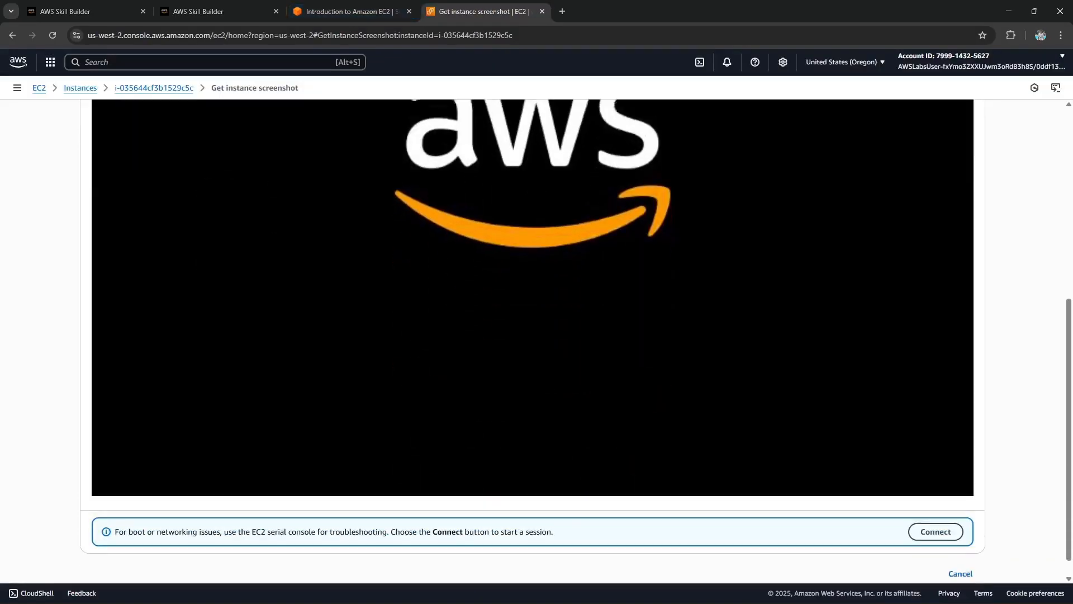
{"action": "left_click", "coordinate": [961, 551]}
{"action": "left_click", "coordinate": [354, 12]}
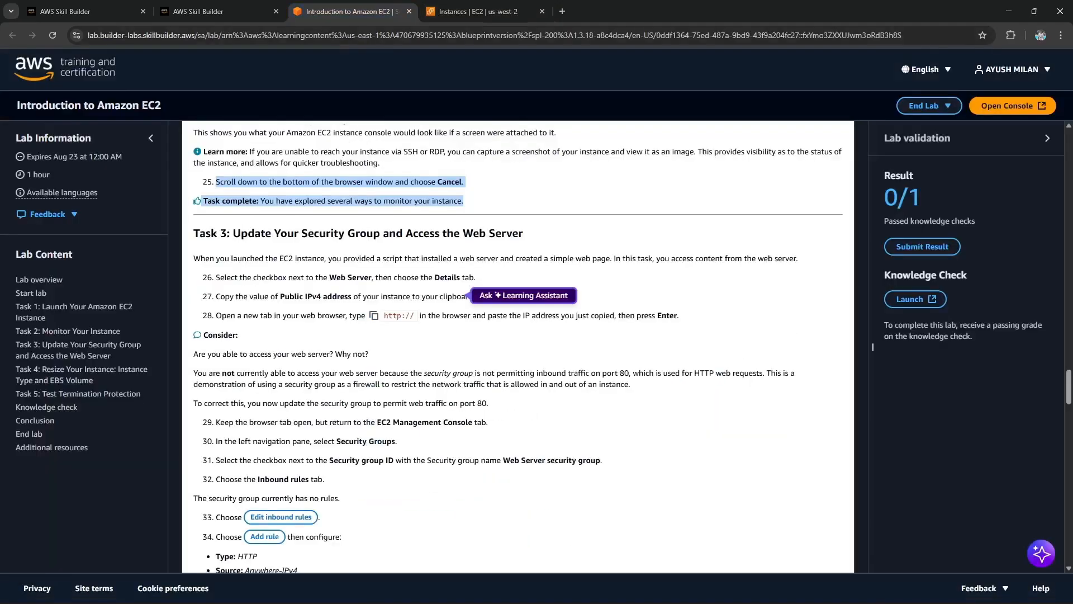
{"action": "left_click_drag", "start_coordinate": [234, 234], "coordinate": [523, 234]}
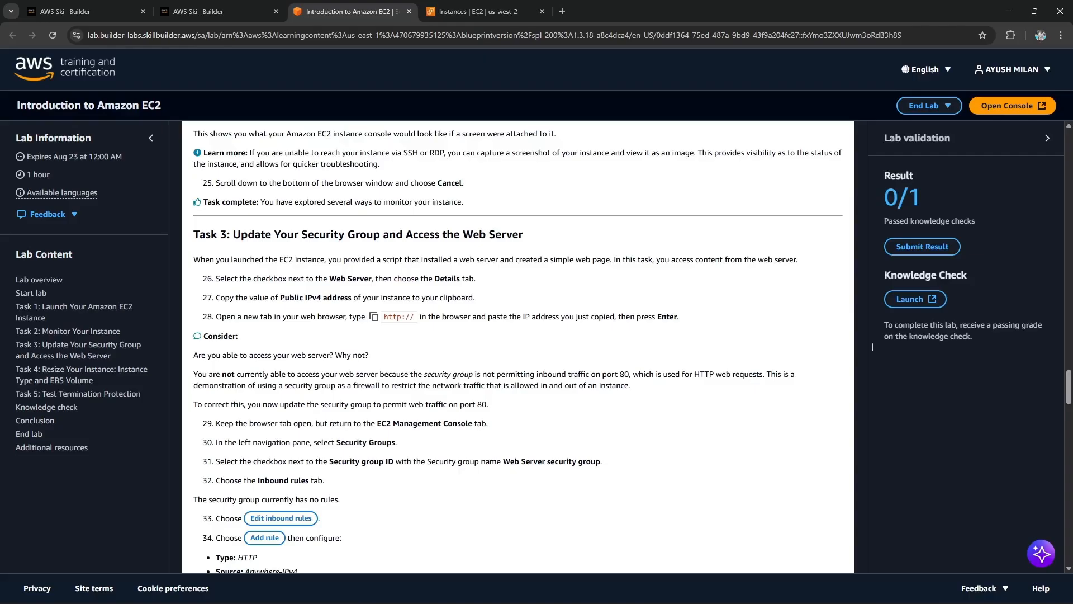
{"action": "key", "text": "ctrl+Tab"}
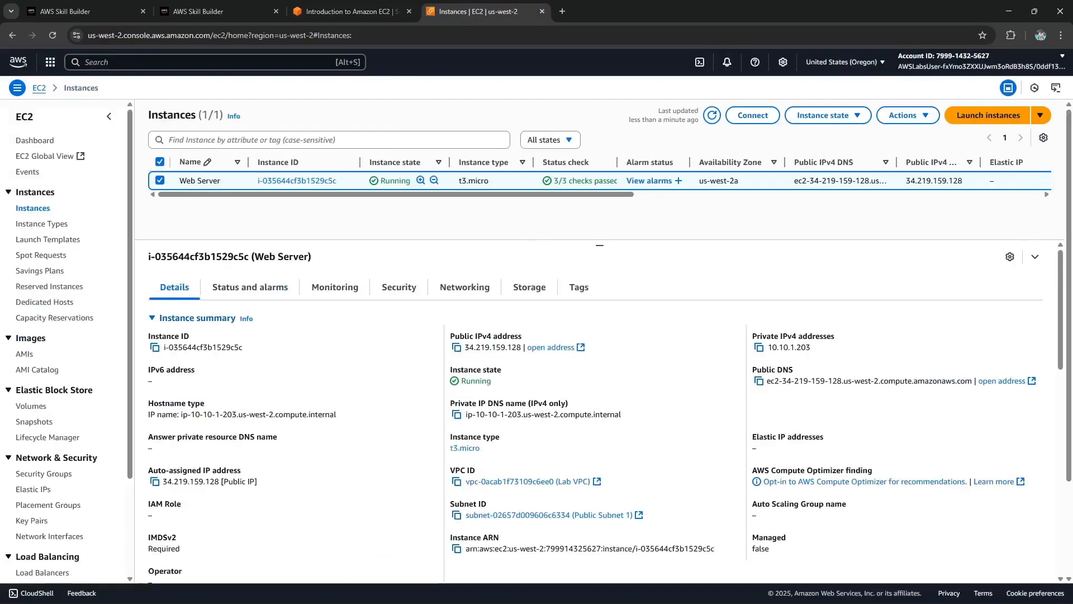
{"action": "key", "text": "ctrl+shift+Tab"}
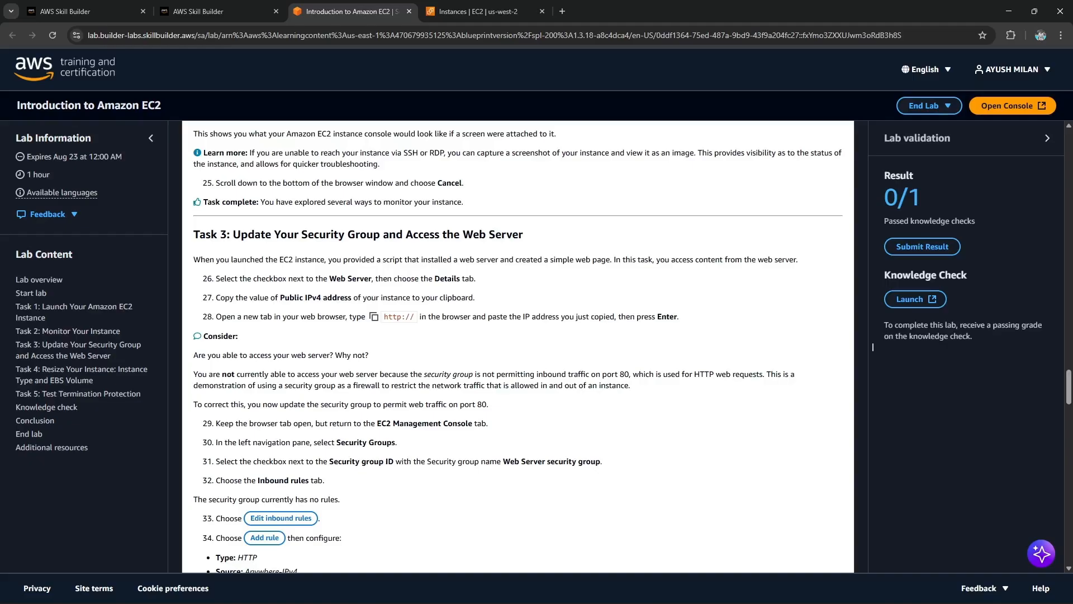
{"action": "left_click", "coordinate": [374, 317]}
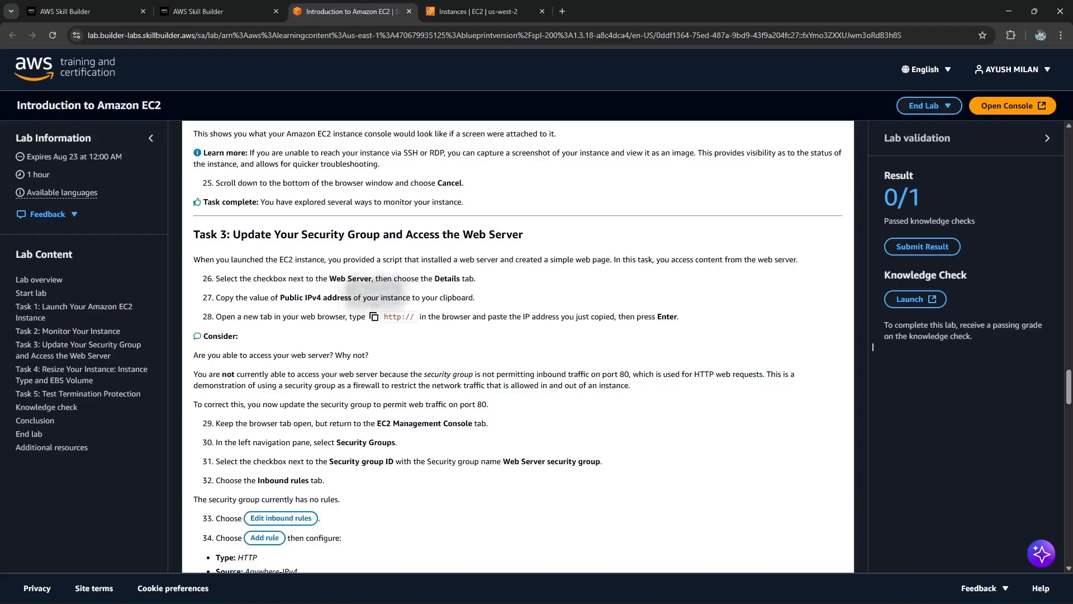
{"action": "left_click", "coordinate": [478, 11]}
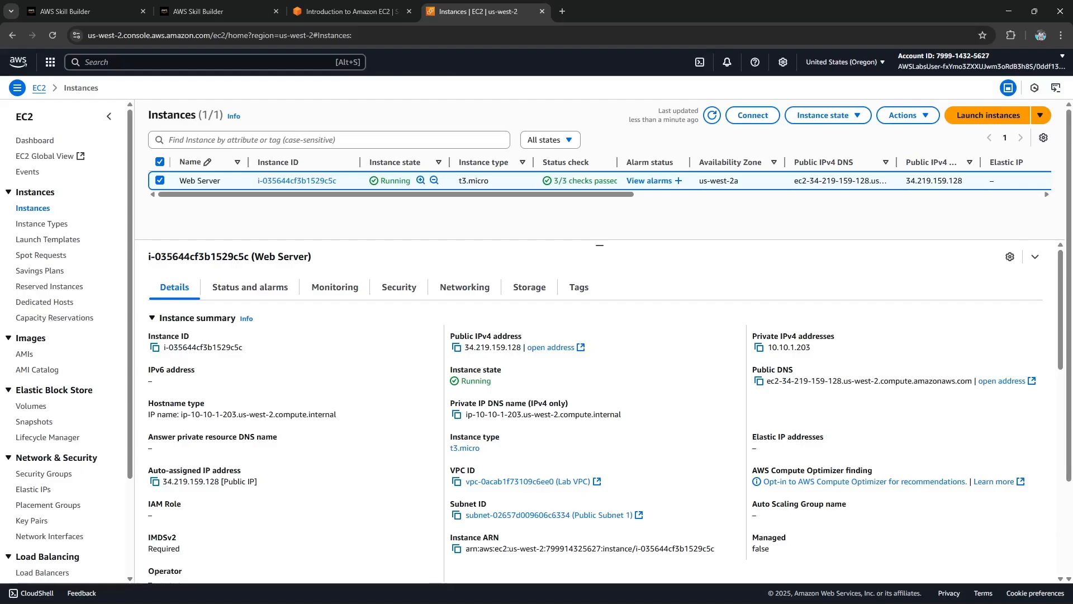
{"action": "left_click", "coordinate": [457, 347]}
{"action": "key", "text": "ctrl+t"}
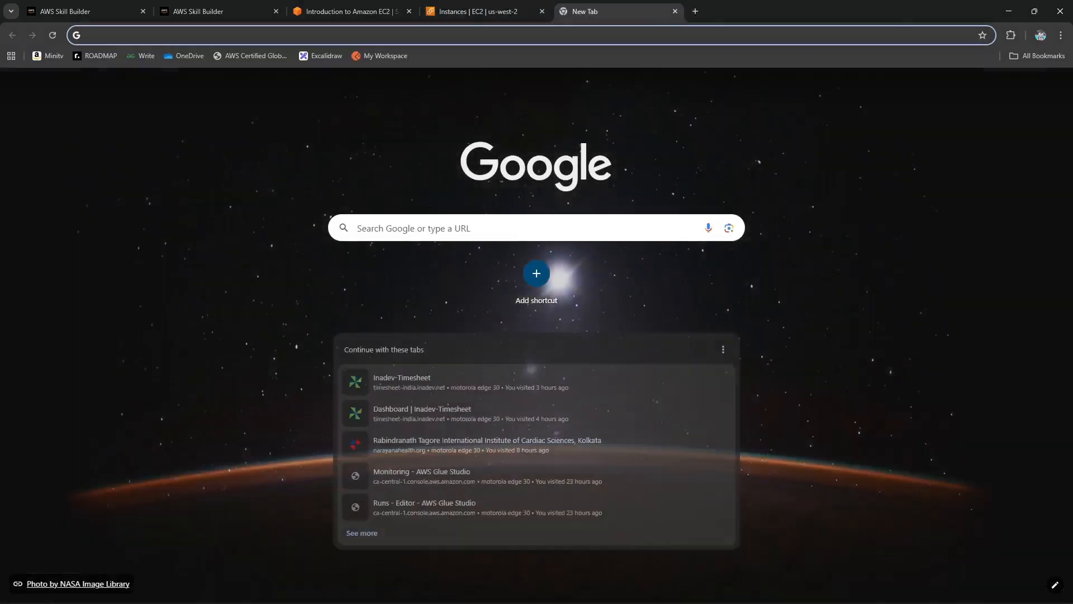
{"action": "type", "text": "http://"}
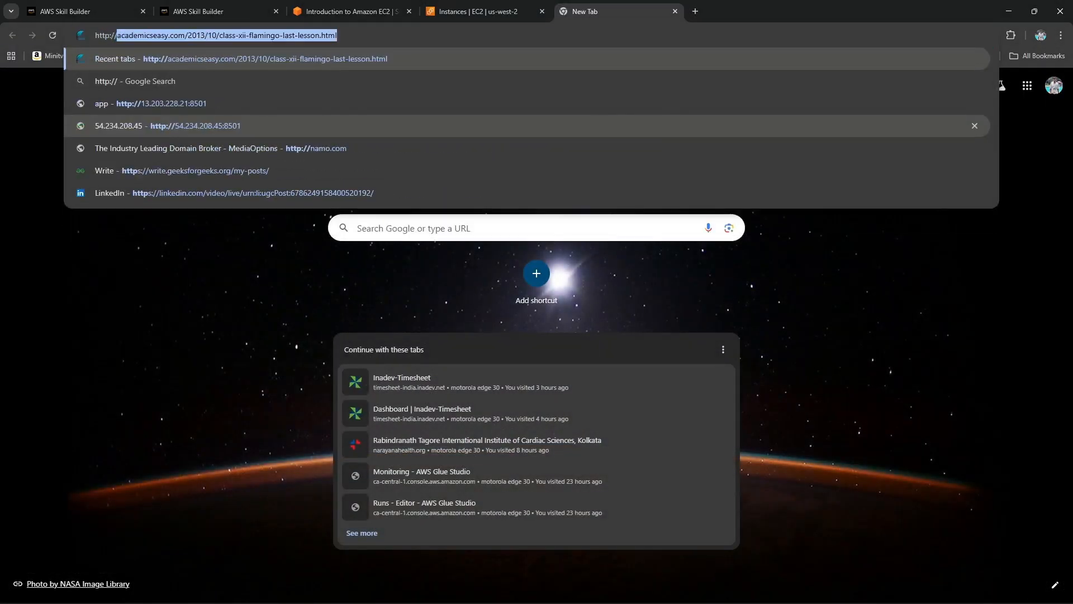
{"action": "key", "text": "ctrl+v"}
{"action": "key", "text": "Return"}
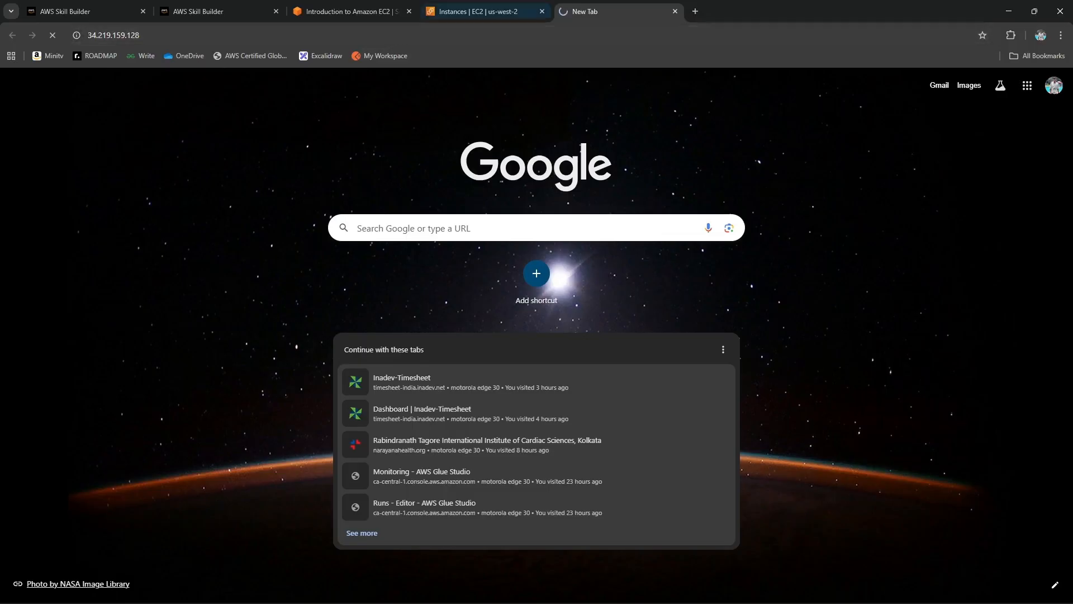
Step: Reread step 28 and the Consider question in the lab instructions, checking the web server's browser tab
{"action": "left_click", "coordinate": [346, 11]}
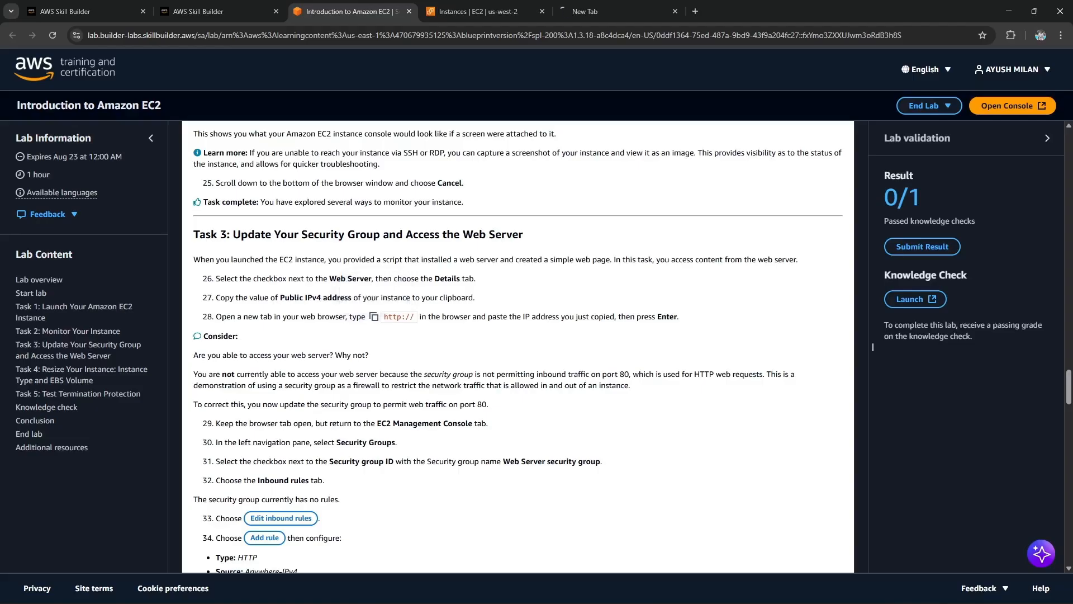
{"action": "left_click_drag", "start_coordinate": [530, 317], "coordinate": [673, 317]}
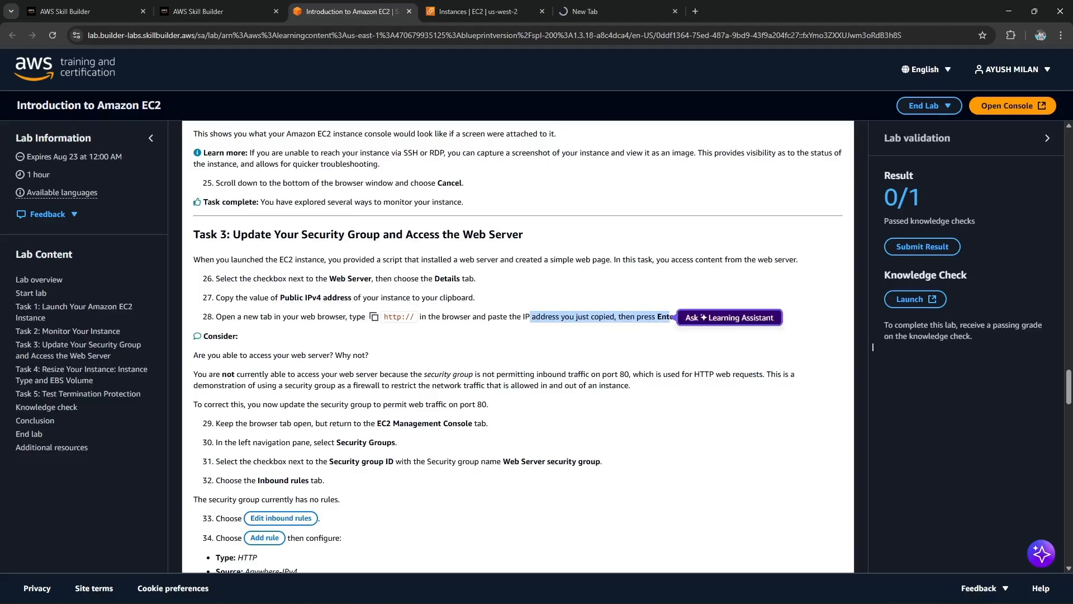
{"action": "left_click_drag", "start_coordinate": [282, 355], "coordinate": [369, 355]}
{"action": "left_click", "coordinate": [615, 12]}
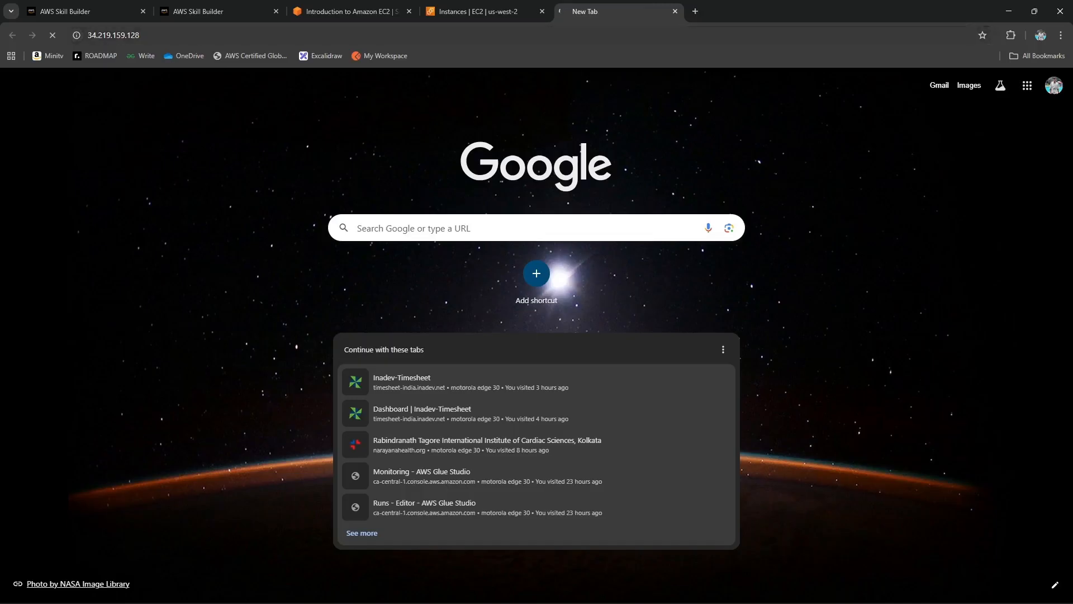
{"action": "left_click", "coordinate": [346, 11]}
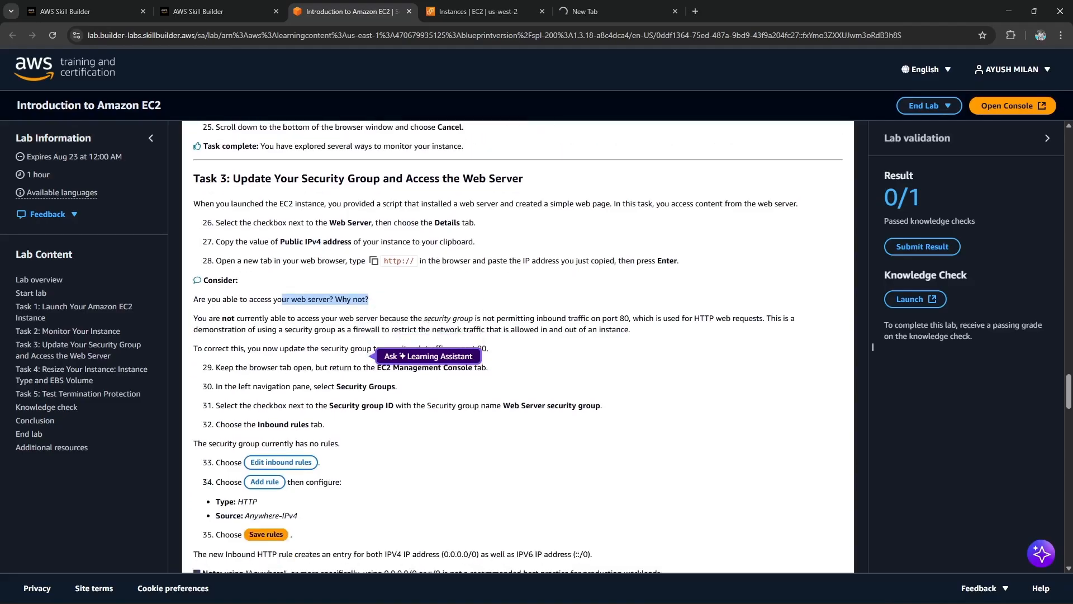
Step: Read the lab explanation of why the web server is unreachable and how to permit web traffic on port 80
{"action": "left_click", "coordinate": [233, 349]}
{"action": "left_click_drag", "start_coordinate": [233, 349], "coordinate": [305, 349]}
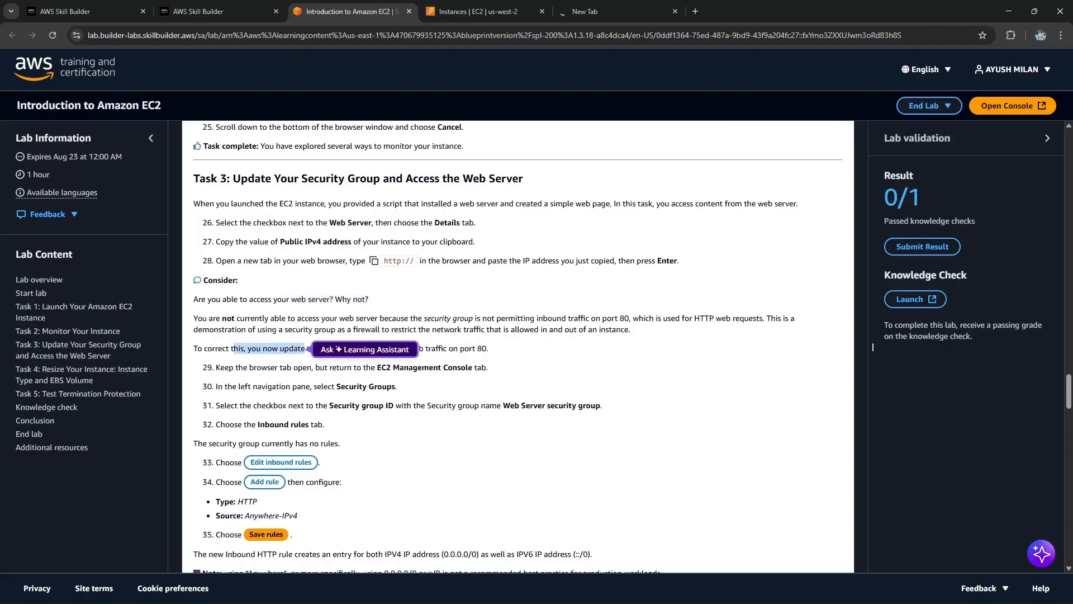
{"action": "left_click_drag", "start_coordinate": [222, 318], "coordinate": [365, 330]}
{"action": "left_click", "coordinate": [366, 331]}
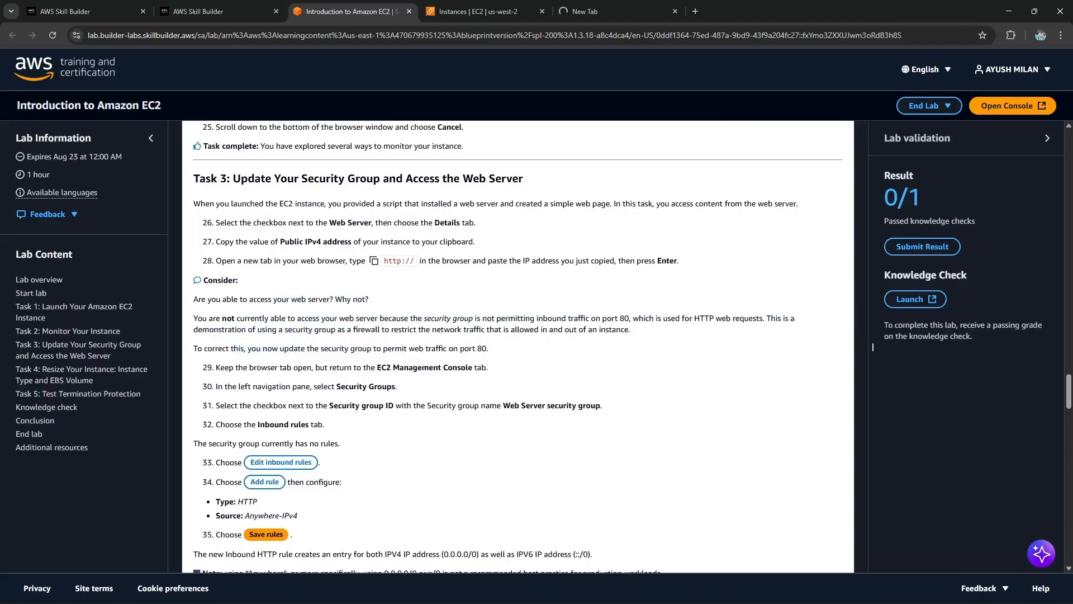
{"action": "left_click_drag", "start_coordinate": [591, 319], "coordinate": [760, 318]}
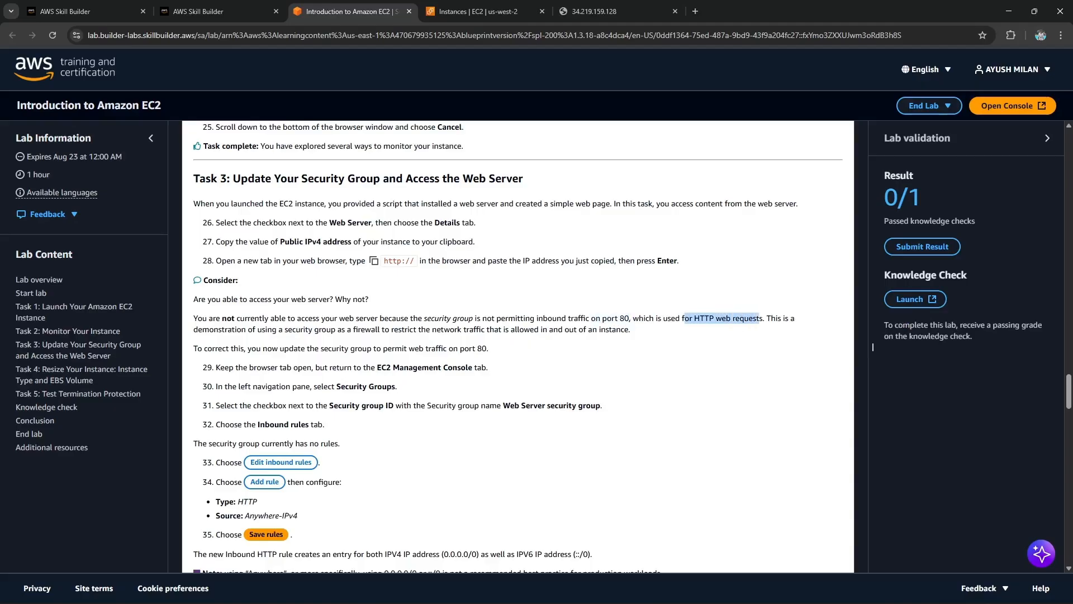
{"action": "left_click", "coordinate": [760, 319]}
{"action": "left_click_drag", "start_coordinate": [255, 348], "coordinate": [490, 348]}
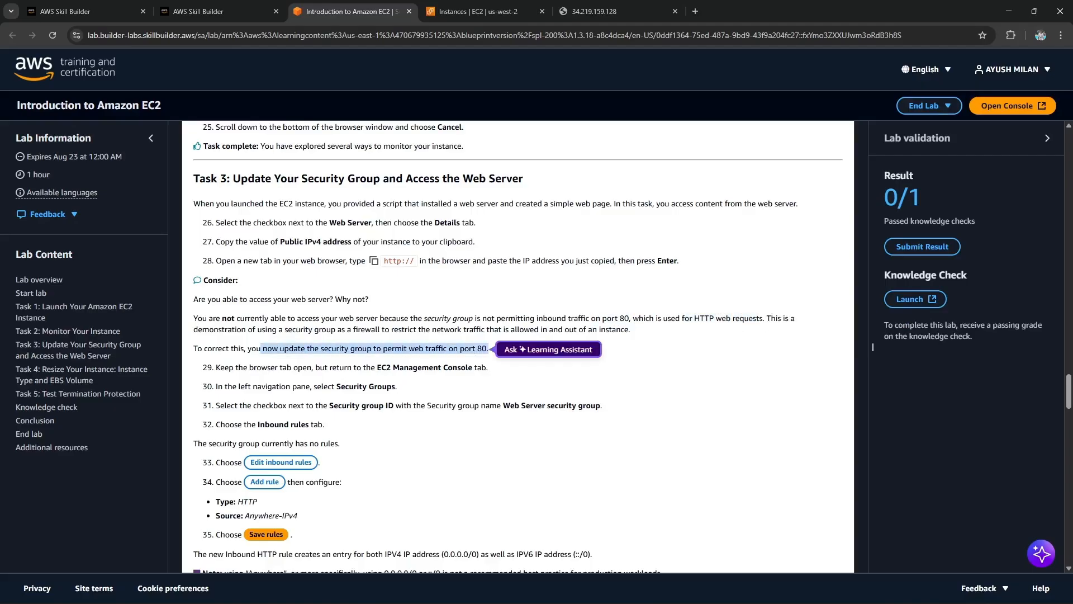
{"action": "left_click", "coordinate": [490, 348]}
Step: Read steps 29 and 30 of the lab instructions and open the Security Groups list in the EC2 console
{"action": "left_click_drag", "start_coordinate": [228, 368], "coordinate": [488, 368]}
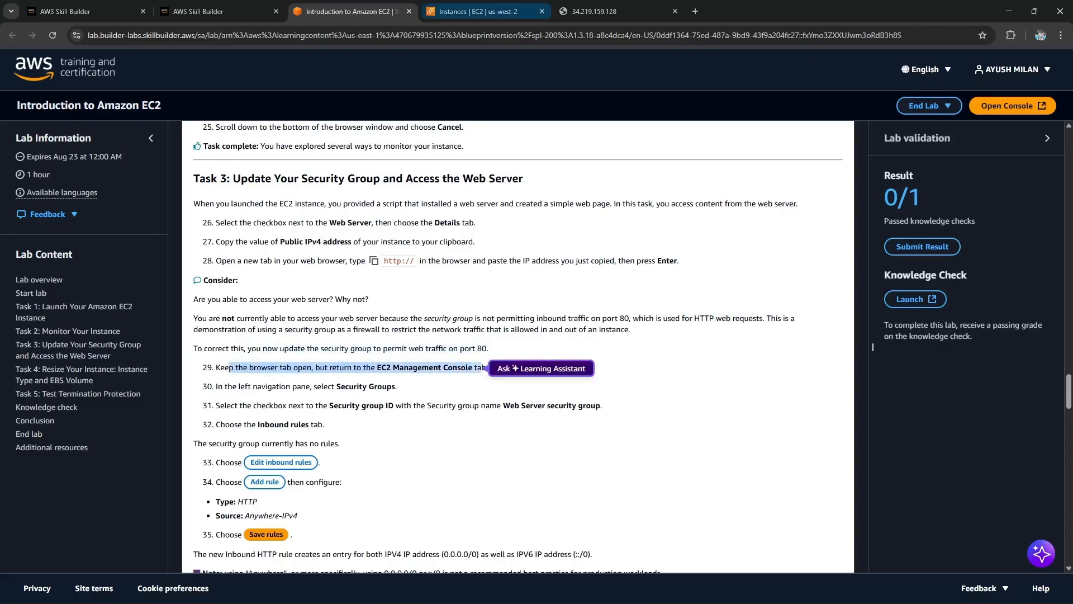
{"action": "left_click", "coordinate": [595, 11]}
{"action": "left_click", "coordinate": [358, 11]}
{"action": "left_click", "coordinate": [482, 11]}
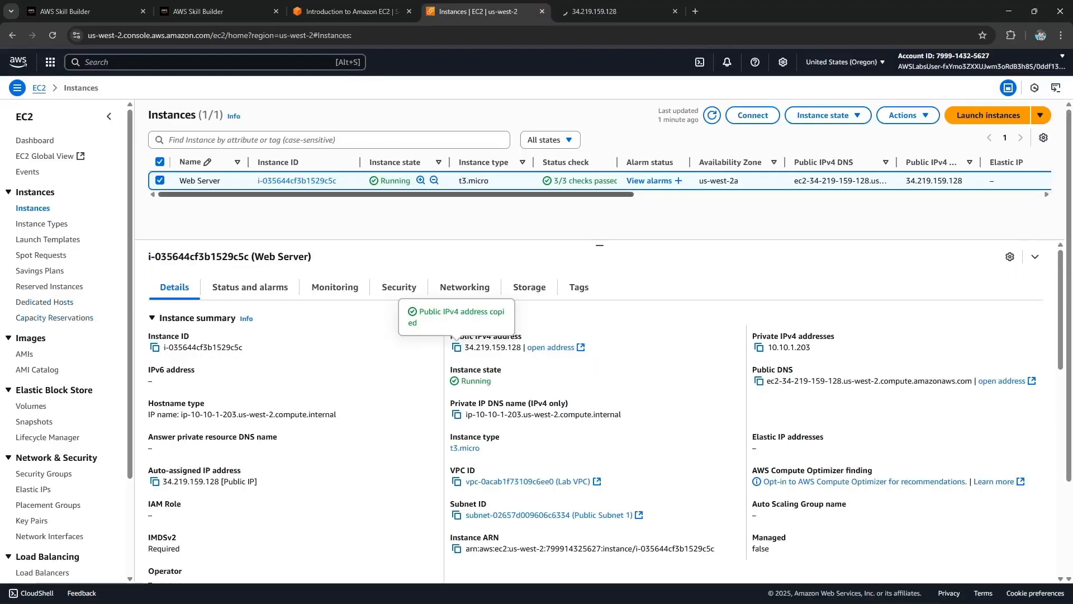
{"action": "left_click", "coordinate": [358, 11]}
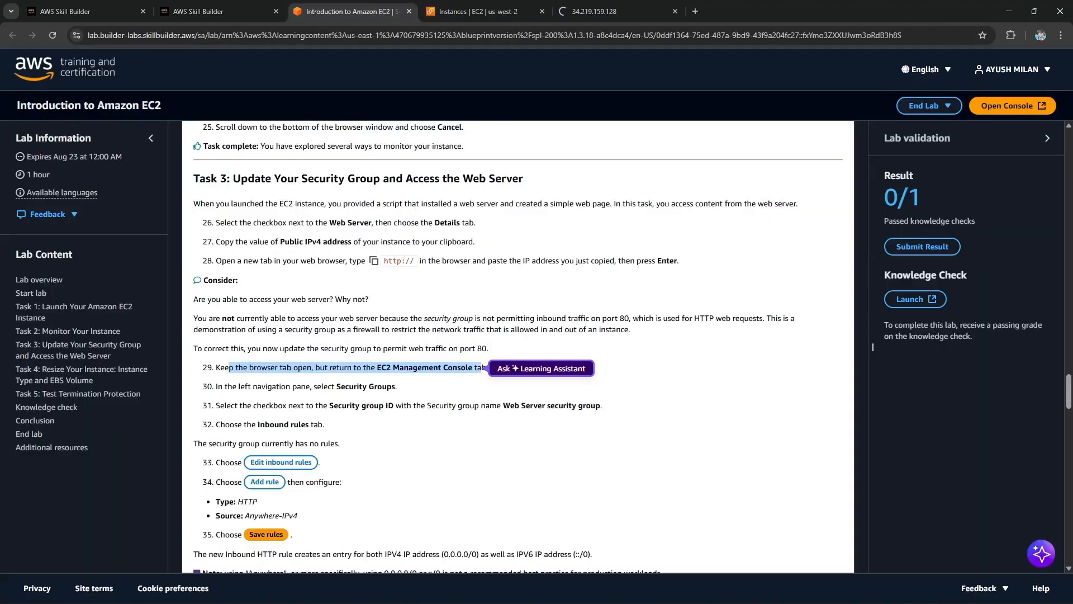
{"action": "left_click_drag", "start_coordinate": [398, 386], "coordinate": [332, 386]}
{"action": "left_click", "coordinate": [478, 11]}
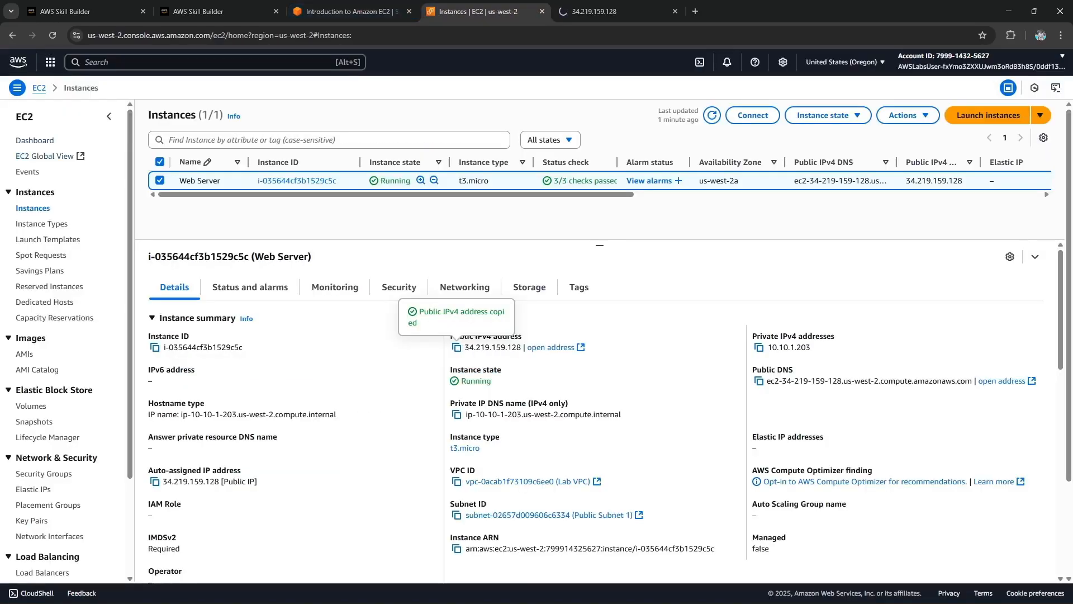
{"action": "left_click", "coordinate": [39, 88]}
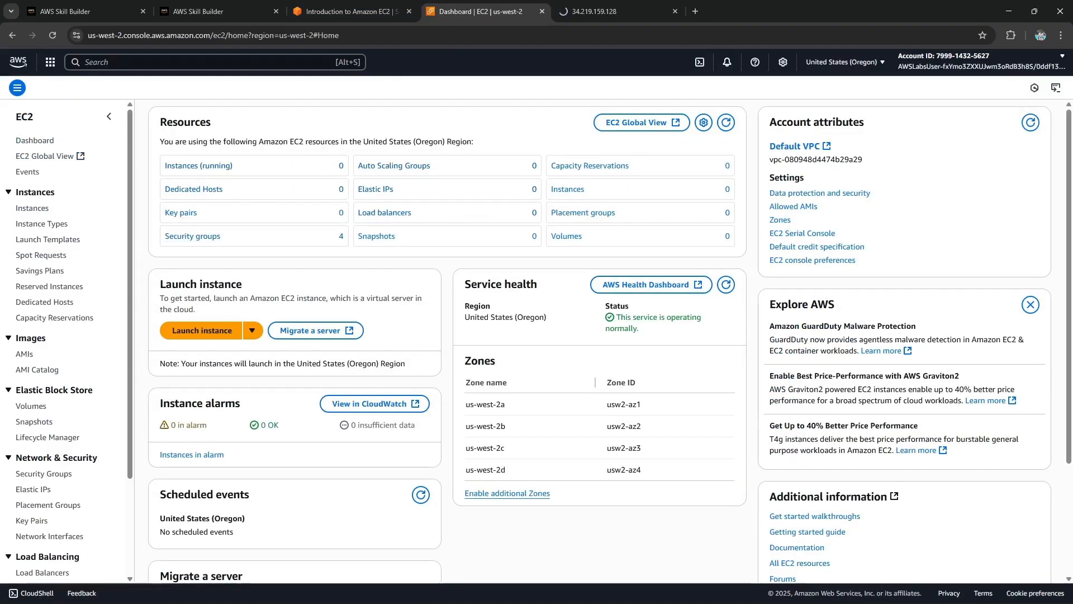
{"action": "left_click", "coordinate": [193, 236]}
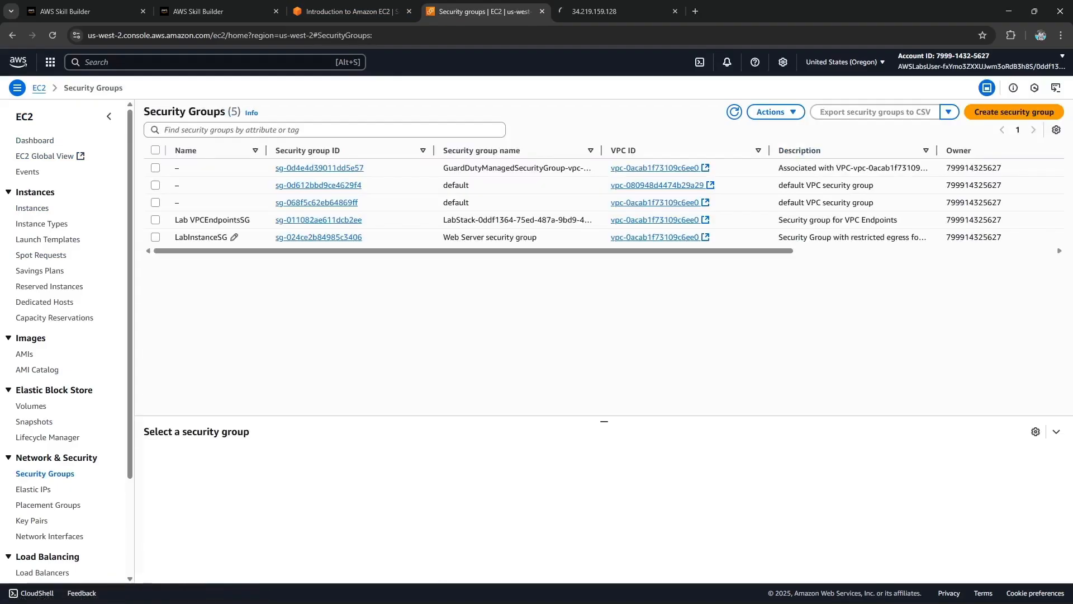
Step: Read lab step 31, select the Web Server security group in the EC2 console and show its inbound rules
{"action": "left_click", "coordinate": [344, 11]}
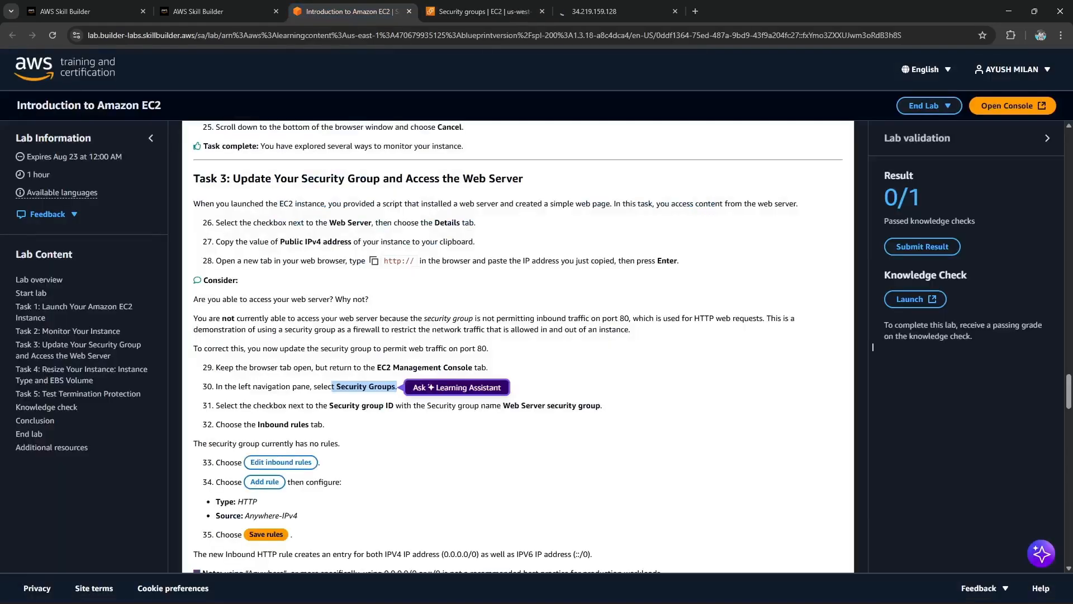
{"action": "left_click_drag", "start_coordinate": [503, 405], "coordinate": [601, 405]}
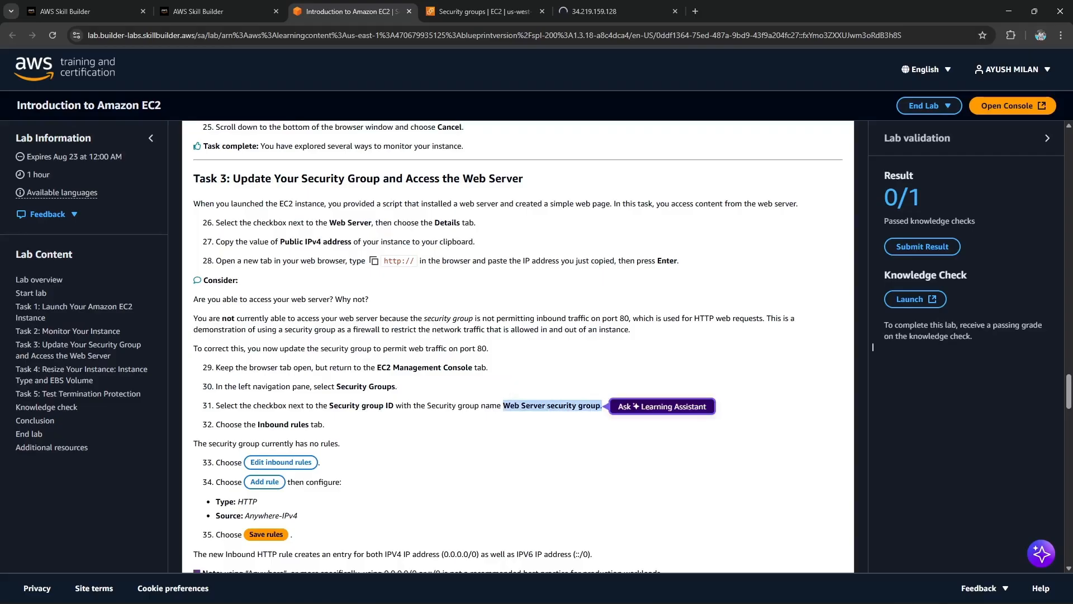
{"action": "key", "text": "ctrl+Tab"}
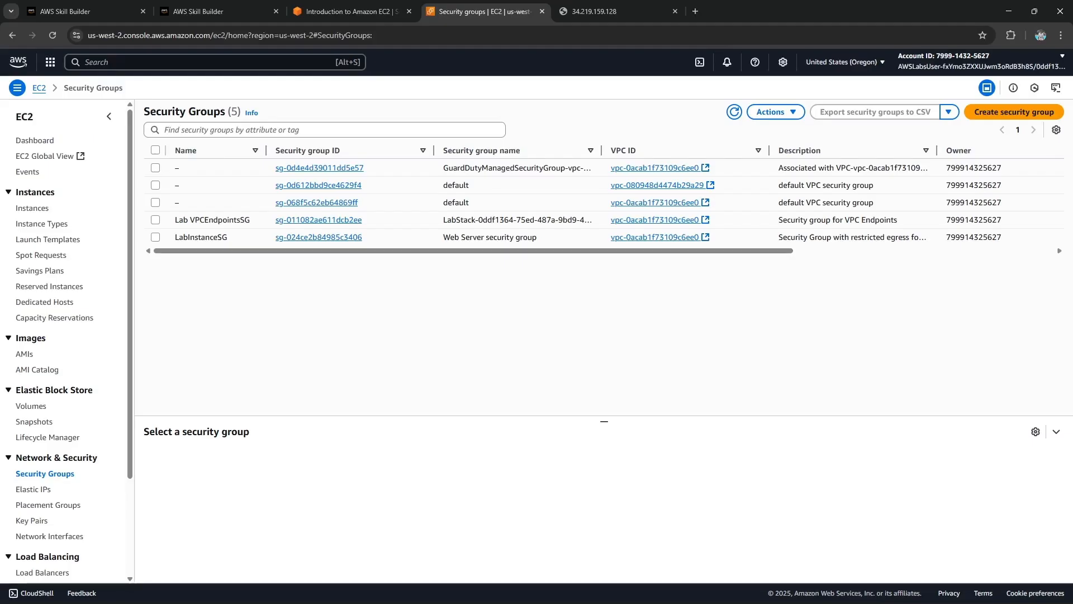
{"action": "left_click", "coordinate": [156, 237]}
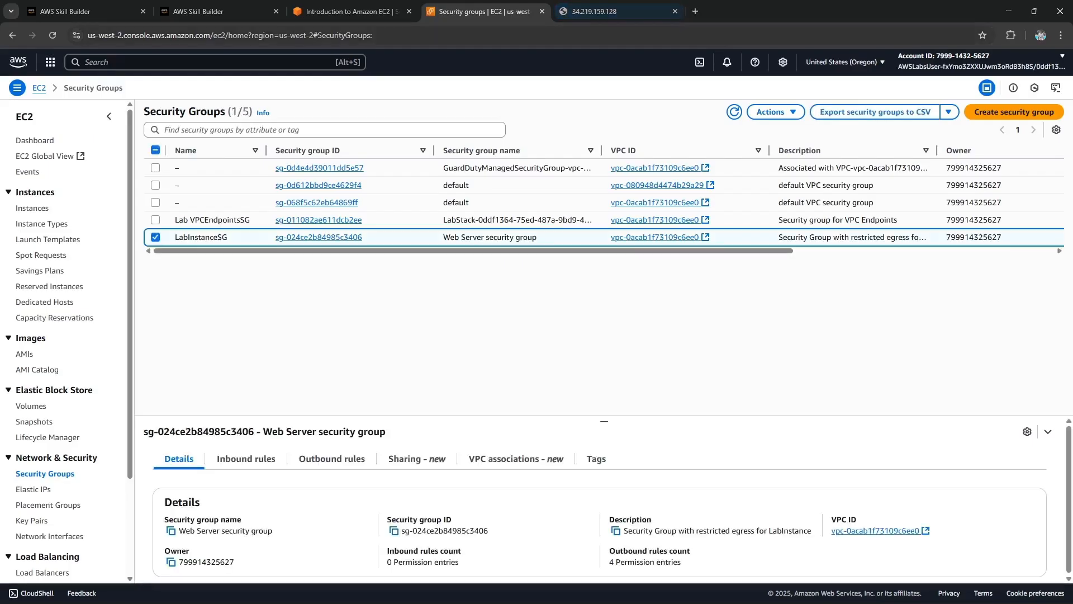
{"action": "left_click_drag", "start_coordinate": [605, 421], "coordinate": [605, 283]}
{"action": "left_click", "coordinate": [246, 319]}
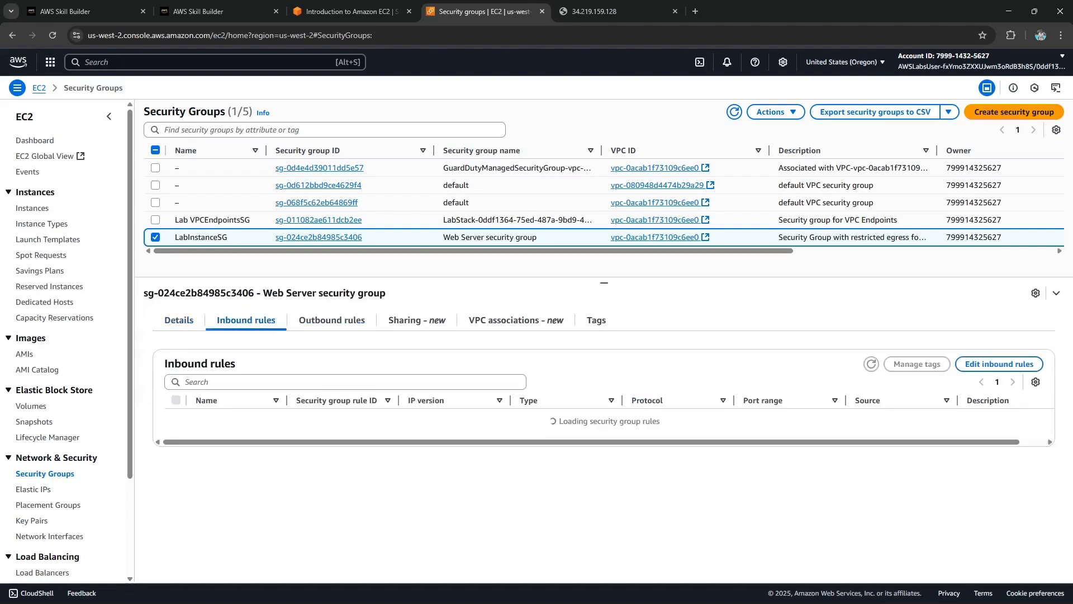
Step: Read lab steps 32 to 35 for the inbound rule's required type and source
{"action": "left_click", "coordinate": [351, 11]}
{"action": "left_click_drag", "start_coordinate": [246, 424], "coordinate": [325, 424]}
{"action": "scroll", "coordinate": [325, 424], "scroll_direction": "down", "scroll_amount": 3}
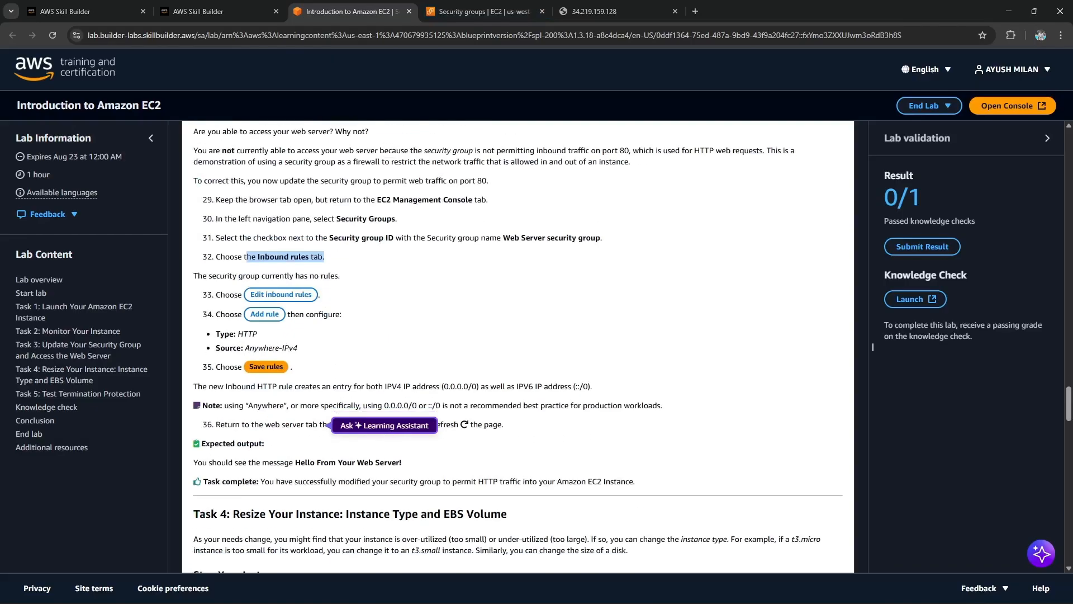
{"action": "left_click_drag", "start_coordinate": [216, 333], "coordinate": [298, 348]}
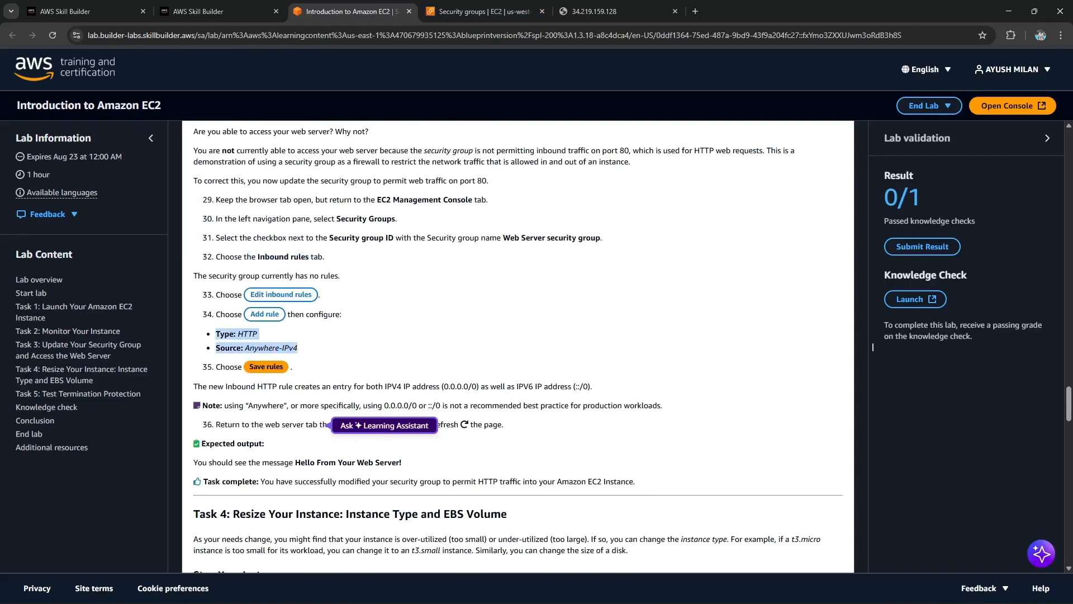
{"action": "scroll", "coordinate": [297, 347], "scroll_direction": "down", "scroll_amount": 1}
Step: Add an inbound rule of type HTTP with source Anywhere-IPv4 to the Web Server security group and save the rules
{"action": "left_click", "coordinate": [481, 11]}
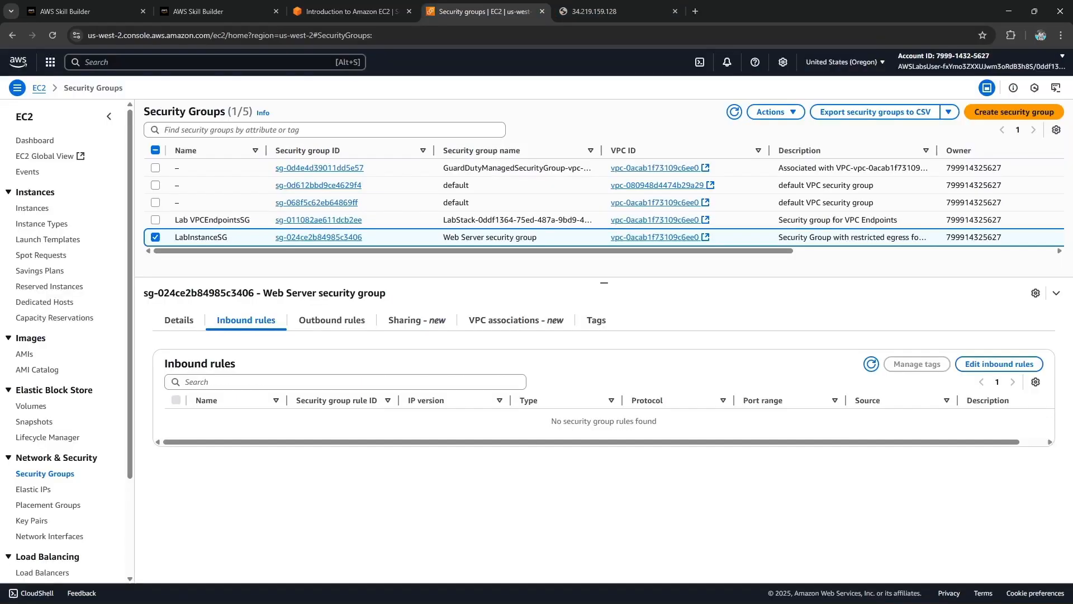
{"action": "left_click", "coordinate": [871, 364]}
{"action": "left_click", "coordinate": [1000, 363]}
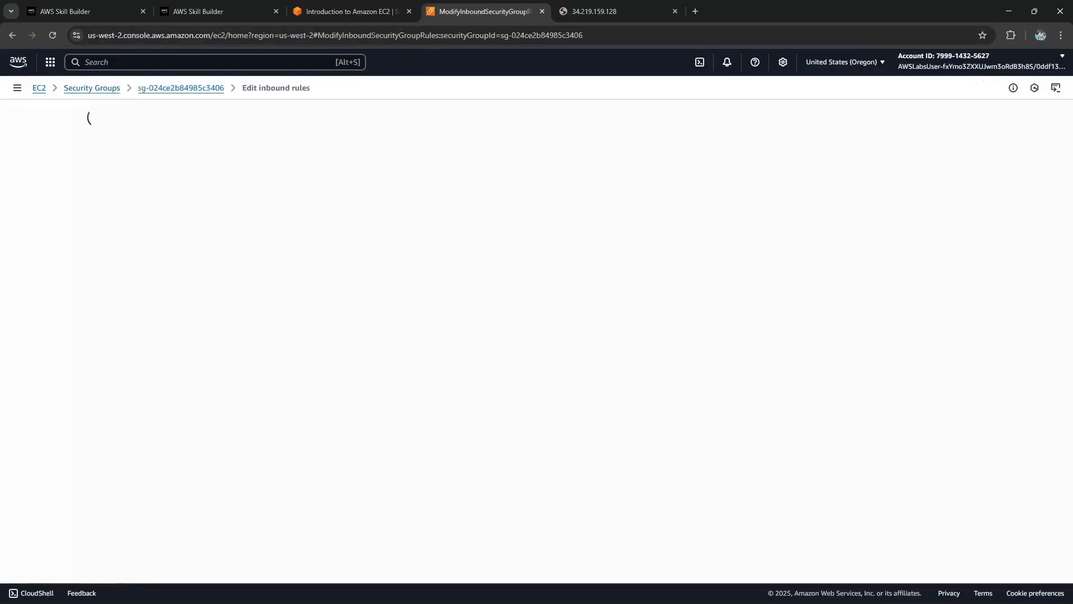
{"action": "left_click", "coordinate": [122, 210]}
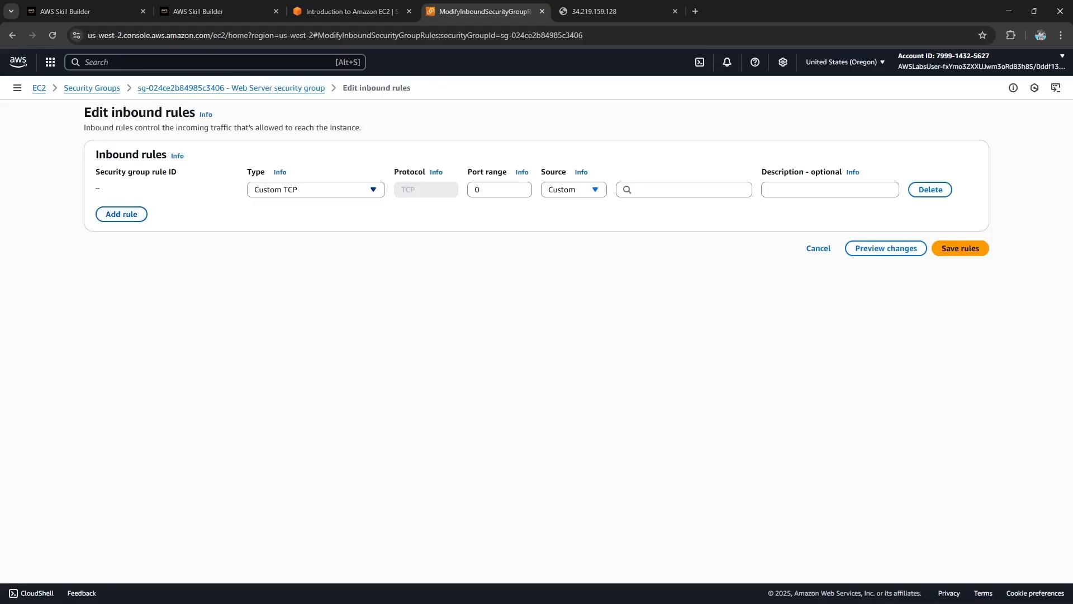
{"action": "left_click", "coordinate": [316, 190]}
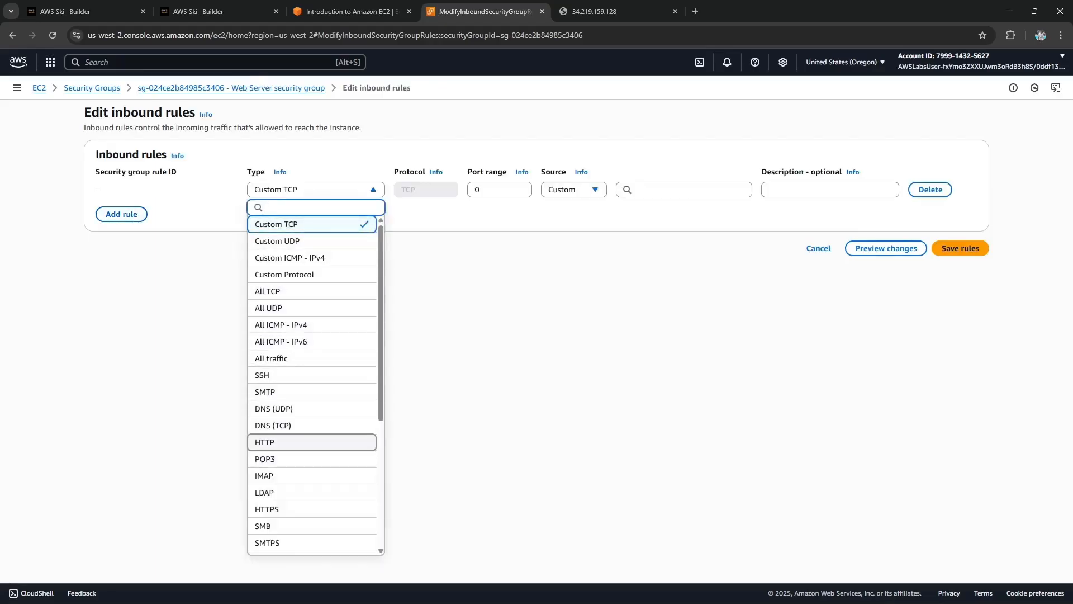
{"action": "left_click", "coordinate": [290, 442]}
{"action": "left_click", "coordinate": [574, 189]}
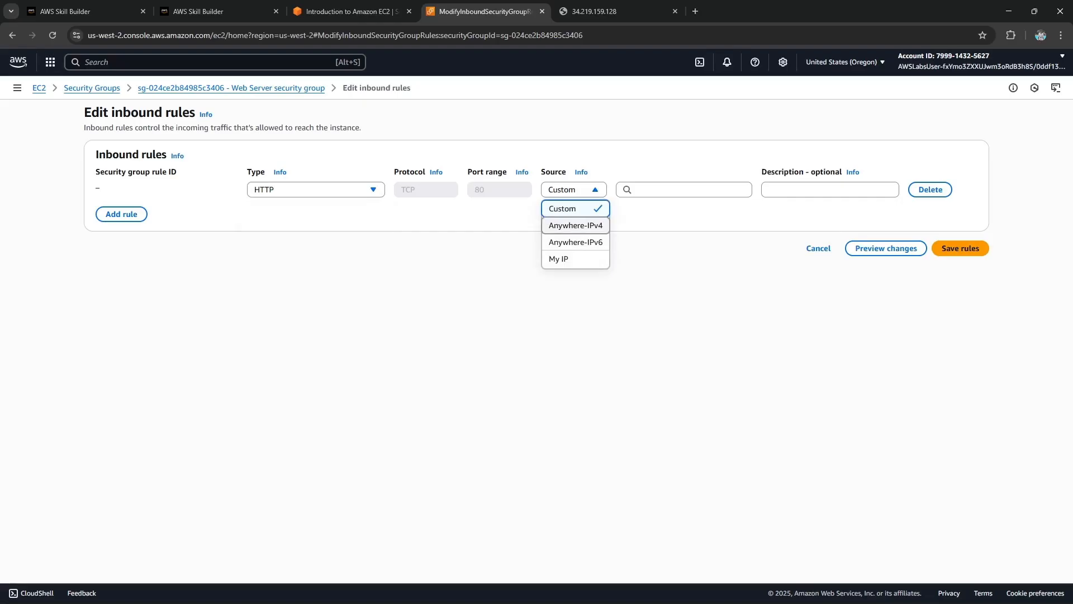
{"action": "left_click", "coordinate": [565, 227]}
{"action": "left_click", "coordinate": [960, 296]}
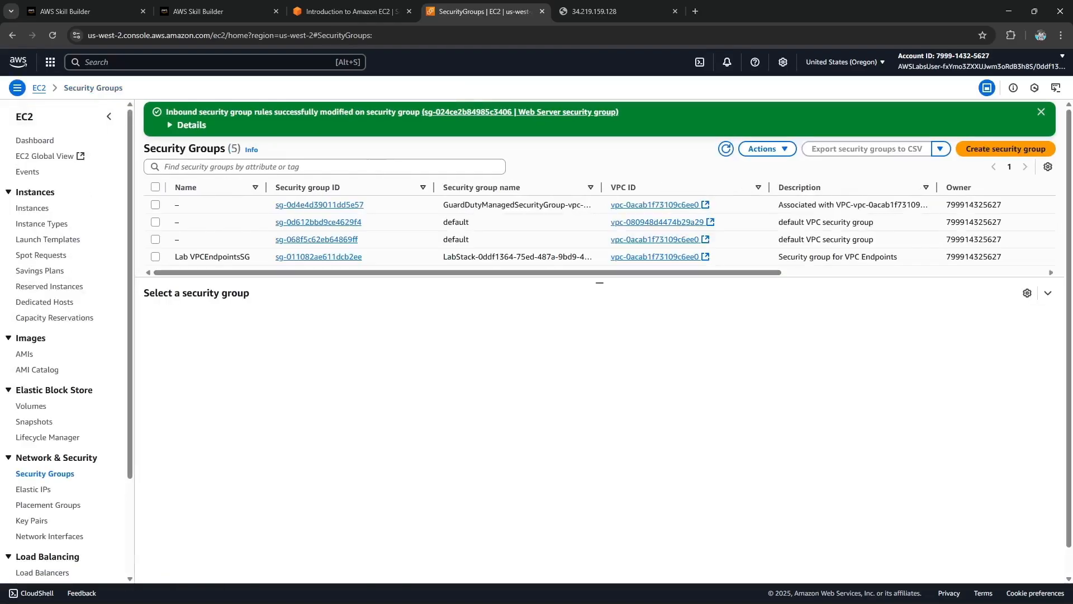
Step: Read lab step 36, reload the web server page at 34.219.159.128 and check its message
{"action": "key", "text": "ctrl+shift+Tab"}
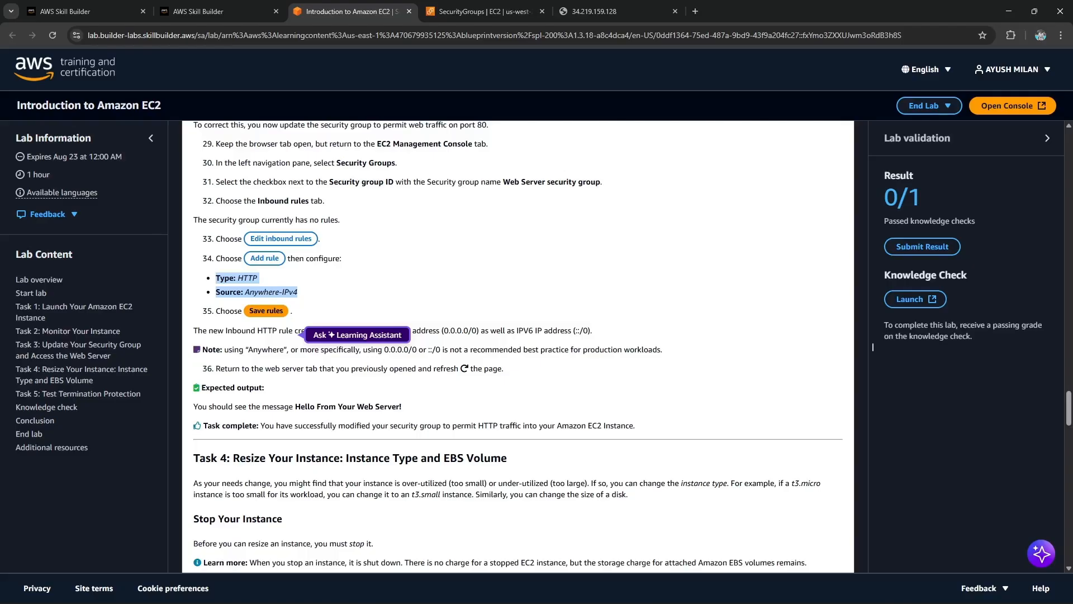
{"action": "left_click_drag", "start_coordinate": [216, 369], "coordinate": [469, 372]}
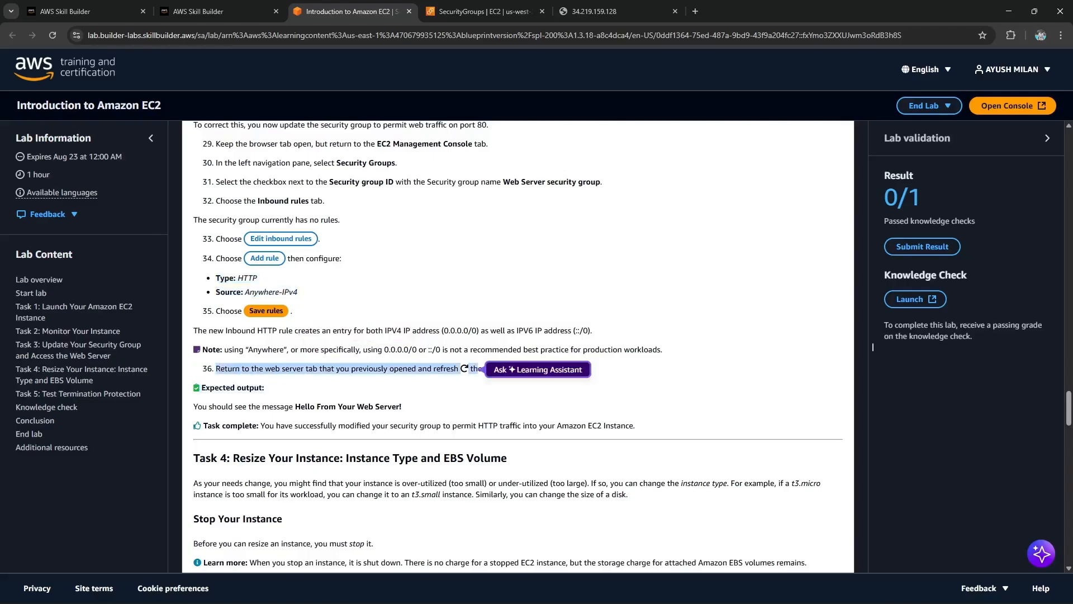
{"action": "left_click", "coordinate": [614, 12]}
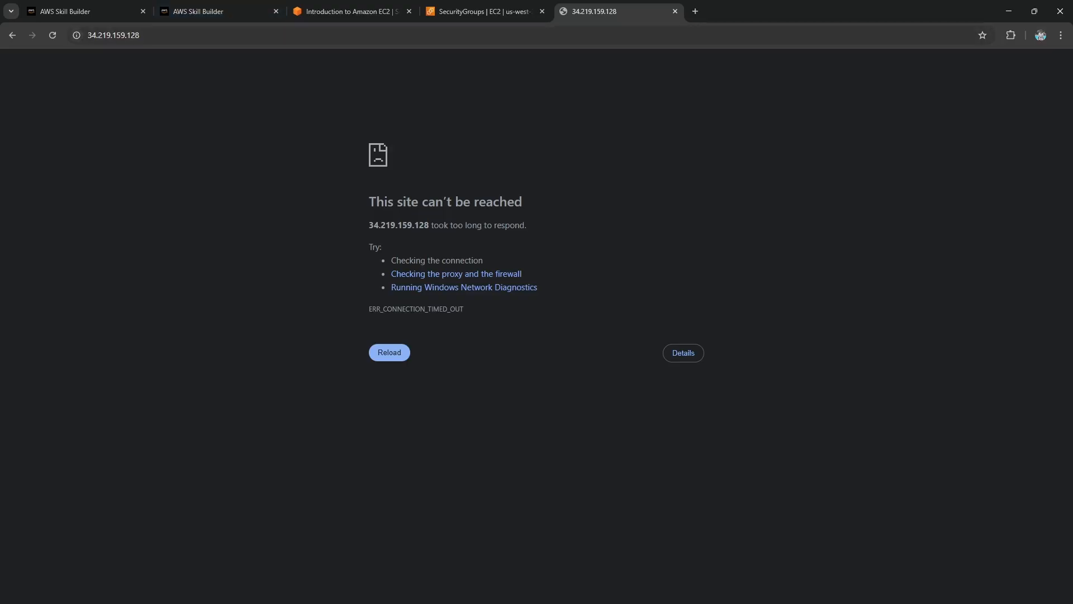
{"action": "left_click", "coordinate": [53, 34]}
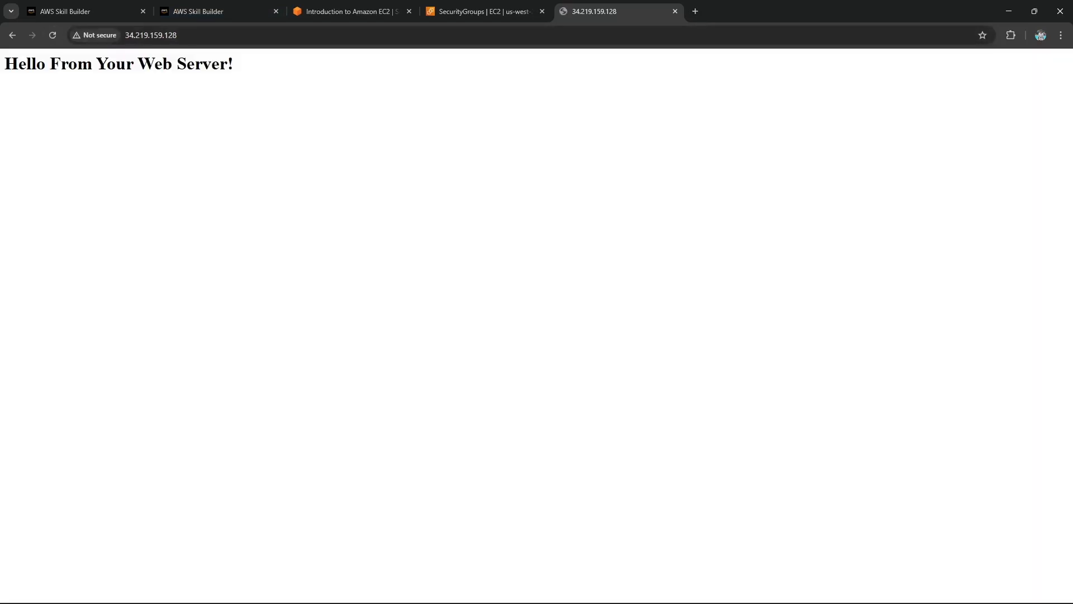
{"action": "left_click_drag", "start_coordinate": [18, 64], "coordinate": [233, 63]}
{"action": "left_click", "coordinate": [233, 63]}
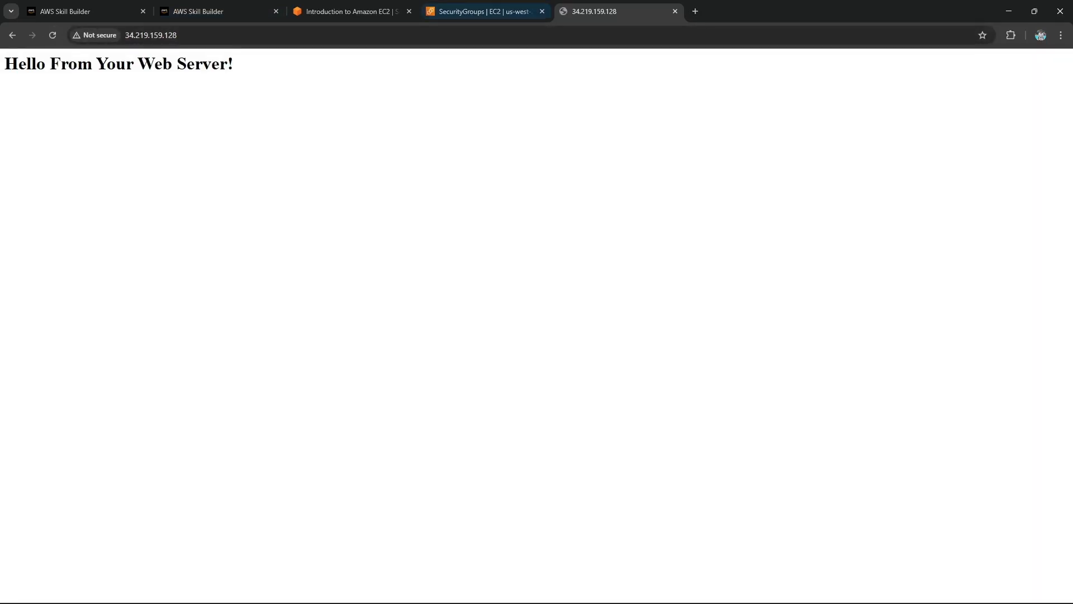
Step: Compare the expected output of Task 3 in the lab instructions and read the introduction of Task 4 on resizing the instance
{"action": "left_click", "coordinate": [347, 11]}
{"action": "scroll", "coordinate": [872, 346], "scroll_direction": "down", "scroll_amount": 1}
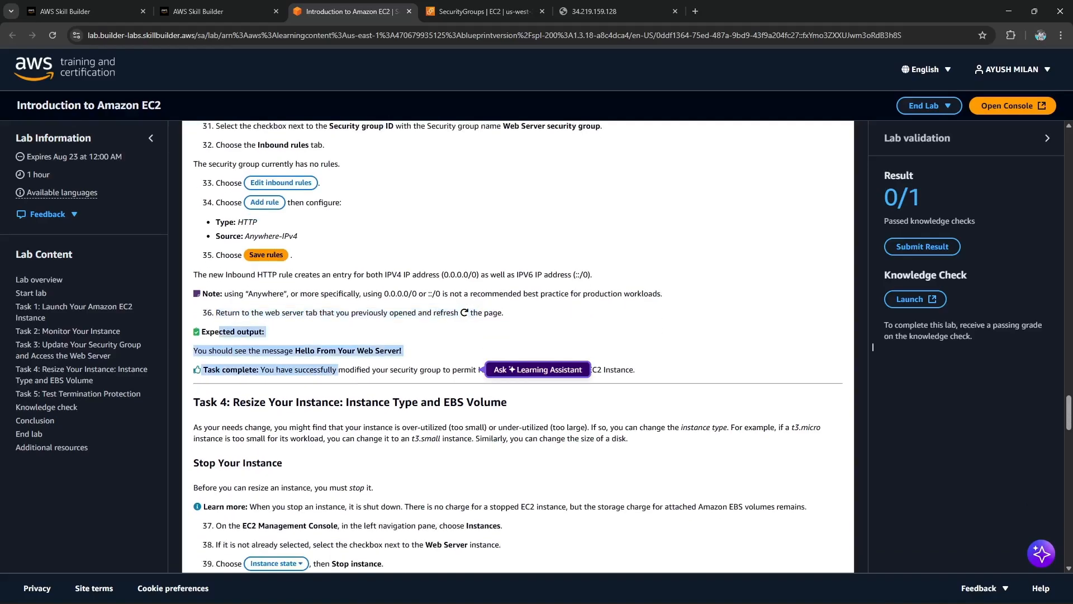
{"action": "scroll", "coordinate": [873, 347], "scroll_direction": "down", "scroll_amount": 2}
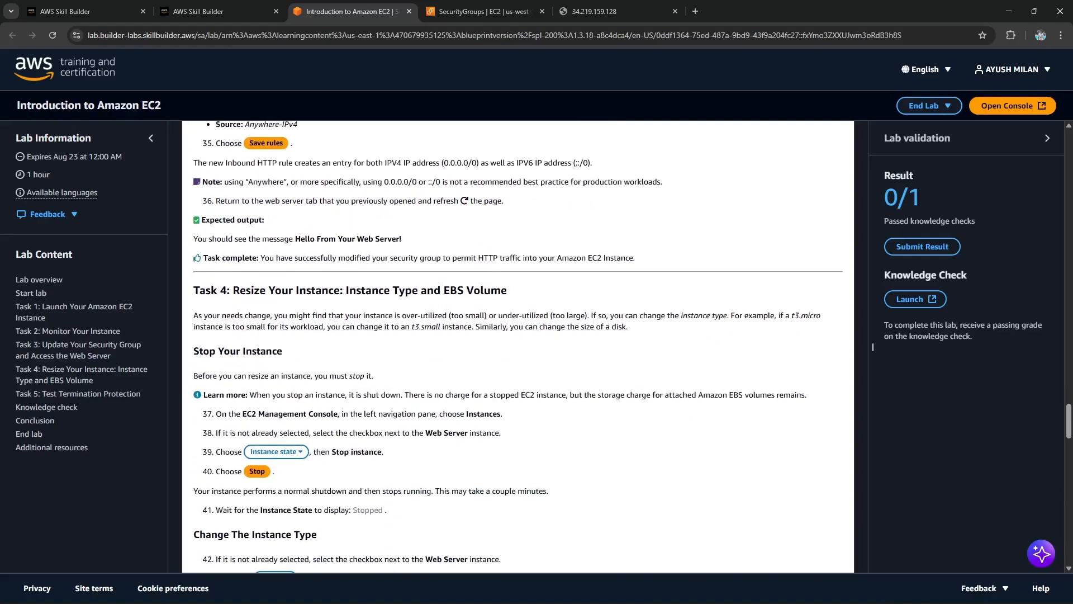
{"action": "left_click_drag", "start_coordinate": [349, 290], "coordinate": [463, 291]}
{"action": "scroll", "coordinate": [463, 290], "scroll_direction": "down", "scroll_amount": 2}
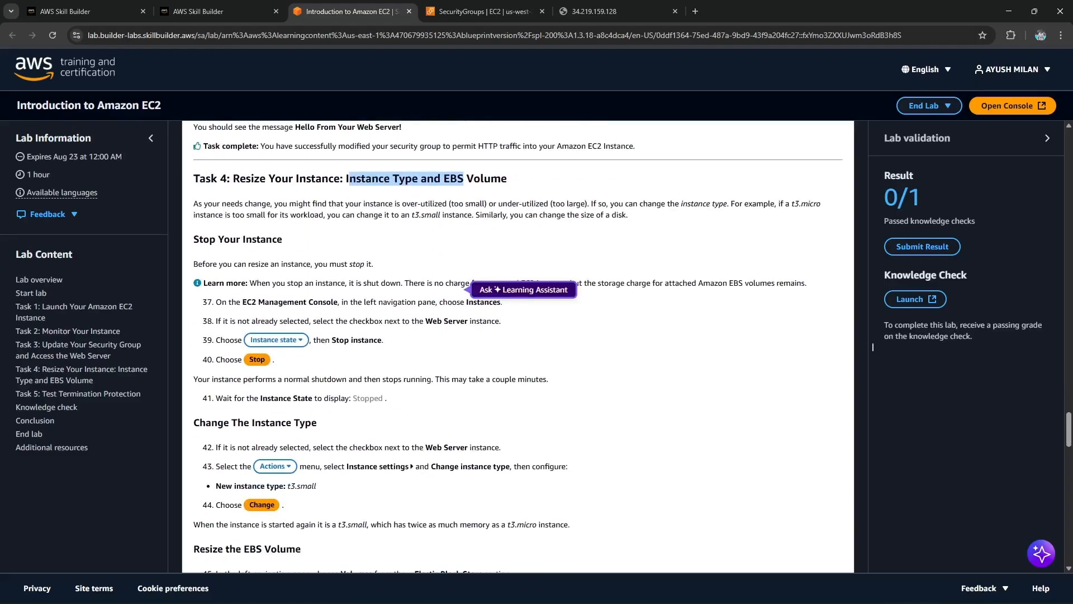
{"action": "scroll", "coordinate": [873, 346], "scroll_direction": "up", "scroll_amount": 1}
{"action": "left_click", "coordinate": [873, 347]}
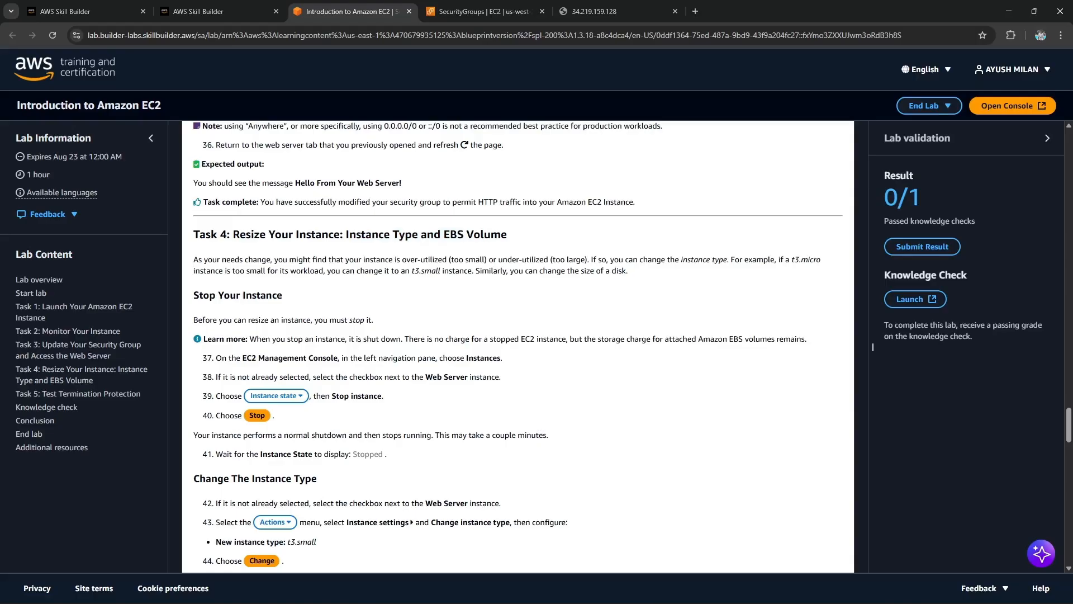
Step: Read the Stop Your Instance section of Task 4, including step 37
{"action": "left_click_drag", "start_coordinate": [194, 320], "coordinate": [371, 320]}
{"action": "left_click", "coordinate": [372, 320]}
{"action": "left_click_drag", "start_coordinate": [193, 295], "coordinate": [283, 295]}
{"action": "left_click", "coordinate": [283, 296]}
{"action": "left_click_drag", "start_coordinate": [227, 358], "coordinate": [503, 358]}
Step: Stop the Web Server instance from the Instances list in the EC2 console
{"action": "key", "text": "ctrl+Tab"}
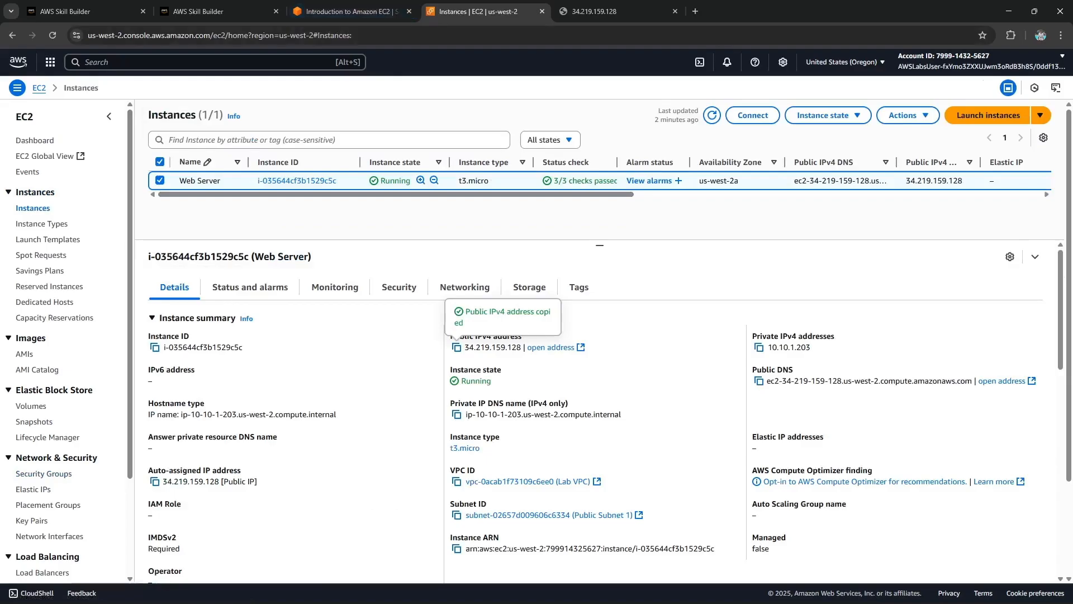
{"action": "left_click", "coordinate": [159, 180]}
{"action": "left_click", "coordinate": [159, 180]}
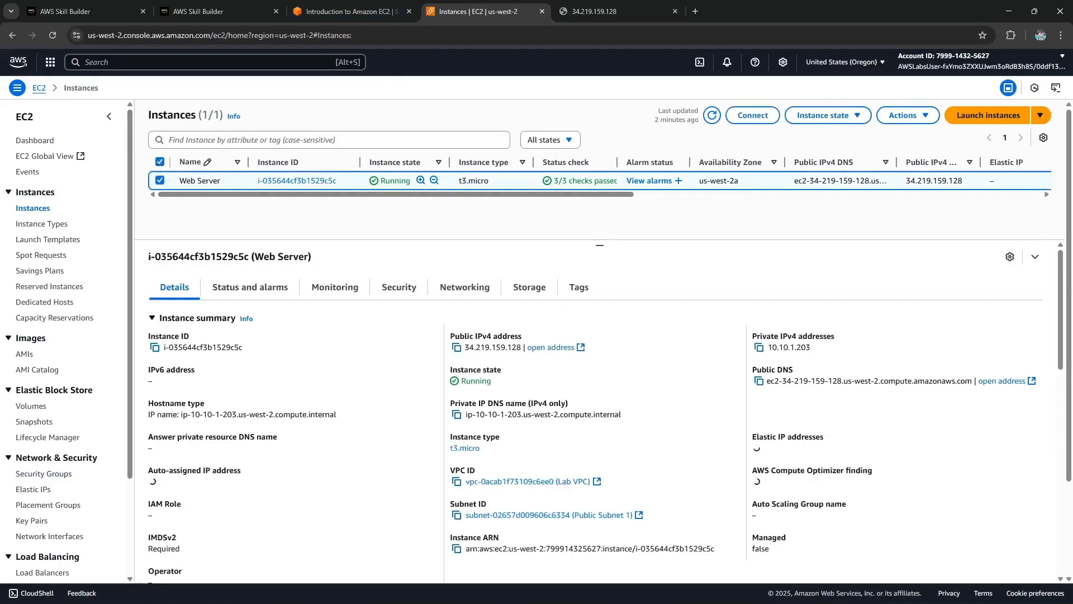
{"action": "left_click", "coordinate": [828, 115]}
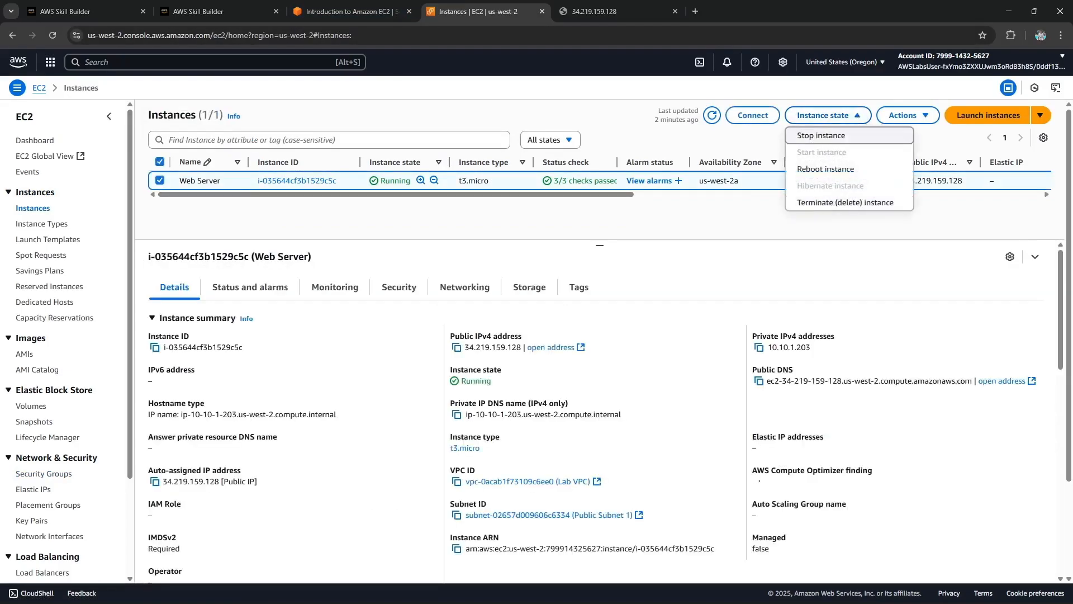
{"action": "left_click", "coordinate": [822, 135]}
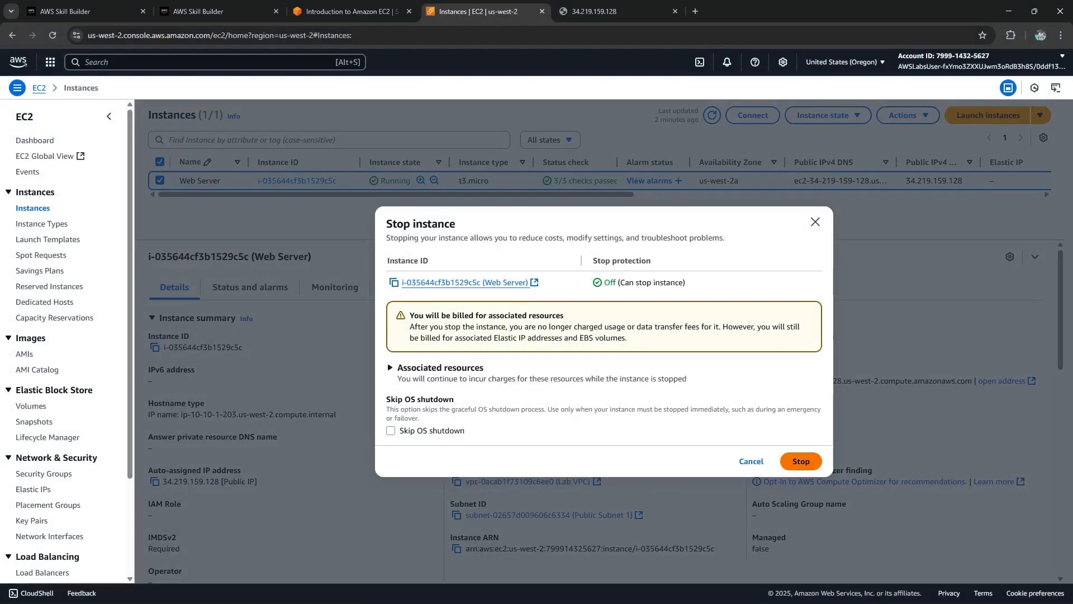
{"action": "left_click", "coordinate": [802, 461]}
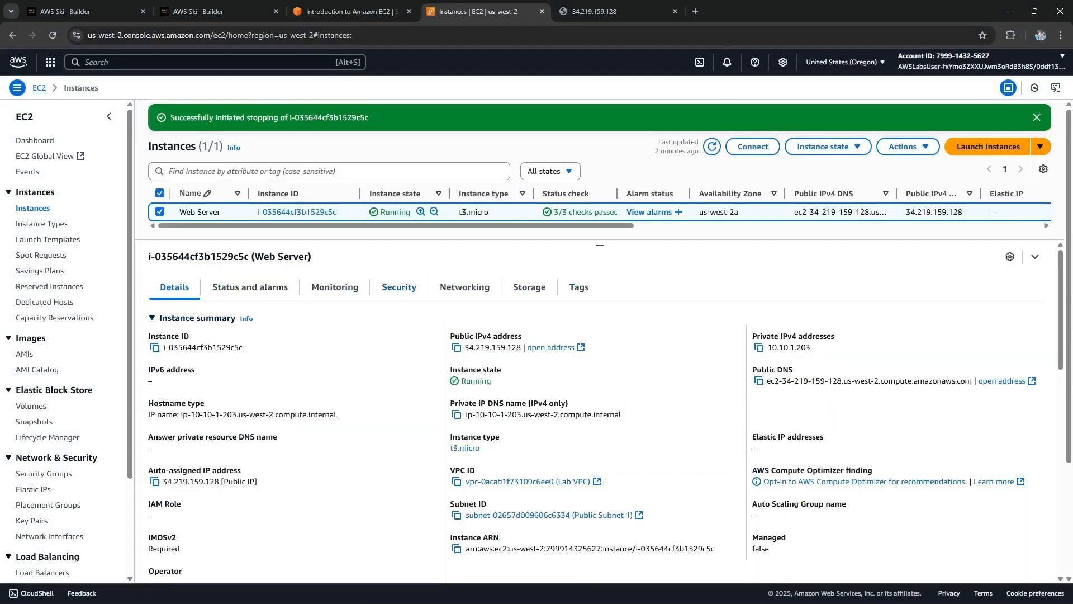
Step: Read lab step 41 on waiting for the Stopped state and steps 42 to 44 on changing the instance type to t3.small
{"action": "left_click", "coordinate": [346, 11]}
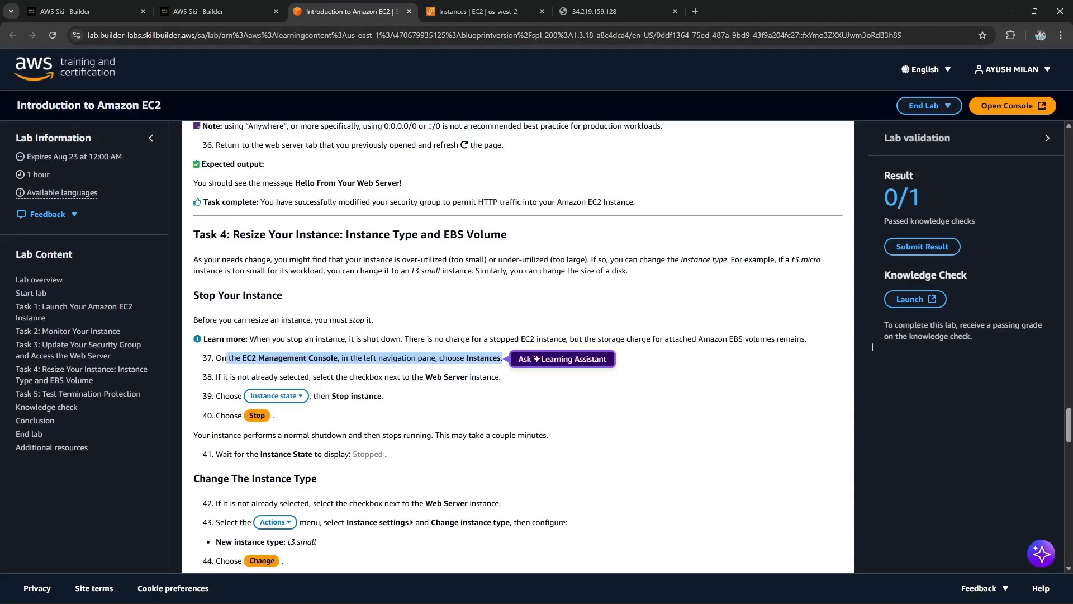
{"action": "left_click_drag", "start_coordinate": [248, 454], "coordinate": [388, 454]}
{"action": "scroll", "coordinate": [387, 454], "scroll_direction": "down", "scroll_amount": 2}
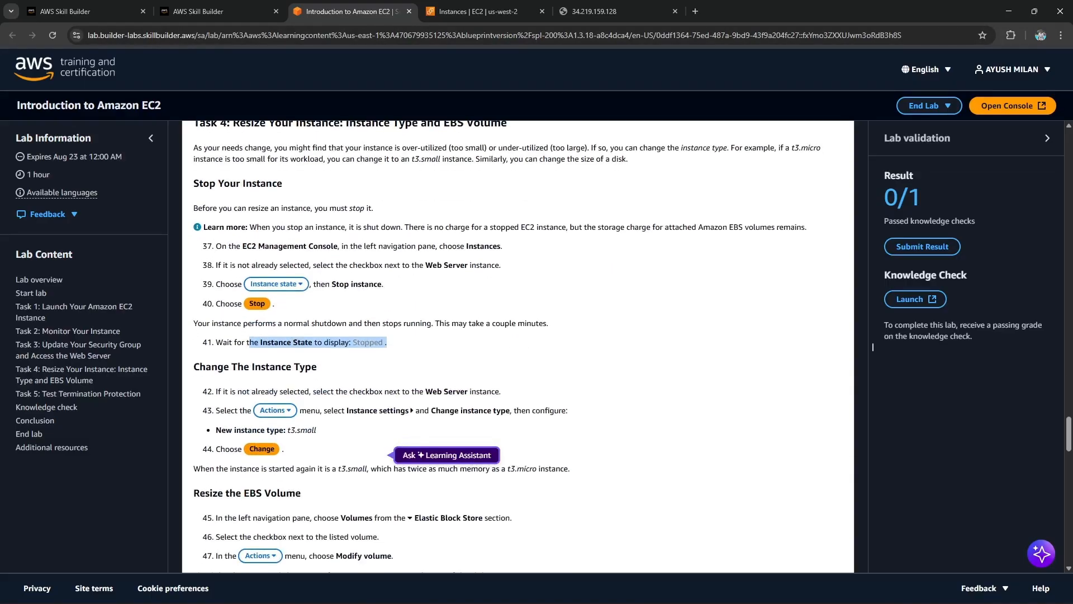
{"action": "scroll", "coordinate": [387, 454], "scroll_direction": "down", "scroll_amount": 2}
{"action": "left_click_drag", "start_coordinate": [230, 255], "coordinate": [317, 255]}
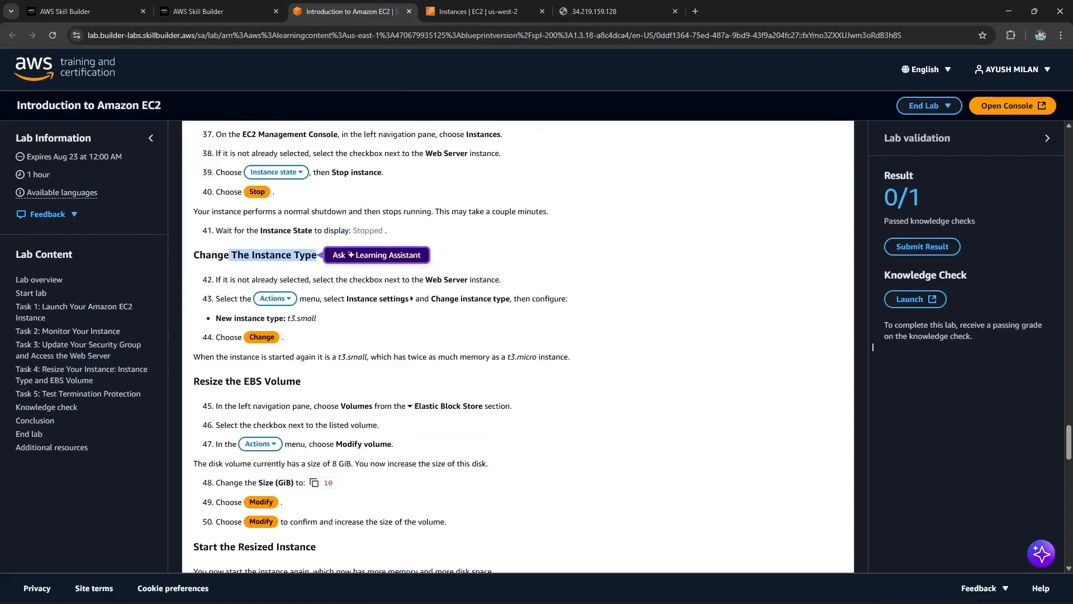
{"action": "left_click_drag", "start_coordinate": [354, 299], "coordinate": [568, 299]}
{"action": "left_click", "coordinate": [569, 300]}
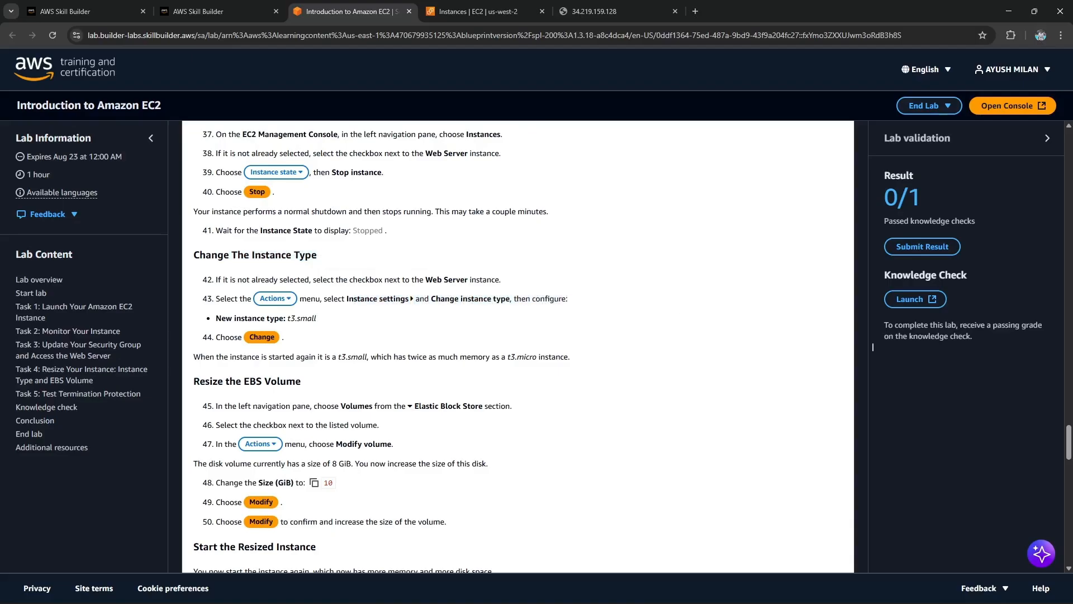
{"action": "left_click_drag", "start_coordinate": [287, 318], "coordinate": [317, 318]}
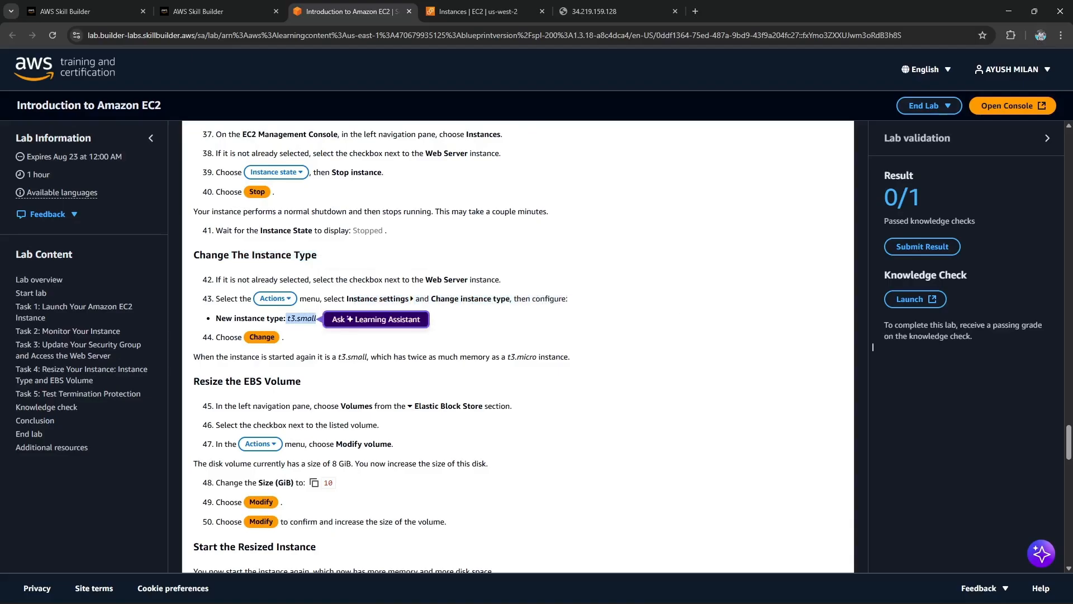
{"action": "left_click", "coordinate": [873, 347]}
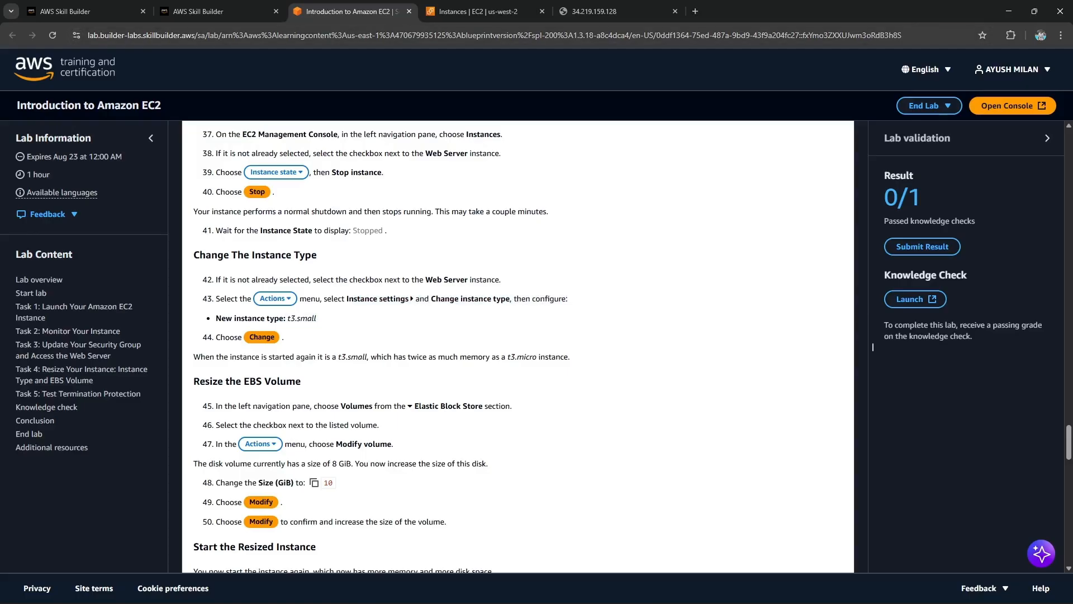
{"action": "scroll", "coordinate": [873, 346], "scroll_direction": "up", "scroll_amount": 3}
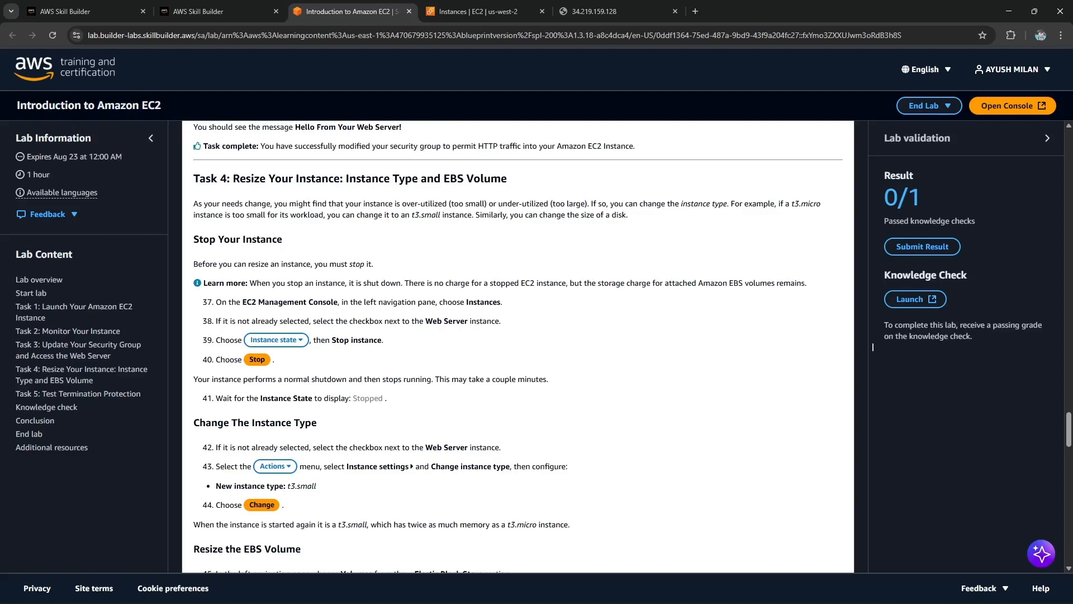
{"action": "scroll", "coordinate": [872, 346], "scroll_direction": "down", "scroll_amount": 4}
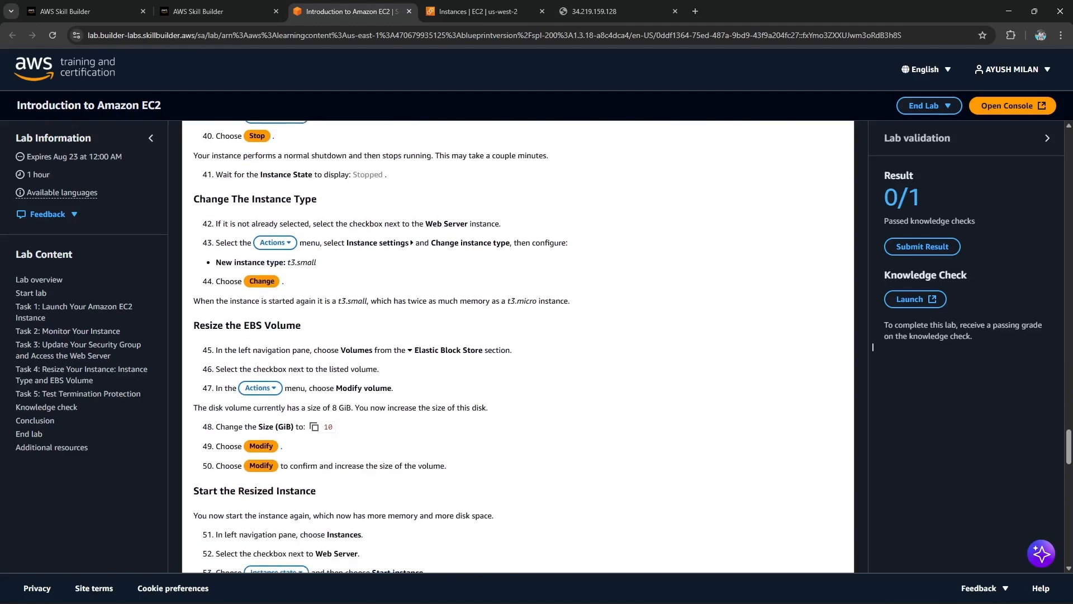
Step: Check the Web Server's instance state and review lab steps 37 to 44 on stopping it and changing its type
{"action": "key", "text": "ctrl+Tab"}
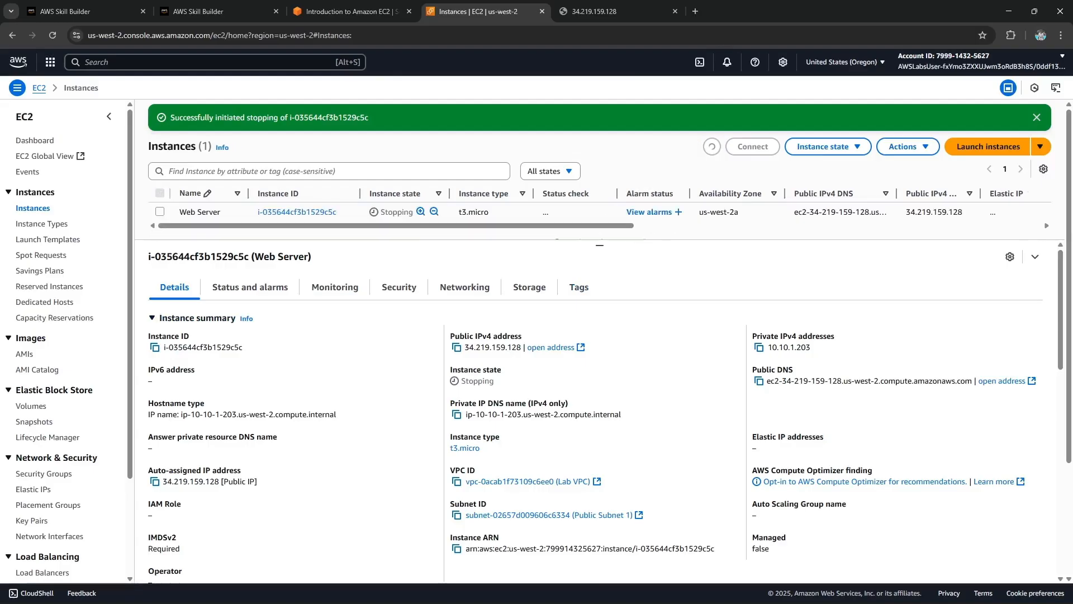
{"action": "key", "text": "ctrl+shift+Tab"}
{"action": "scroll", "coordinate": [873, 347], "scroll_direction": "up", "scroll_amount": 2}
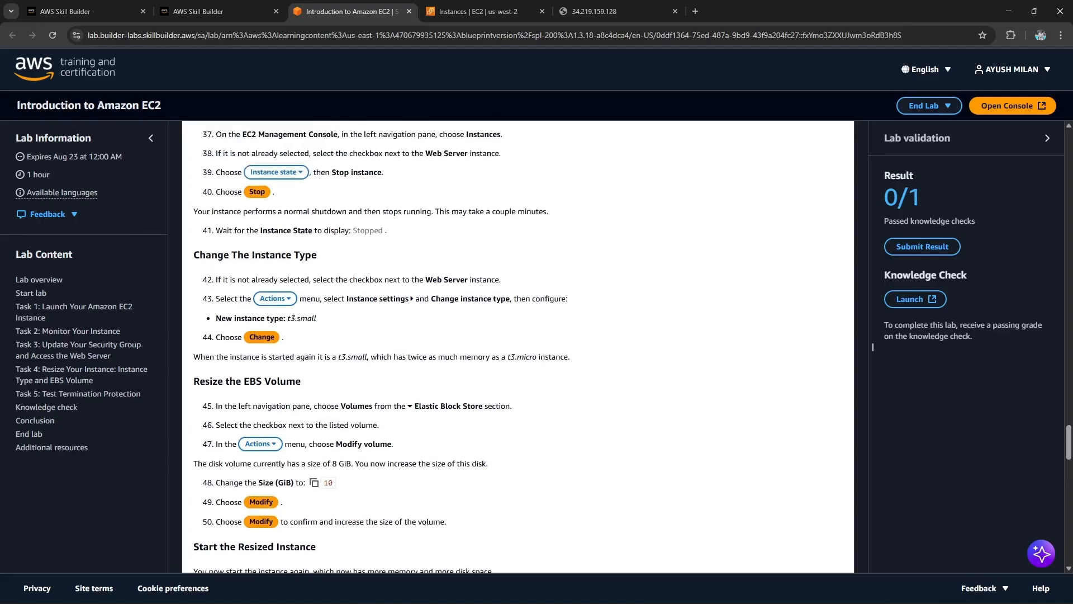
{"action": "scroll", "coordinate": [873, 346], "scroll_direction": "up", "scroll_amount": 2}
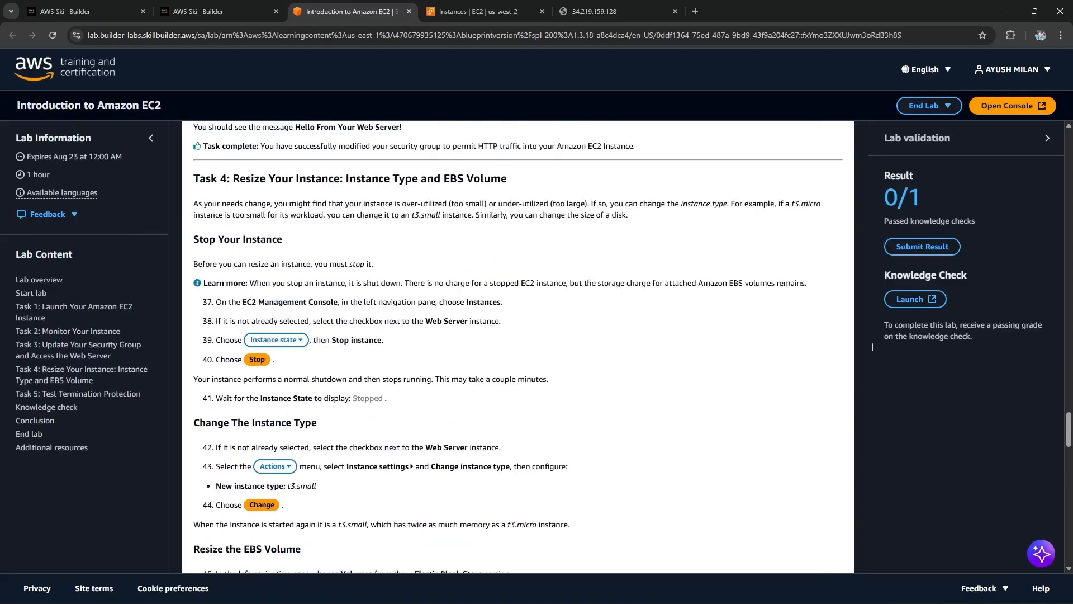
{"action": "scroll", "coordinate": [873, 347], "scroll_direction": "down", "scroll_amount": 5}
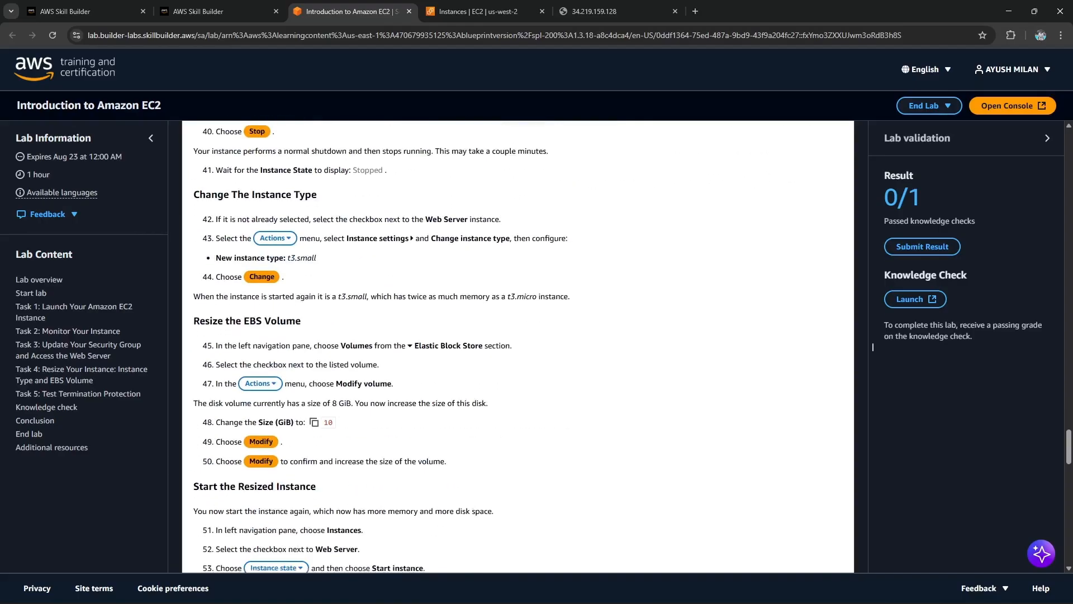
Step: Read the Resize the EBS Volume section of the lab instructions, steps 45 to 50
{"action": "left_click_drag", "start_coordinate": [194, 270], "coordinate": [512, 294]}
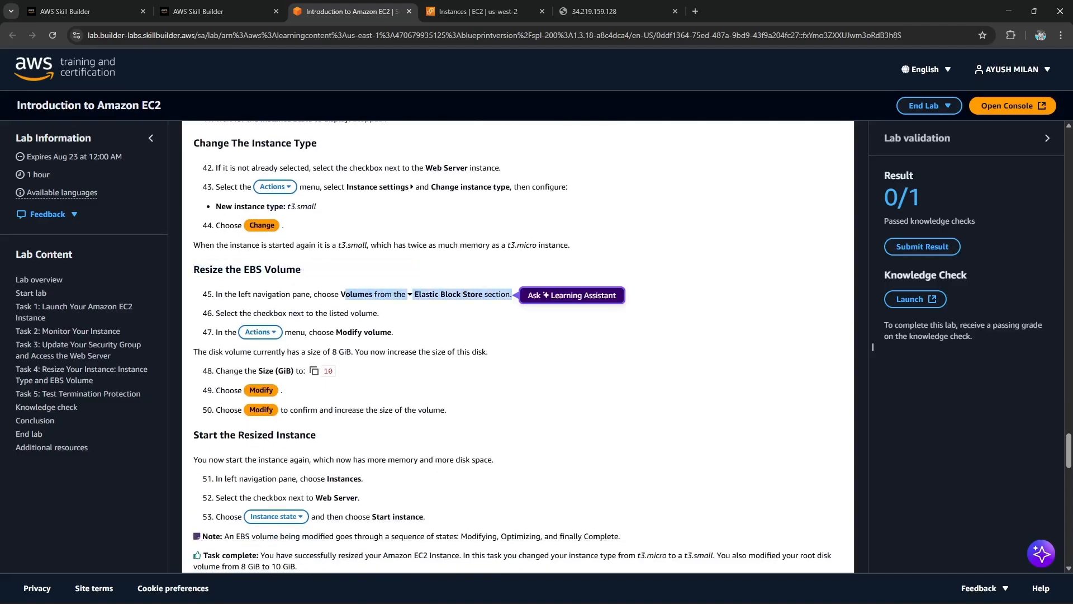
{"action": "left_click_drag", "start_coordinate": [245, 332], "coordinate": [391, 333]}
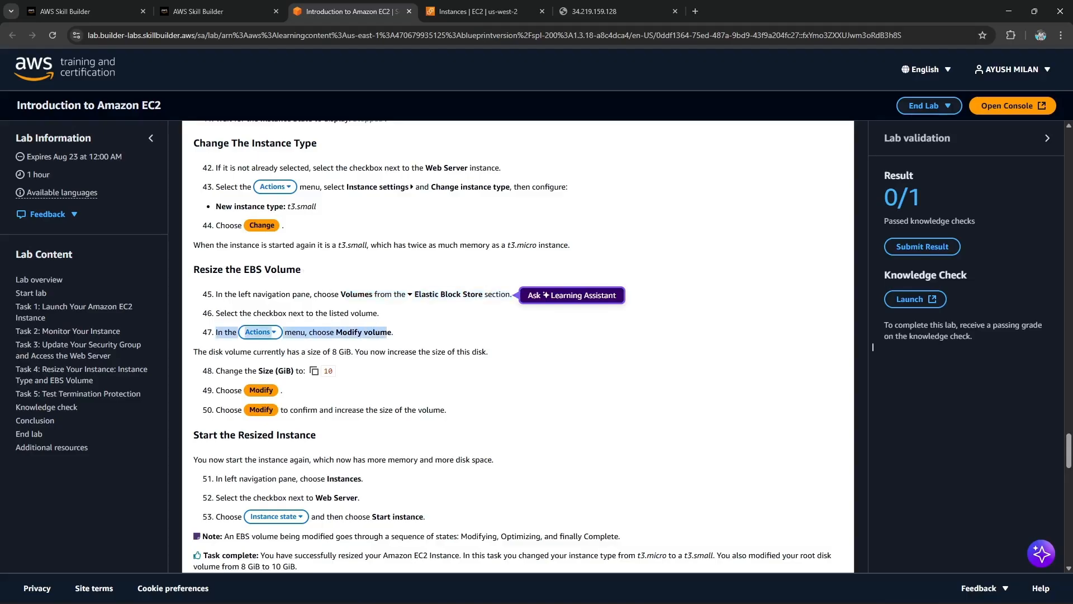
{"action": "left_click_drag", "start_coordinate": [316, 351], "coordinate": [352, 351]}
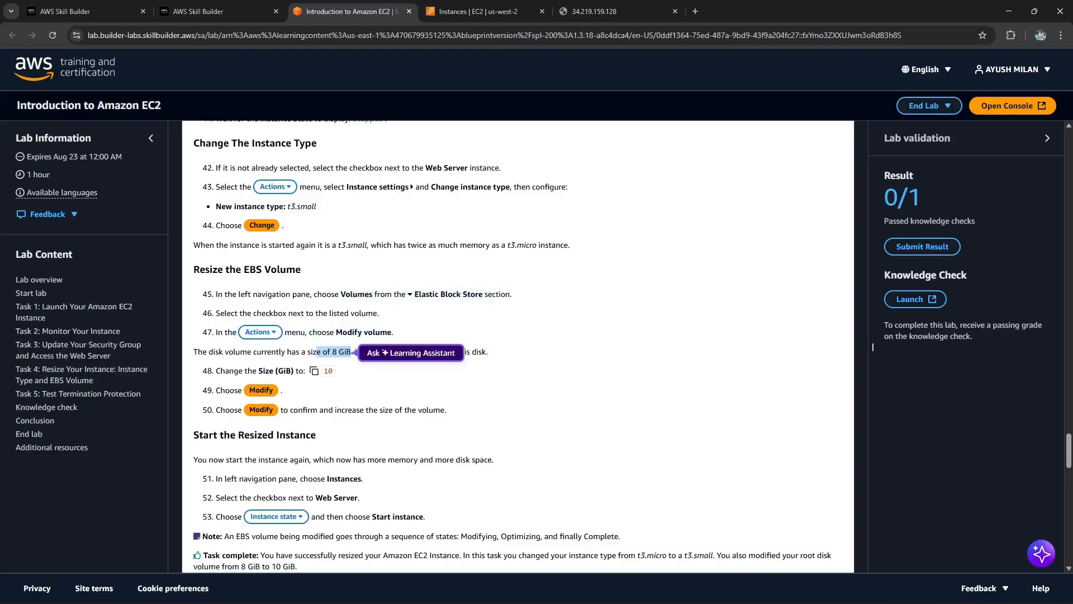
{"action": "left_click", "coordinate": [324, 372]}
{"action": "left_click", "coordinate": [411, 352]}
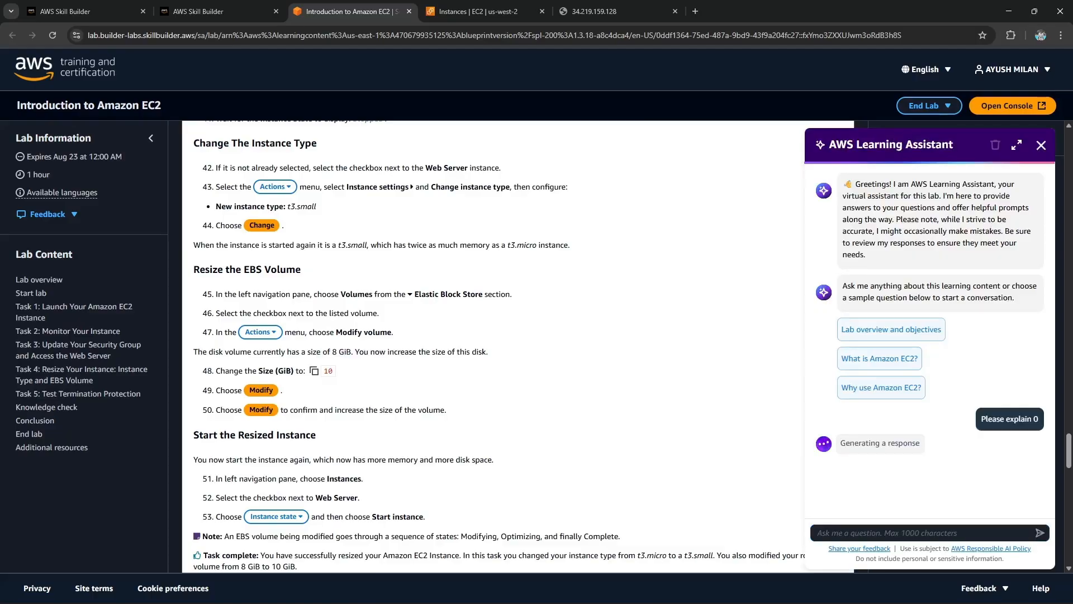
{"action": "left_click", "coordinate": [1041, 146]}
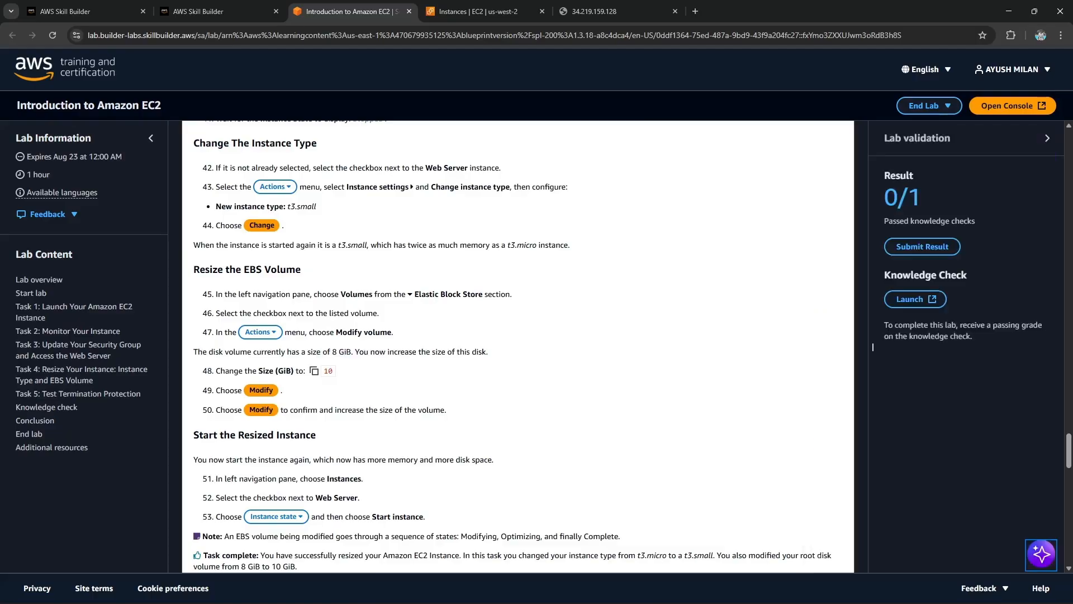
{"action": "left_click_drag", "start_coordinate": [297, 410], "coordinate": [447, 410]}
{"action": "scroll", "coordinate": [447, 411], "scroll_direction": "down", "scroll_amount": 2}
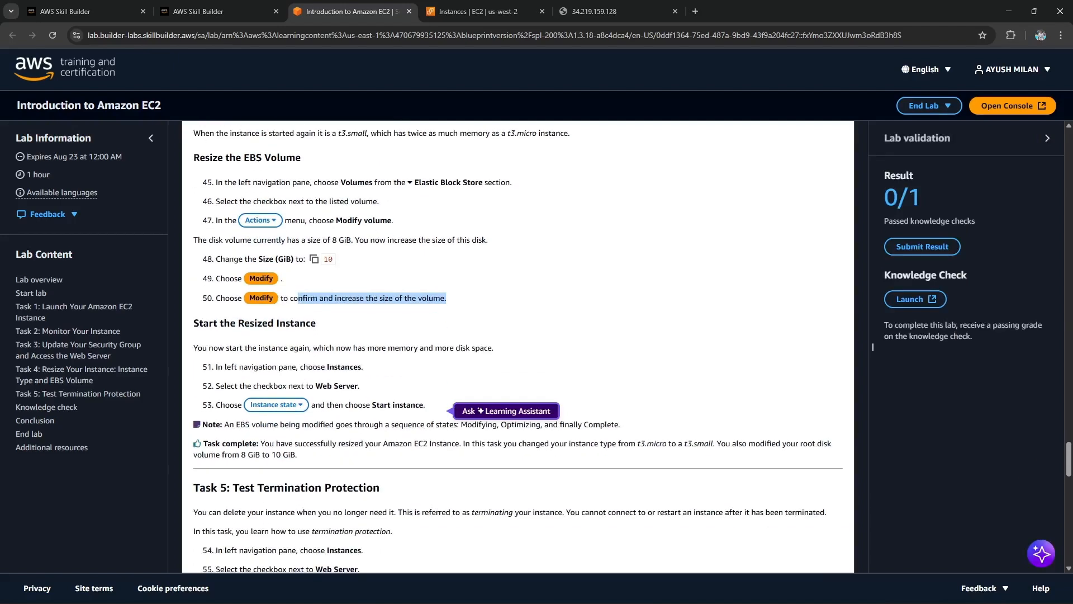
Step: Open the Change instance type settings for the stopped Web Server instance in the EC2 console
{"action": "key", "text": "ctrl+Tab"}
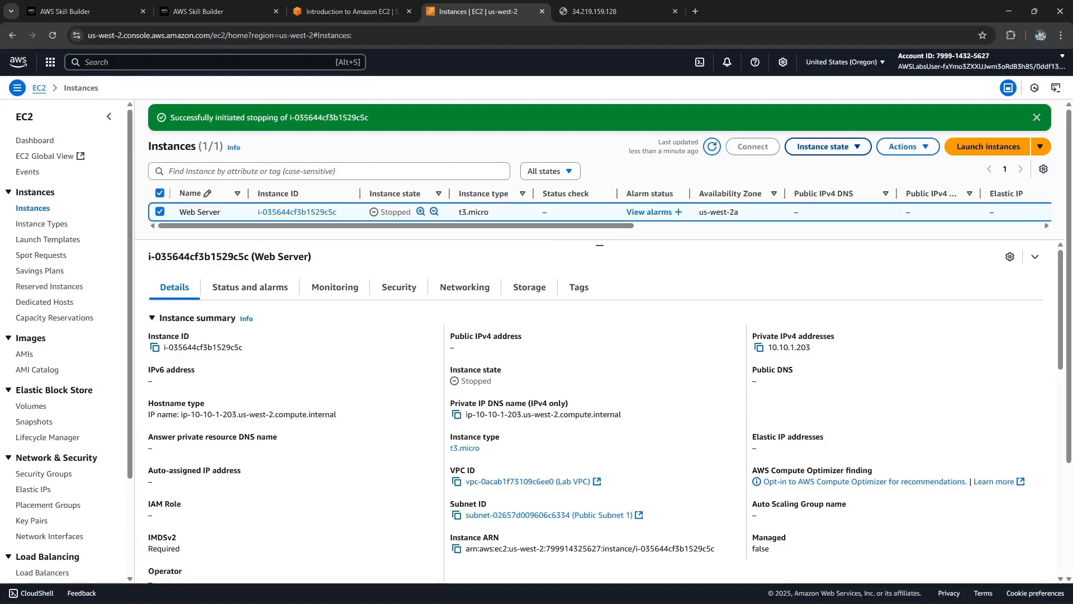
{"action": "left_click", "coordinate": [828, 147]}
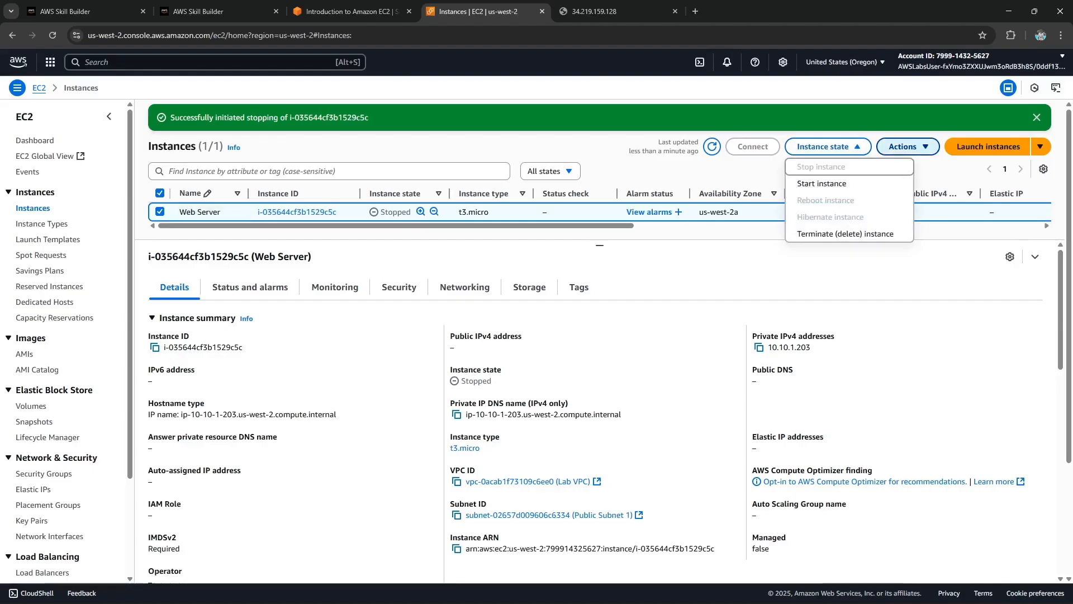
{"action": "left_click", "coordinate": [908, 146]}
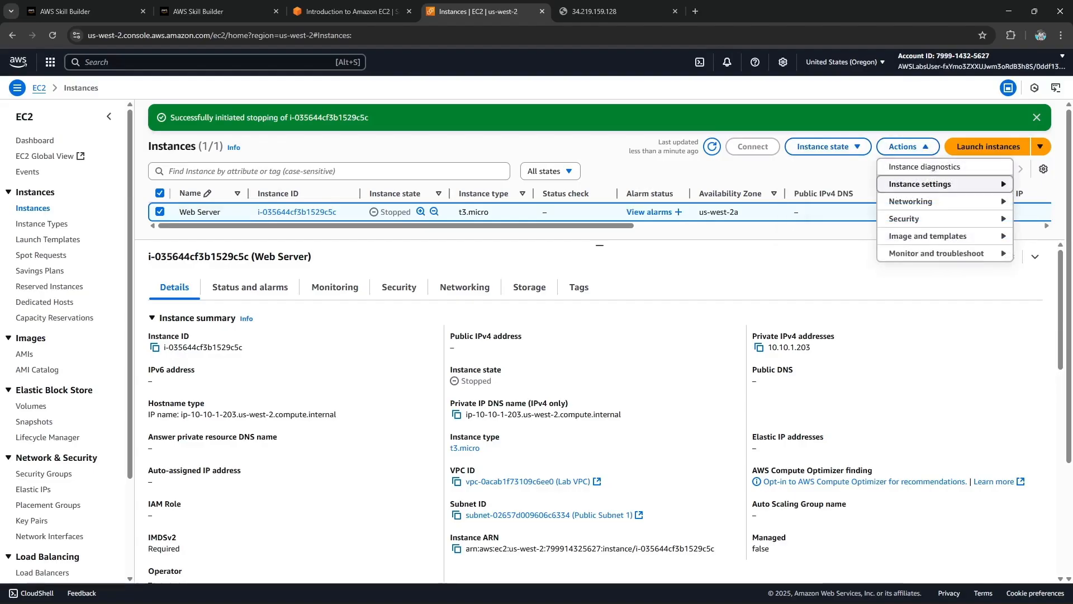
{"action": "left_click", "coordinate": [920, 183]}
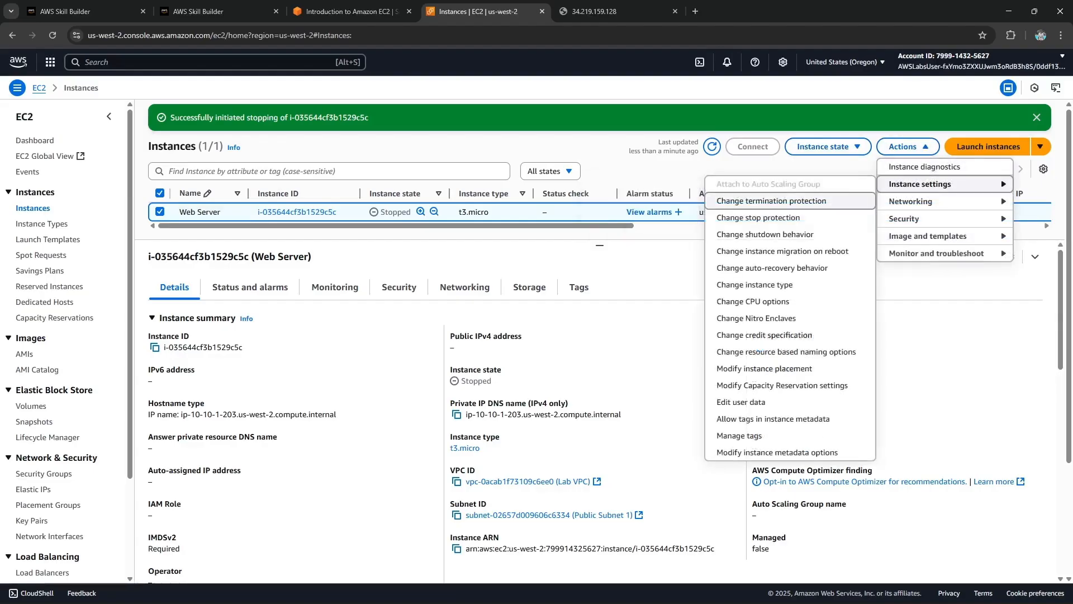
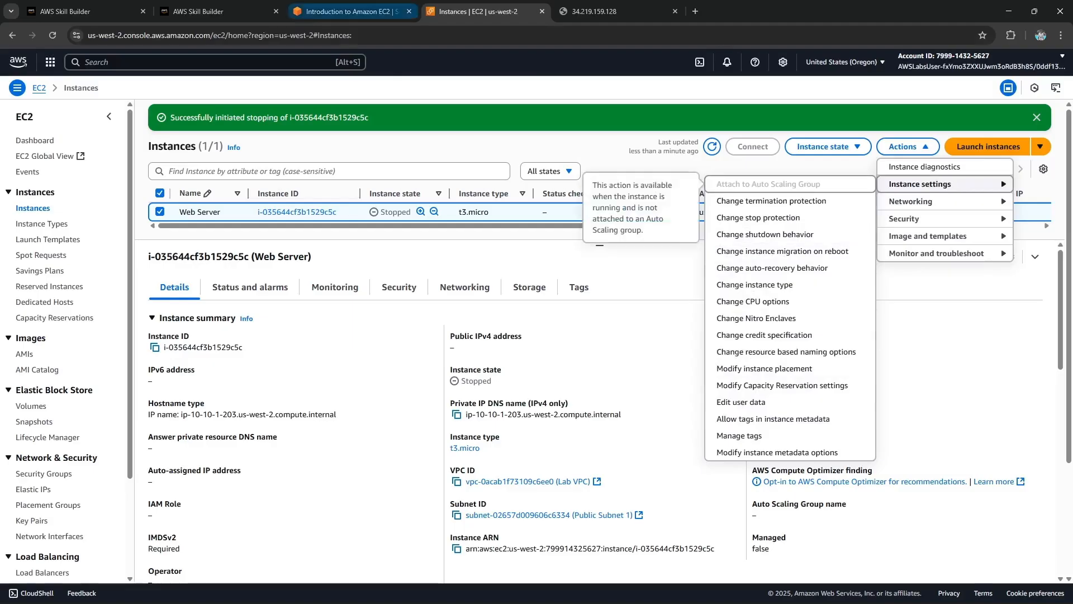
{"action": "left_click", "coordinate": [352, 11]}
{"action": "scroll", "coordinate": [873, 346], "scroll_direction": "up", "scroll_amount": 3}
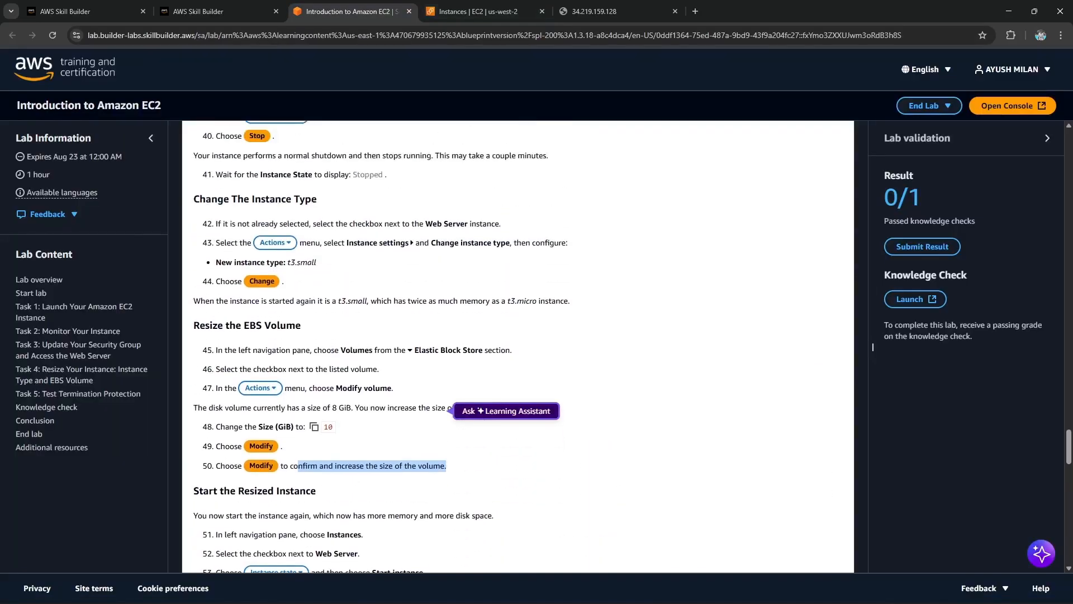
{"action": "left_click", "coordinate": [473, 11]}
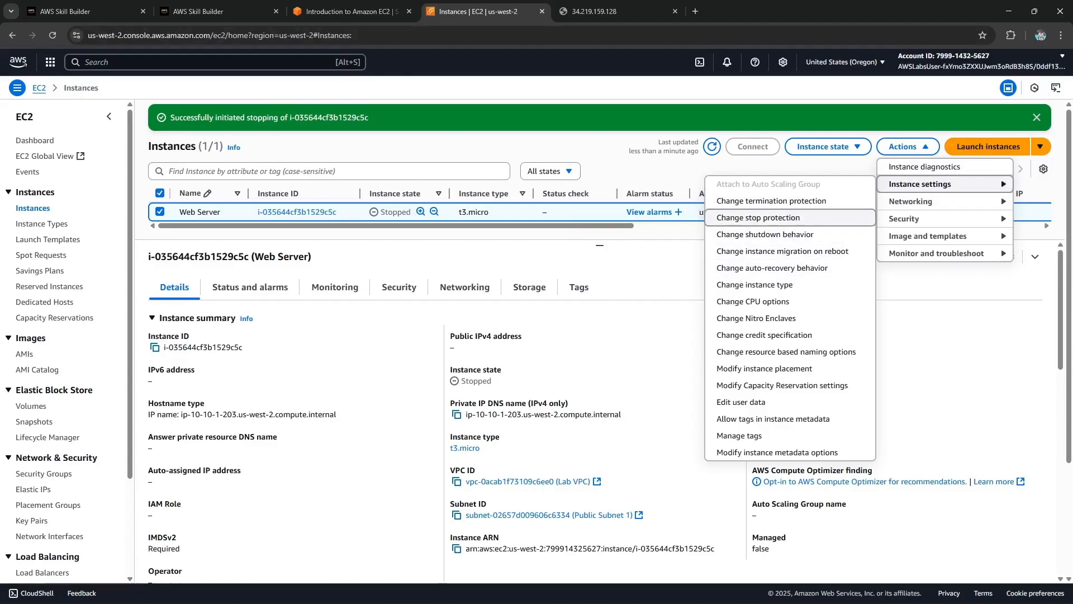
{"action": "left_click", "coordinate": [755, 285]}
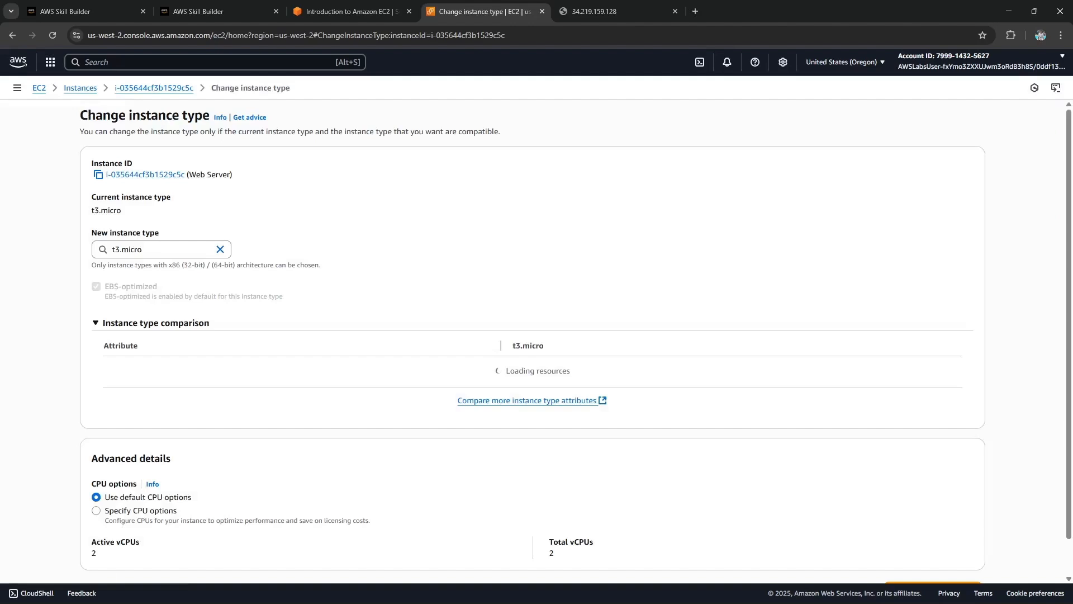
Step: Change the Web Server's instance type to t3.small, keeping the default CPU options, and refresh the instance list
{"action": "left_click", "coordinate": [168, 250]}
{"action": "left_click", "coordinate": [221, 249]}
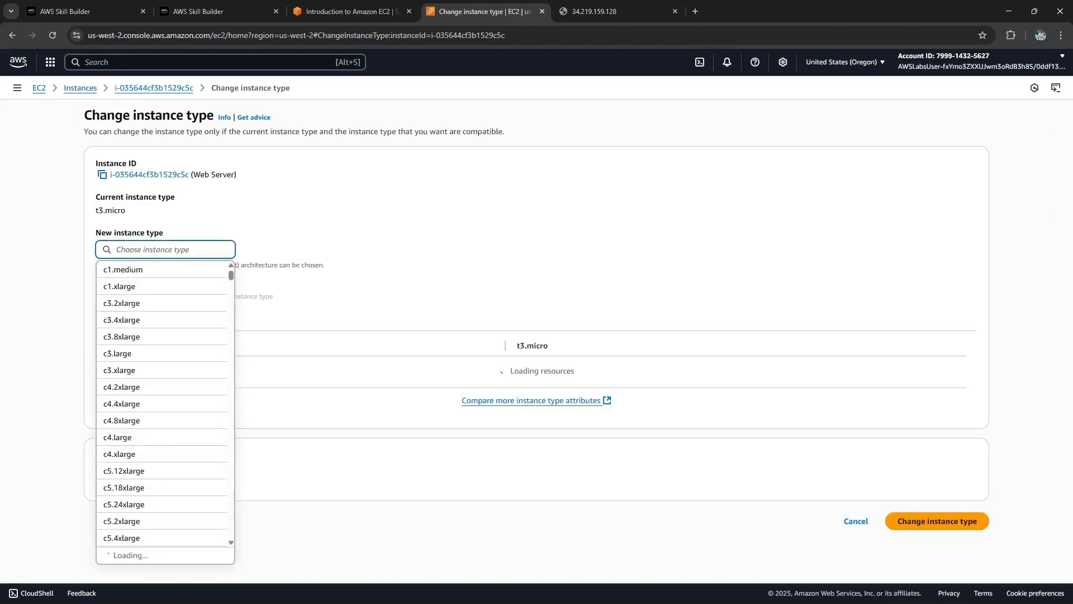
{"action": "type", "text": "smal"}
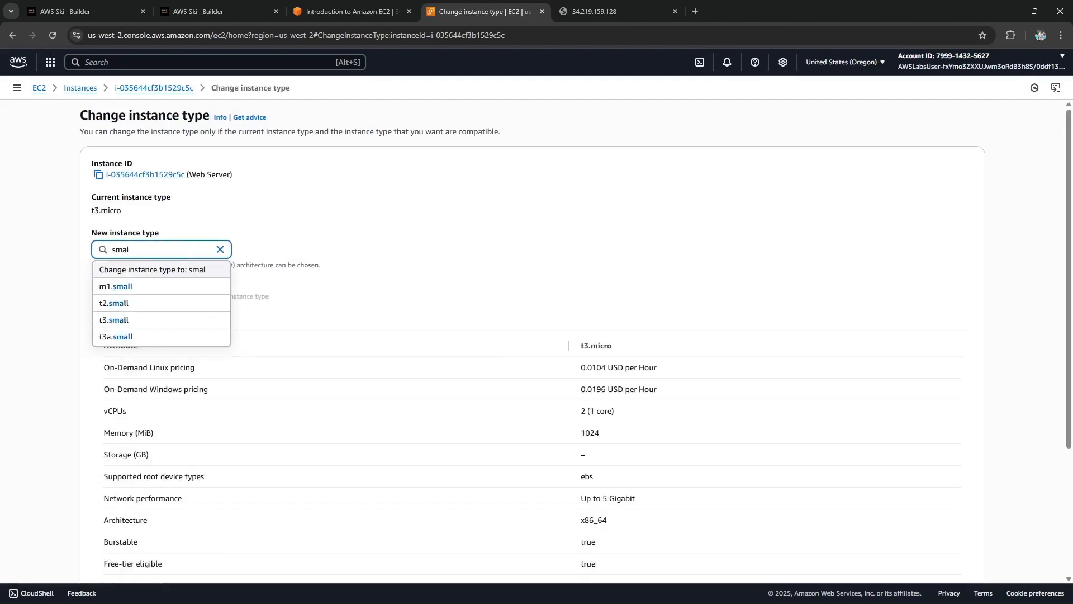
{"action": "left_click", "coordinate": [161, 320]}
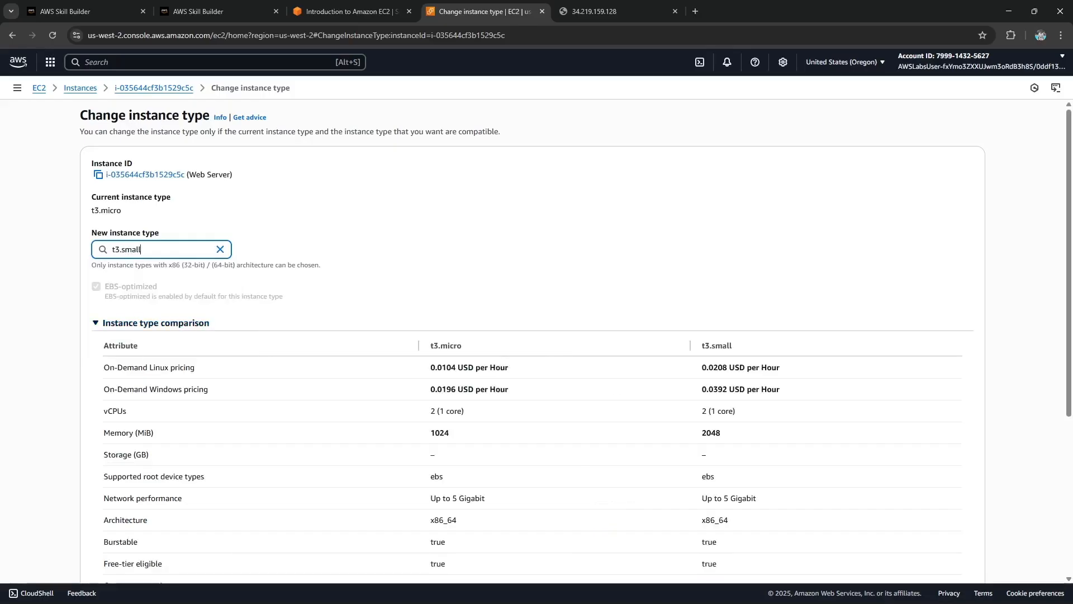
{"action": "left_click", "coordinate": [352, 11]}
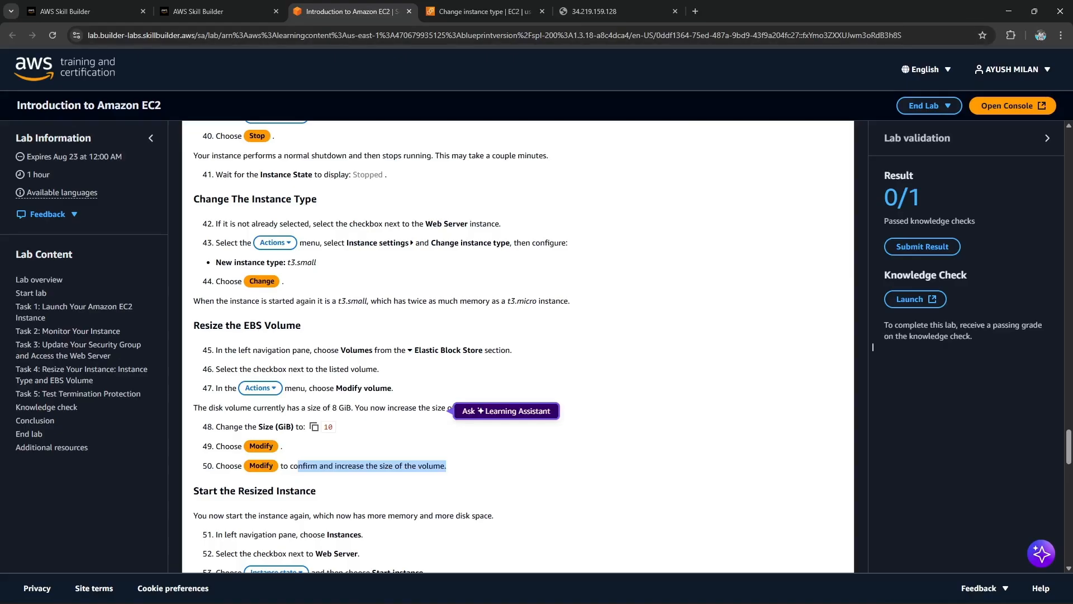
{"action": "left_click", "coordinate": [482, 12]}
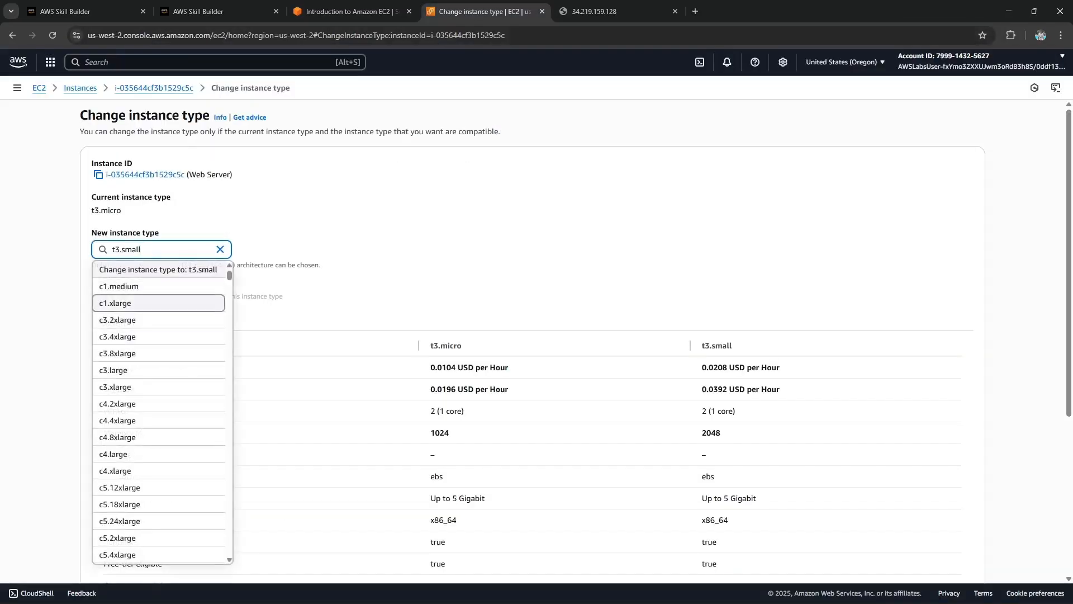
{"action": "left_click", "coordinate": [369, 246]}
{"action": "scroll", "coordinate": [532, 336], "scroll_direction": "down", "scroll_amount": 4}
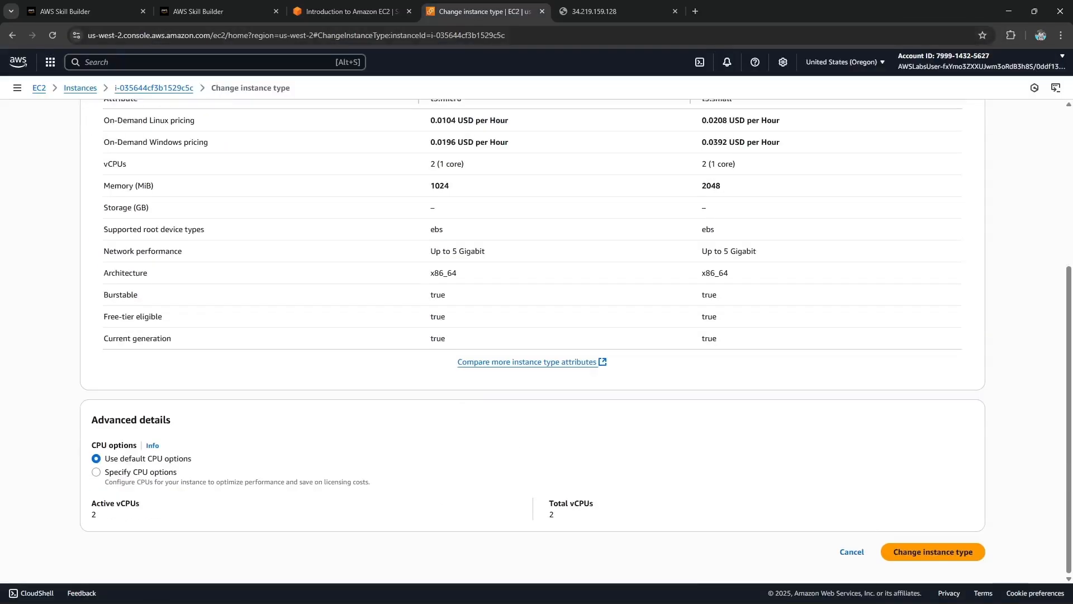
{"action": "left_click", "coordinate": [934, 551]}
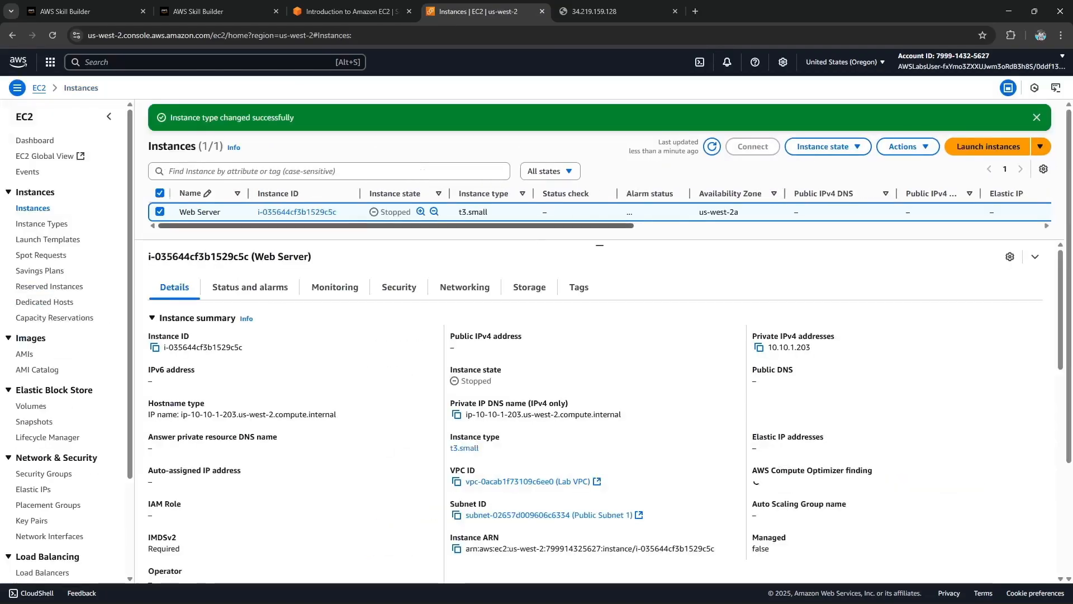
{"action": "left_click", "coordinate": [713, 146]}
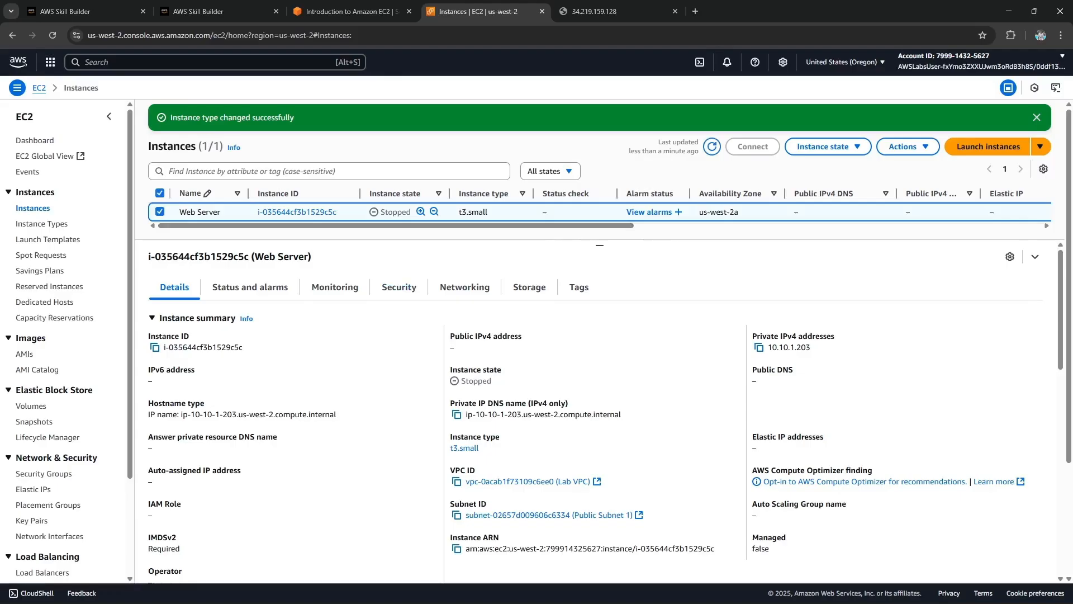
Step: Modify the Web Server's EBS volume to a size of 10 GiB and refresh the volume list
{"action": "scroll", "coordinate": [56, 363], "scroll_direction": "down", "scroll_amount": 2}
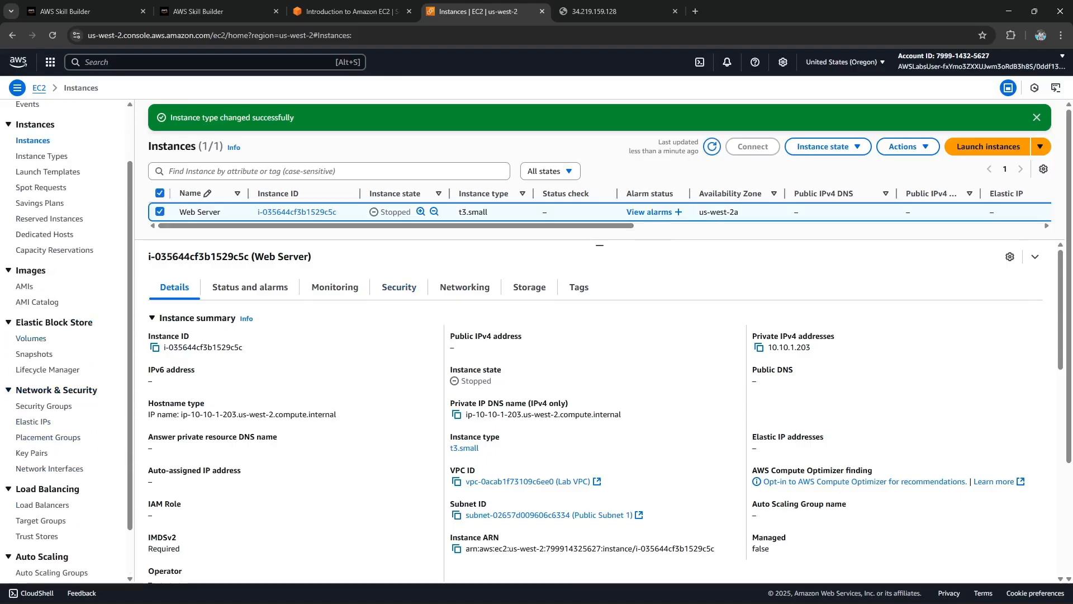
{"action": "left_click", "coordinate": [31, 339]}
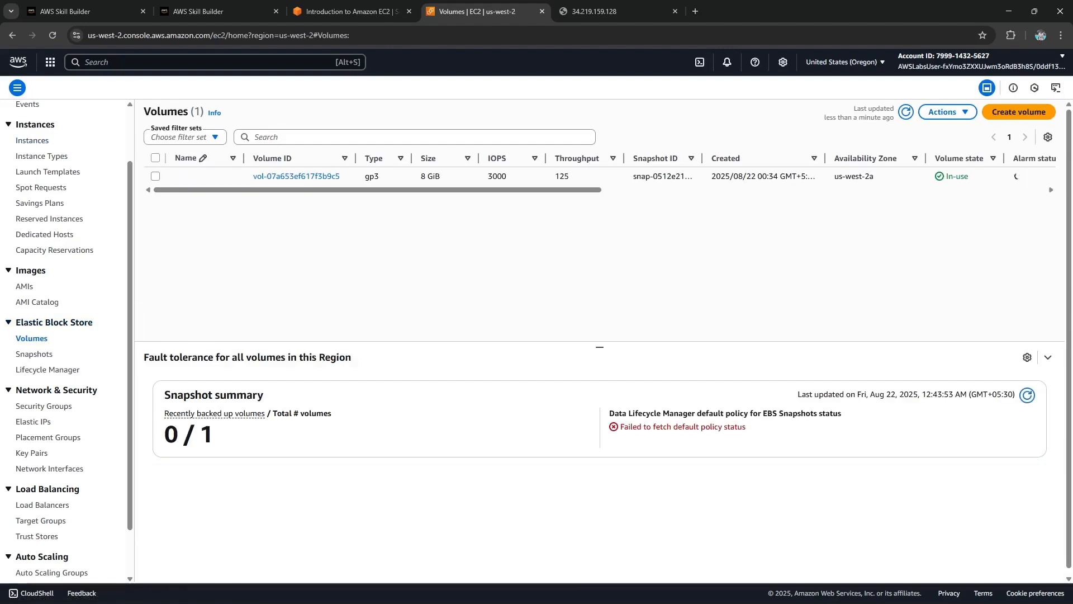
{"action": "left_click", "coordinate": [155, 176]}
{"action": "left_click", "coordinate": [948, 112]}
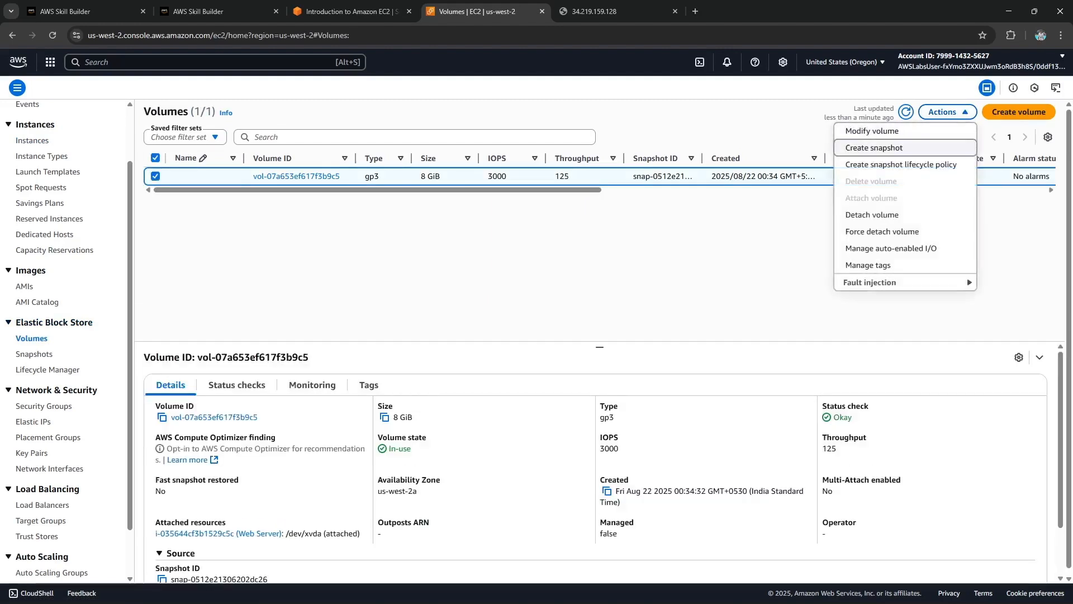
{"action": "left_click", "coordinate": [872, 131]}
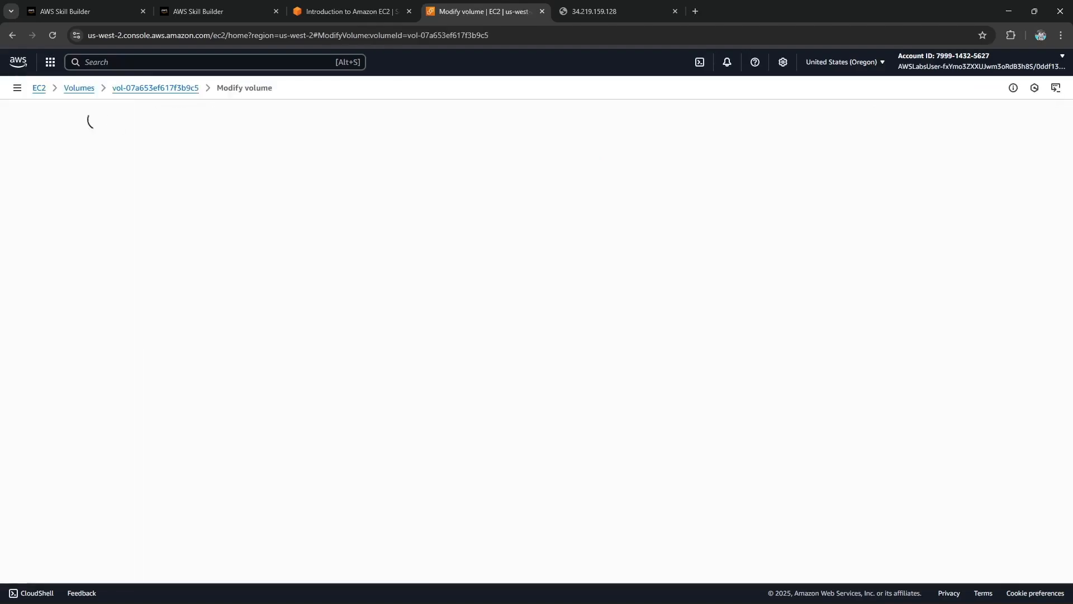
{"action": "double_click", "coordinate": [106, 276]}
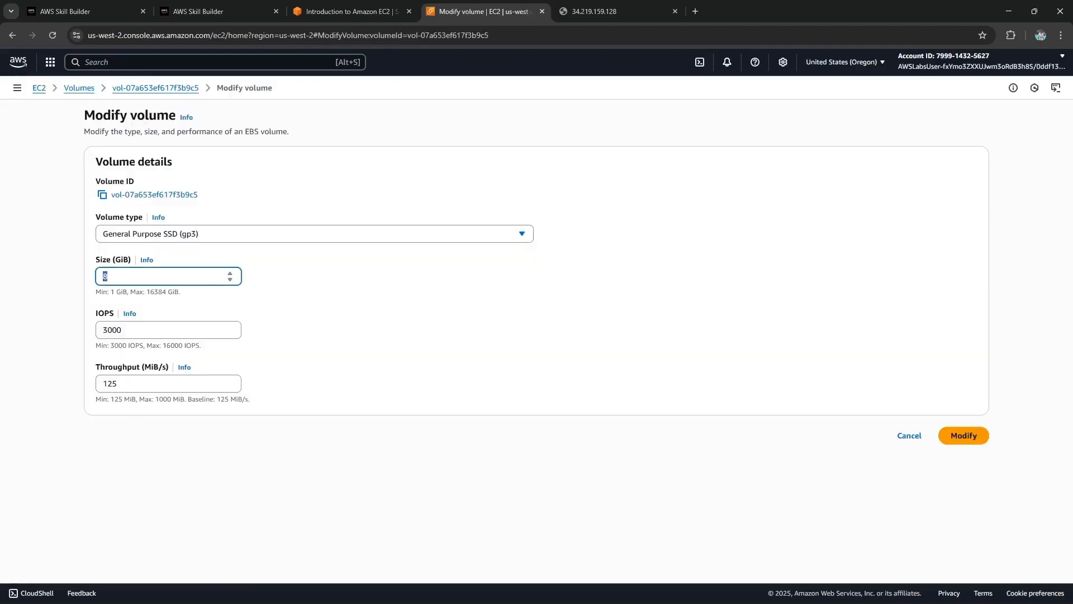
{"action": "type", "text": "10"}
{"action": "left_click", "coordinate": [963, 435]}
{"action": "left_click", "coordinate": [667, 426]}
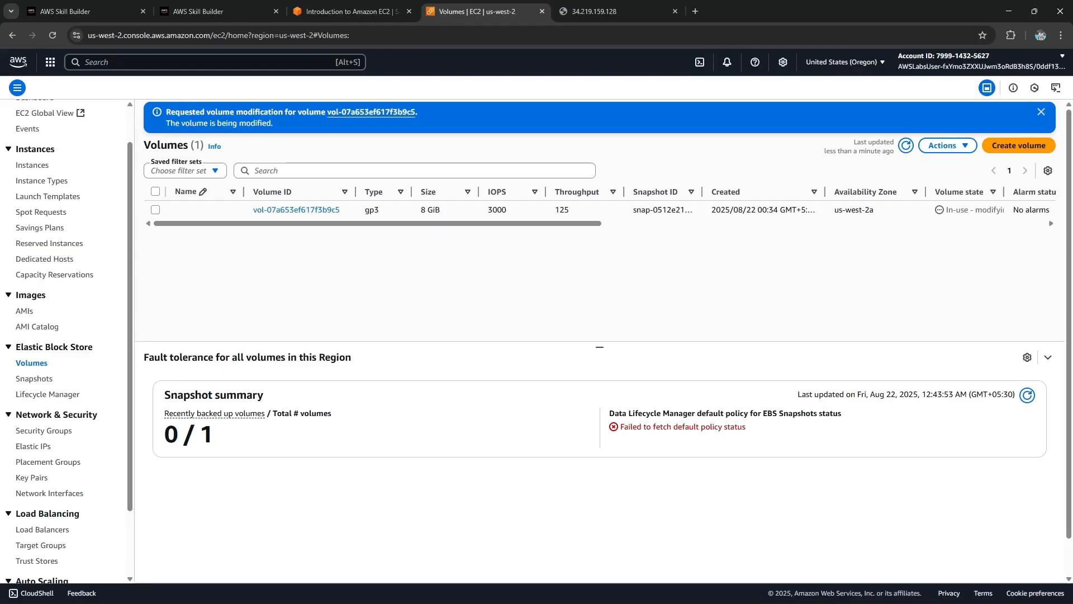
{"action": "left_click", "coordinate": [906, 146]}
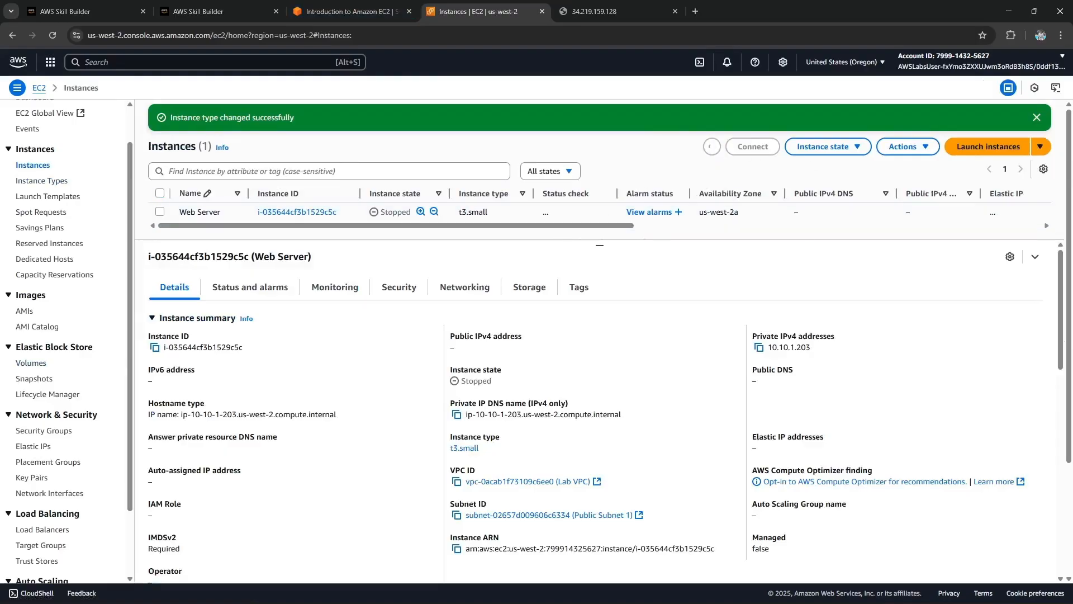
Step: Start the resized Web Server instance from the Instances list
{"action": "left_click", "coordinate": [907, 147]}
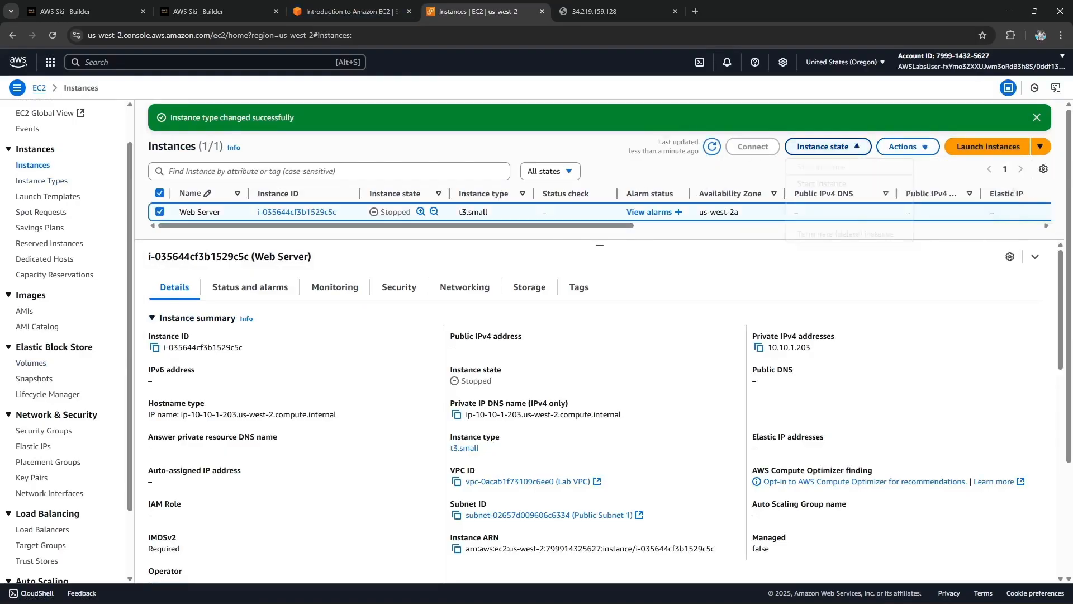
{"action": "left_click", "coordinate": [827, 146]}
{"action": "left_click", "coordinate": [822, 184]}
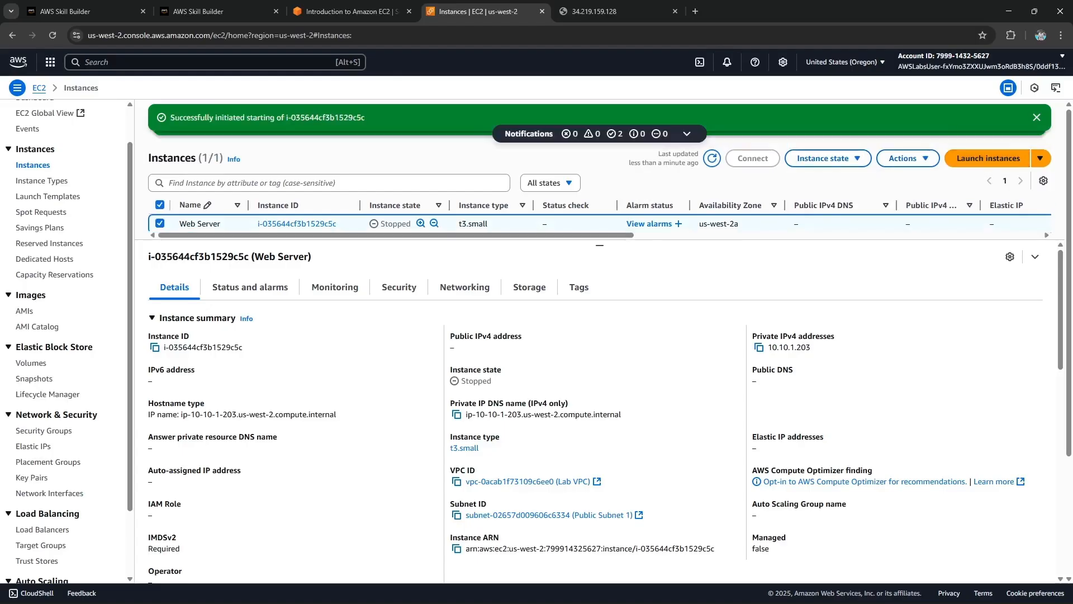
Step: Dismiss the instance start notification and read the closing Task 4 notes on EBS volume modification in the lab guide
{"action": "left_click", "coordinate": [1038, 117]}
{"action": "left_click", "coordinate": [1037, 117]}
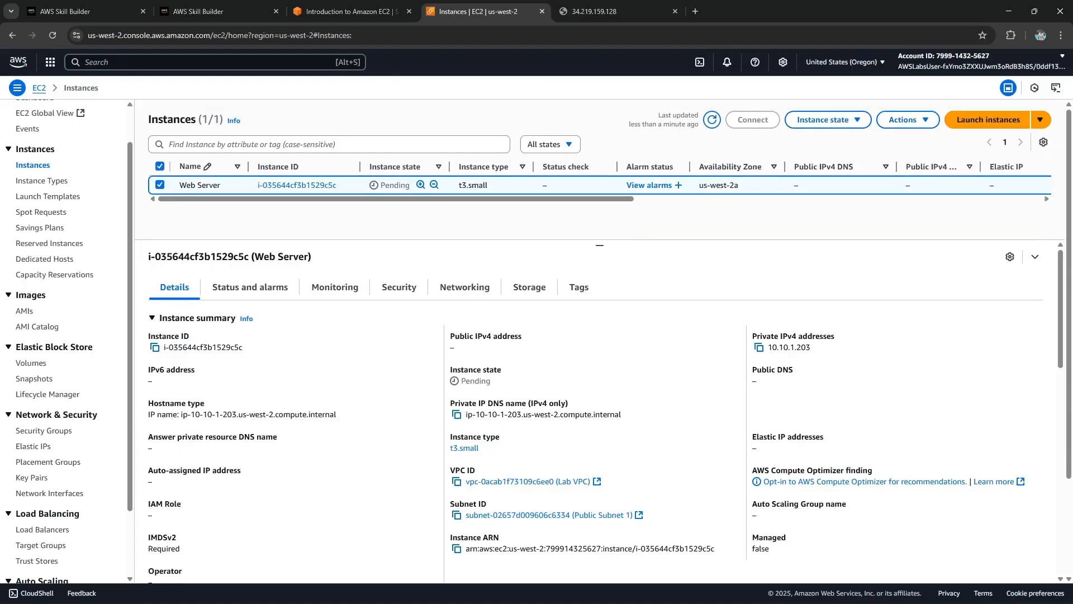
{"action": "key", "text": "ctrl+shift+Tab"}
{"action": "scroll", "coordinate": [873, 347], "scroll_direction": "down", "scroll_amount": 2}
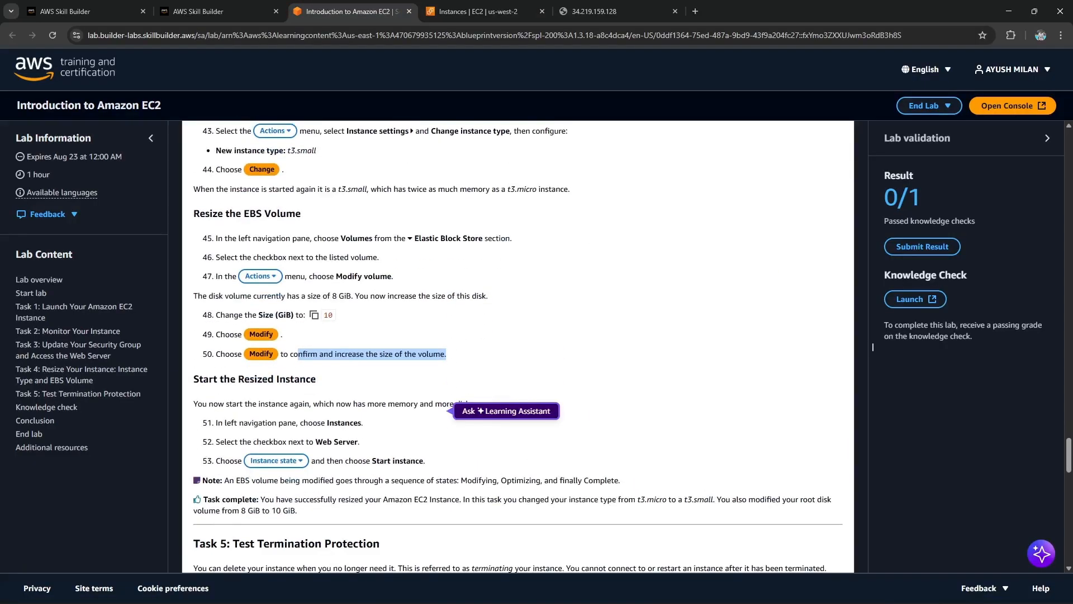
{"action": "scroll", "coordinate": [873, 346], "scroll_direction": "down", "scroll_amount": 3}
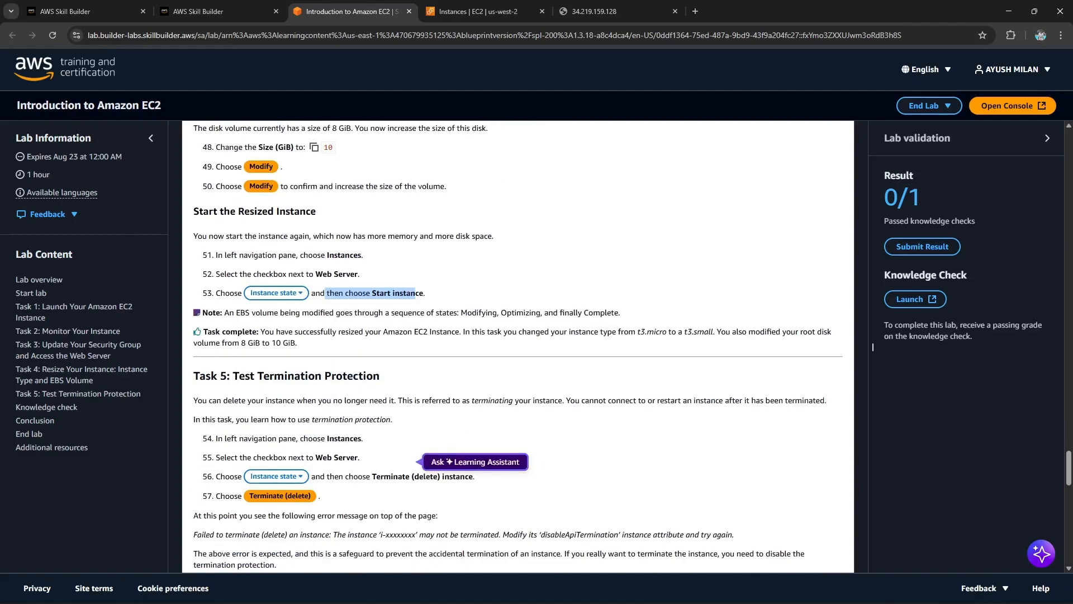
{"action": "left_click_drag", "start_coordinate": [230, 312], "coordinate": [347, 344]}
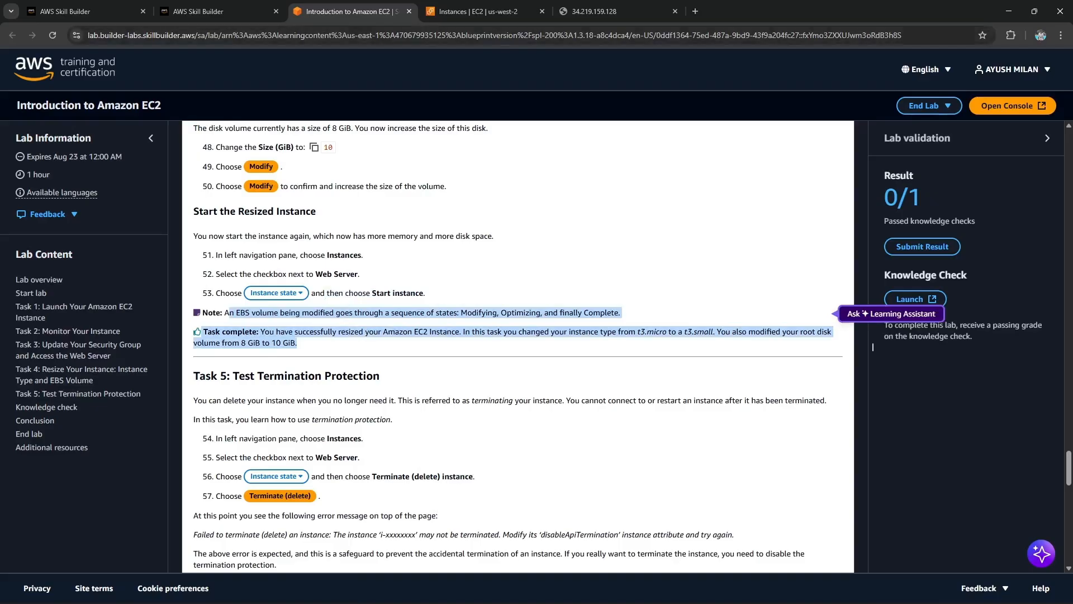
Step: Switch to the EC2 console, check the Web Server's state and addresses across the instance list, and refresh the list
{"action": "left_click", "coordinate": [474, 12]}
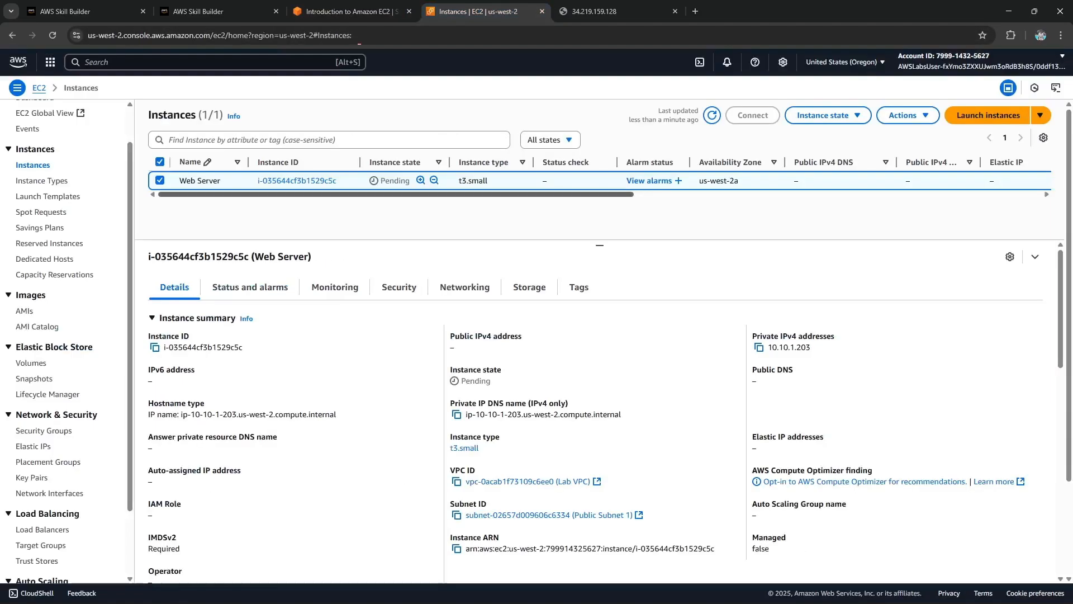
{"action": "scroll", "coordinate": [599, 180], "scroll_direction": "right", "scroll_amount": 10}
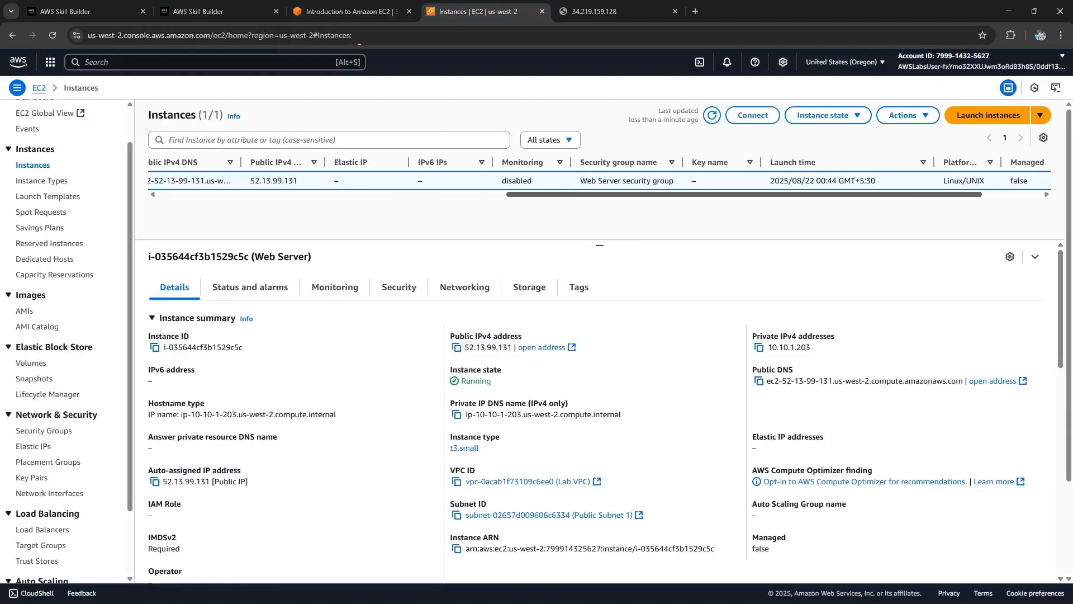
{"action": "scroll", "coordinate": [598, 180], "scroll_direction": "left", "scroll_amount": 10}
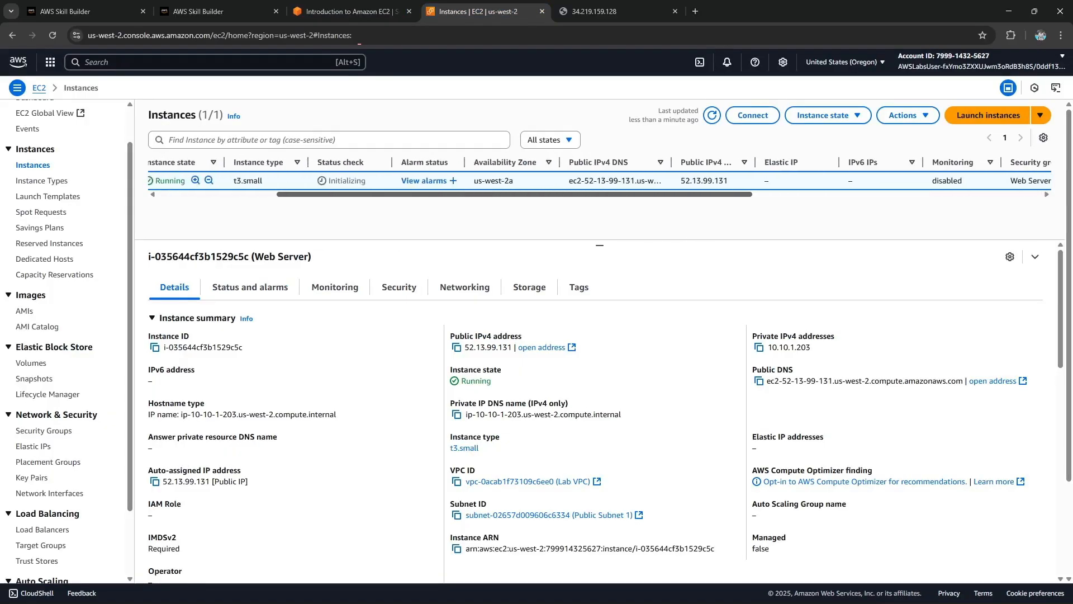
{"action": "scroll", "coordinate": [598, 180], "scroll_direction": "left", "scroll_amount": 5}
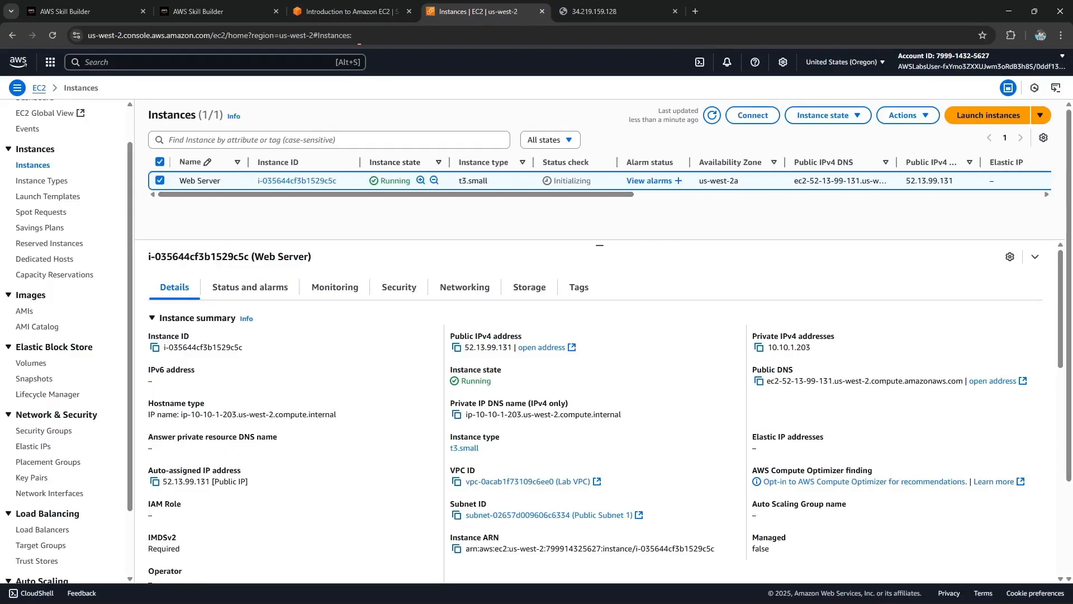
{"action": "left_click", "coordinate": [712, 115]}
{"action": "scroll", "coordinate": [598, 425], "scroll_direction": "down", "scroll_amount": 6}
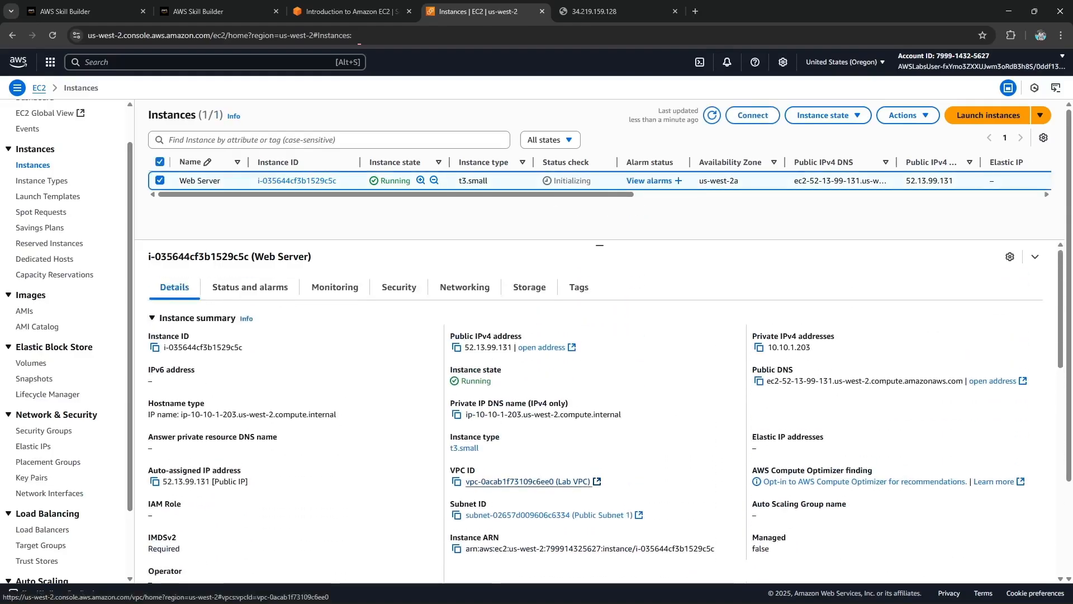
Step: Examine the Web Server's attached block device in its storage details and refresh the instance list
{"action": "left_click", "coordinate": [529, 287]}
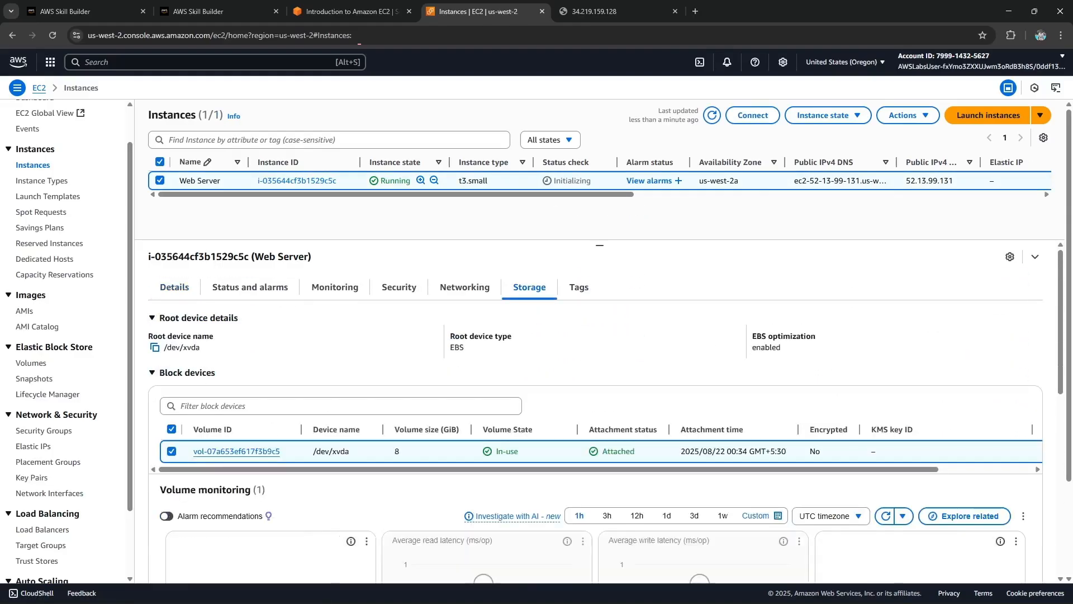
{"action": "scroll", "coordinate": [605, 416], "scroll_direction": "down", "scroll_amount": 1}
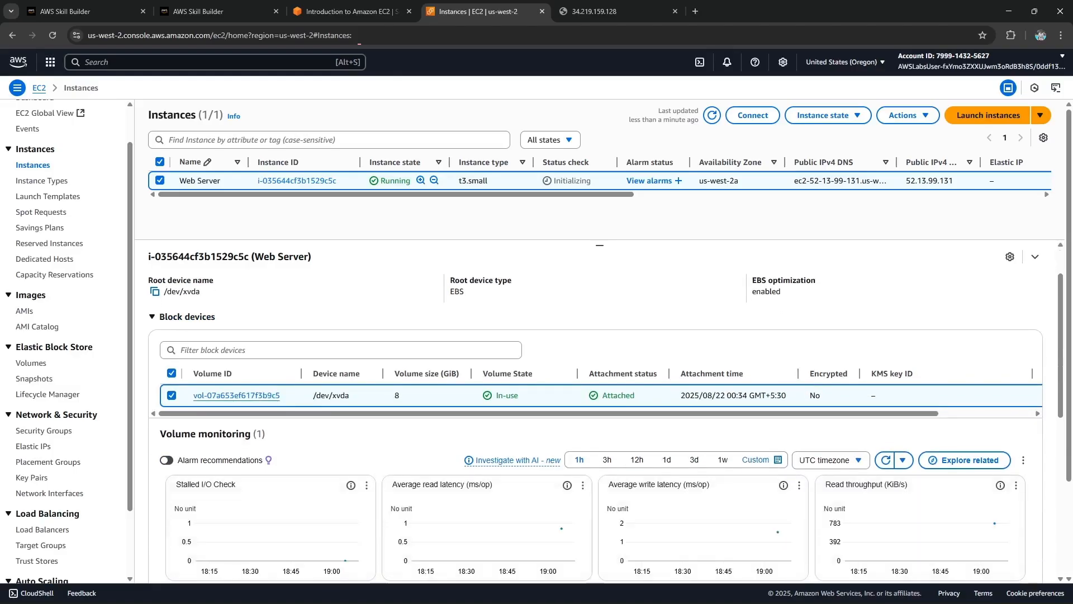
{"action": "scroll", "coordinate": [605, 416], "scroll_direction": "up", "scroll_amount": 1}
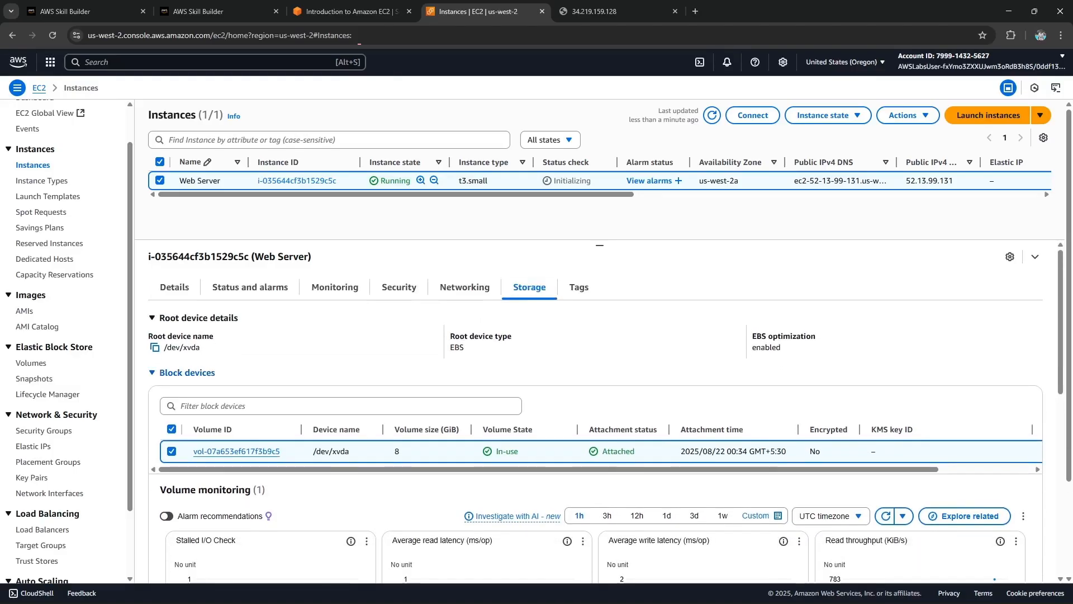
{"action": "left_click", "coordinate": [712, 115]}
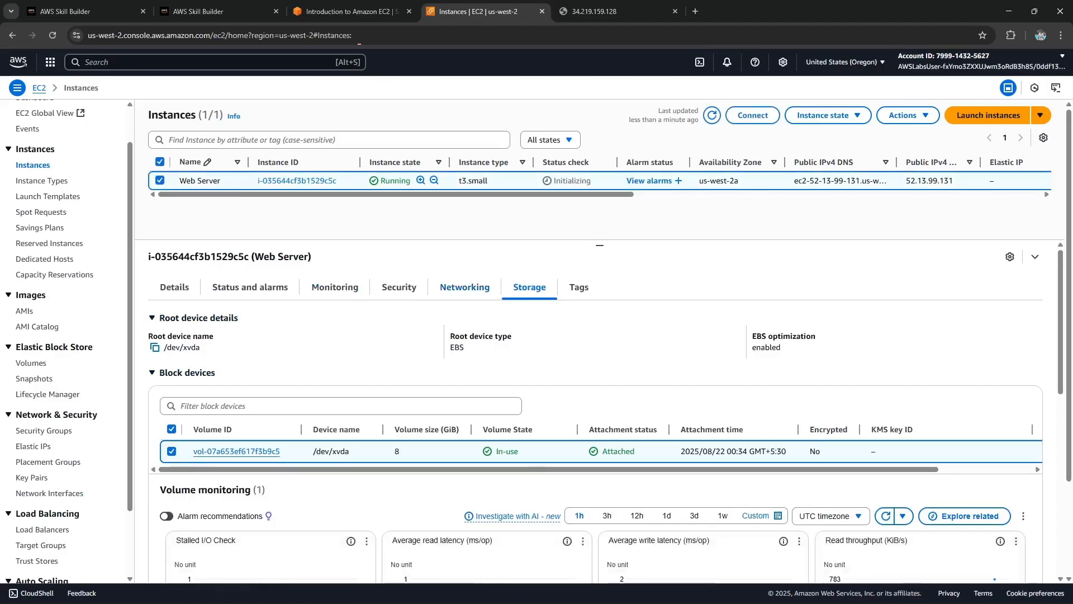
Step: Refresh and reselect the Web Server to reload its details, and check its volume size and instance type
{"action": "left_click", "coordinate": [465, 287]}
{"action": "left_click", "coordinate": [159, 181]}
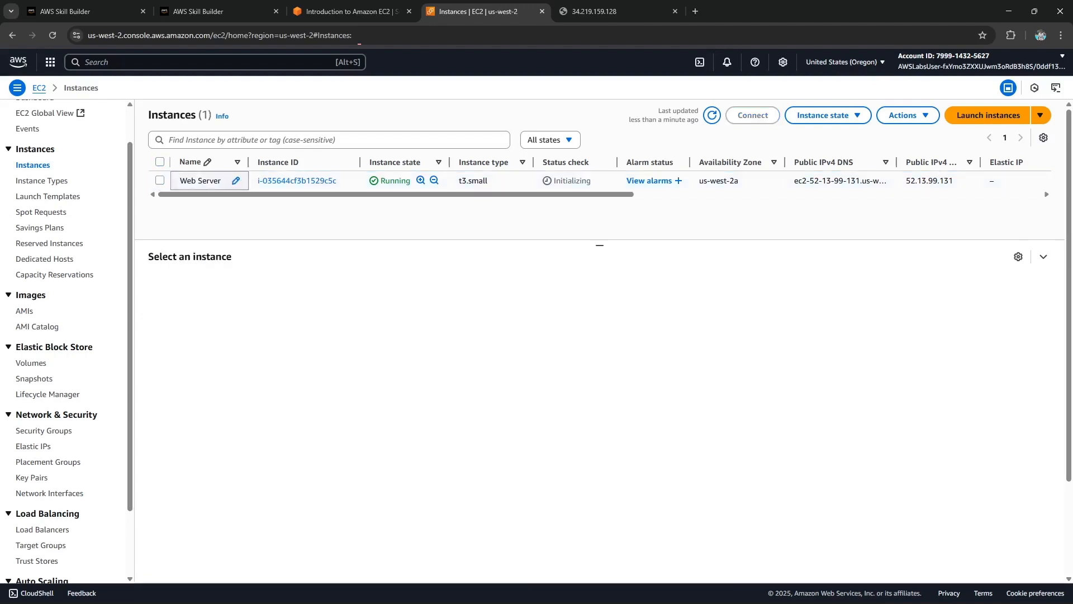
{"action": "left_click", "coordinate": [712, 116]}
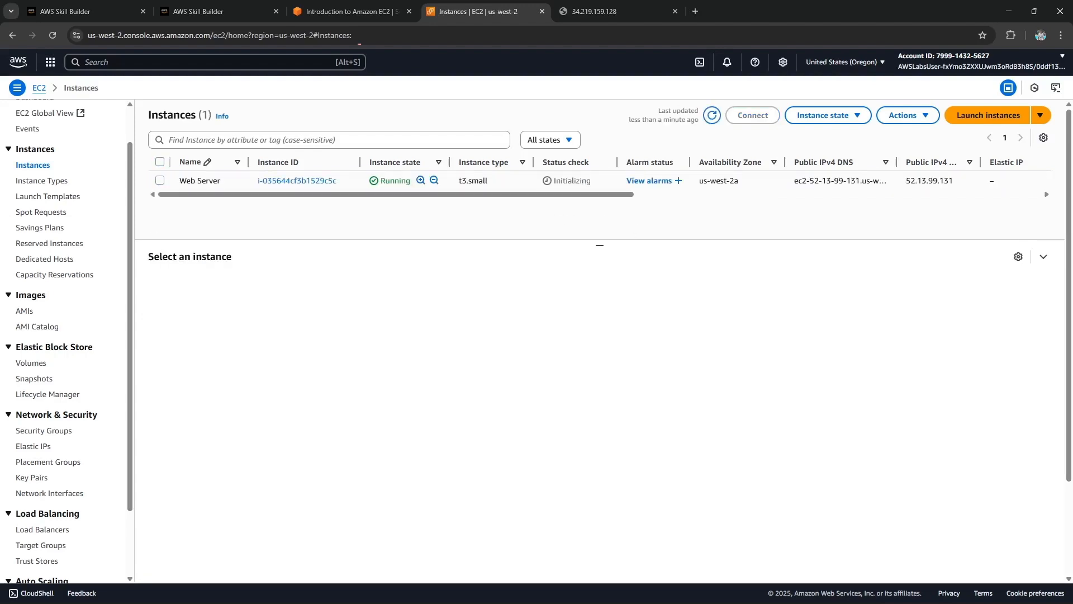
{"action": "left_click", "coordinate": [159, 180]}
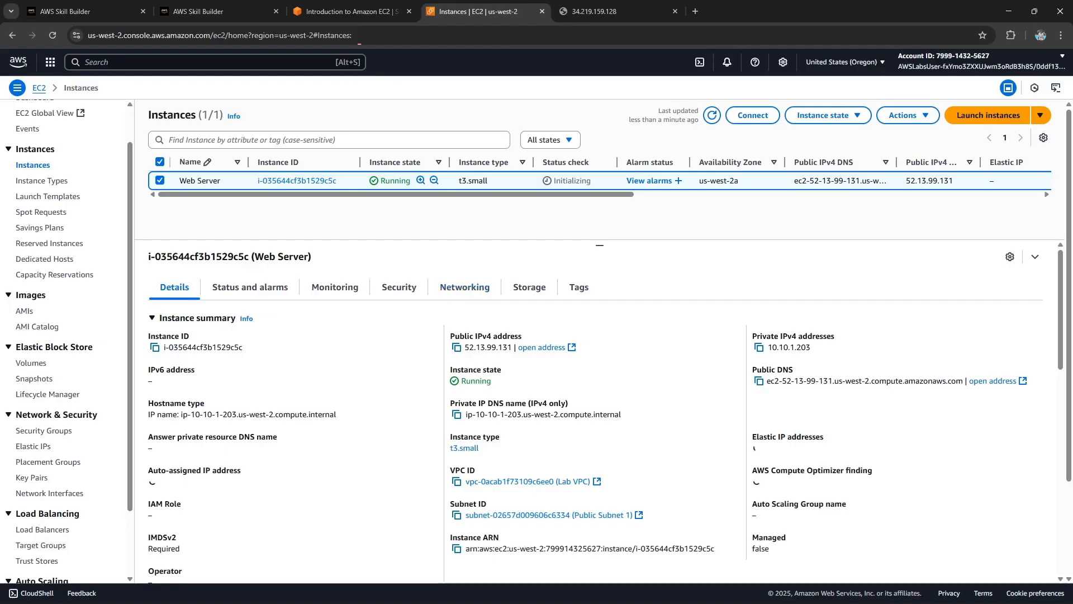
{"action": "left_click", "coordinate": [529, 288]}
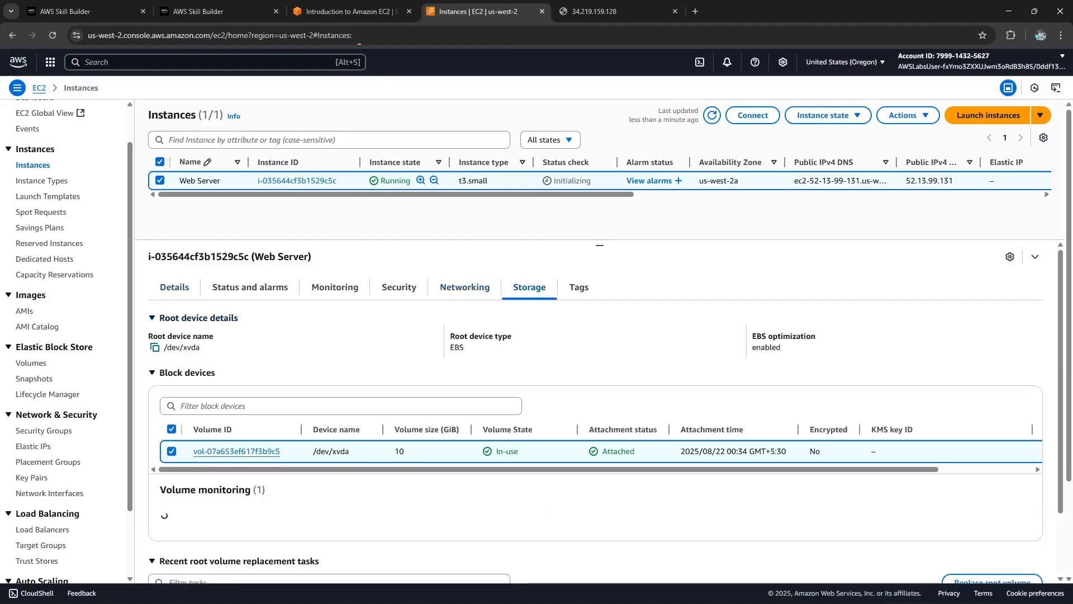
{"action": "left_click", "coordinate": [175, 287]}
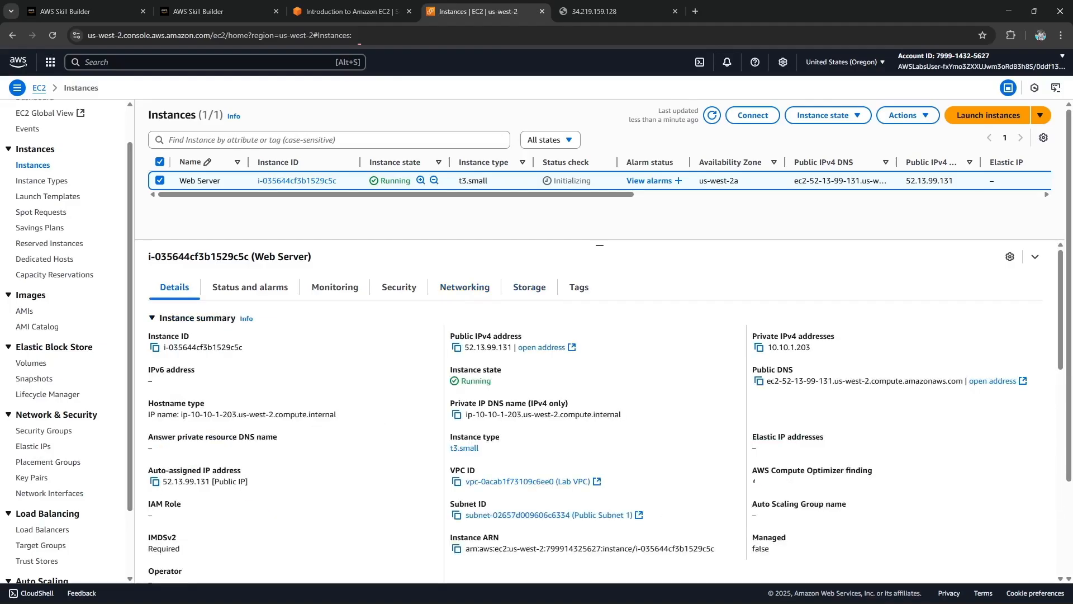
{"action": "left_click_drag", "start_coordinate": [480, 448], "coordinate": [451, 437]}
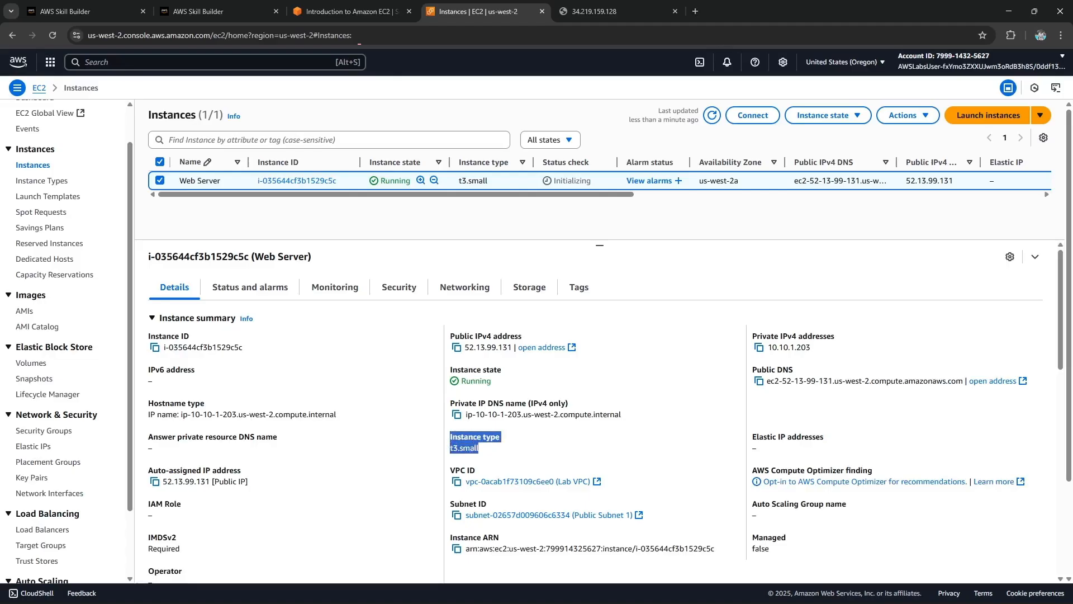
Step: Switch to the lab guide and read the Task 5: Test Termination Protection instructions
{"action": "left_click", "coordinate": [346, 12]}
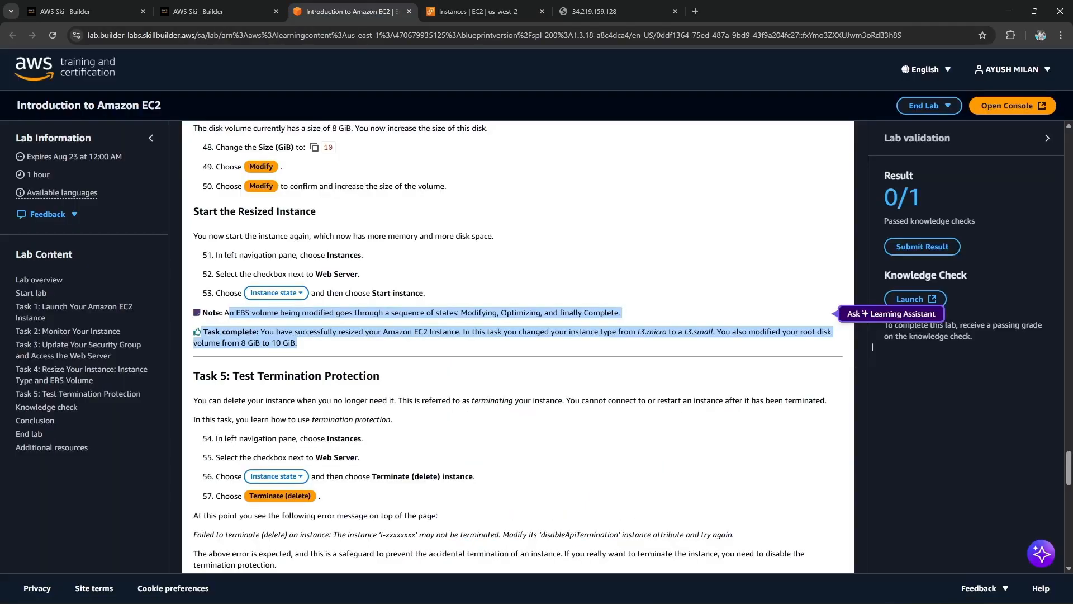
{"action": "scroll", "coordinate": [391, 346], "scroll_direction": "down", "scroll_amount": 1}
{"action": "left_click_drag", "start_coordinate": [239, 320], "coordinate": [386, 321]}
{"action": "left_click", "coordinate": [391, 324]}
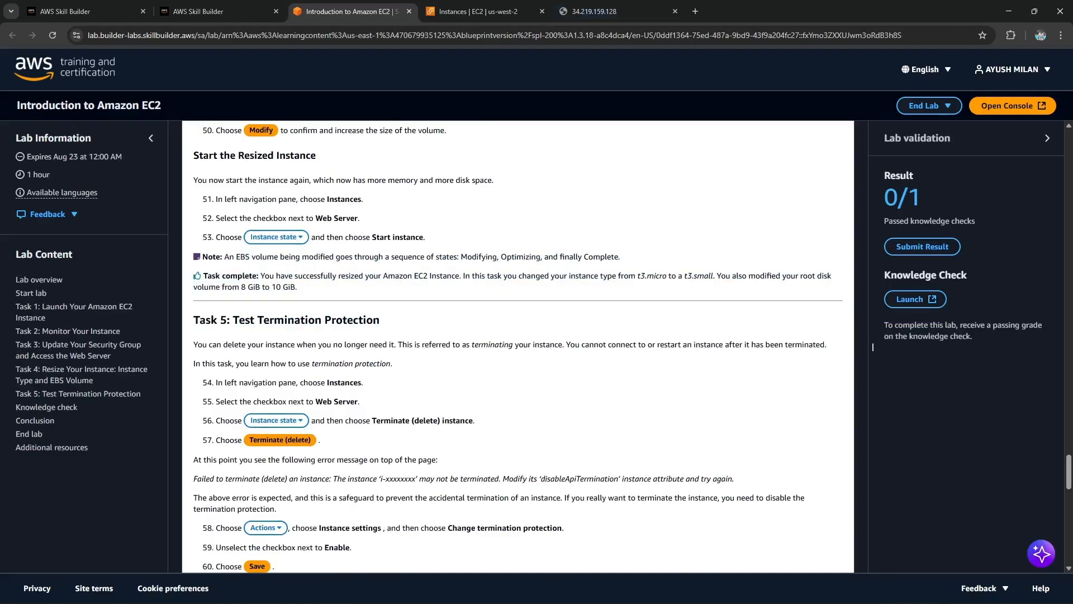
{"action": "scroll", "coordinate": [873, 347], "scroll_direction": "down", "scroll_amount": 2}
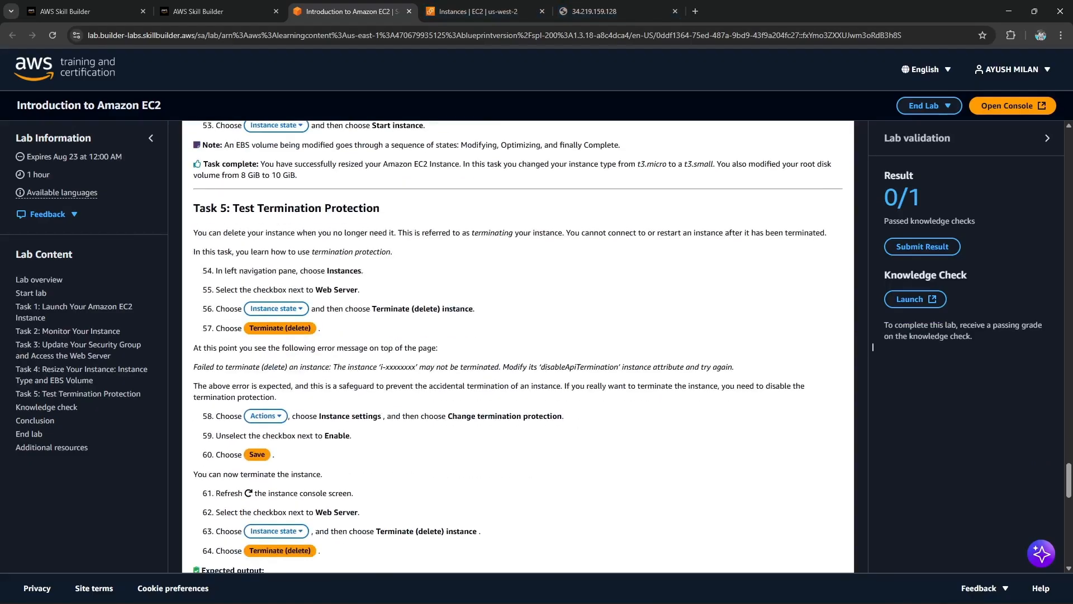
Step: Try to terminate the Web Server instance in the EC2 console with termination protection enabled, and read the console's response
{"action": "left_click", "coordinate": [478, 11]}
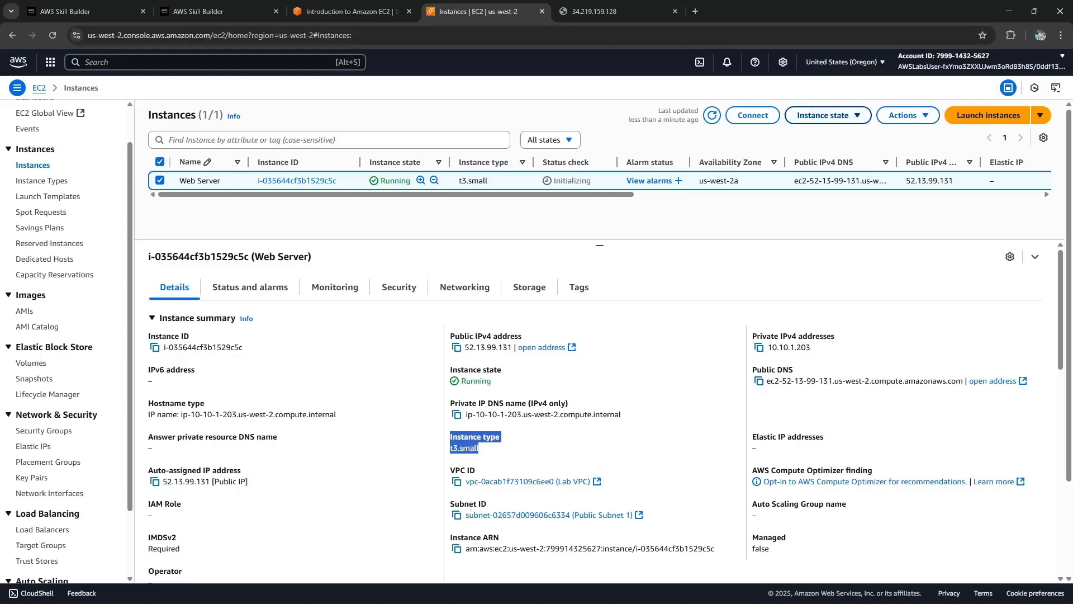
{"action": "left_click", "coordinate": [828, 115]}
{"action": "left_click", "coordinate": [836, 203]}
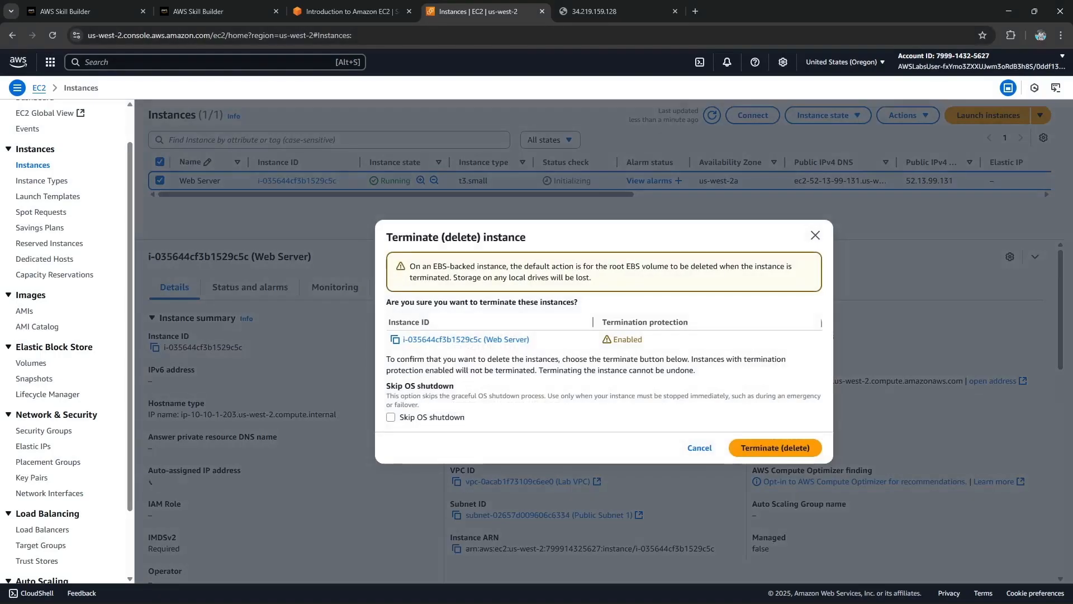
{"action": "left_click", "coordinate": [775, 448]}
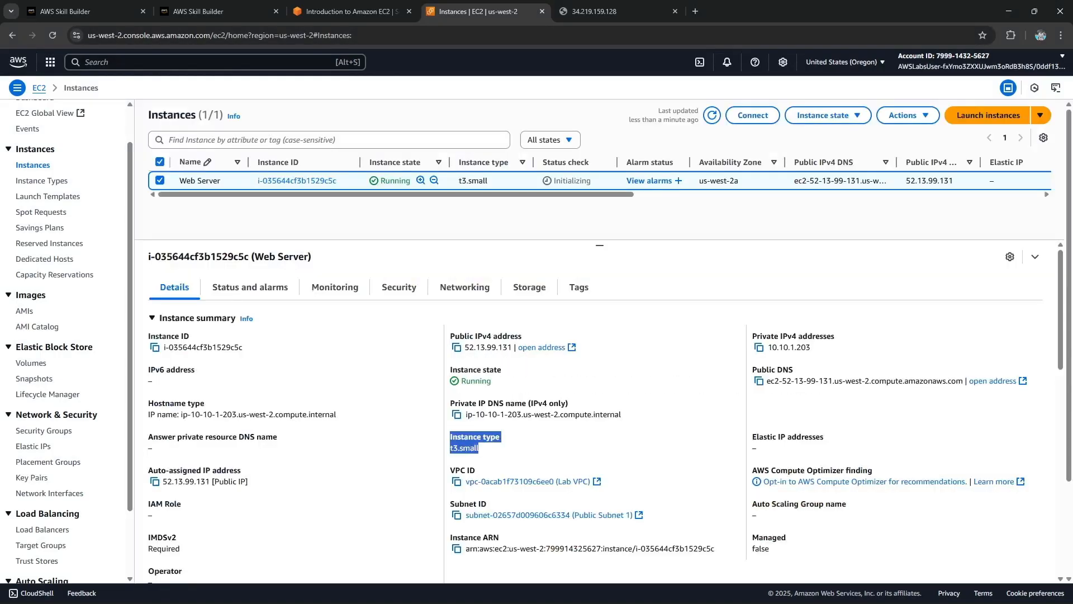
{"action": "left_click_drag", "start_coordinate": [170, 118], "coordinate": [765, 117]}
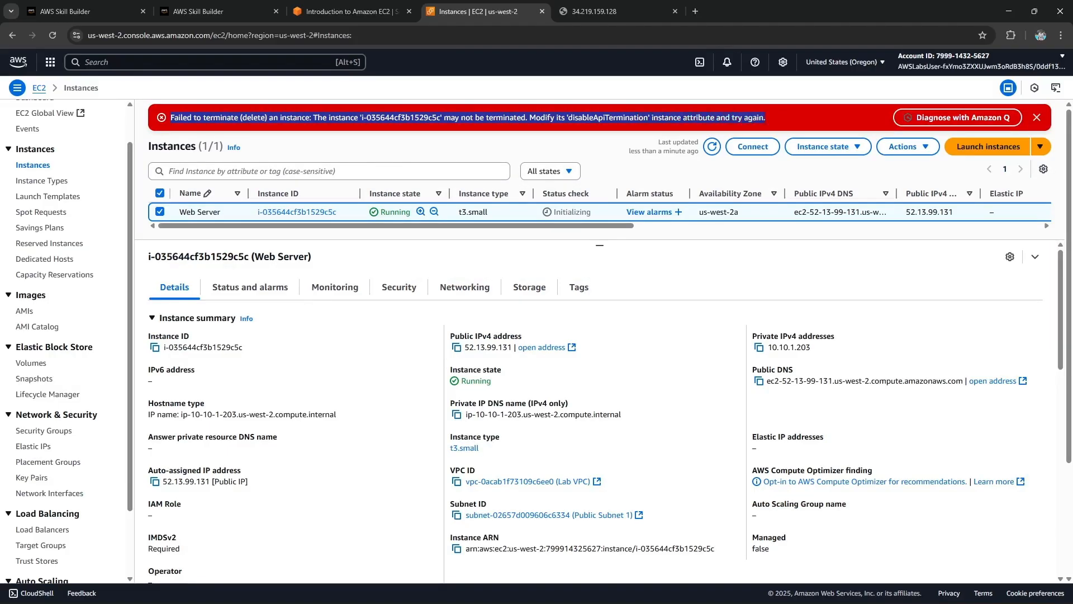
{"action": "left_click", "coordinate": [765, 118]}
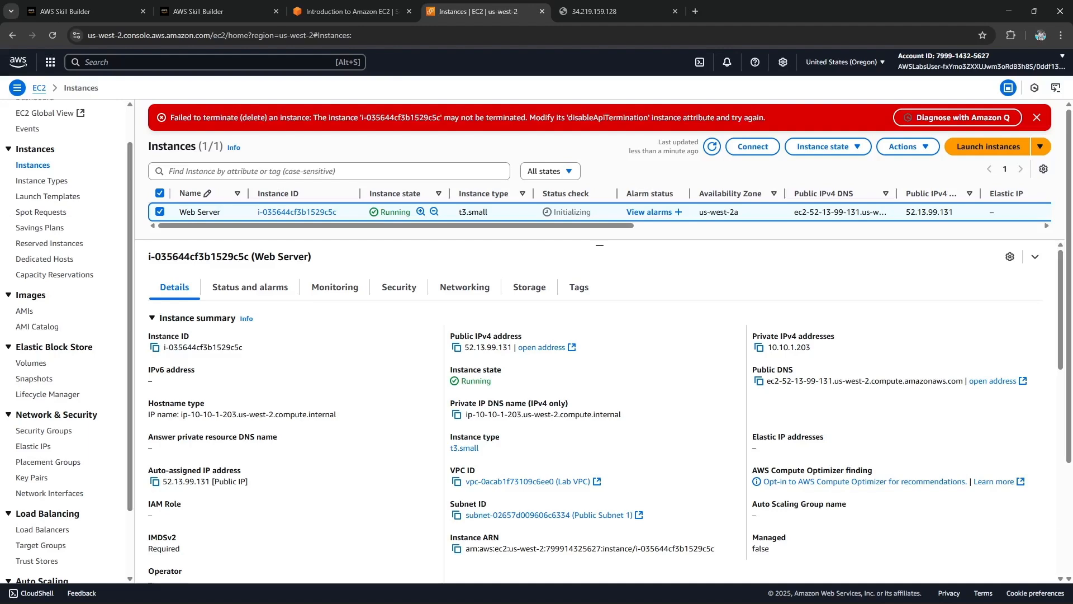
{"action": "left_click_drag", "start_coordinate": [528, 118], "coordinate": [765, 117]}
{"action": "left_click", "coordinate": [766, 118]}
Step: Look up the lab guide's instructions for changing the instance's termination protection
{"action": "left_click", "coordinate": [353, 11]}
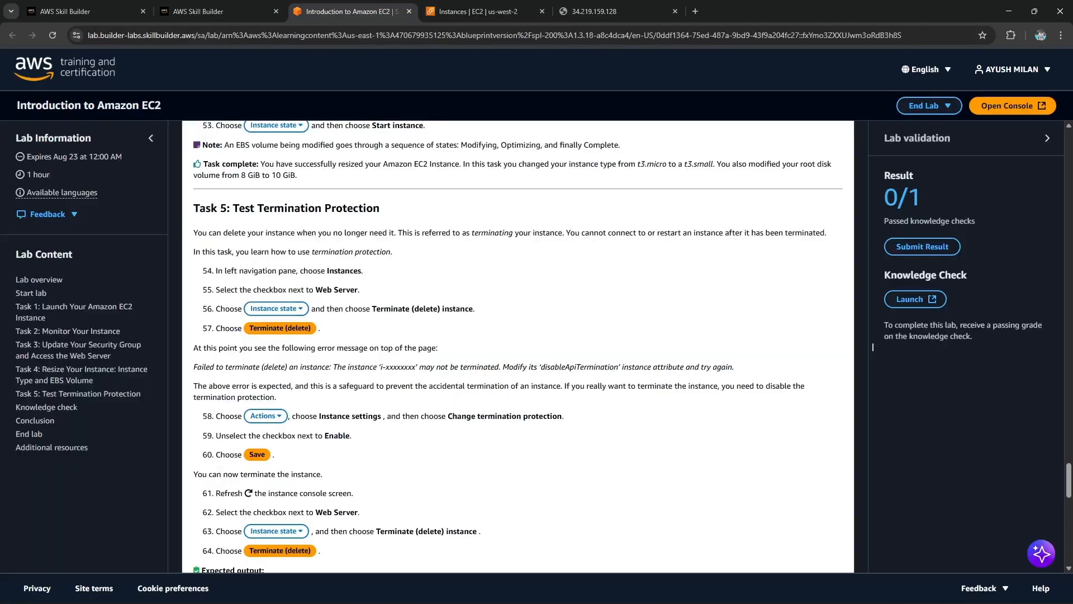
{"action": "scroll", "coordinate": [873, 347], "scroll_direction": "down", "scroll_amount": 1}
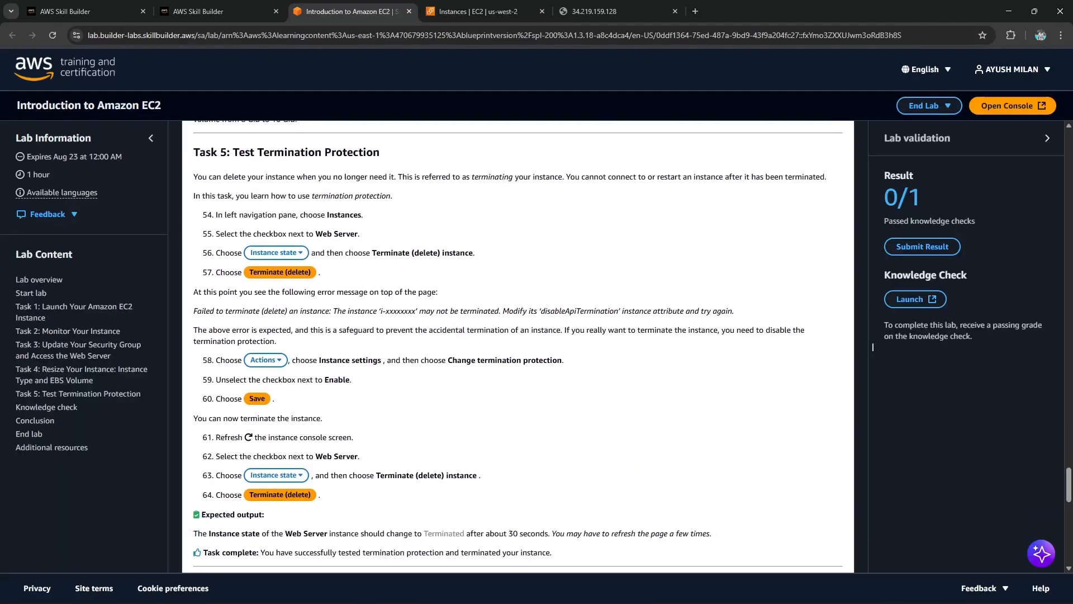
{"action": "left_click_drag", "start_coordinate": [319, 361], "coordinate": [565, 361]}
{"action": "left_click", "coordinate": [565, 361]}
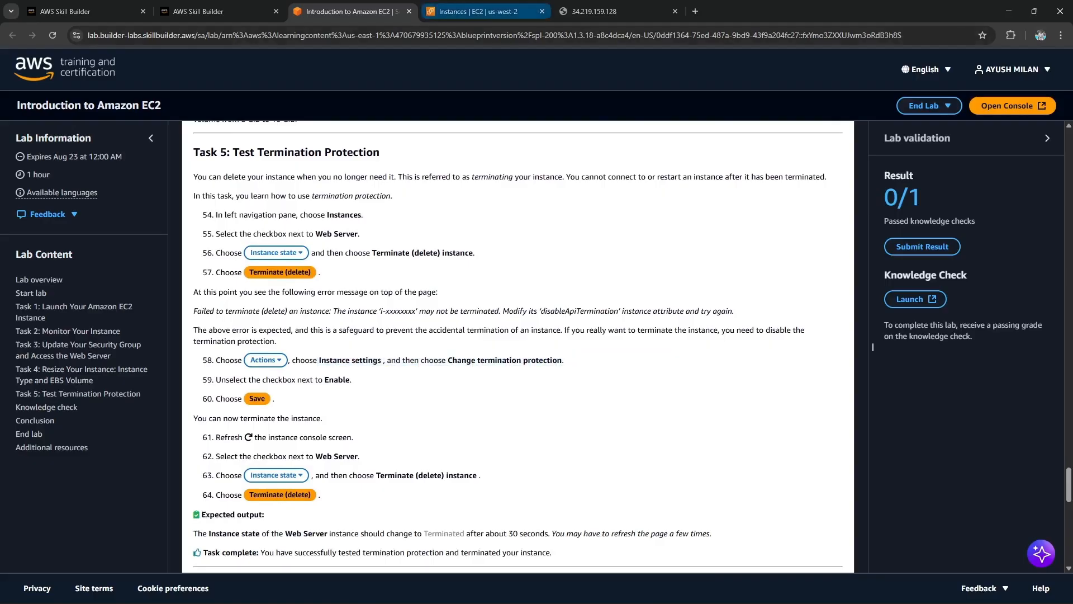
Step: Disable termination protection for the Web Server instance in the EC2 console, save the change and dismiss the notifications
{"action": "left_click", "coordinate": [479, 11]}
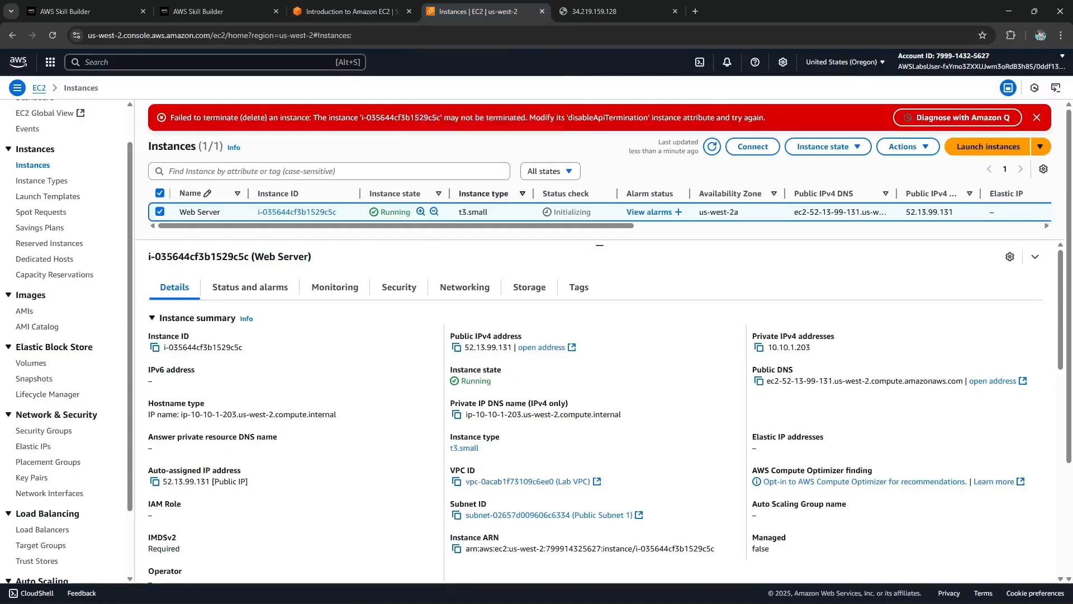
{"action": "left_click", "coordinate": [907, 147]}
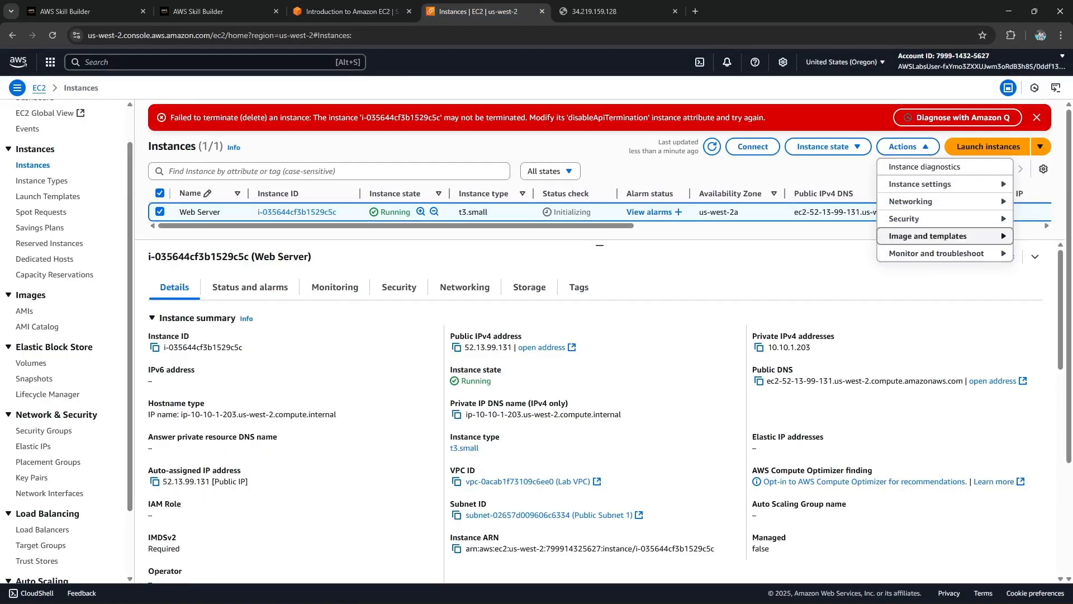
{"action": "left_click", "coordinate": [346, 11]}
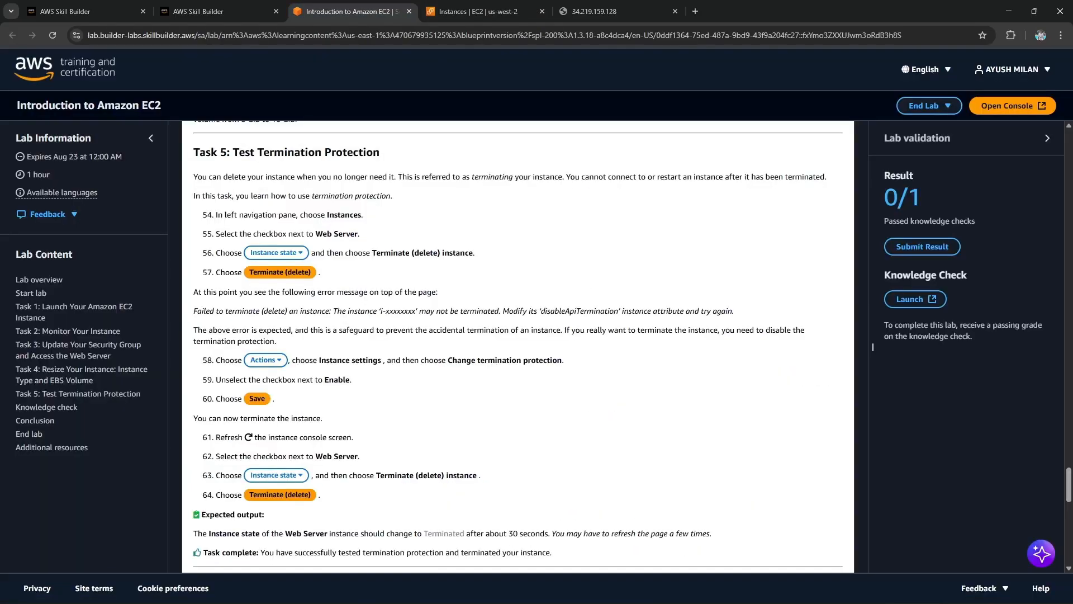
{"action": "left_click_drag", "start_coordinate": [319, 361], "coordinate": [563, 361]}
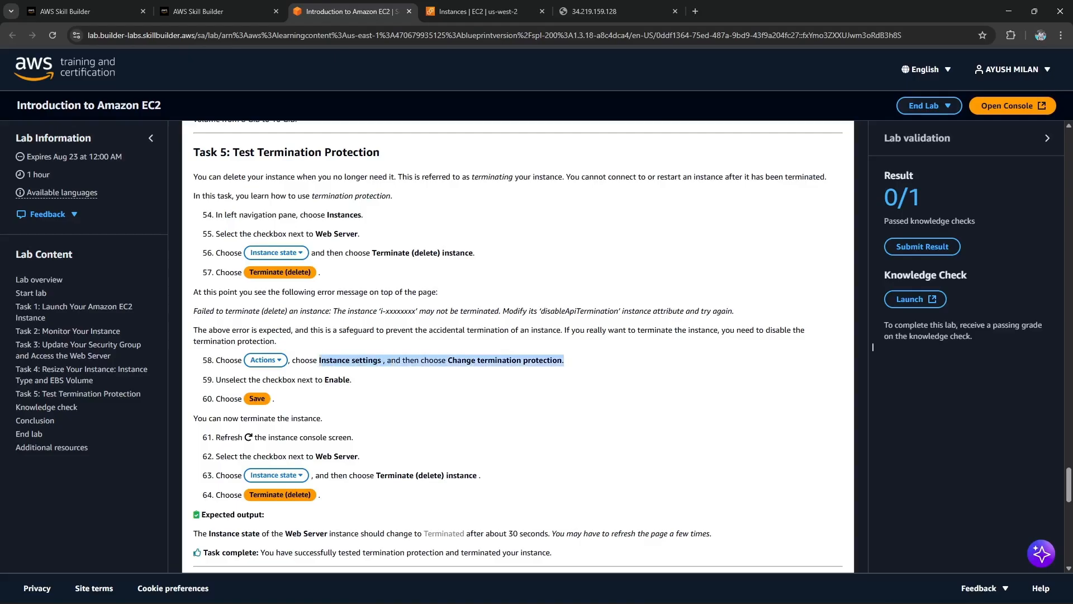
{"action": "left_click", "coordinate": [471, 11]}
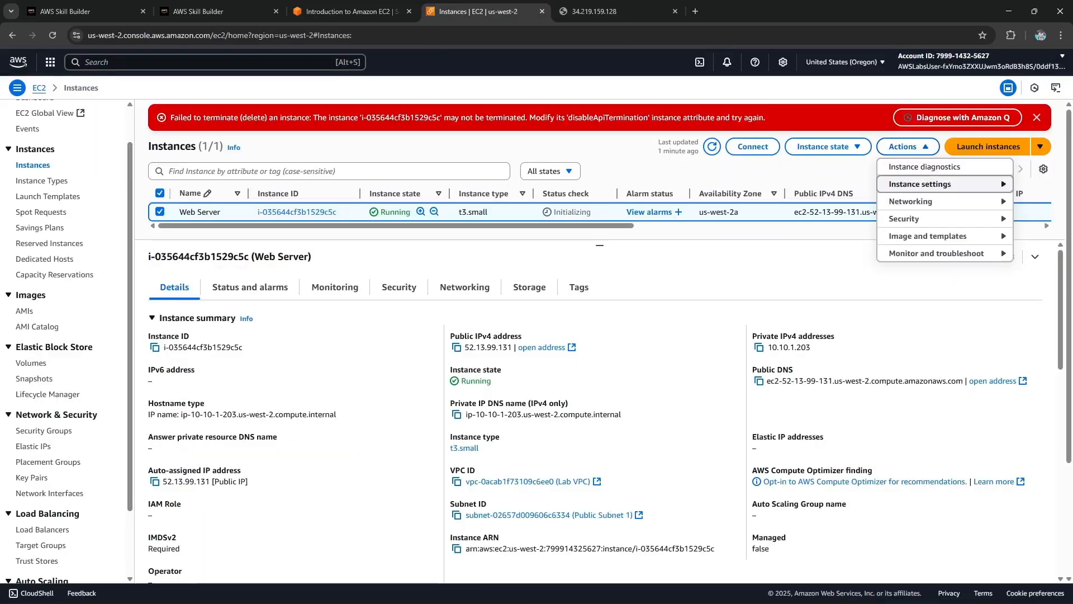
{"action": "mouse_move", "coordinate": [920, 184]}
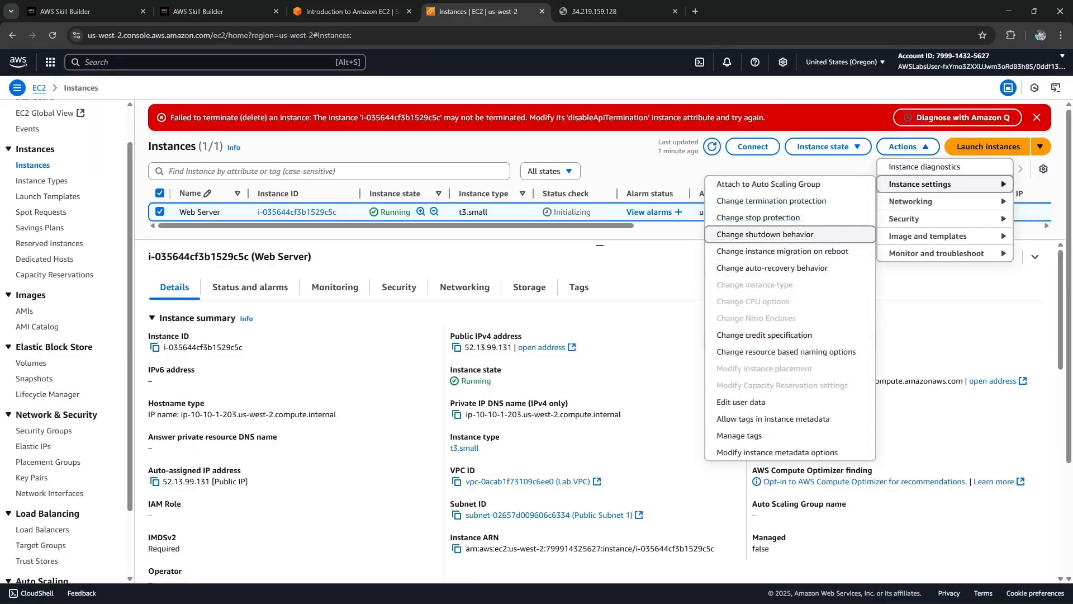
{"action": "left_click", "coordinate": [772, 201]}
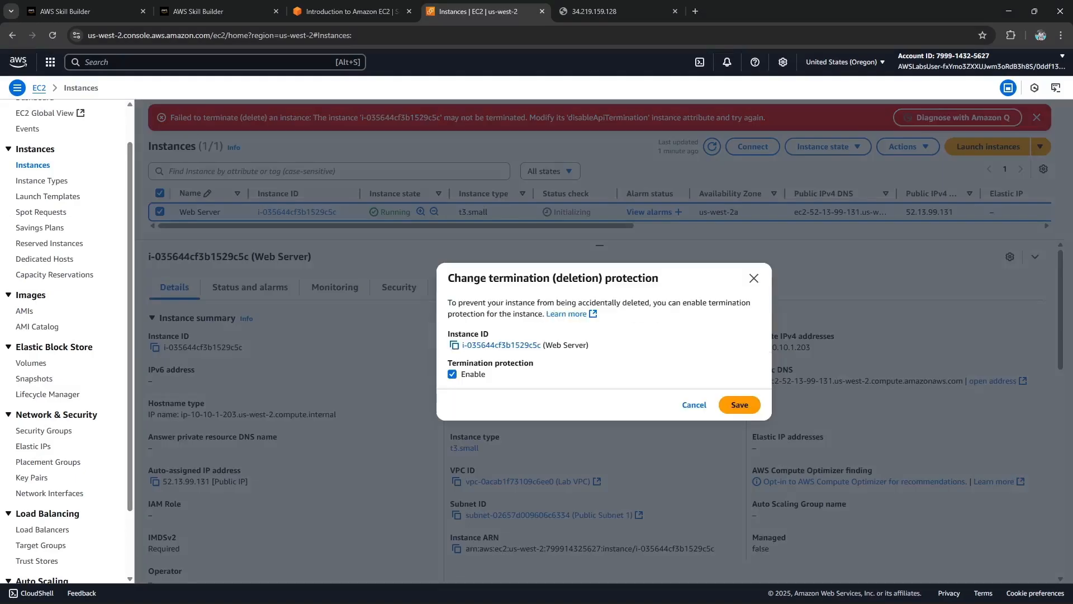
{"action": "left_click", "coordinate": [452, 374]}
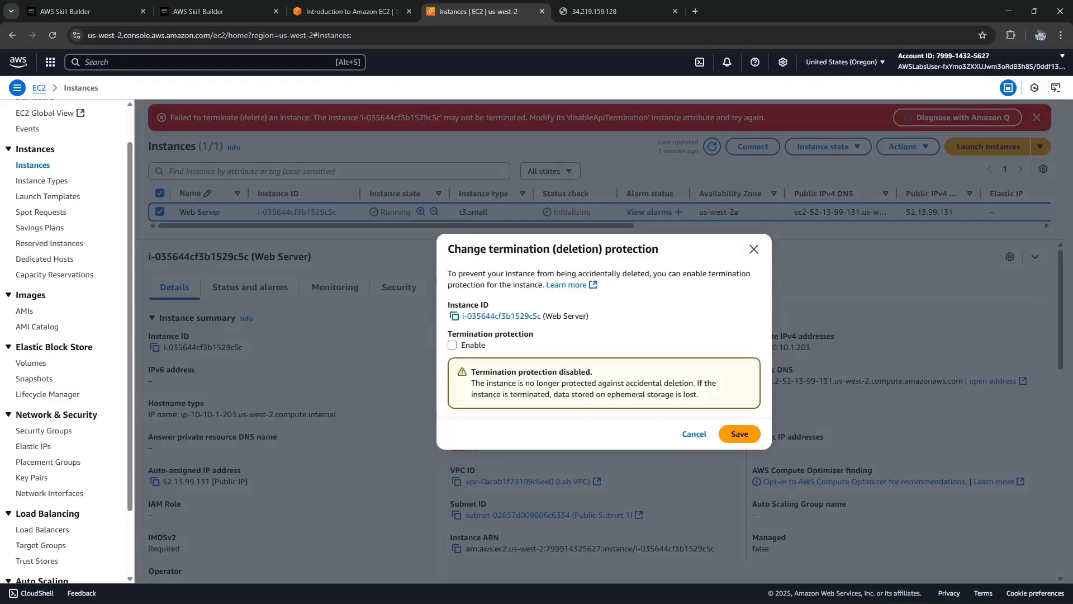
{"action": "left_click", "coordinate": [740, 434]}
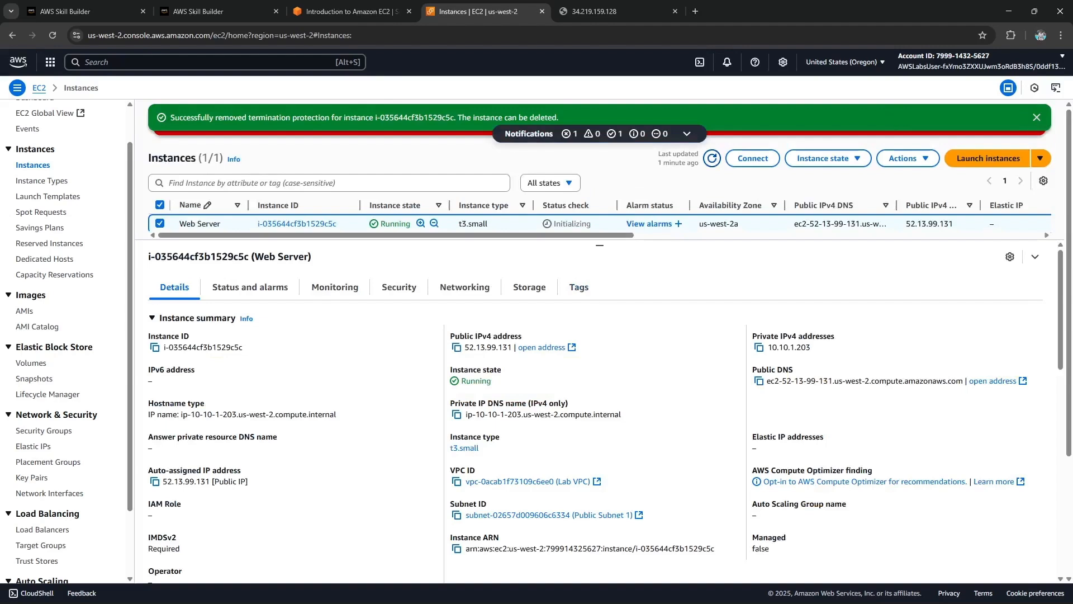
{"action": "left_click", "coordinate": [1038, 118]}
{"action": "left_click", "coordinate": [1037, 117]}
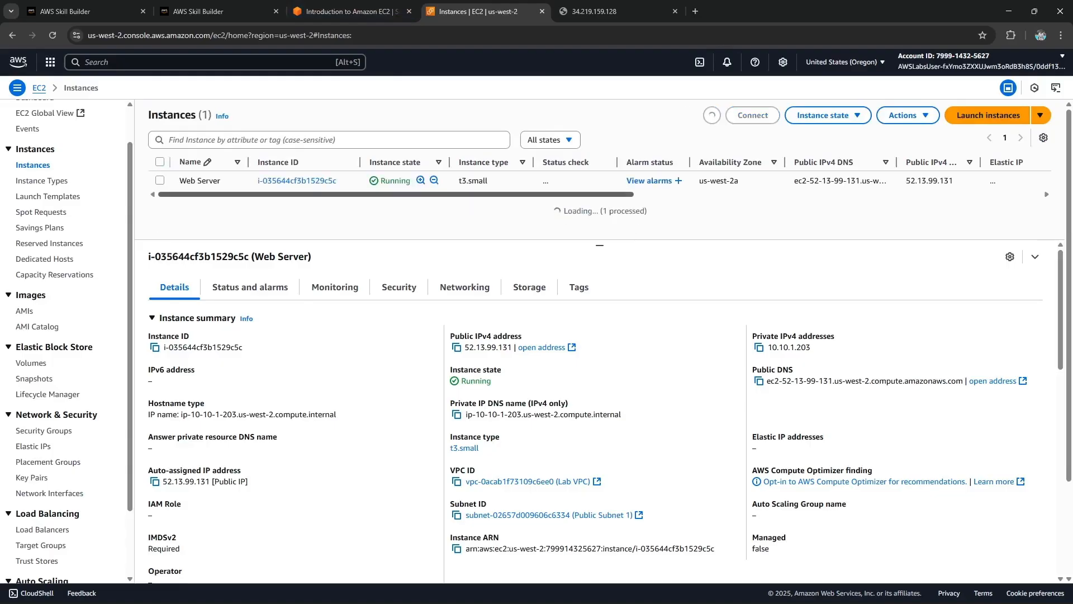
Step: Read the lab guide's Task 5 instructions for refreshing the console and terminating the unprotected instance
{"action": "left_click", "coordinate": [346, 11]}
{"action": "scroll", "coordinate": [873, 347], "scroll_direction": "down", "scroll_amount": 2}
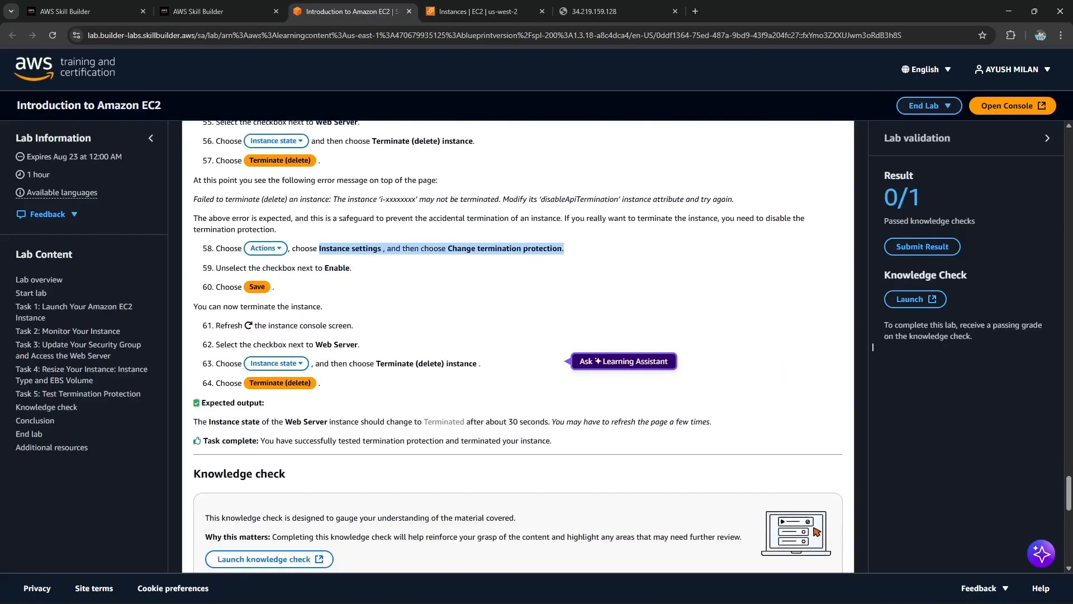
{"action": "left_click_drag", "start_coordinate": [208, 306], "coordinate": [324, 307]}
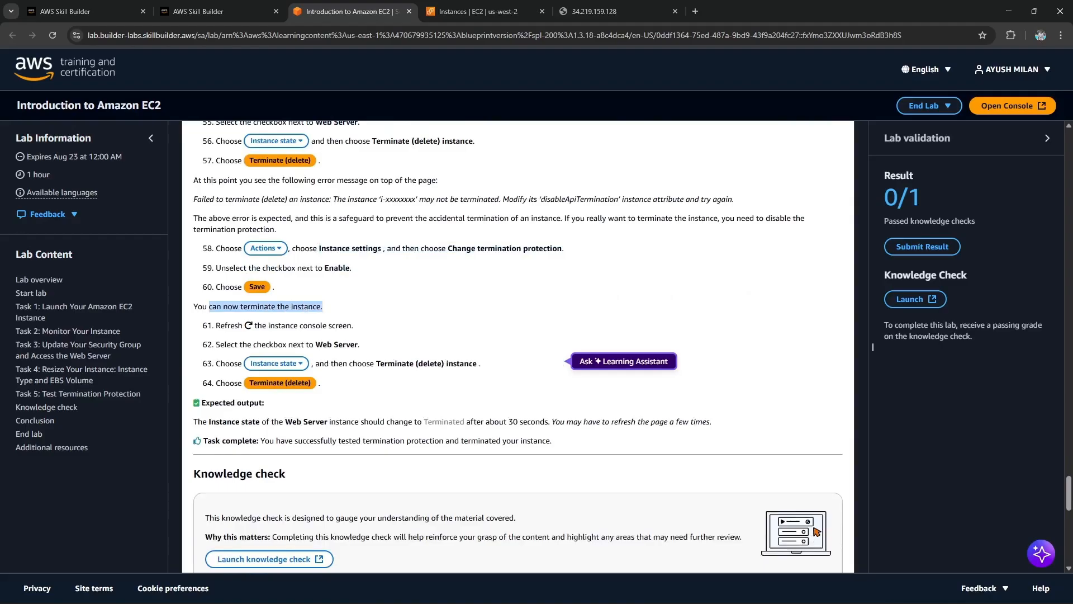
{"action": "left_click", "coordinate": [254, 326]}
{"action": "left_click_drag", "start_coordinate": [255, 325], "coordinate": [481, 364]}
{"action": "left_click", "coordinate": [482, 364]}
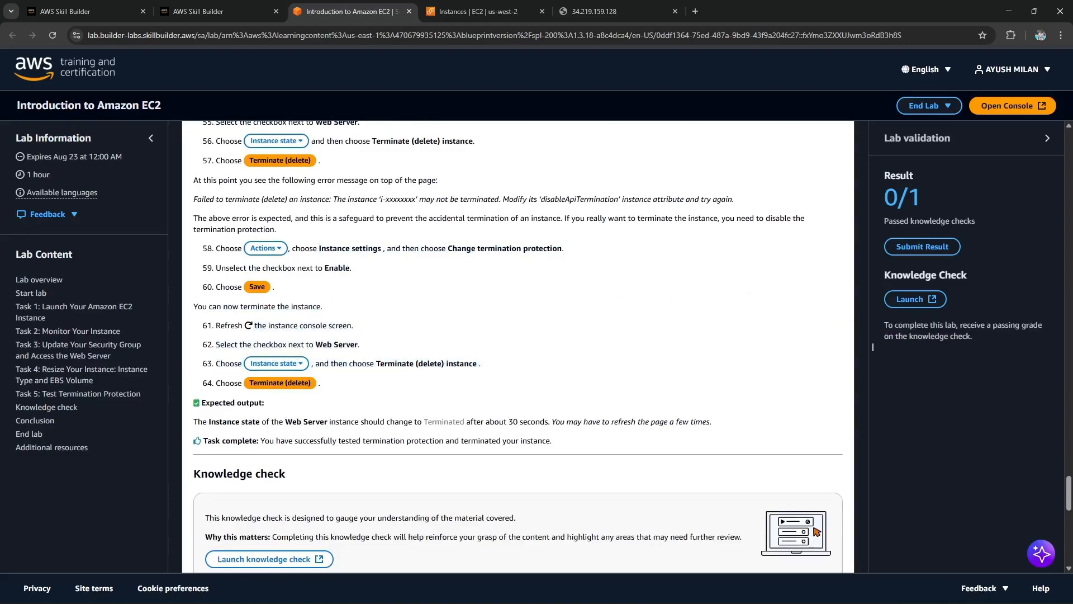
Step: Return to the EC2 console, refresh the instance list, and terminate the Web Server instance
{"action": "key", "text": "ctrl+Tab"}
{"action": "left_click", "coordinate": [712, 115]}
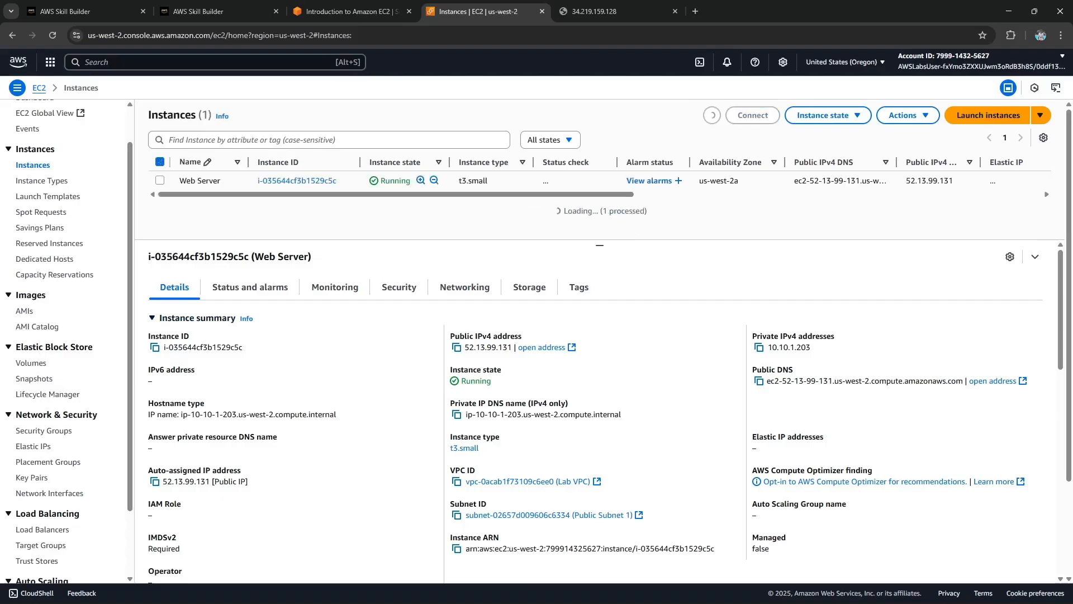
{"action": "left_click", "coordinate": [827, 115]}
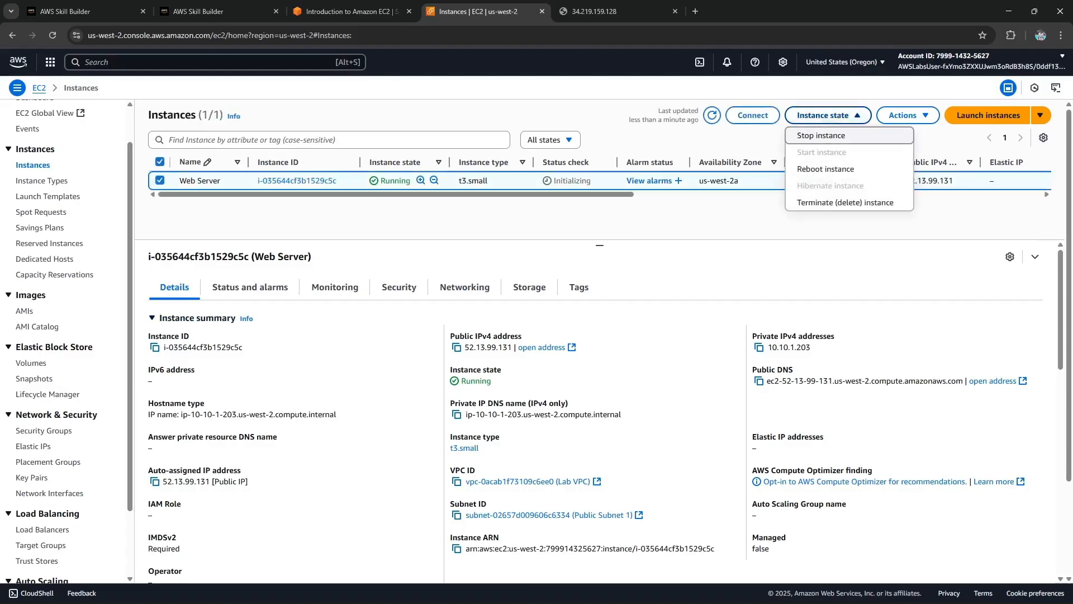
{"action": "left_click", "coordinate": [839, 202]}
{"action": "left_click", "coordinate": [775, 448]}
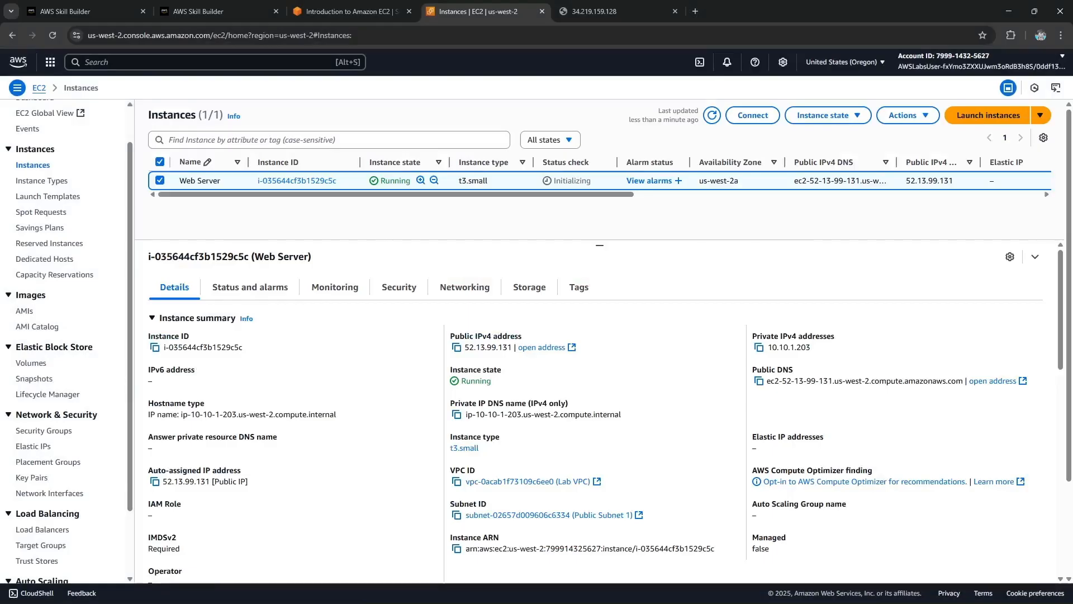
{"action": "left_click_drag", "start_coordinate": [179, 118], "coordinate": [416, 117]}
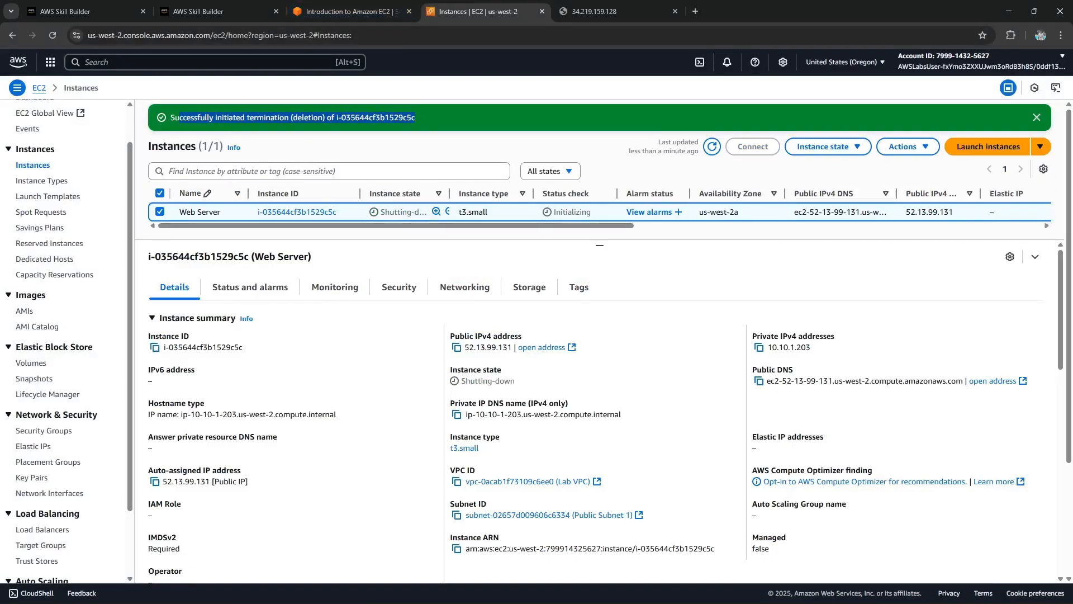
{"action": "left_click", "coordinate": [637, 174]}
Step: Switch back to the lab guide and read the expected output of Task 5, including how long termination should take
{"action": "key", "text": "ctrl+shift+Tab"}
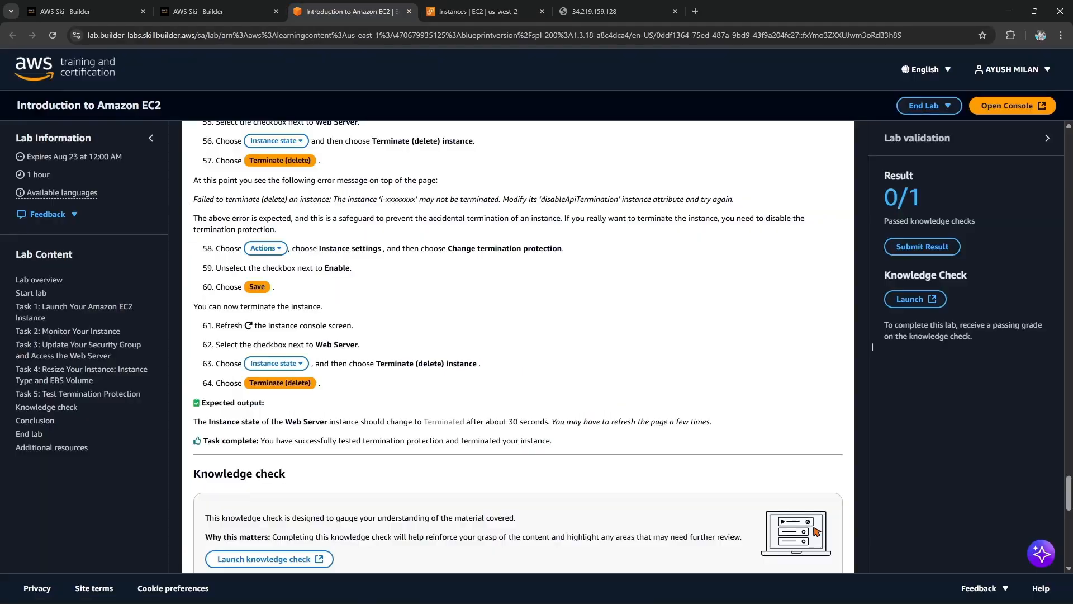
{"action": "scroll", "coordinate": [873, 346], "scroll_direction": "down", "scroll_amount": 1}
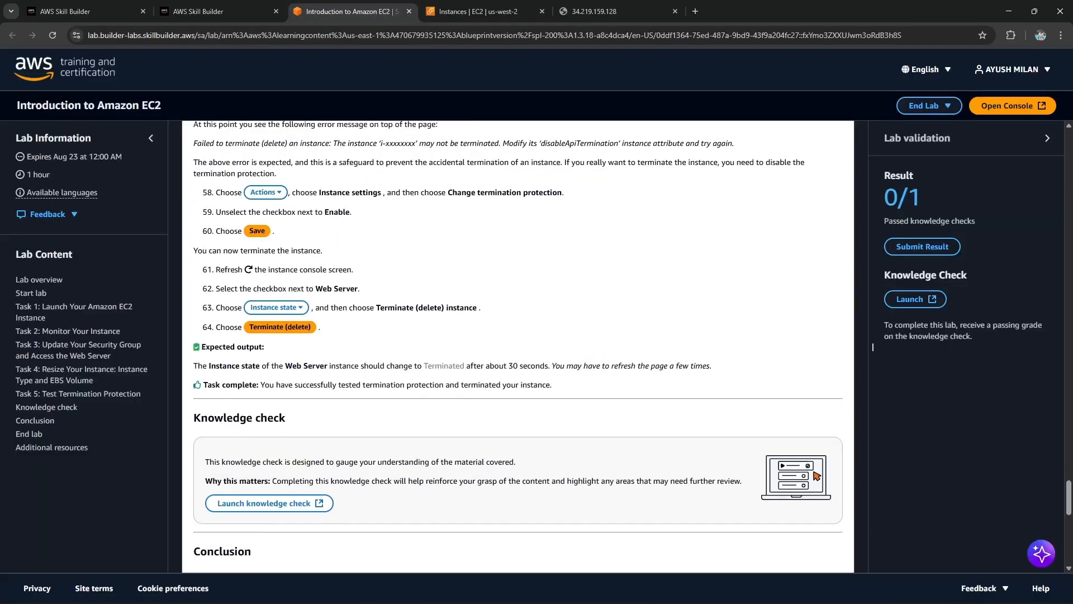
{"action": "scroll", "coordinate": [873, 347], "scroll_direction": "down", "scroll_amount": 1}
{"action": "left_click_drag", "start_coordinate": [265, 310], "coordinate": [551, 329]}
{"action": "left_click", "coordinate": [873, 346]}
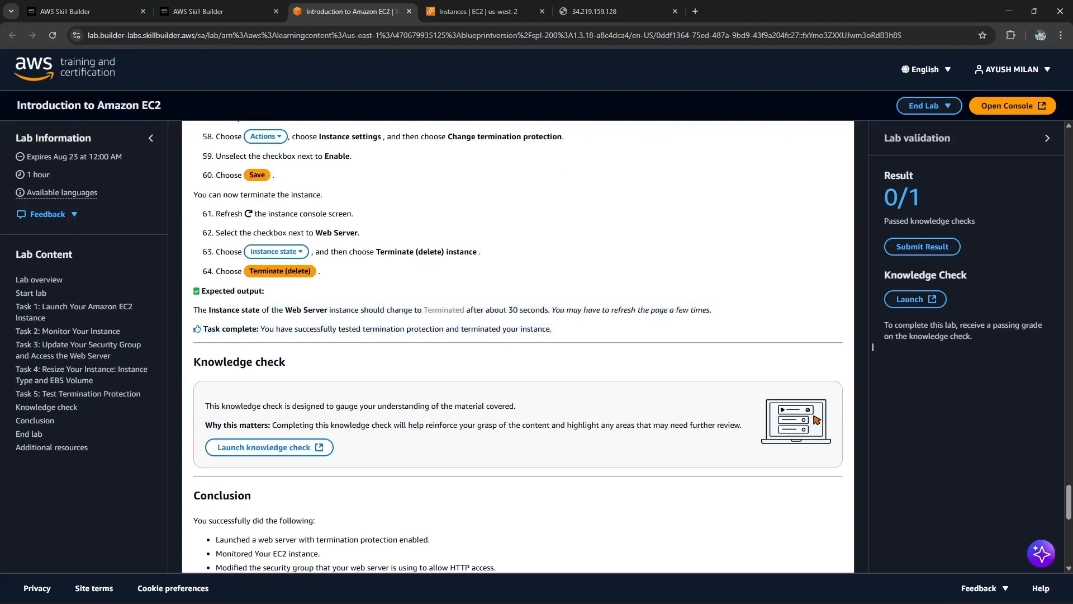
{"action": "left_click_drag", "start_coordinate": [482, 310], "coordinate": [552, 310]}
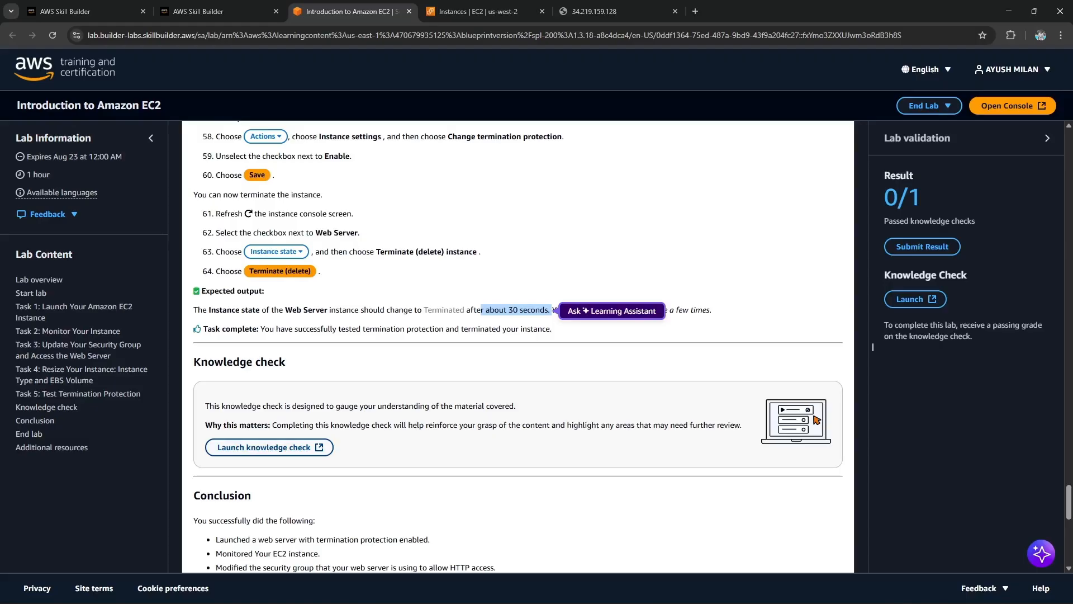
Step: Try to launch the knowledge check, view the Web Server's state while it loads, and close the assessment page
{"action": "left_click", "coordinate": [915, 300]}
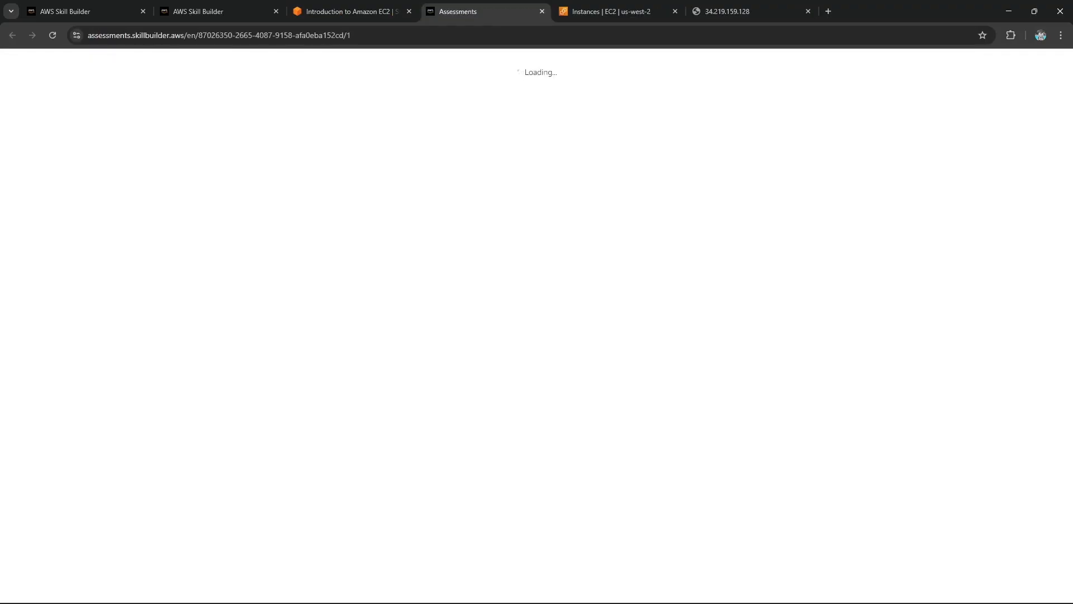
{"action": "left_click", "coordinate": [611, 12]}
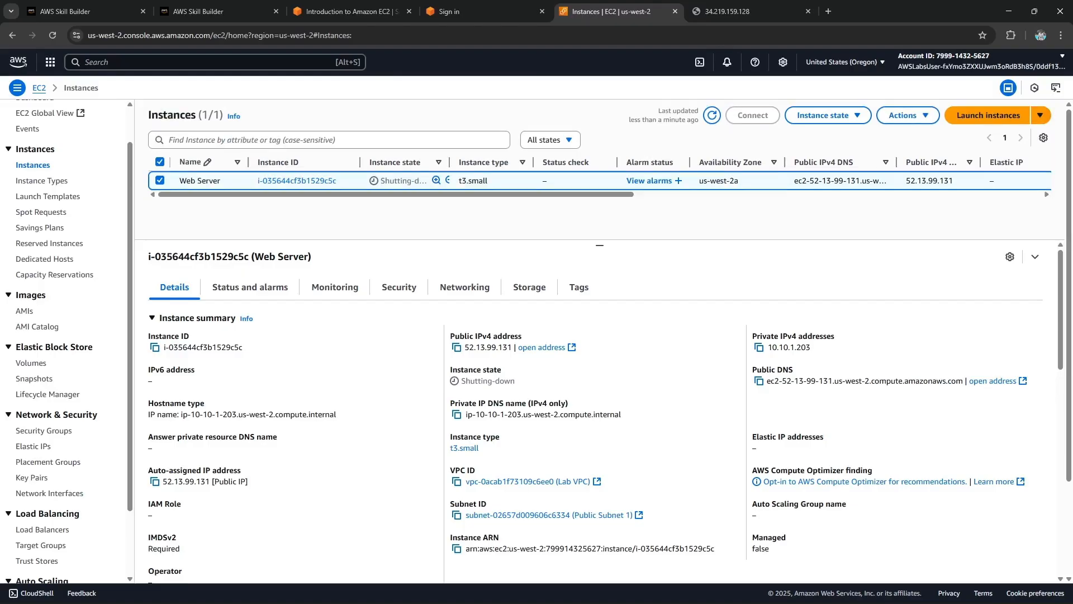
{"action": "left_click_drag", "start_coordinate": [600, 245], "coordinate": [600, 364]}
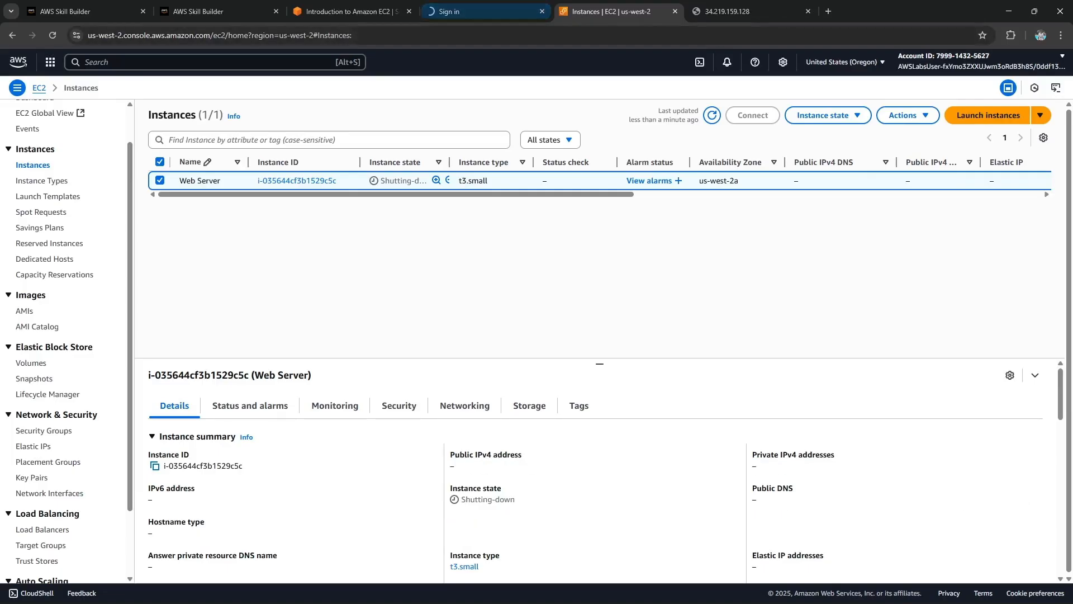
{"action": "left_click", "coordinate": [484, 11]}
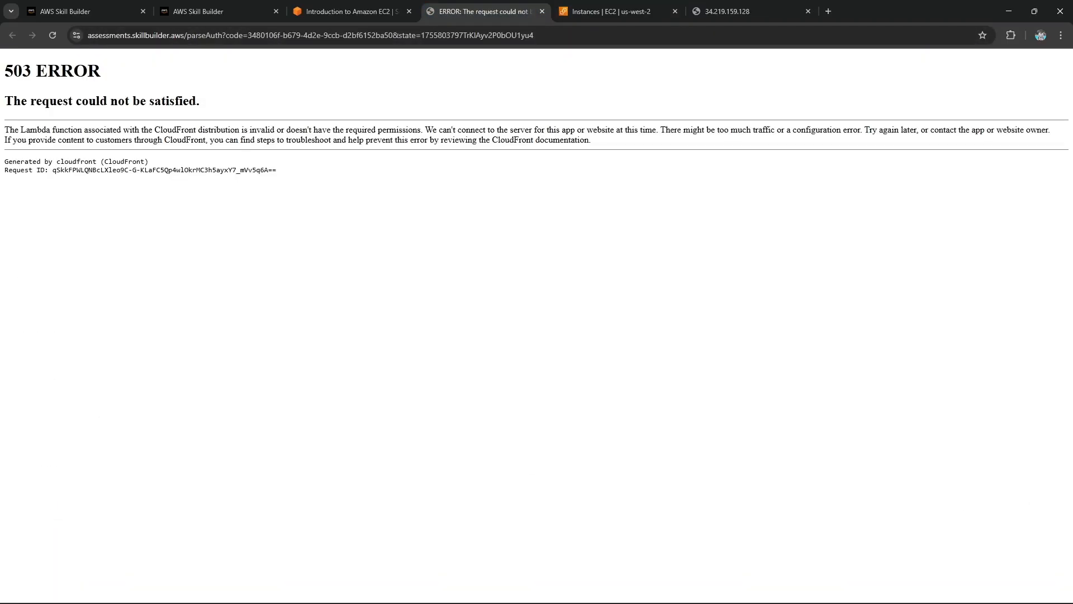
{"action": "left_click", "coordinate": [542, 11]}
{"action": "left_click", "coordinate": [347, 11]}
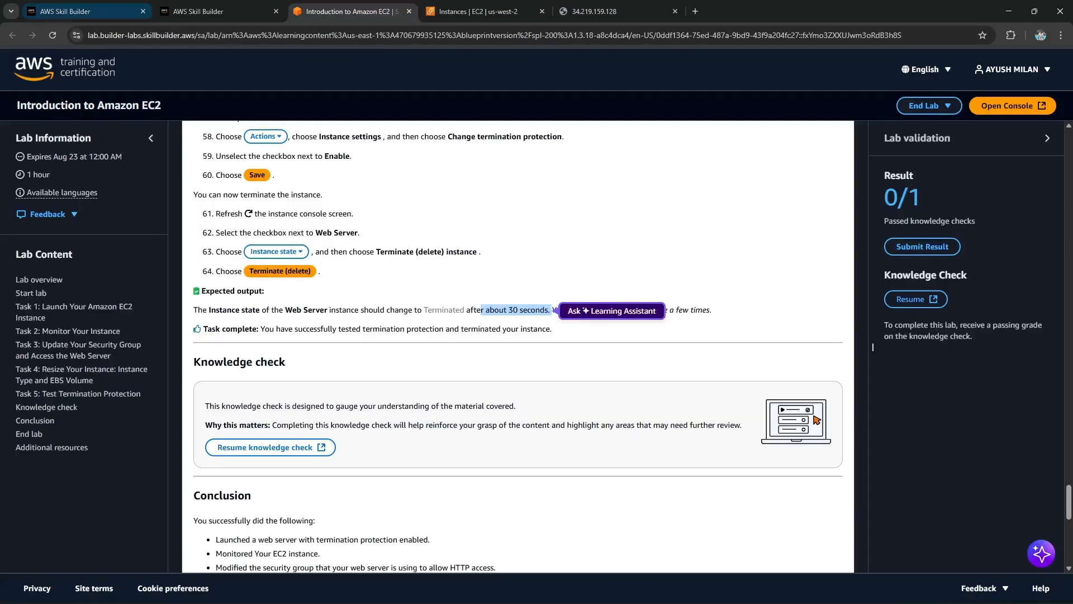
Step: Reload the lab page, review the guide down to the Knowledge check section, and resume the knowledge check
{"action": "left_click", "coordinate": [52, 34]}
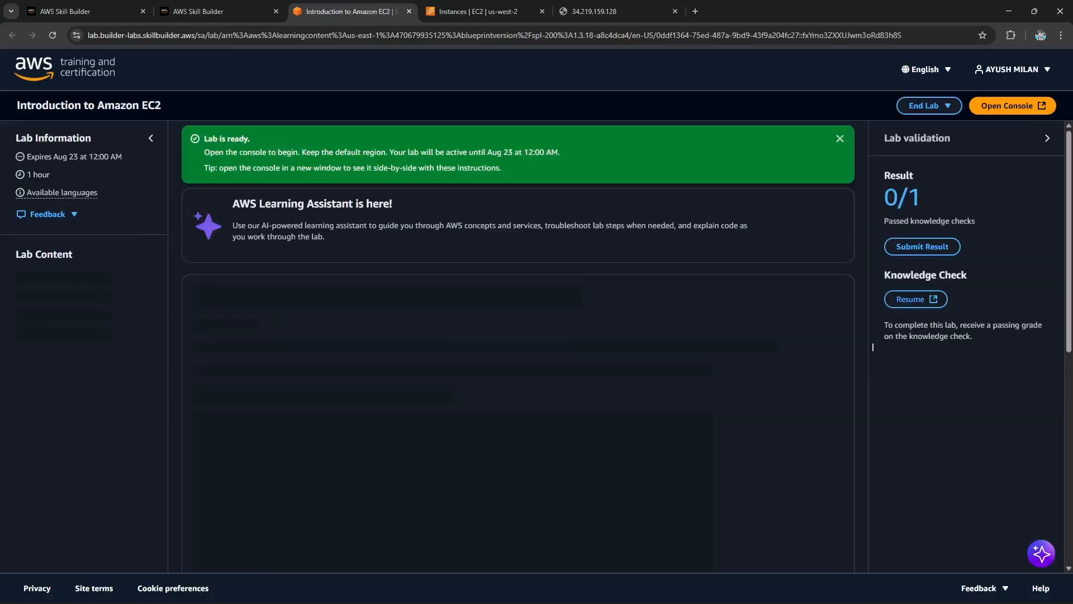
{"action": "scroll", "coordinate": [874, 348], "scroll_direction": "down", "scroll_amount": 20}
{"action": "scroll", "coordinate": [873, 347], "scroll_direction": "down", "scroll_amount": 20}
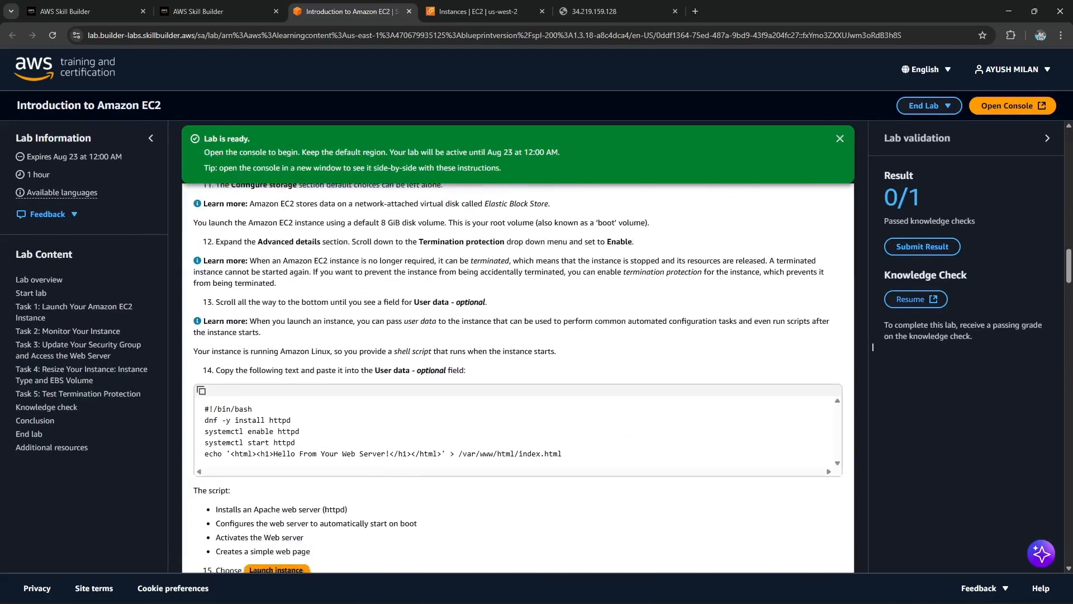
{"action": "scroll", "coordinate": [873, 347], "scroll_direction": "down", "scroll_amount": 20}
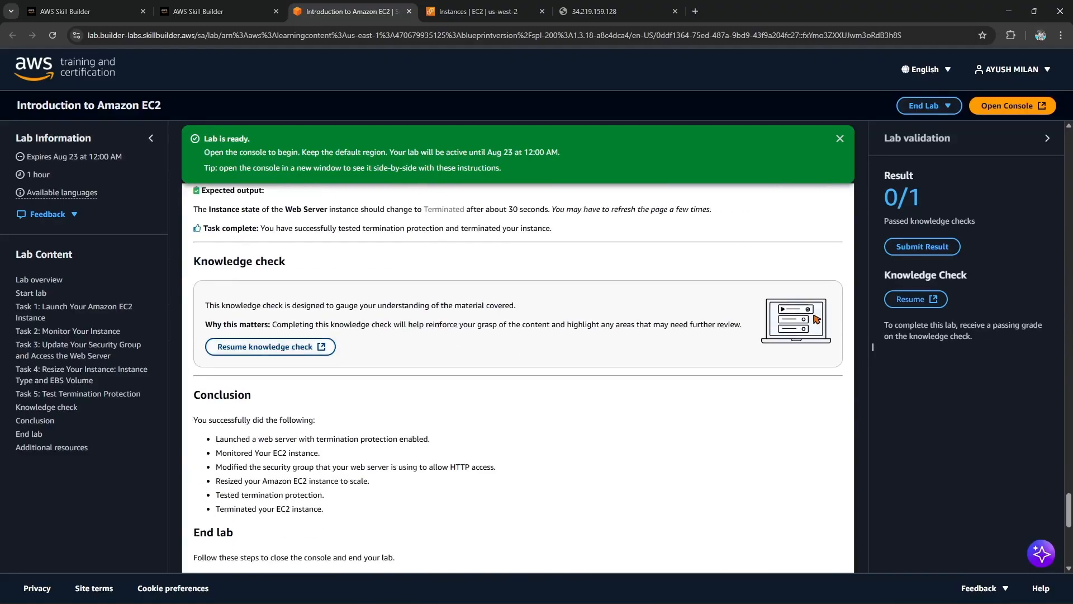
{"action": "left_click", "coordinate": [915, 299]}
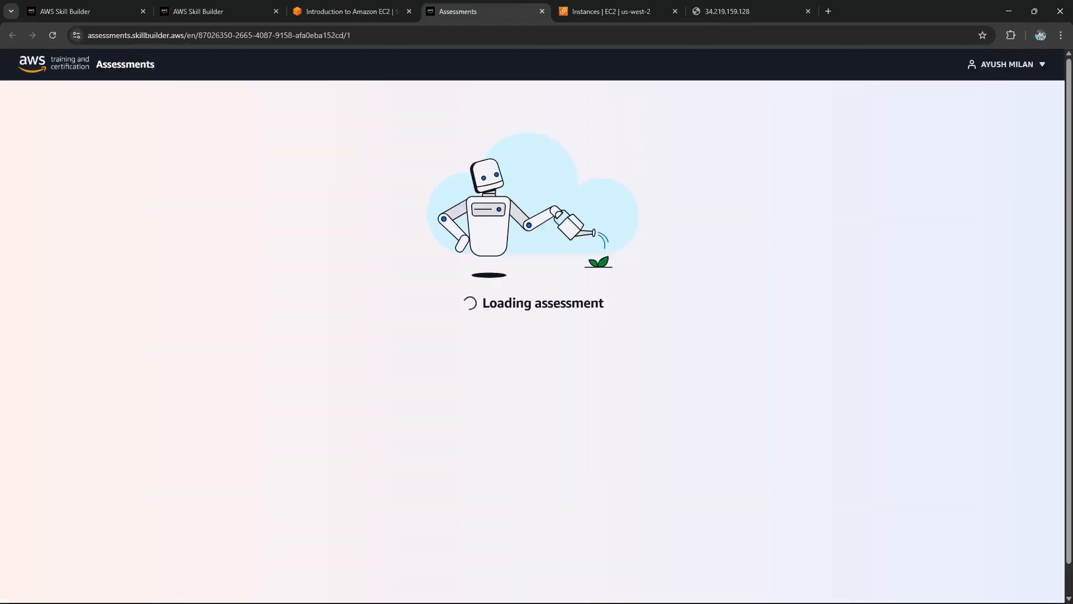
Step: Check the Web Server's instance state in the EC2 console and refresh the instance list
{"action": "left_click", "coordinate": [612, 11]}
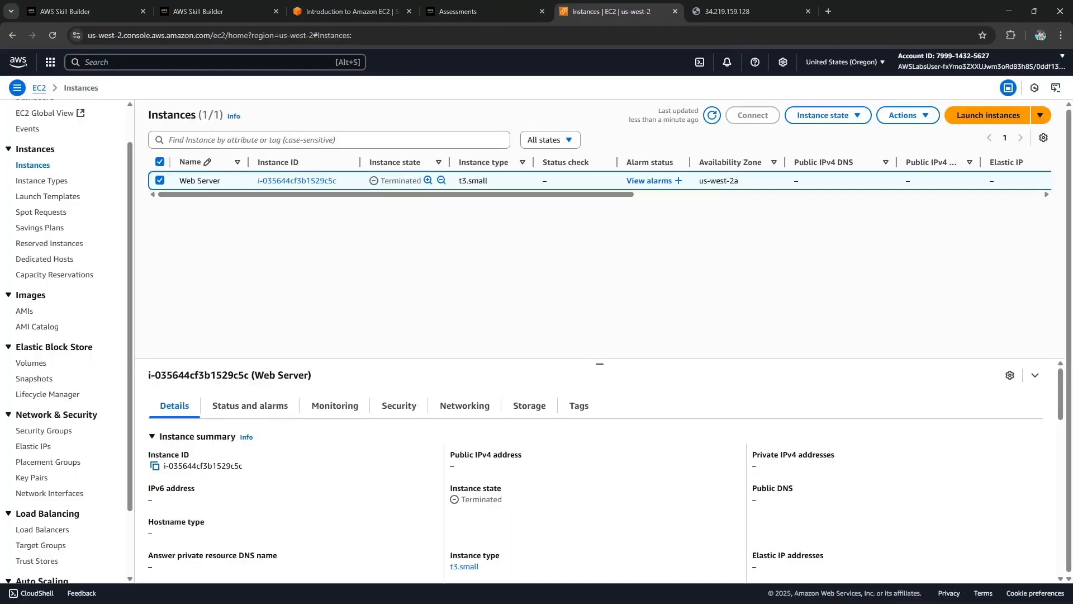
{"action": "left_click_drag", "start_coordinate": [381, 180], "coordinate": [418, 180]}
{"action": "left_click", "coordinate": [712, 115]}
Step: Begin the SPL-200 assessment, answer Question 1 with "Enable termination protection", and advance to Question 2
{"action": "left_click", "coordinate": [458, 12]}
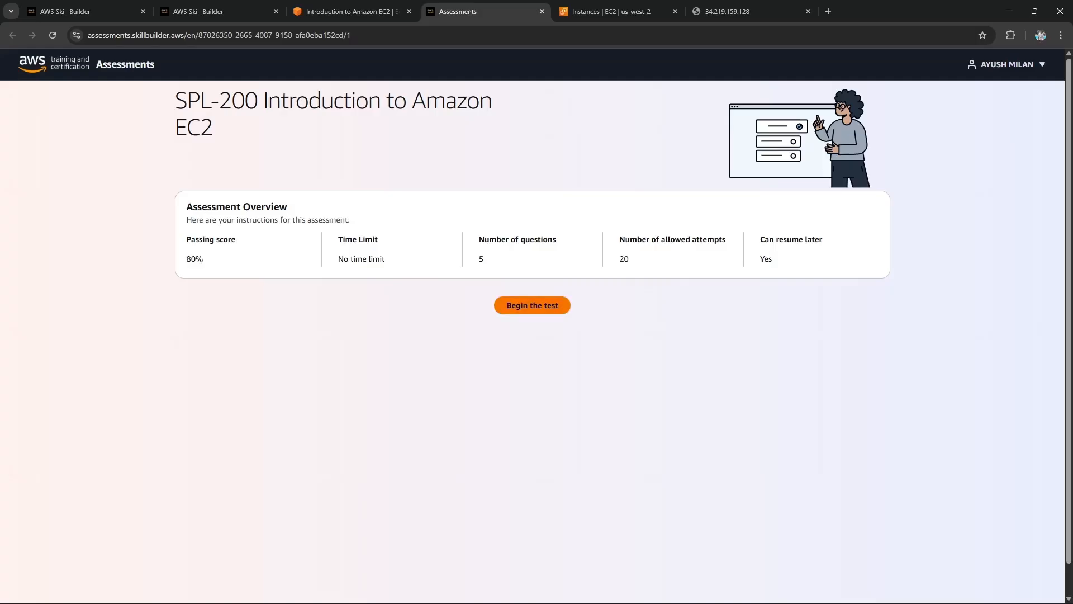
{"action": "left_click", "coordinate": [532, 305]}
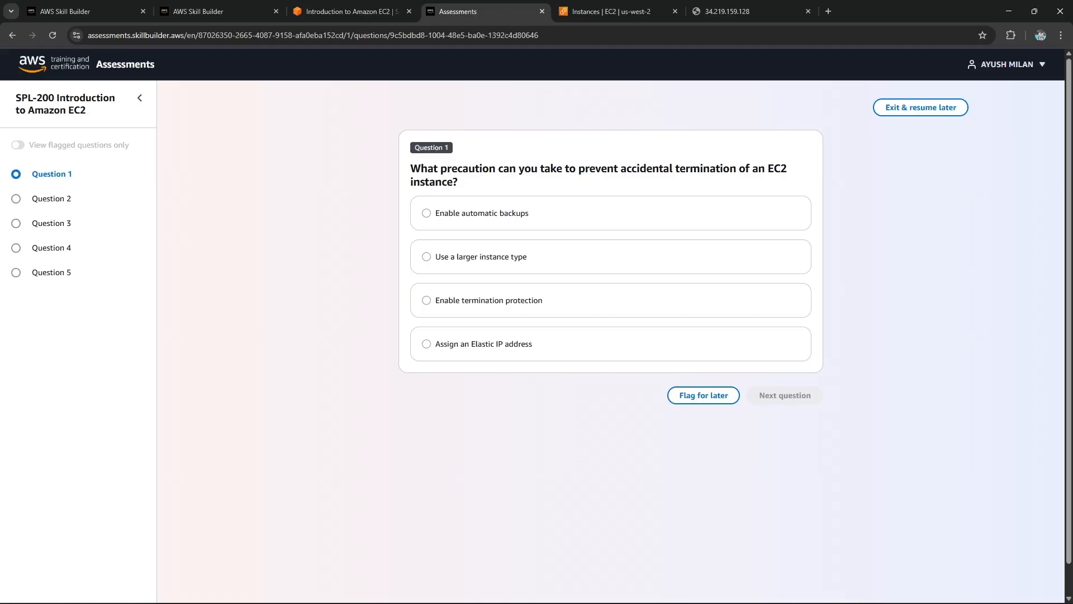
{"action": "left_click", "coordinate": [426, 300]}
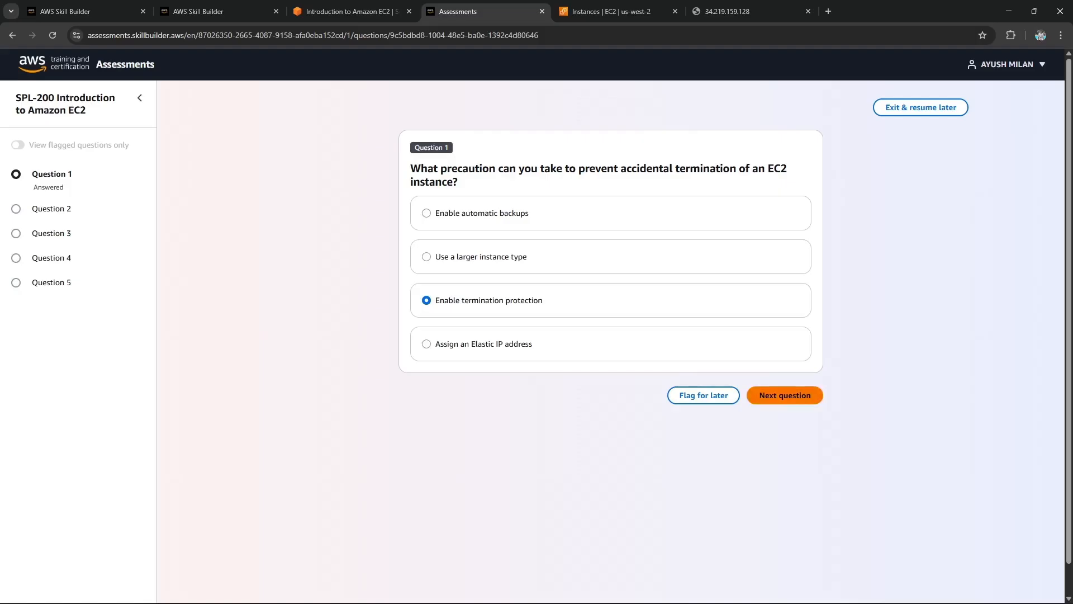
{"action": "left_click", "coordinate": [785, 395]}
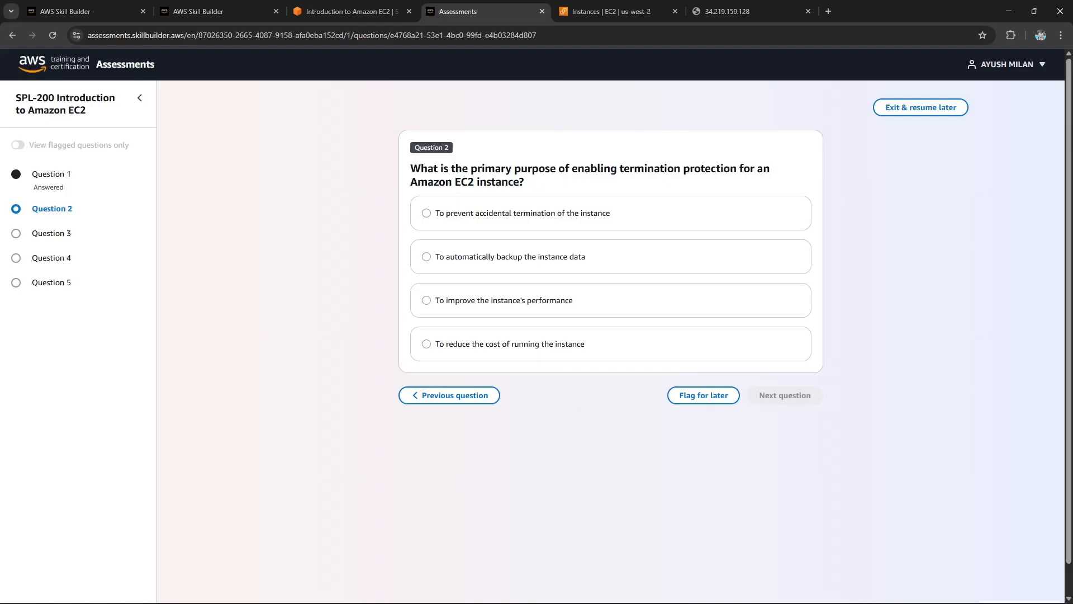
Step: Answer Question 2 with "To prevent accidental termination of the instance" and advance to Question 3
{"action": "double_click", "coordinate": [535, 213]}
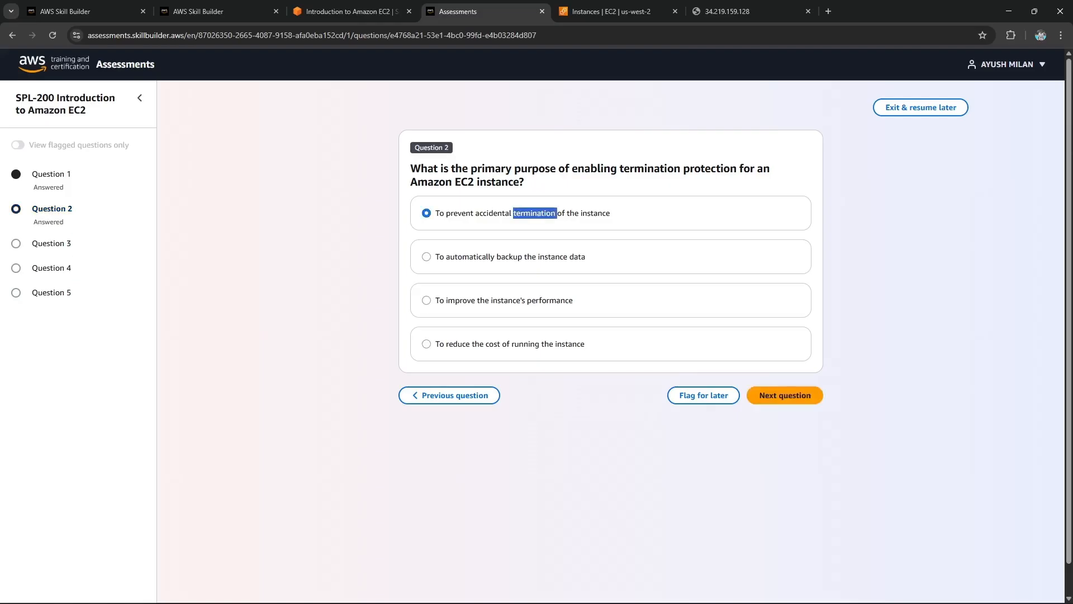
{"action": "left_click", "coordinate": [535, 213]}
{"action": "left_click", "coordinate": [785, 395]}
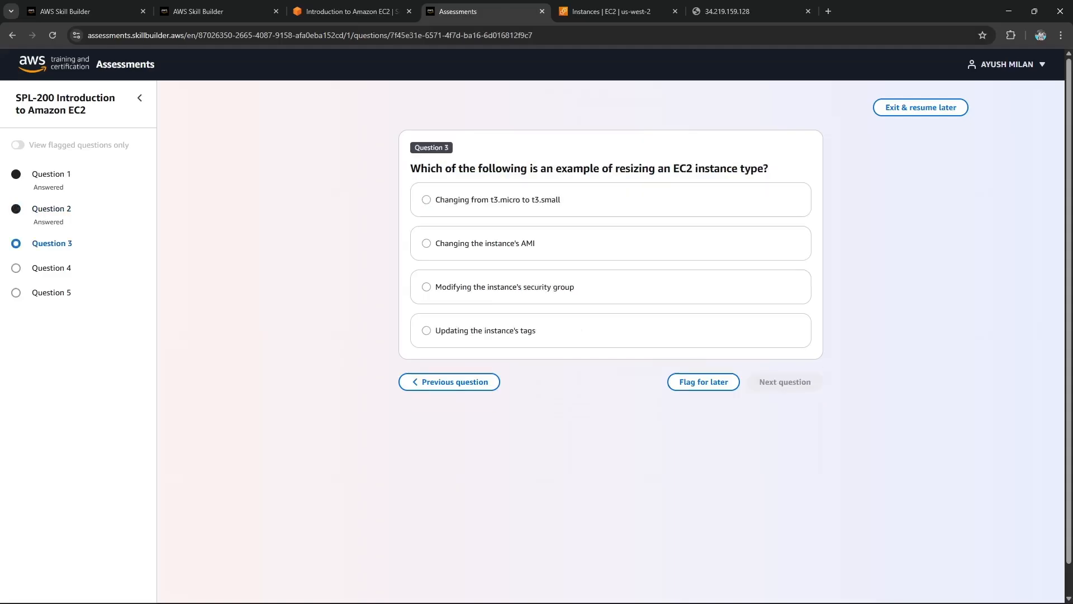
Step: Read Question 3 on resizing an instance type, answer "Changing from t3.micro to t3.small", and advance to Question 4
{"action": "left_click_drag", "start_coordinate": [513, 168], "coordinate": [768, 169]}
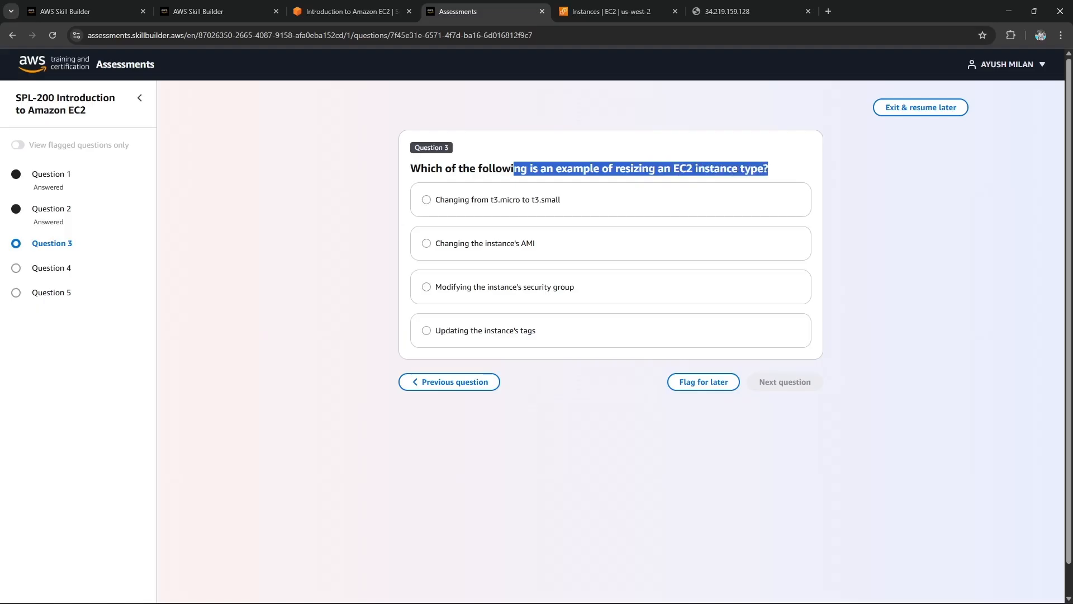
{"action": "left_click", "coordinate": [639, 168]}
{"action": "left_click_drag", "start_coordinate": [639, 169], "coordinate": [741, 168]}
{"action": "left_click", "coordinate": [741, 168]}
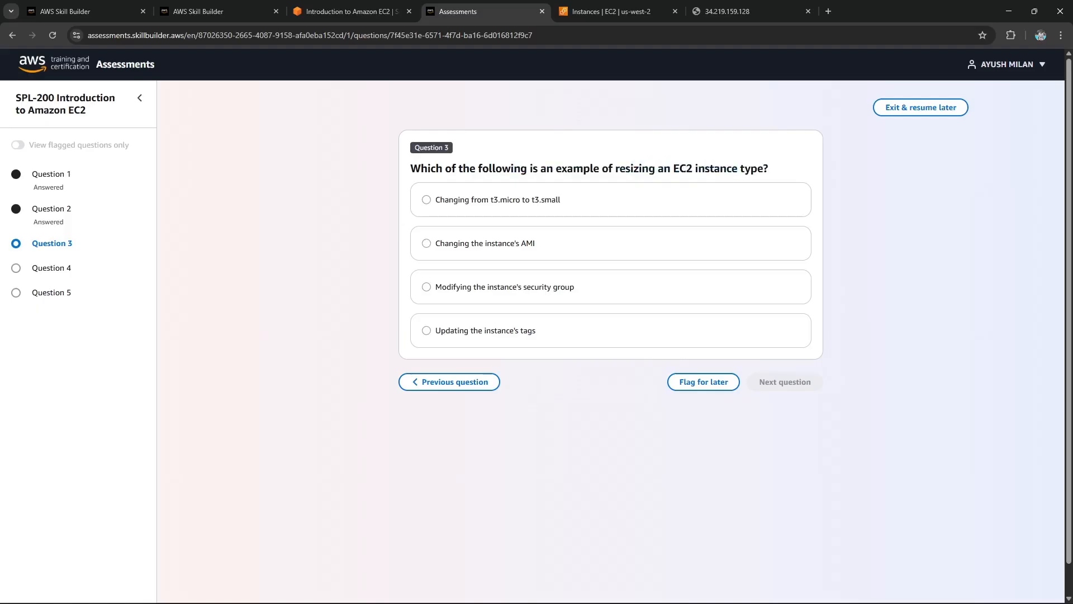
{"action": "left_click", "coordinate": [498, 199]}
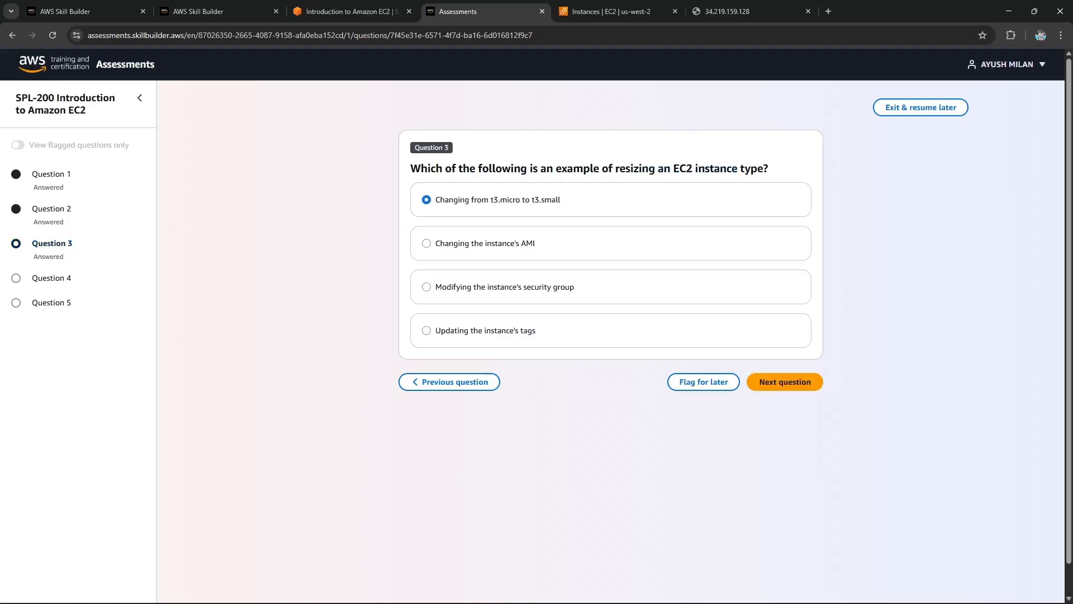
{"action": "left_click", "coordinate": [785, 382]}
Step: Answer Question 4 on default EC2 monitoring with "Basic monitoring" and advance to Question 5
{"action": "left_click_drag", "start_coordinate": [490, 168], "coordinate": [742, 168]}
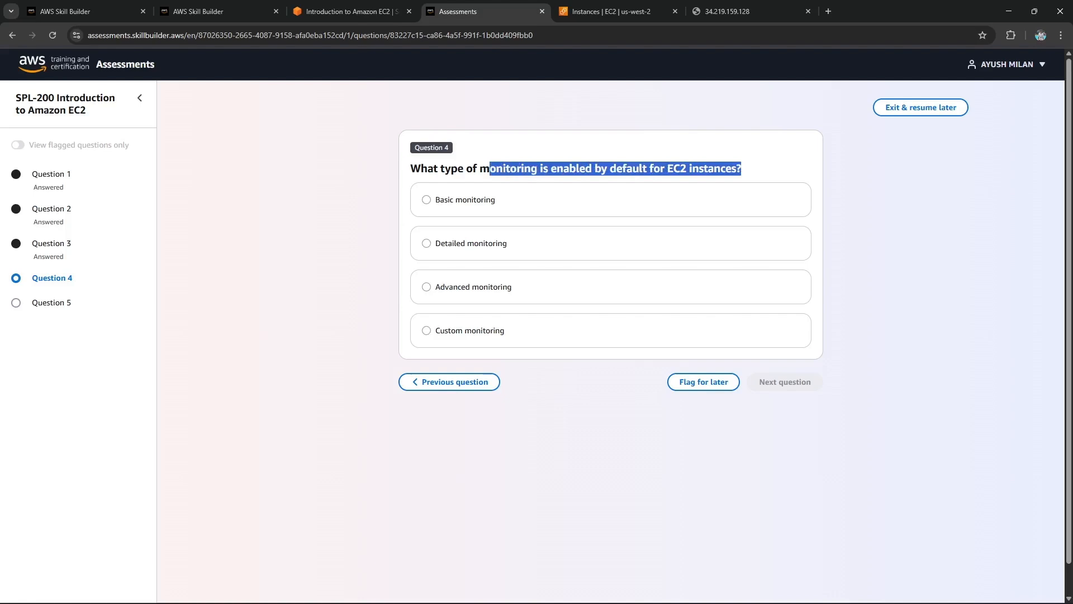
{"action": "left_click", "coordinate": [742, 168]}
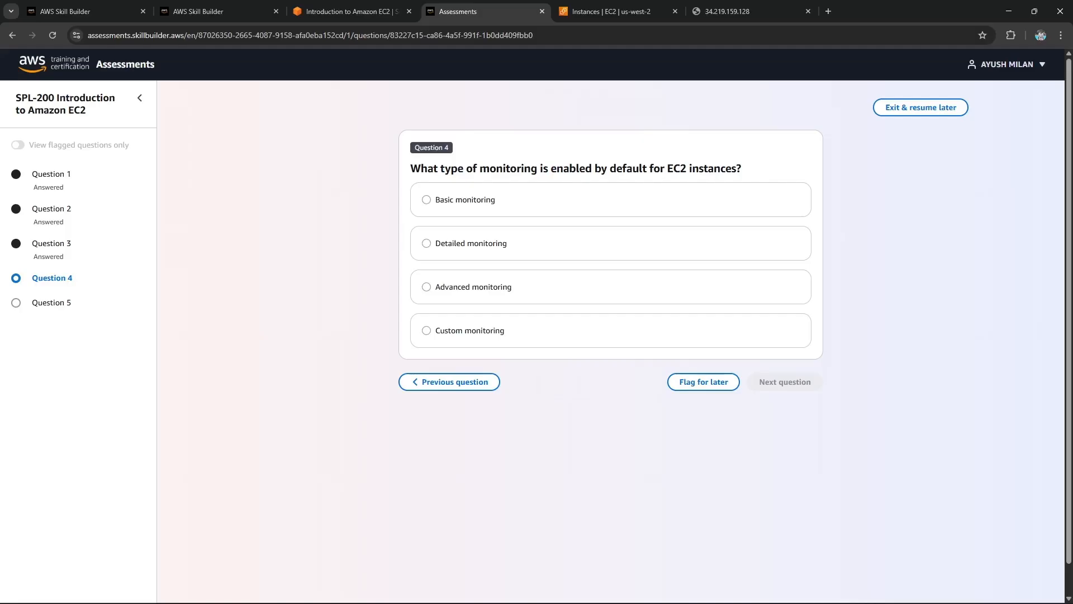
{"action": "left_click", "coordinate": [426, 199]}
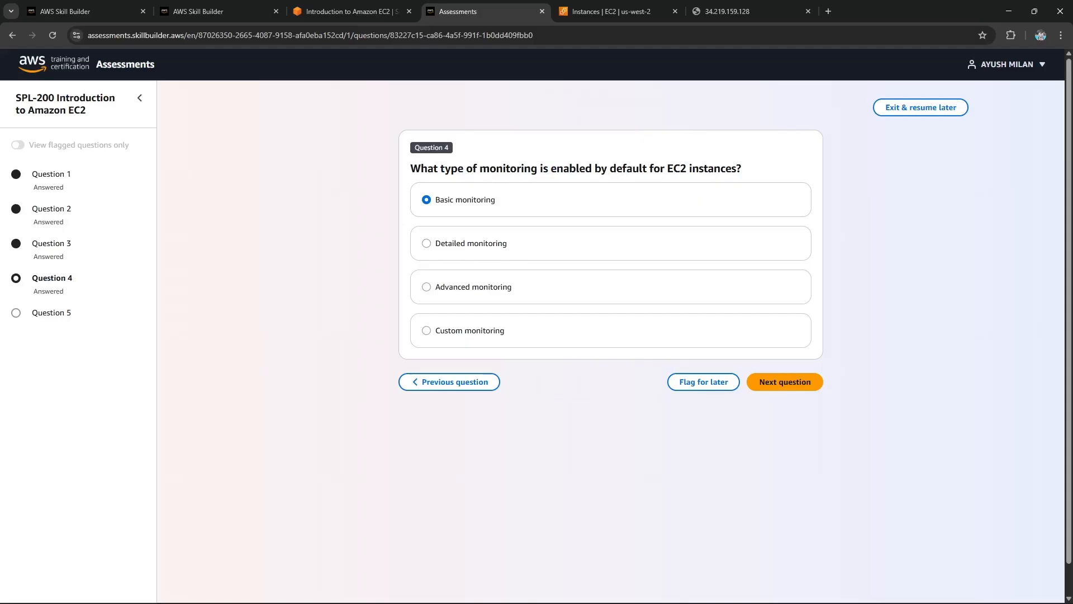
{"action": "left_click", "coordinate": [785, 382]}
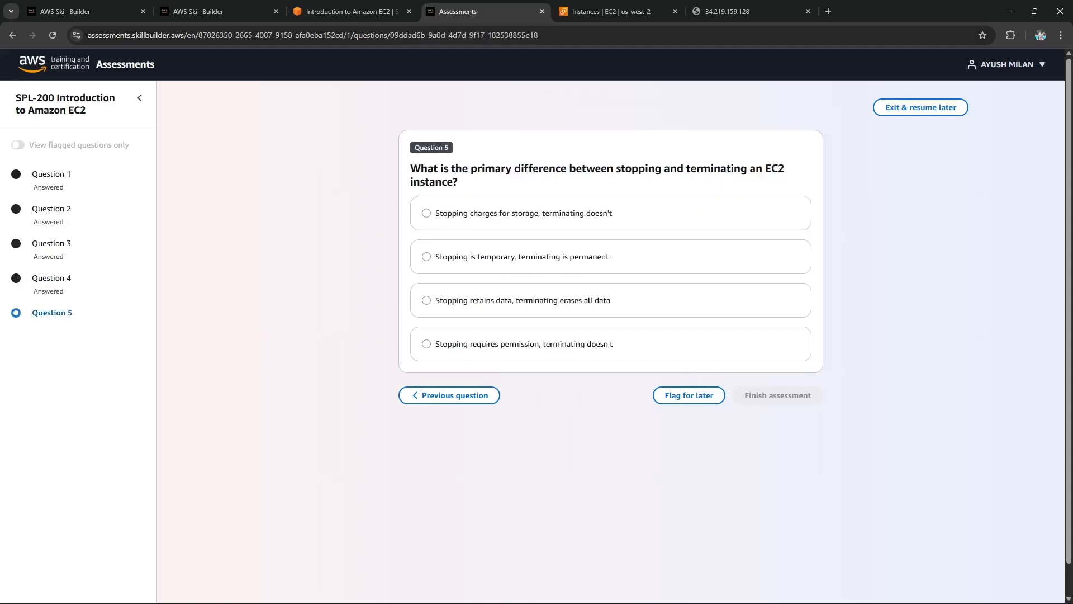
Step: Answer Question 5 with "Stopping retains data, terminating erases all data" and finish the assessment
{"action": "left_click_drag", "start_coordinate": [664, 169], "coordinate": [785, 169]}
{"action": "left_click", "coordinate": [786, 170]}
{"action": "left_click_drag", "start_coordinate": [479, 214], "coordinate": [530, 213]}
{"action": "left_click", "coordinate": [530, 214]}
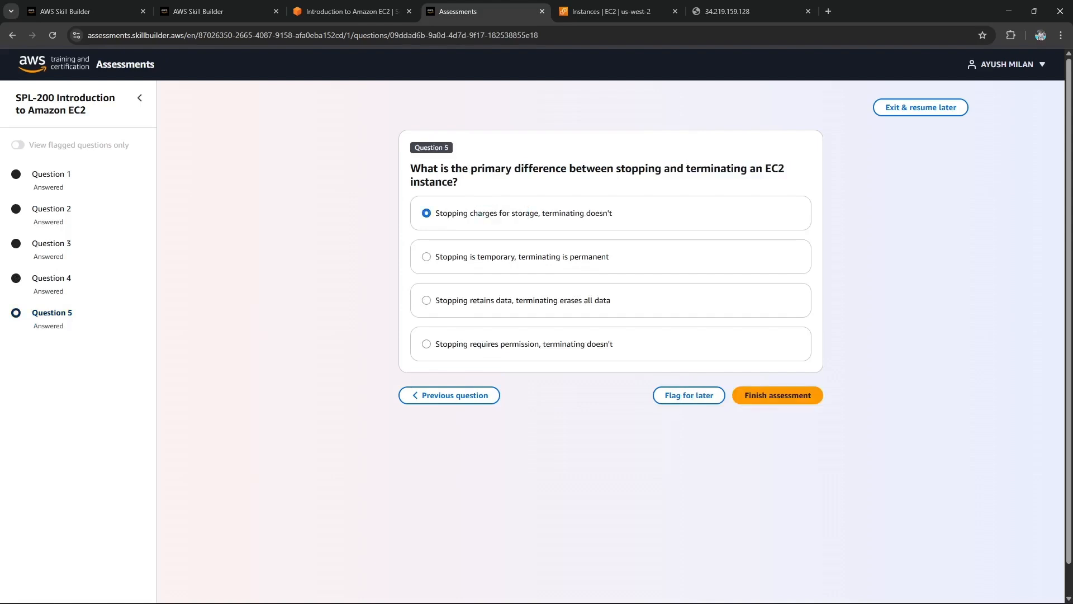
{"action": "left_click_drag", "start_coordinate": [436, 257], "coordinate": [515, 258]}
{"action": "left_click_drag", "start_coordinate": [436, 300], "coordinate": [611, 301]}
{"action": "left_click", "coordinate": [612, 301]}
{"action": "left_click", "coordinate": [778, 396]}
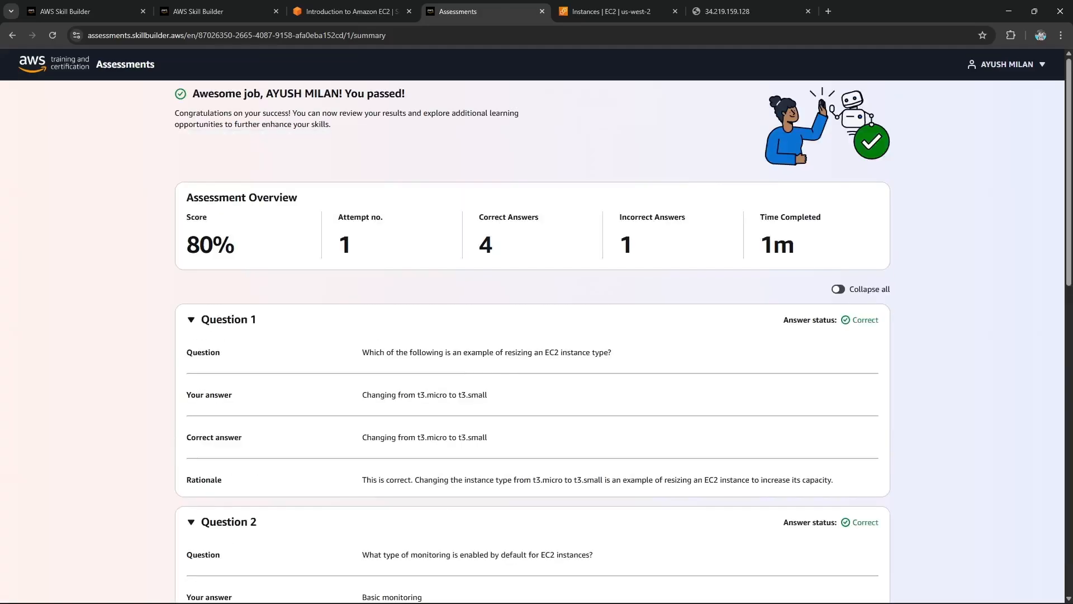
Step: Review the assessment summary, comparing the given and correct answers for the stopping versus terminating question
{"action": "scroll", "coordinate": [537, 324], "scroll_direction": "down", "scroll_amount": 5}
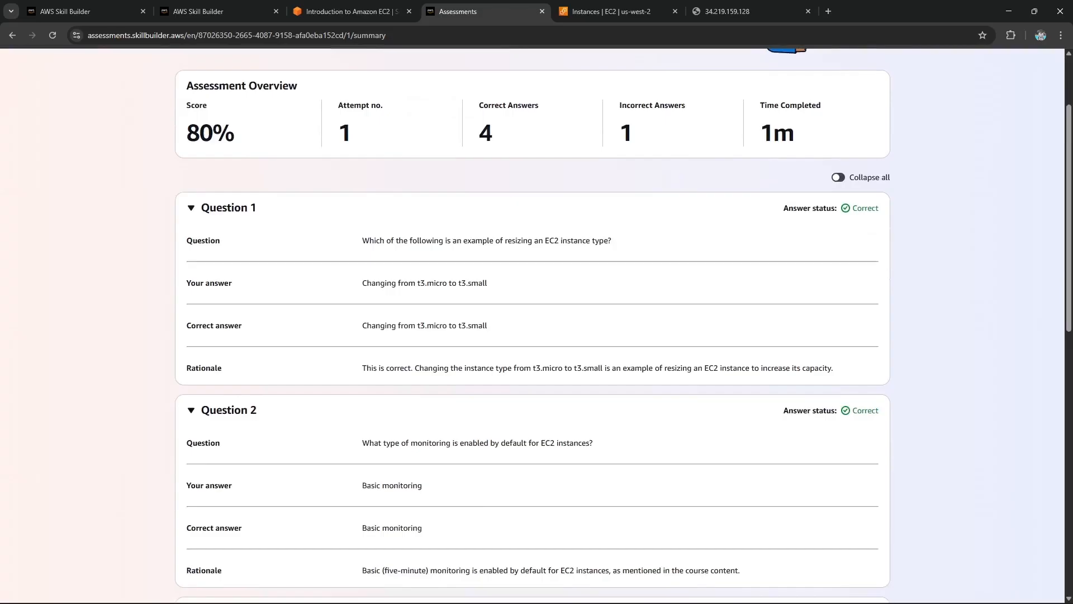
{"action": "scroll", "coordinate": [254, 317], "scroll_direction": "down", "scroll_amount": 7}
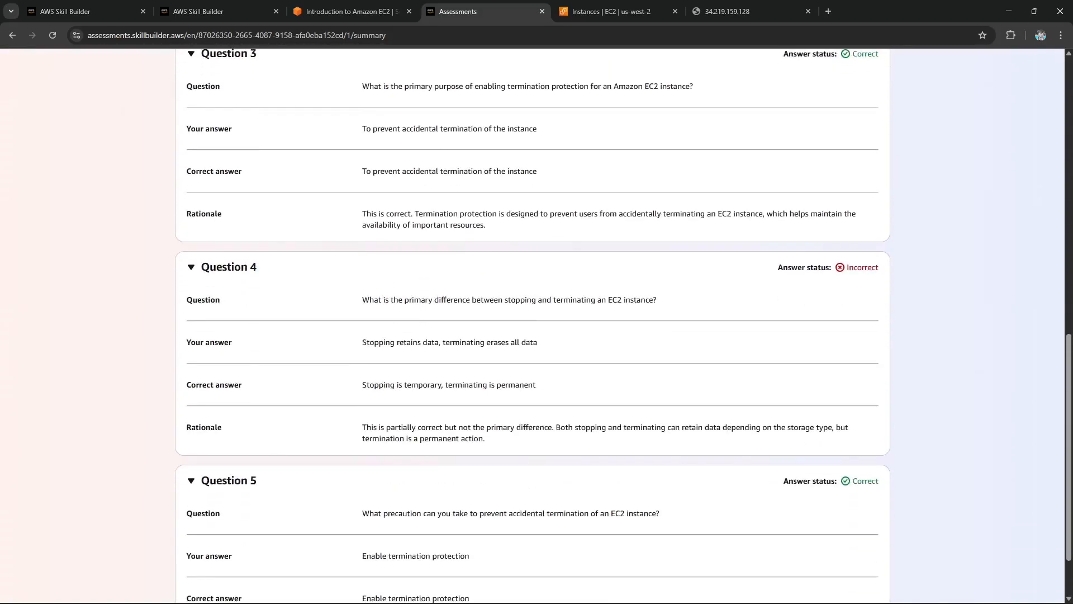
{"action": "left_click_drag", "start_coordinate": [362, 384], "coordinate": [413, 385]}
{"action": "left_click_drag", "start_coordinate": [362, 342], "coordinate": [537, 342]}
{"action": "left_click_drag", "start_coordinate": [363, 385], "coordinate": [535, 385]}
{"action": "double_click", "coordinate": [468, 384]}
{"action": "scroll", "coordinate": [468, 384], "scroll_direction": "down", "scroll_amount": 2}
{"action": "scroll", "coordinate": [467, 385], "scroll_direction": "up", "scroll_amount": 13}
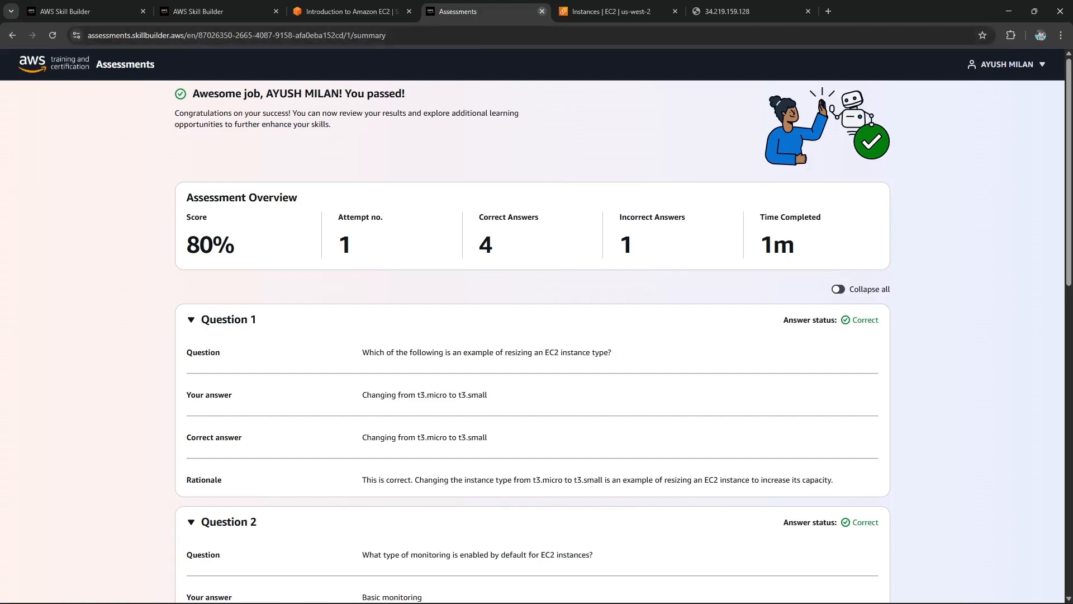
Step: Close the assessment summary and start a retake of the knowledge check from the lab page
{"action": "left_click", "coordinate": [542, 11]}
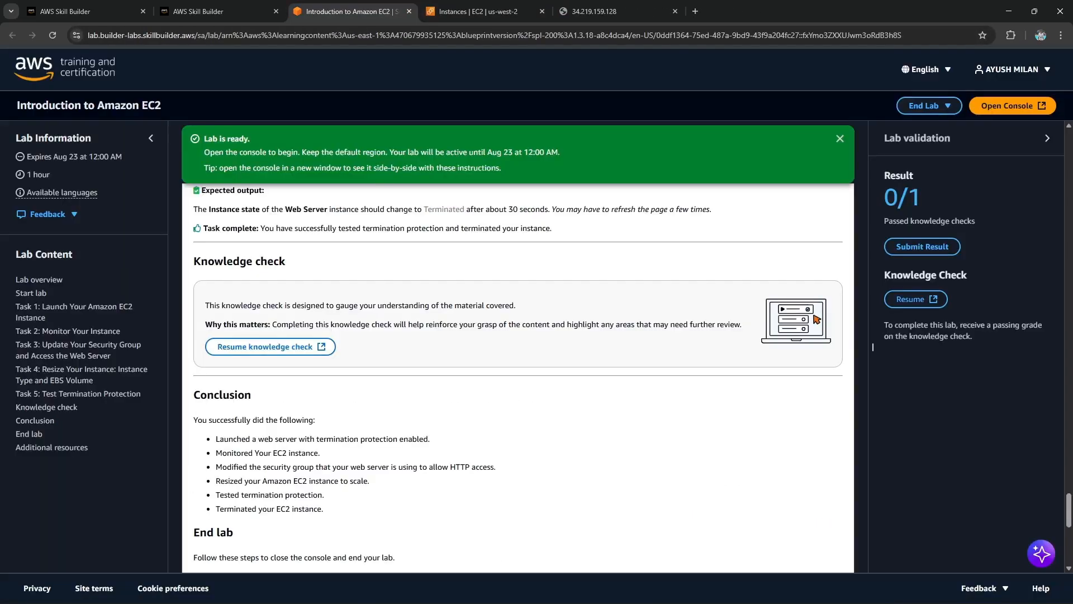
{"action": "left_click", "coordinate": [923, 246]}
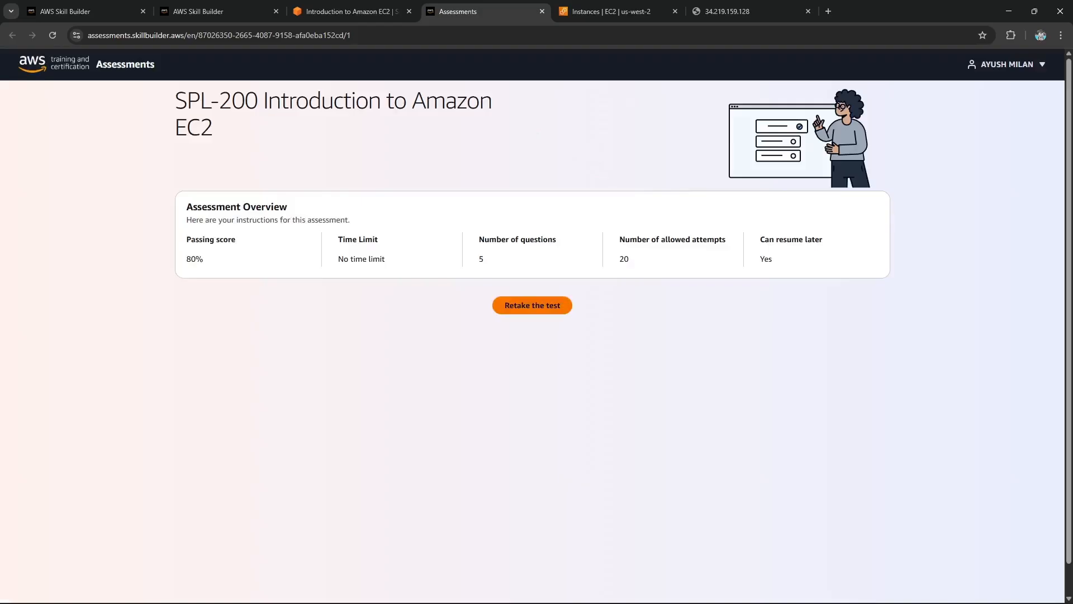
{"action": "left_click", "coordinate": [532, 306]}
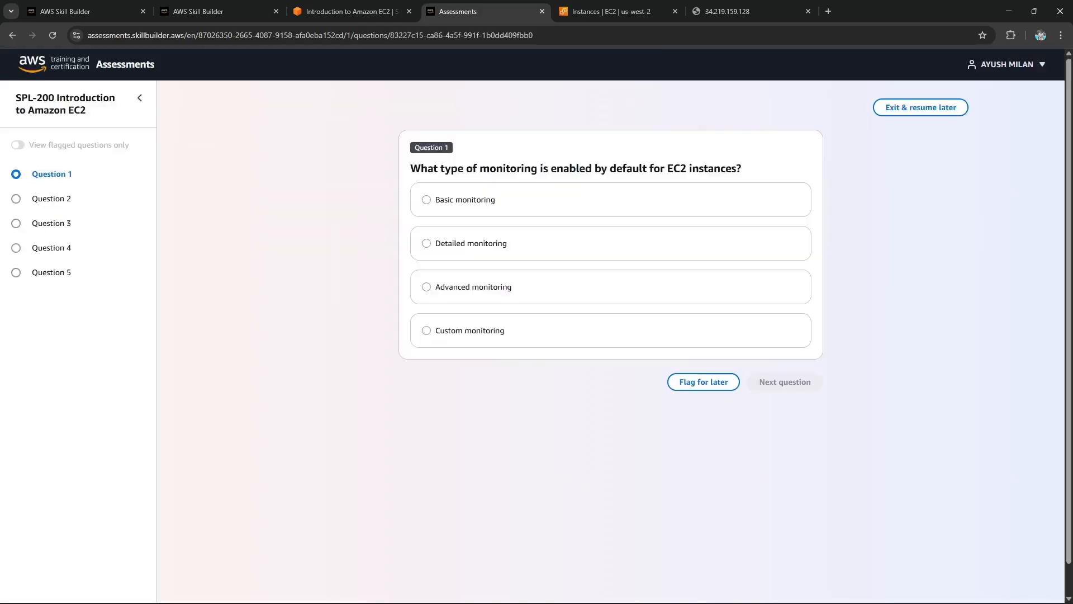
Step: Answer Question 1 of the retake with "Basic monitoring" and Question 2 with "Enable termination protection"
{"action": "left_click", "coordinate": [465, 200]}
{"action": "left_click", "coordinate": [785, 382]}
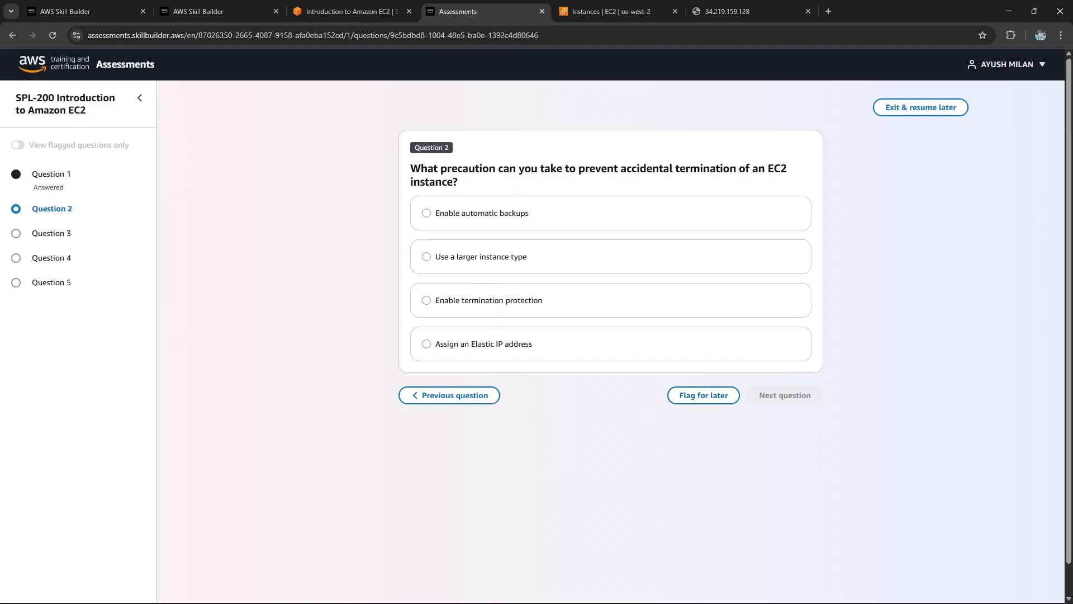
{"action": "left_click_drag", "start_coordinate": [421, 168], "coordinate": [457, 183]}
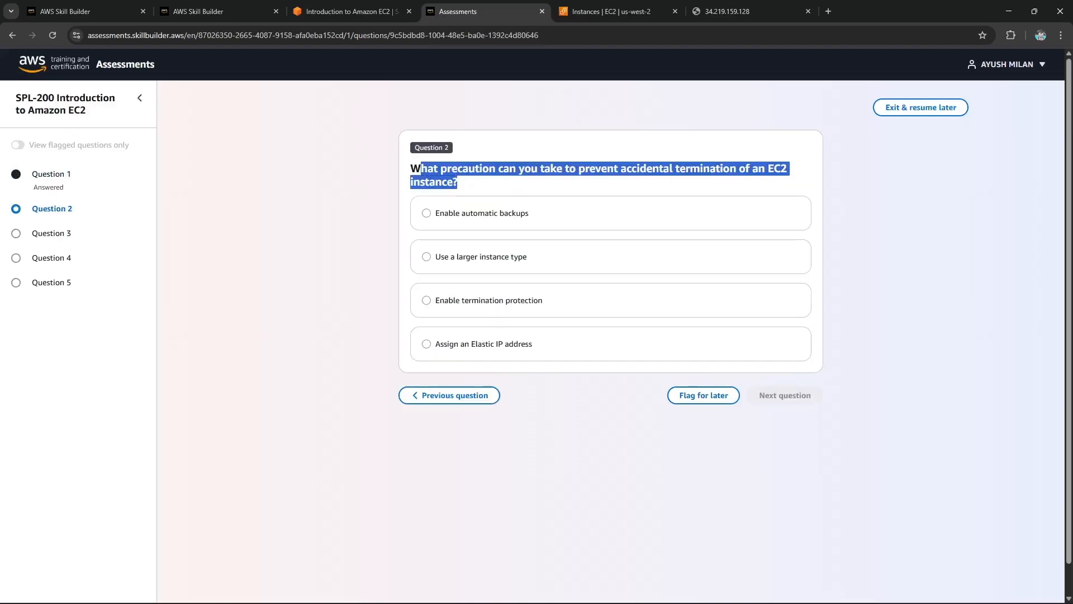
{"action": "left_click", "coordinate": [489, 300]}
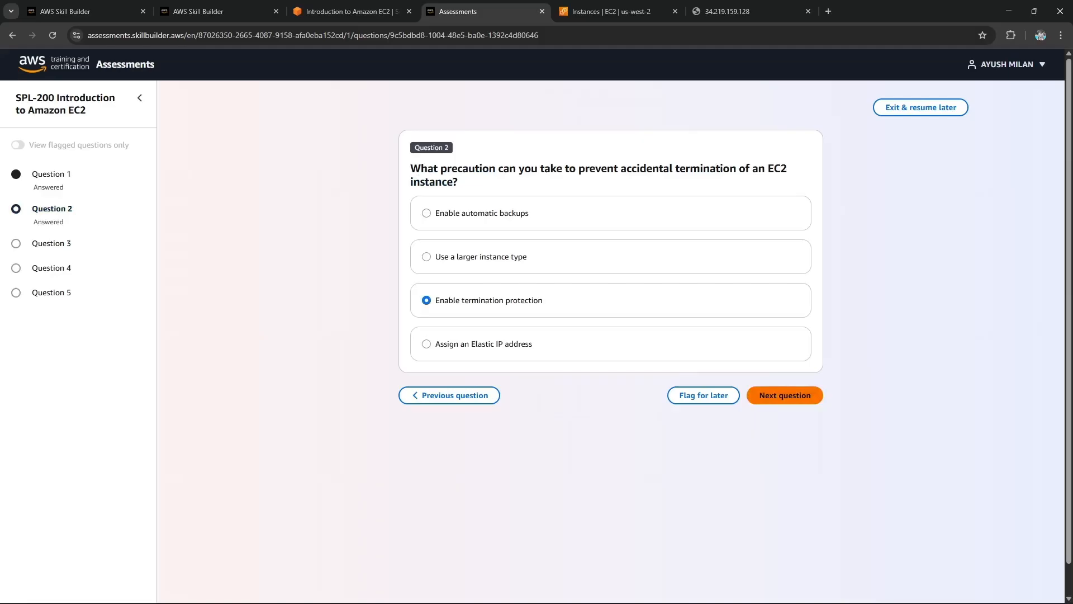
{"action": "left_click", "coordinate": [785, 395]}
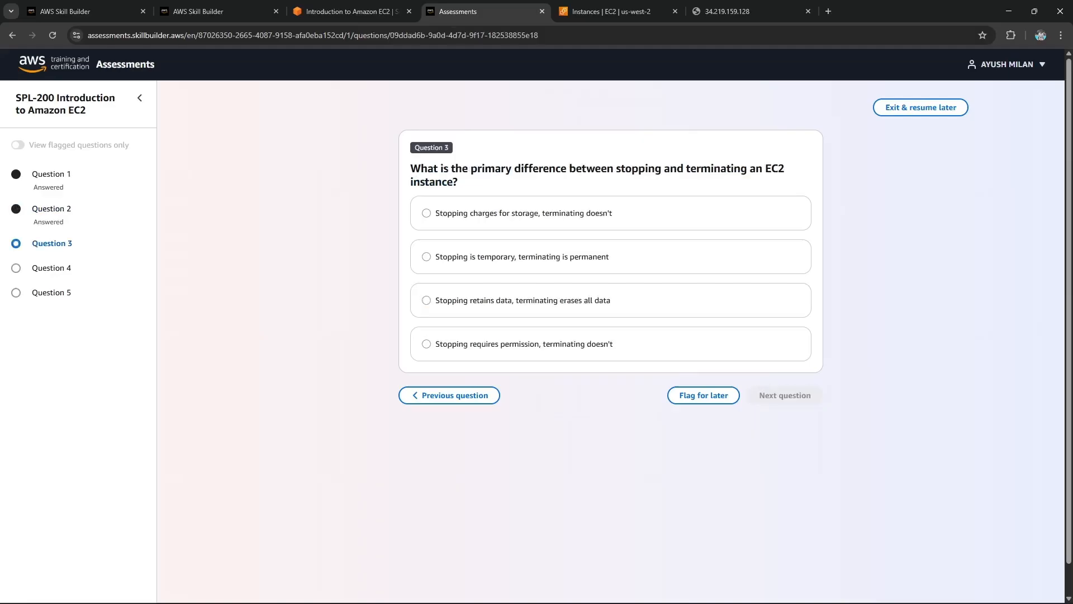
Step: Answer Question 3 with "Stopping is temporary, terminating is permanent" and Question 4 with "Changing from t3.micro to t3.small"
{"action": "left_click", "coordinate": [522, 257]}
{"action": "left_click", "coordinate": [785, 395]}
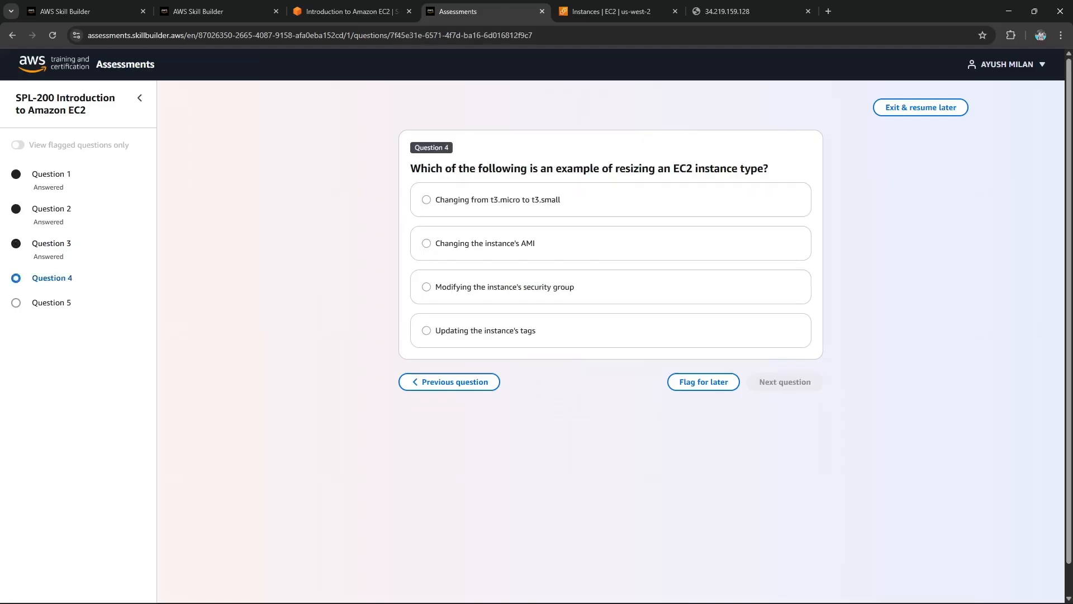
{"action": "left_click_drag", "start_coordinate": [427, 169], "coordinate": [664, 168]}
{"action": "left_click", "coordinate": [426, 200]}
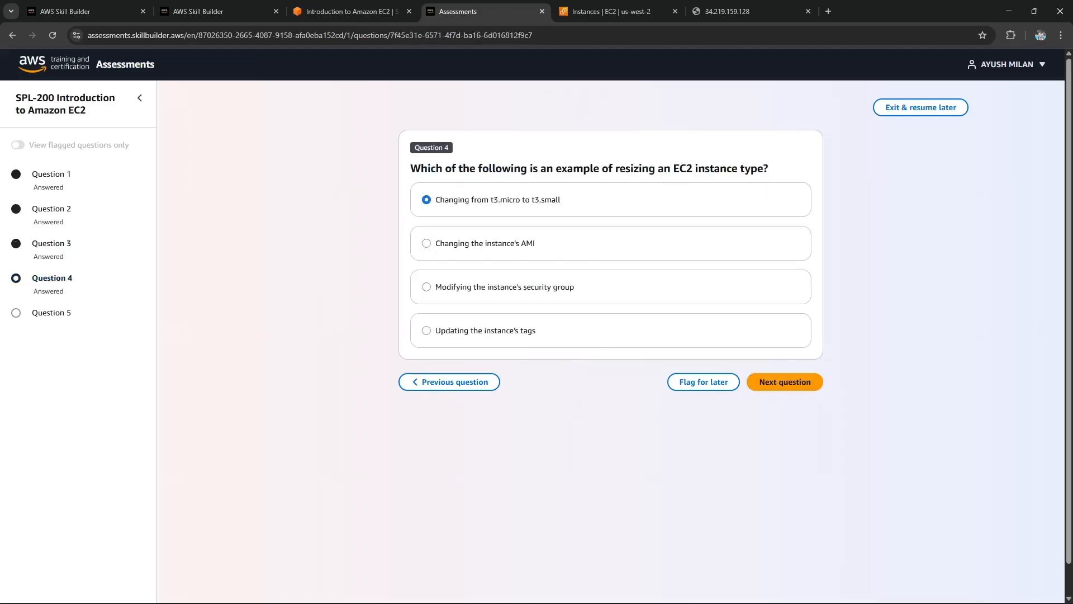
{"action": "left_click", "coordinate": [785, 382]}
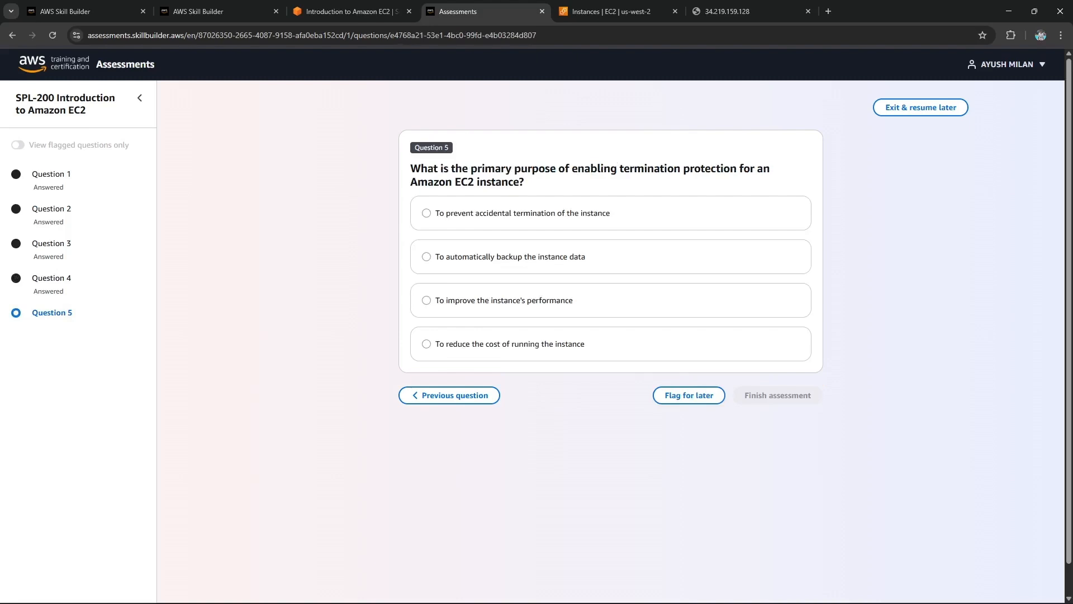
Step: Answer Question 5 of the retake with "To prevent accidental termination of the instance" and finish the assessment
{"action": "left_click", "coordinate": [426, 213]}
{"action": "left_click_drag", "start_coordinate": [483, 213], "coordinate": [610, 213]}
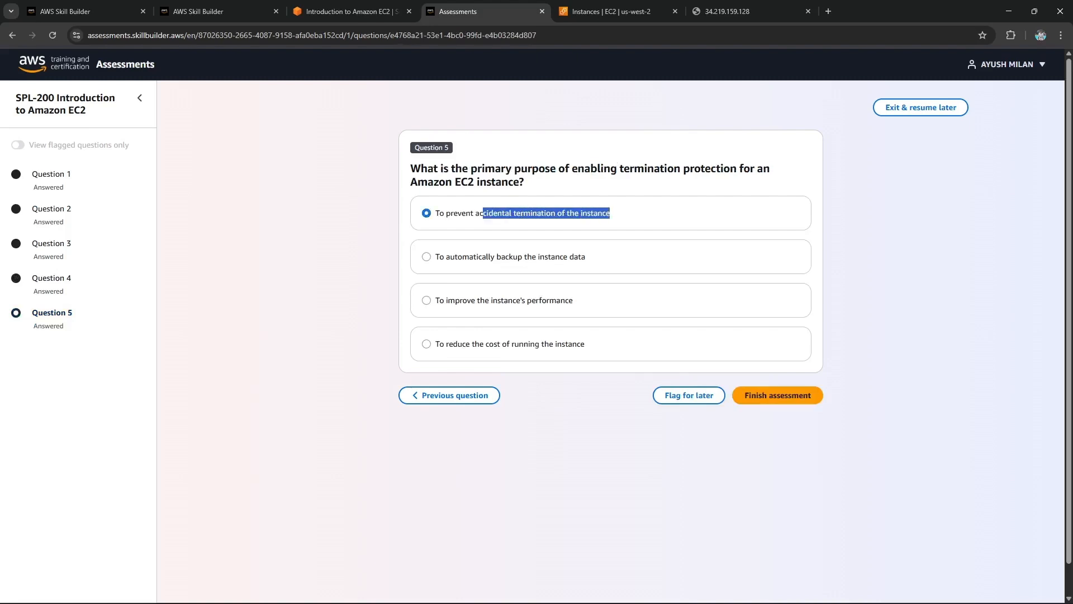
{"action": "left_click_drag", "start_coordinate": [558, 169], "coordinate": [647, 169]}
{"action": "left_click", "coordinate": [648, 169]}
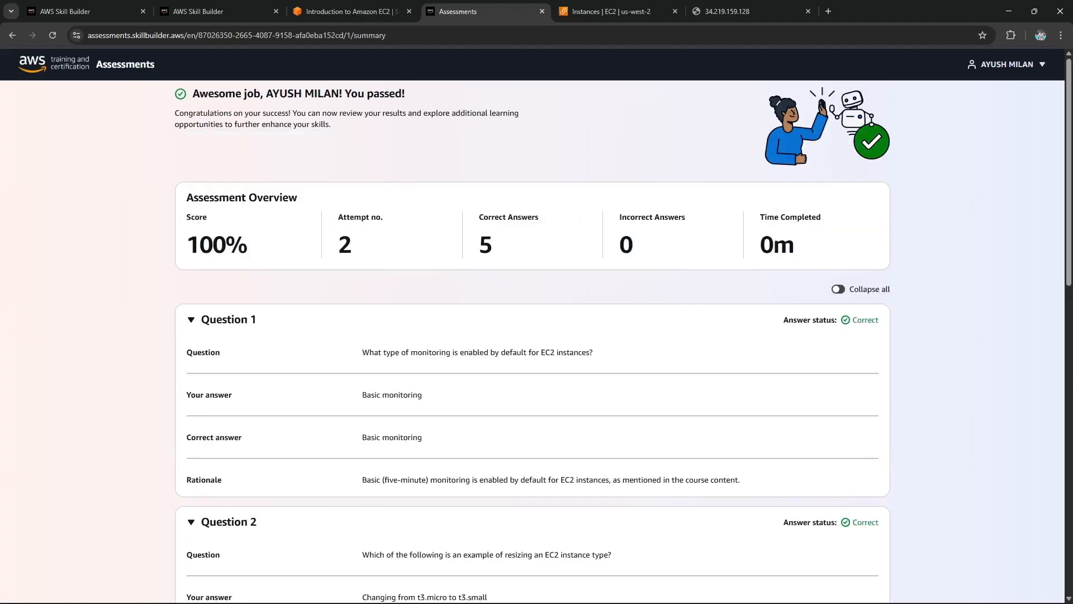
Step: Check the retake's score overview, then return to the lab page and submit the knowledge check result
{"action": "left_click_drag", "start_coordinate": [338, 245], "coordinate": [494, 245]}
{"action": "left_click", "coordinate": [498, 244]}
{"action": "left_click", "coordinate": [615, 11]}
{"action": "left_click", "coordinate": [480, 11]}
{"action": "left_click", "coordinate": [347, 12]}
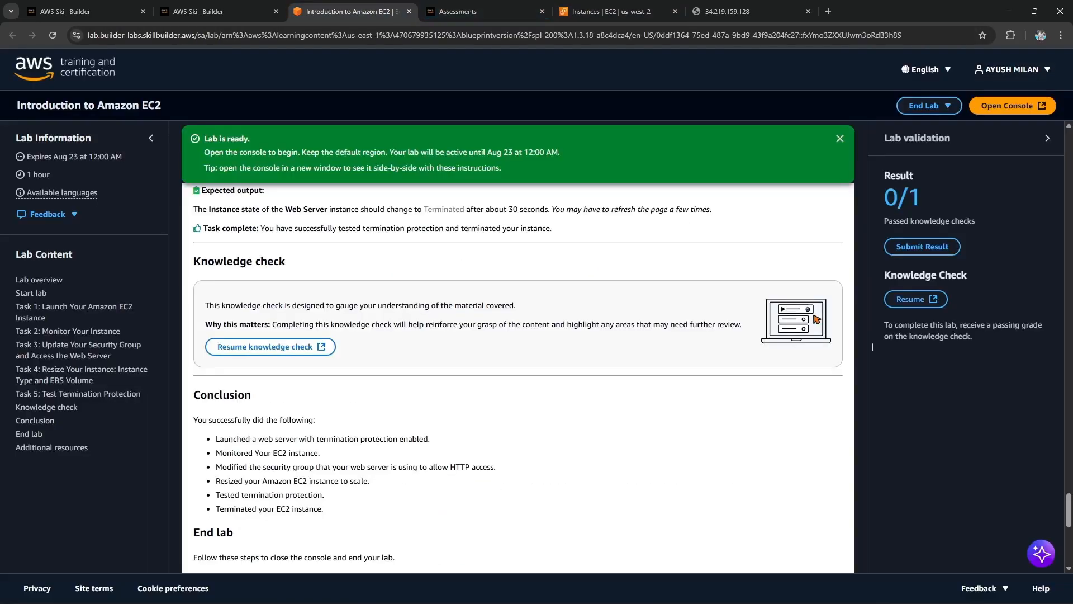
{"action": "scroll", "coordinate": [873, 346], "scroll_direction": "up", "scroll_amount": 5}
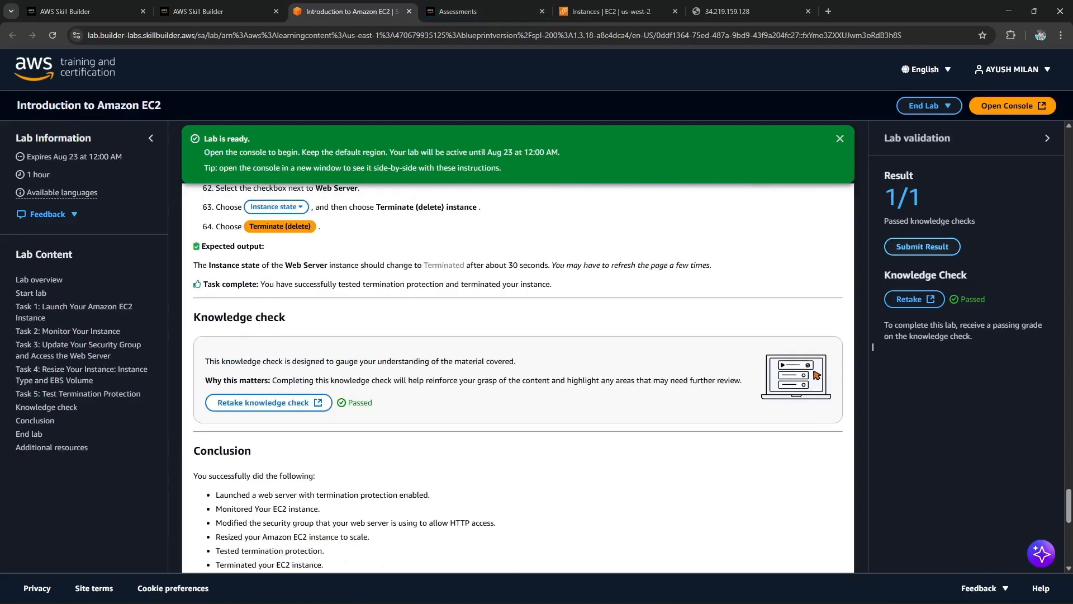
{"action": "left_click", "coordinate": [923, 247]}
Step: Read the End lab instructions in the guide and sign out of the AWS Management Console
{"action": "scroll", "coordinate": [873, 347], "scroll_direction": "down", "scroll_amount": 4}
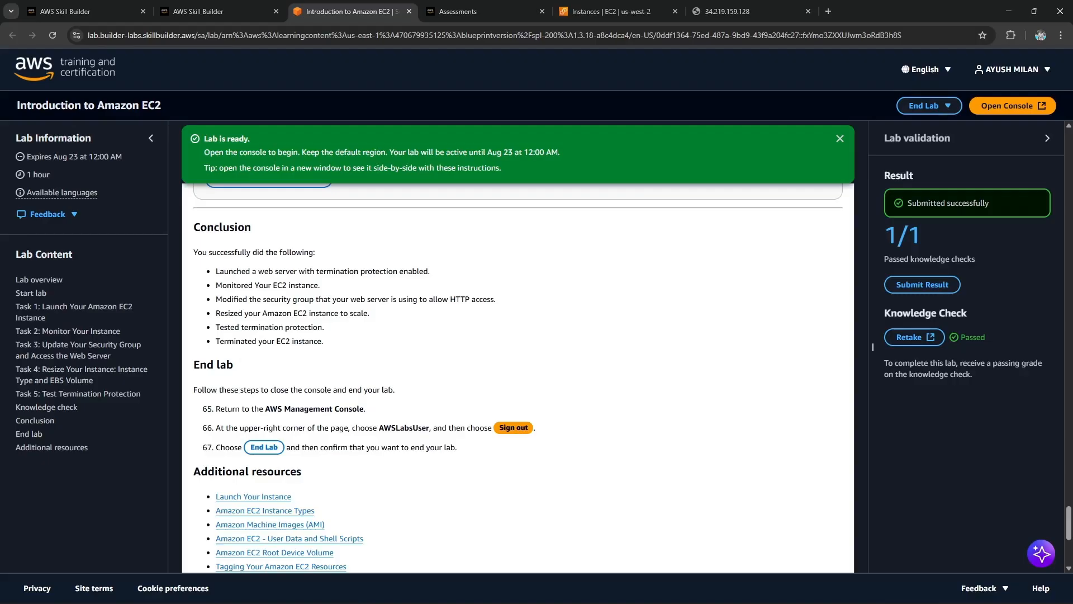
{"action": "scroll", "coordinate": [872, 347], "scroll_direction": "down", "scroll_amount": 1}
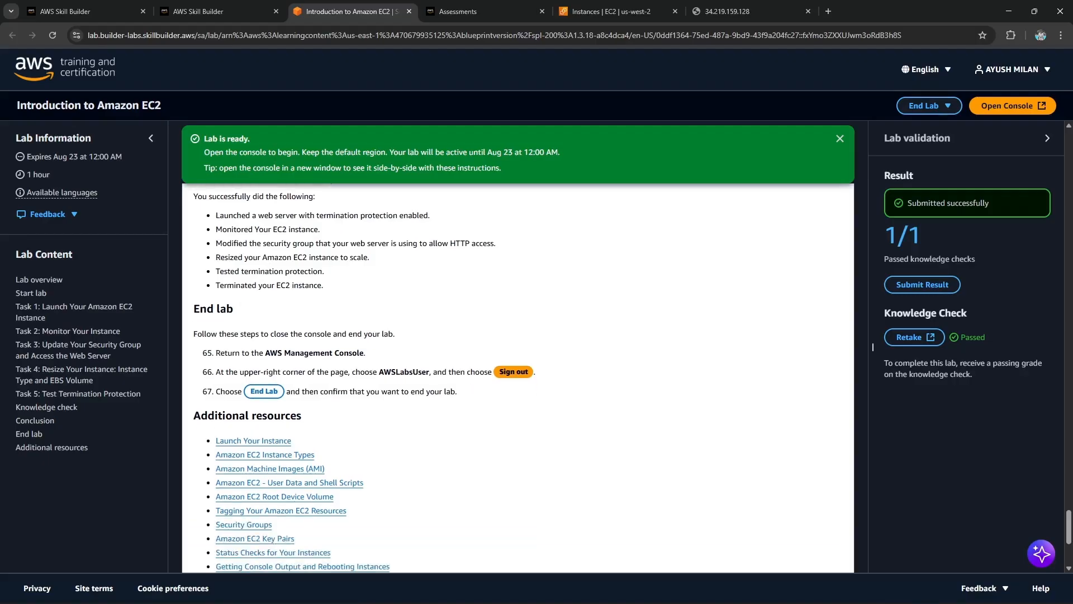
{"action": "left_click_drag", "start_coordinate": [235, 353], "coordinate": [517, 371]}
{"action": "left_click_drag", "start_coordinate": [464, 412], "coordinate": [375, 392]}
{"action": "left_click", "coordinate": [615, 11]}
{"action": "left_click", "coordinate": [981, 62]}
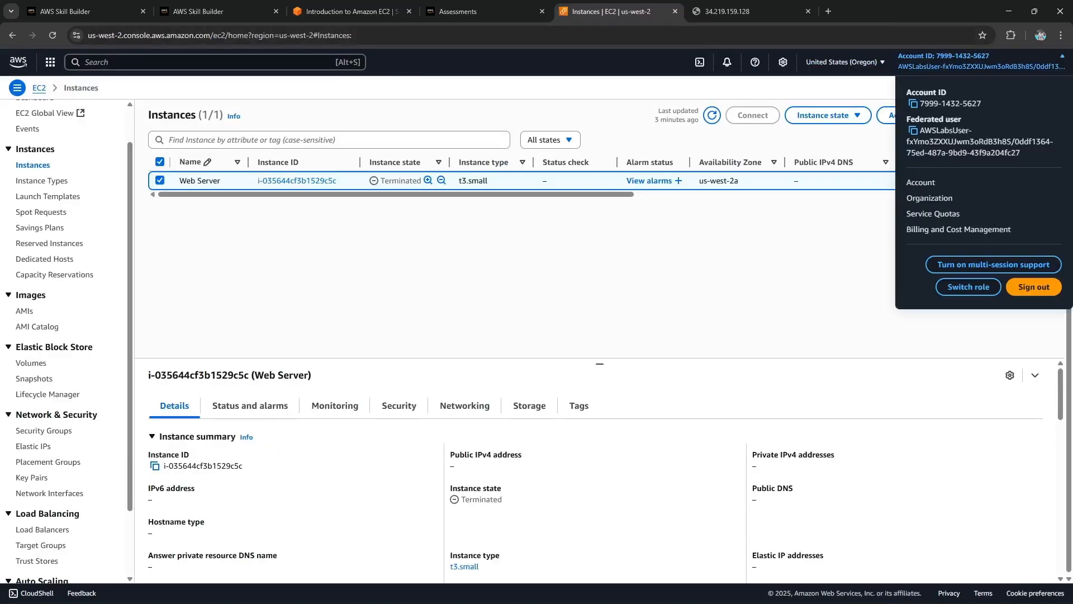
{"action": "left_click", "coordinate": [1034, 286]}
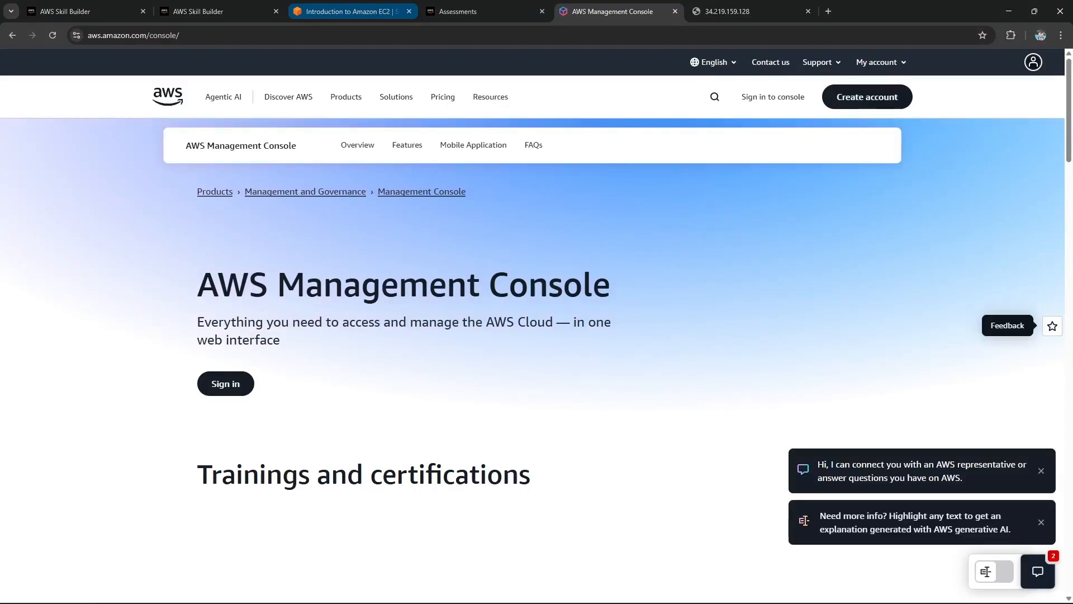
Step: Return to the Introduction to Amazon EC2 lab page and end the session with Complete Lab, confirming the completion
{"action": "left_click", "coordinate": [353, 12]}
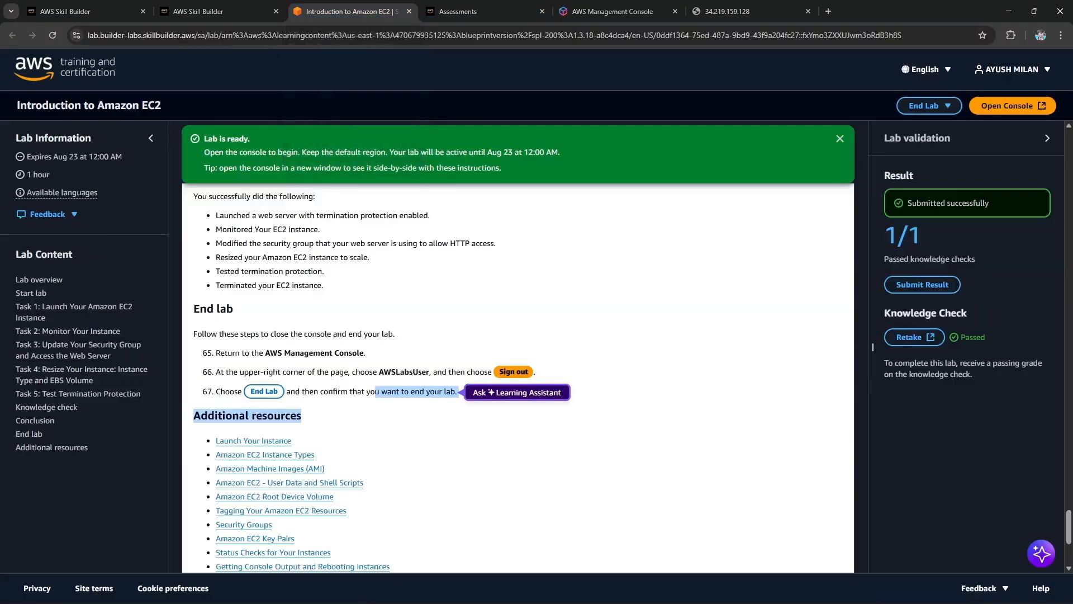
{"action": "left_click", "coordinate": [929, 106]}
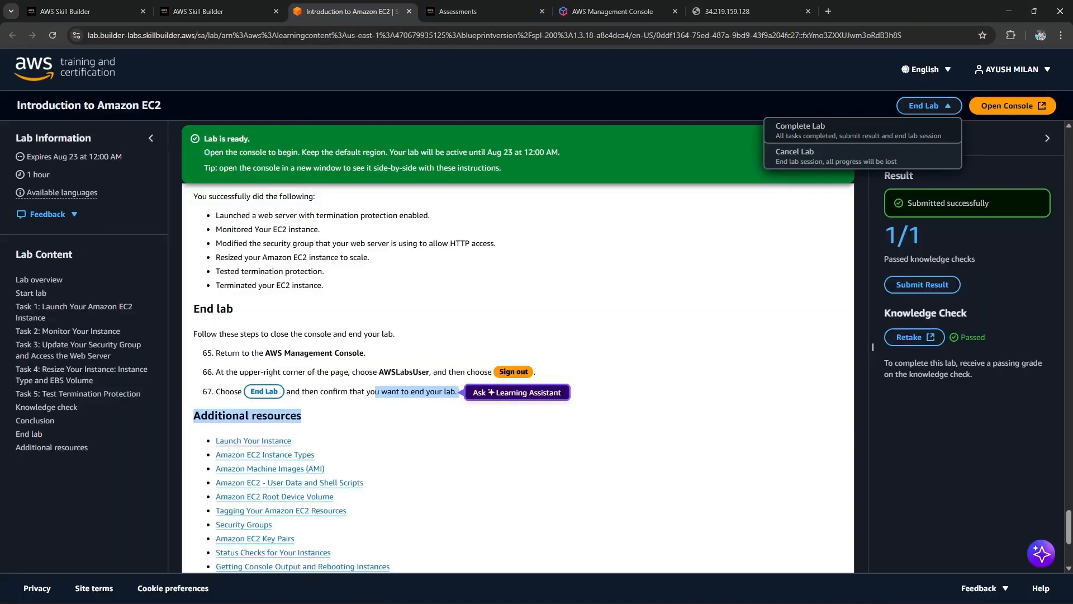
{"action": "left_click", "coordinate": [800, 130]}
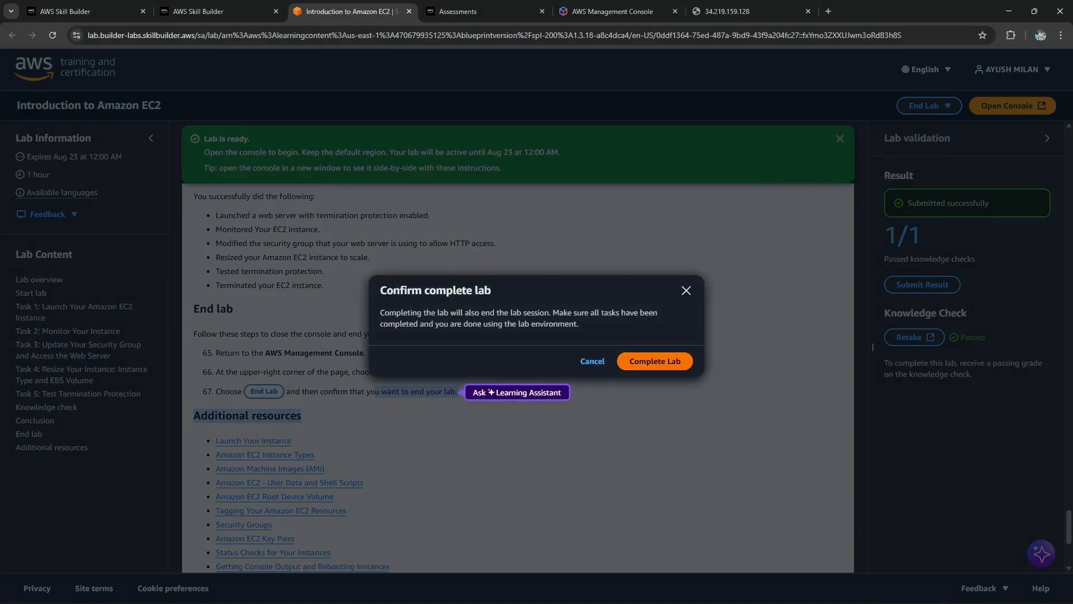
{"action": "left_click", "coordinate": [655, 361]}
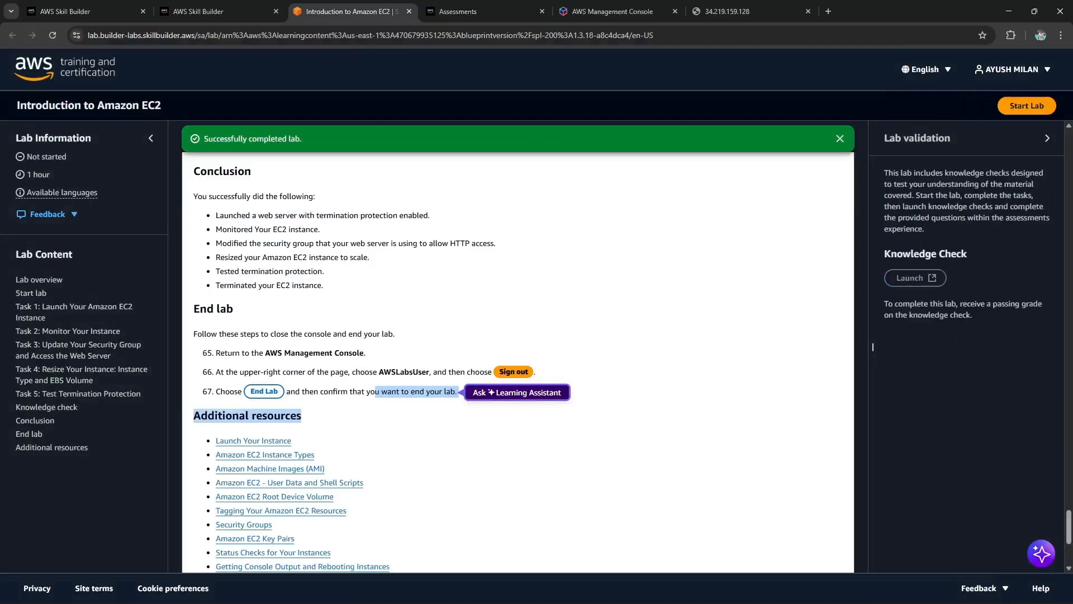
{"action": "scroll", "coordinate": [873, 347], "scroll_direction": "down", "scroll_amount": 3}
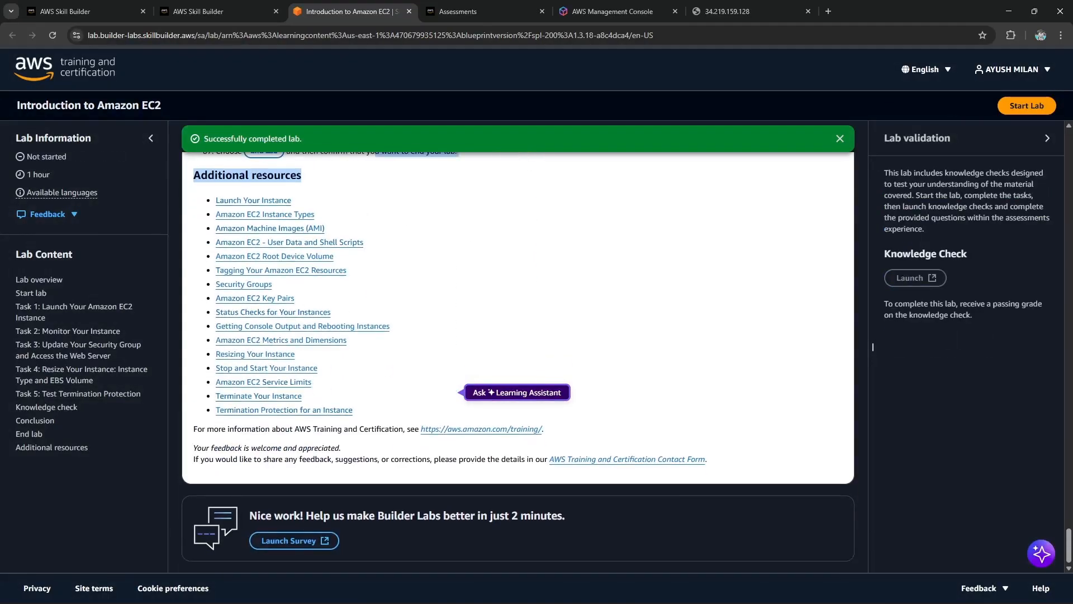
{"action": "left_click", "coordinate": [873, 347]}
{"action": "triple_click", "coordinate": [873, 347]}
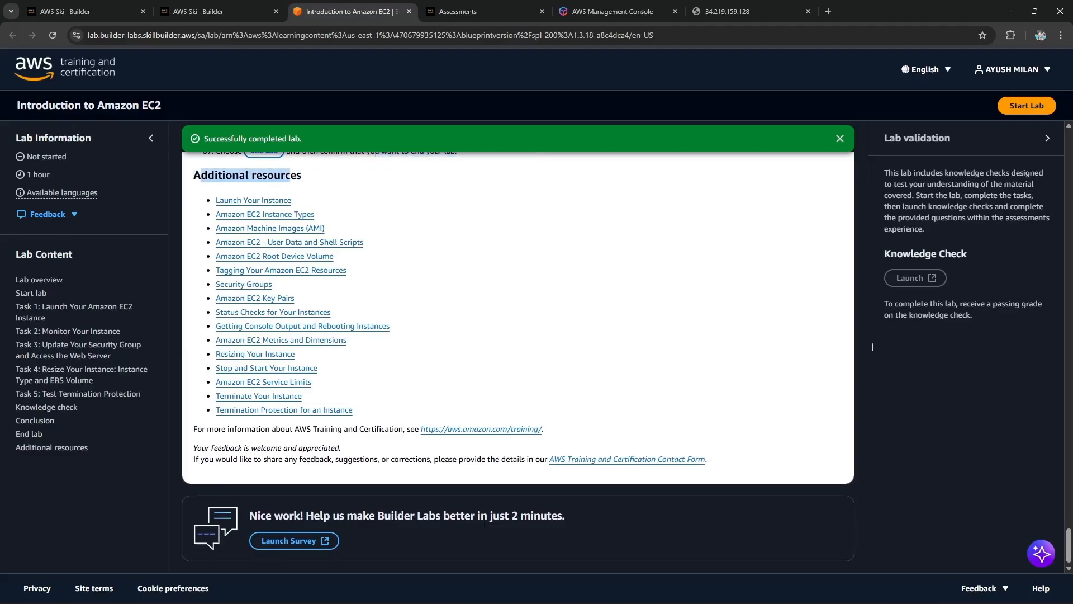
{"action": "left_click", "coordinate": [873, 347]}
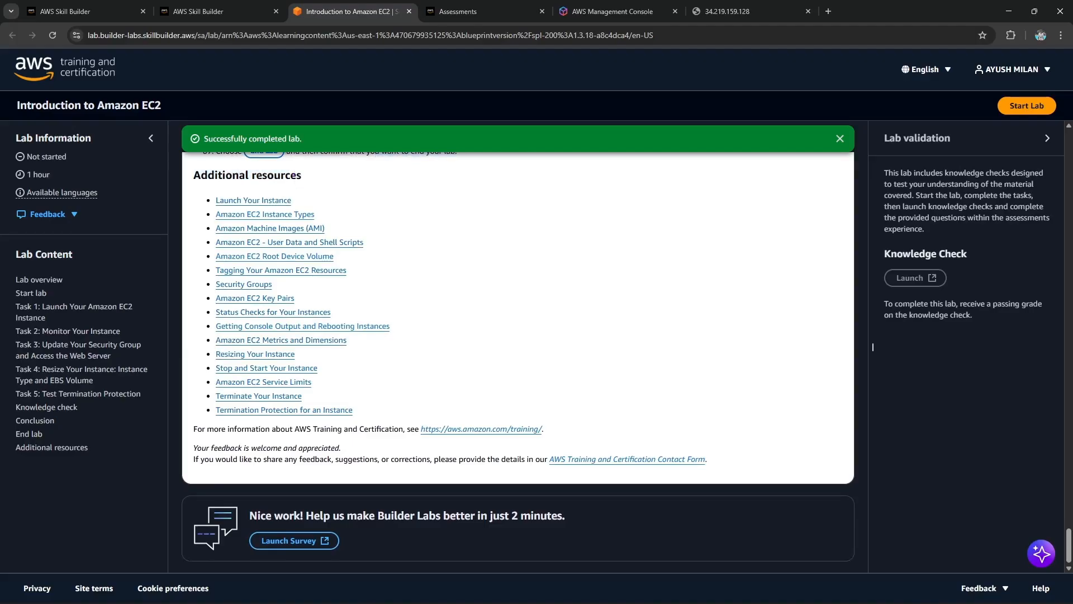
Step: Rate the Introduction to Amazon EC2 training five stars on its Skill Builder feedback page and save the rating
{"action": "left_click", "coordinate": [221, 11]}
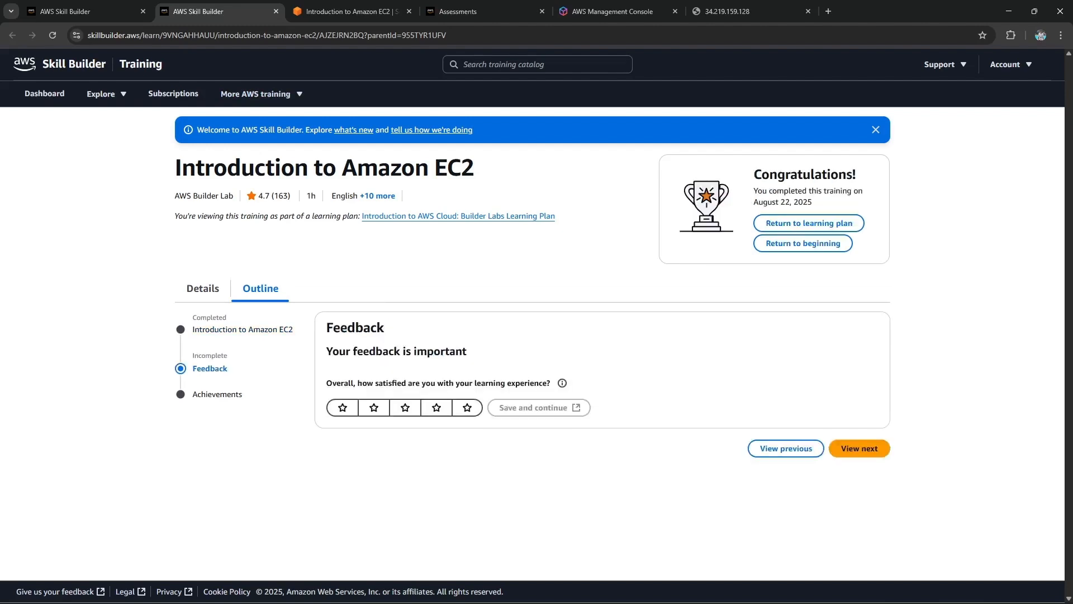
{"action": "left_click", "coordinate": [468, 407]}
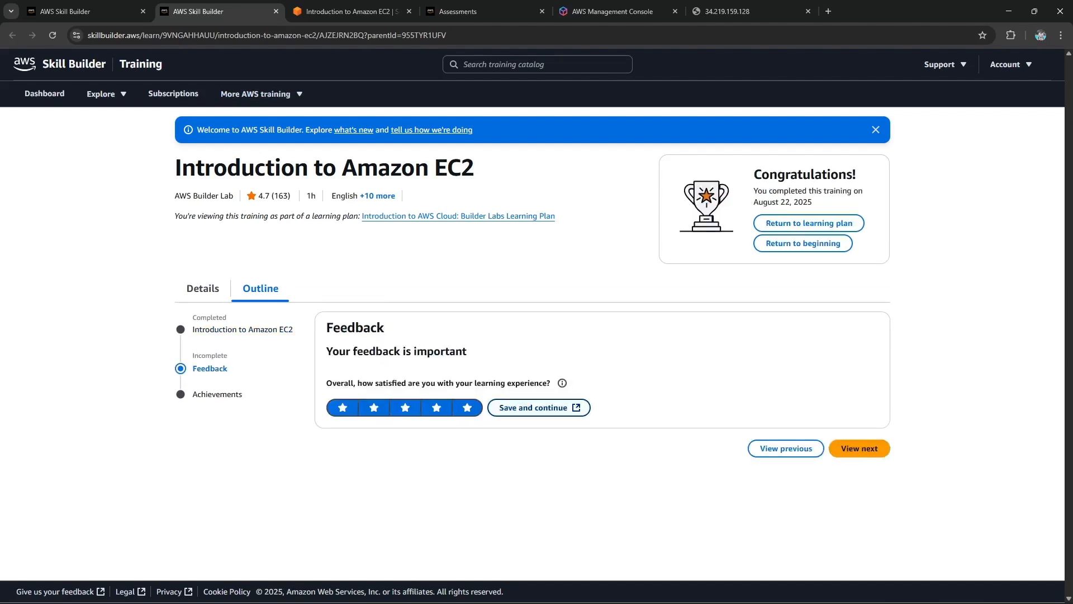
{"action": "left_click", "coordinate": [534, 407]}
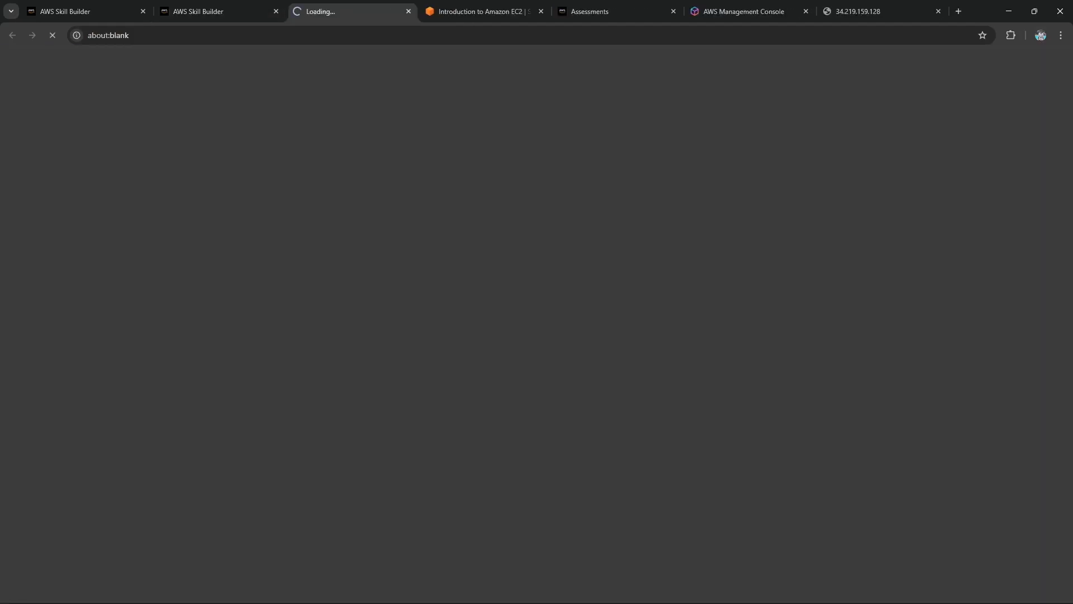
Step: Go back to the Skill Builder training page and go through its outline from the beginning to the Achievements section
{"action": "left_click", "coordinate": [213, 11]}
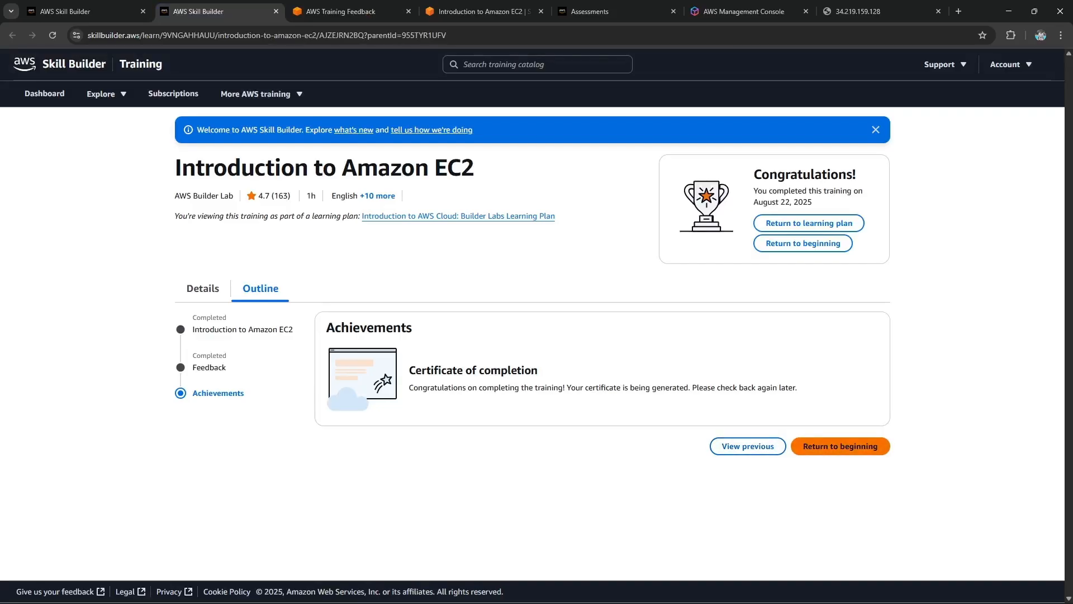
{"action": "left_click", "coordinate": [840, 446]}
{"action": "left_click", "coordinate": [860, 375]}
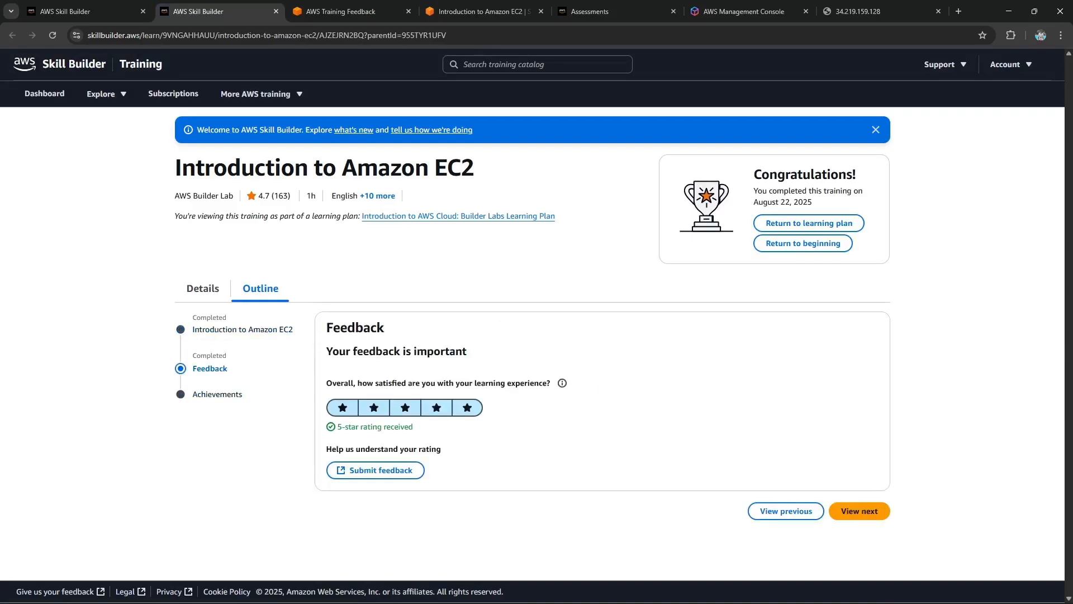
{"action": "left_click", "coordinate": [860, 511]}
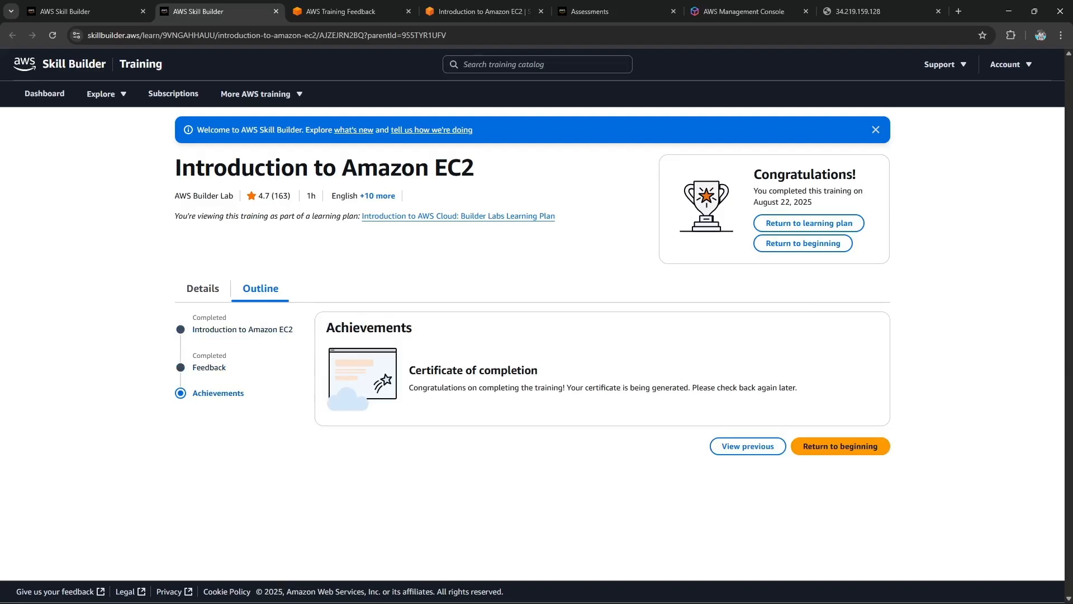